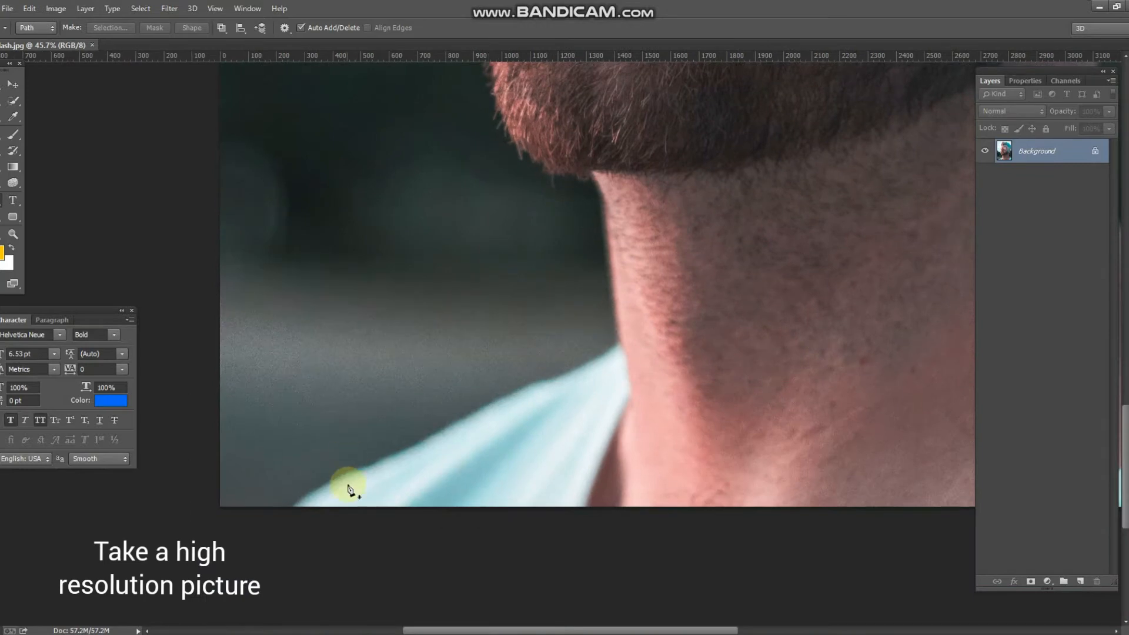
# Start a Pen tool path at the photo's lower edge and trace the front shoulder of the shirt up toward the neck.
pyautogui.scroll(3, 346, 486)
pyautogui.click(277, 517)
pyautogui.click(312, 484)
pyautogui.click(388, 460)
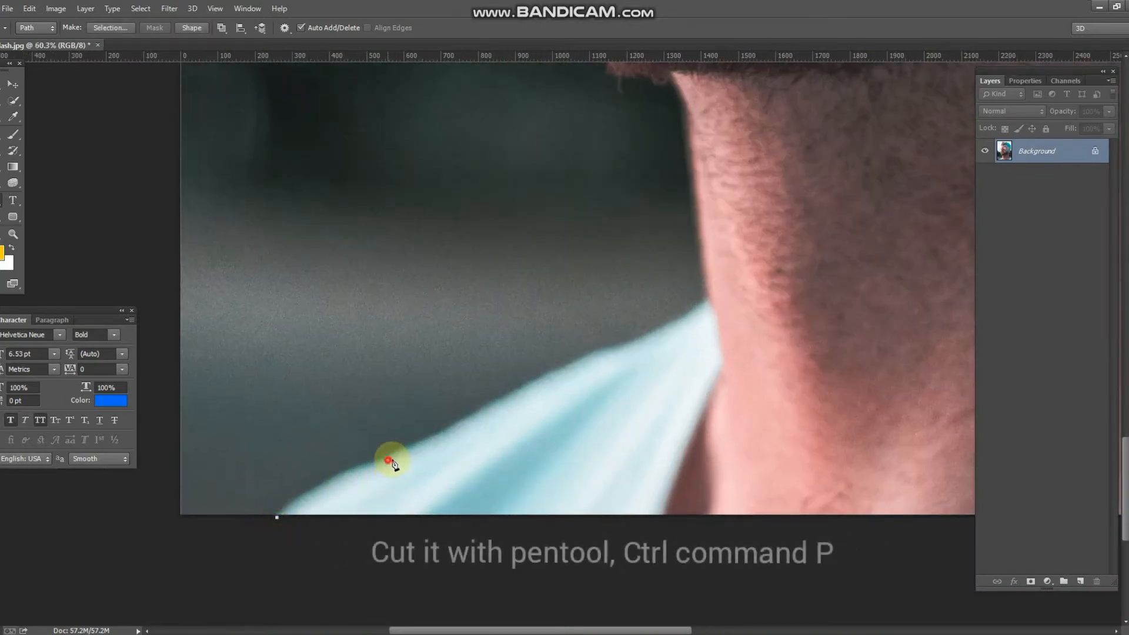
pyautogui.click(464, 437)
pyautogui.click(543, 378)
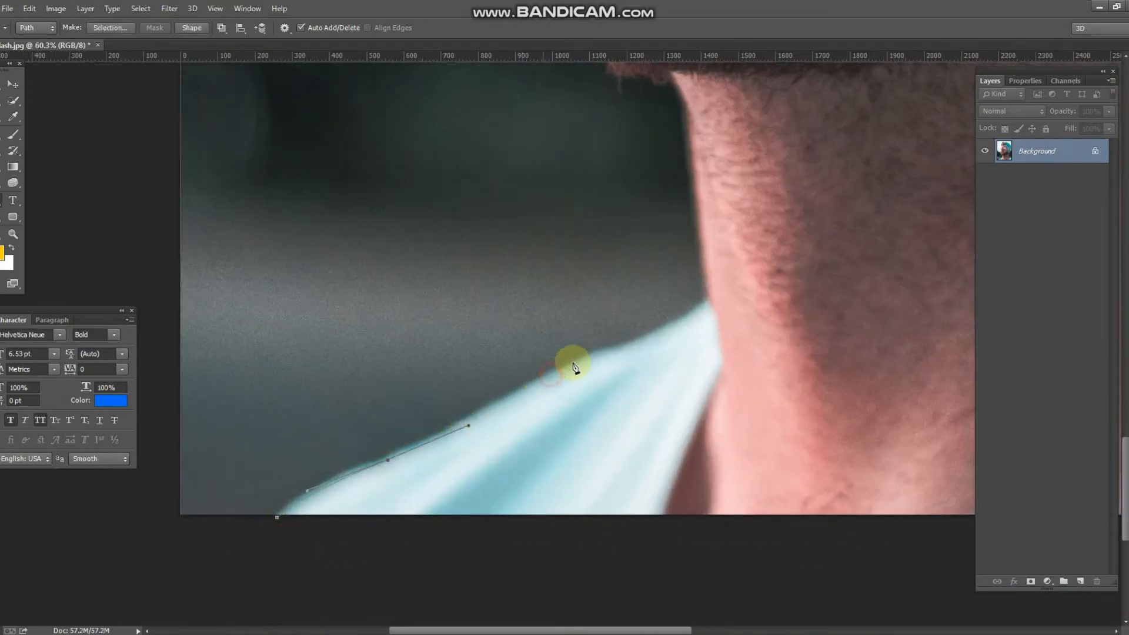
pyautogui.click(593, 354)
pyautogui.click(615, 346)
# Continue the path up the front of the neck to the underside of the beard.
pyautogui.moveTo(587, 345); pyautogui.dragTo(431, 483)
pyautogui.moveTo(421, 418); pyautogui.dragTo(420, 396)
pyautogui.moveTo(413, 351); pyautogui.dragTo(349, 360)
pyautogui.keyDown('alt'); pyautogui.click(442, 475); pyautogui.keyUp('alt')
# Trace the path around the lower front curve of the bearded chin.
pyautogui.click(418, 469)
pyautogui.click(402, 458)
pyautogui.click(399, 454)
pyautogui.click(391, 448)
pyautogui.click(388, 446)
pyautogui.click(372, 434)
# Extend the path up the front edge of the beard to the cheek beside the mouth.
pyautogui.click(347, 359)
pyautogui.click(339, 333)
pyautogui.click(332, 303)
pyautogui.moveTo(331, 292); pyautogui.dragTo(328, 257)
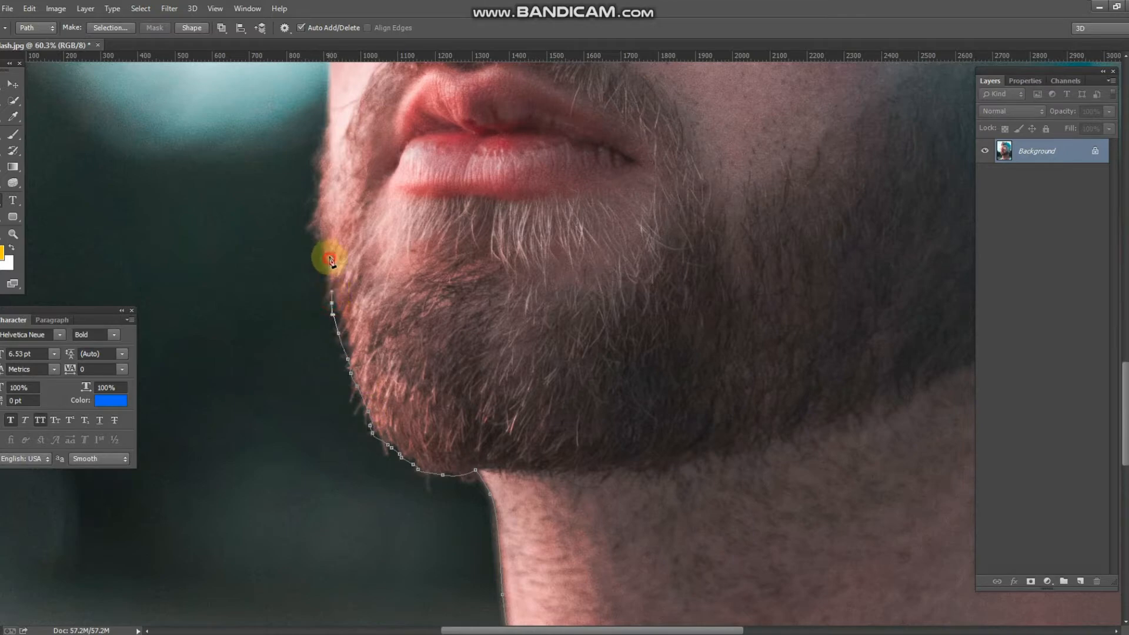
pyautogui.moveTo(341, 154); pyautogui.dragTo(396, 408)
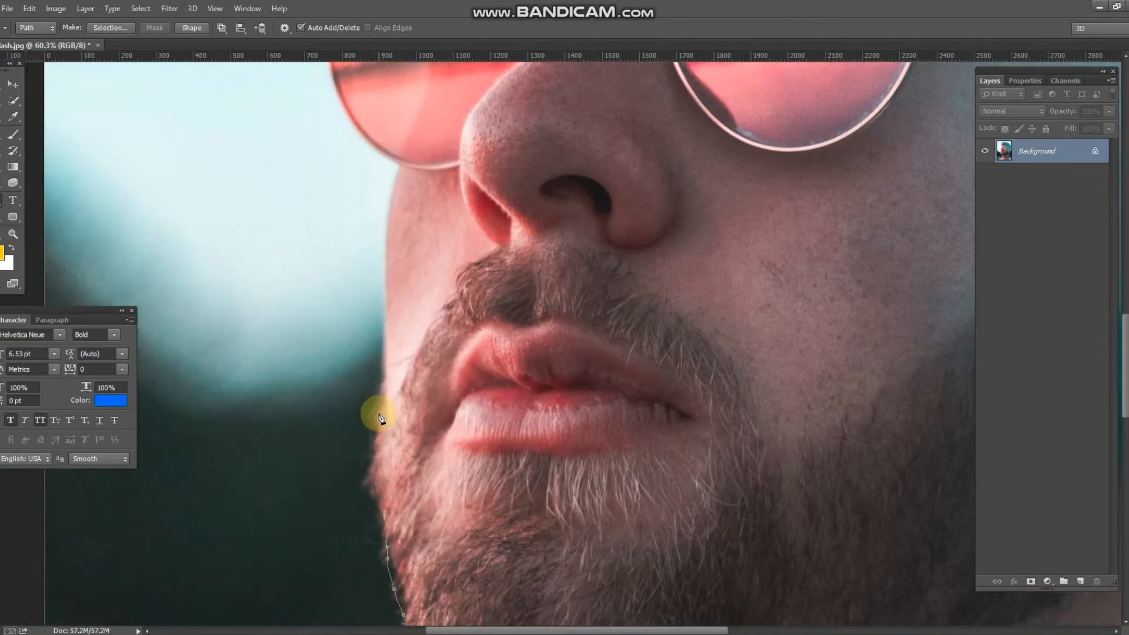
pyautogui.hotkey('ctrl', 'z')
pyautogui.moveTo(383, 378); pyautogui.dragTo(388, 345)
# Continue the path up the cheek and around the lower and outer rim of the front sunglasses lens.
pyautogui.scroll(4, 386, 213)
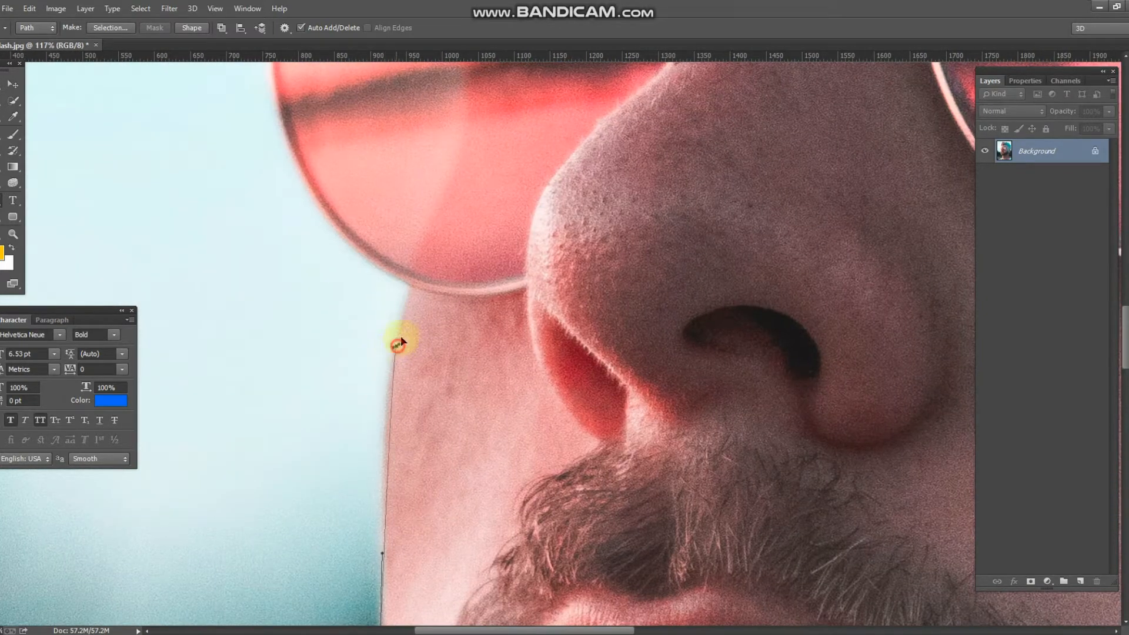
pyautogui.click(399, 343)
pyautogui.click(407, 292)
pyautogui.moveTo(409, 223); pyautogui.dragTo(474, 440)
pyautogui.click(364, 397)
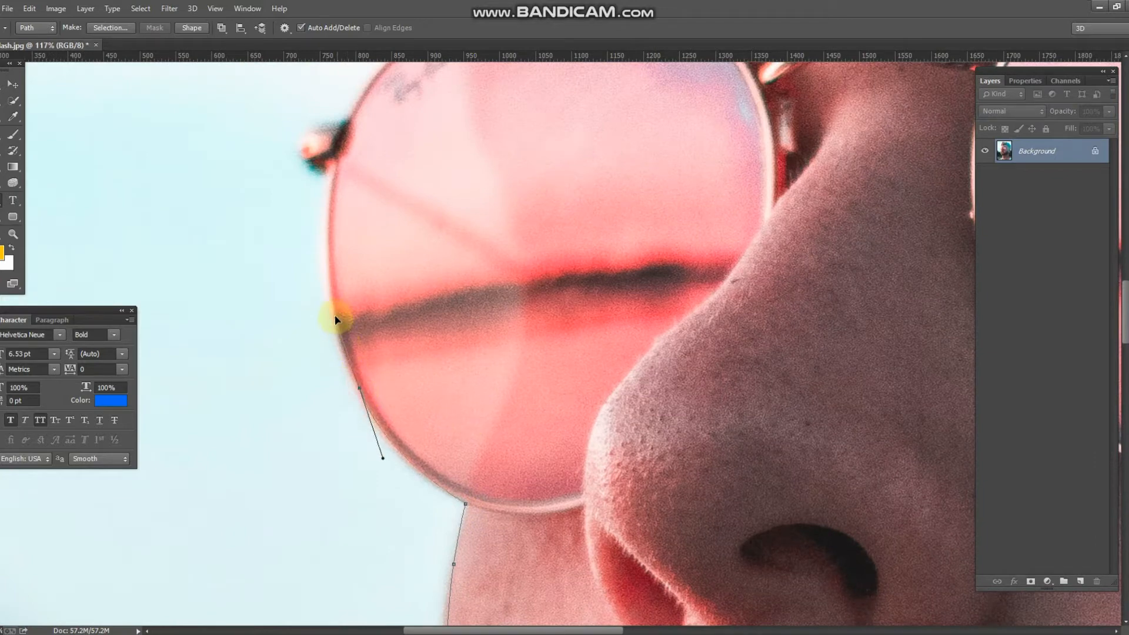
pyautogui.moveTo(350, 276); pyautogui.dragTo(378, 333)
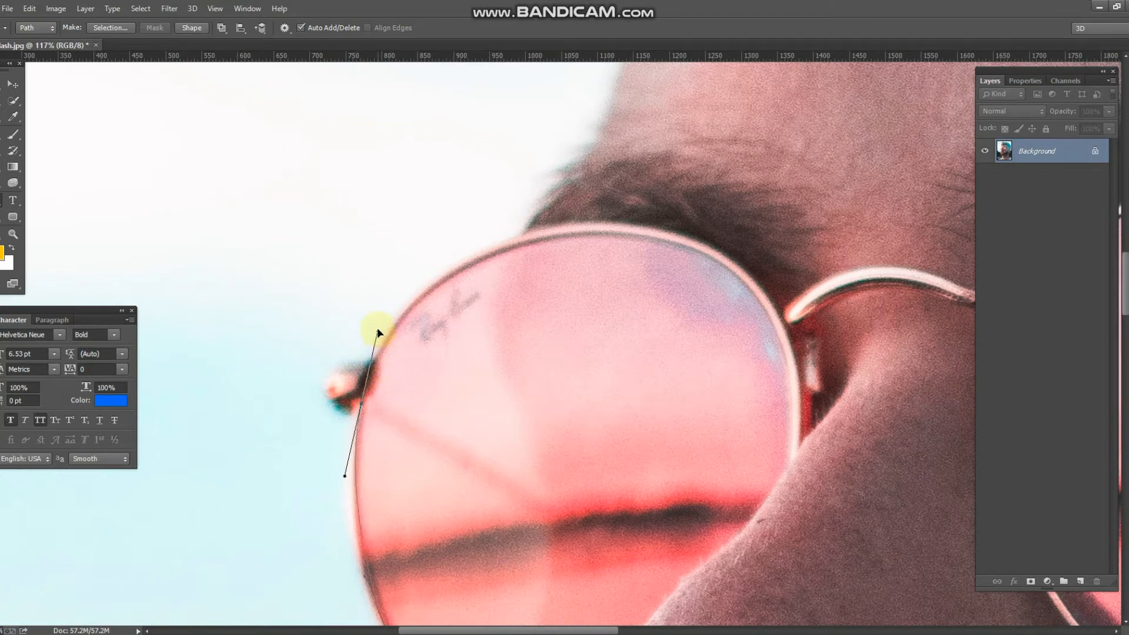
# Trace the small sunglasses hinge and the lens's upper rim up to the eyebrow.
pyautogui.moveTo(329, 393); pyautogui.dragTo(383, 358)
pyautogui.keyDown('alt'); pyautogui.click(329, 393); pyautogui.keyUp('alt')
pyautogui.click(374, 358)
pyautogui.moveTo(482, 300); pyautogui.dragTo(338, 363)
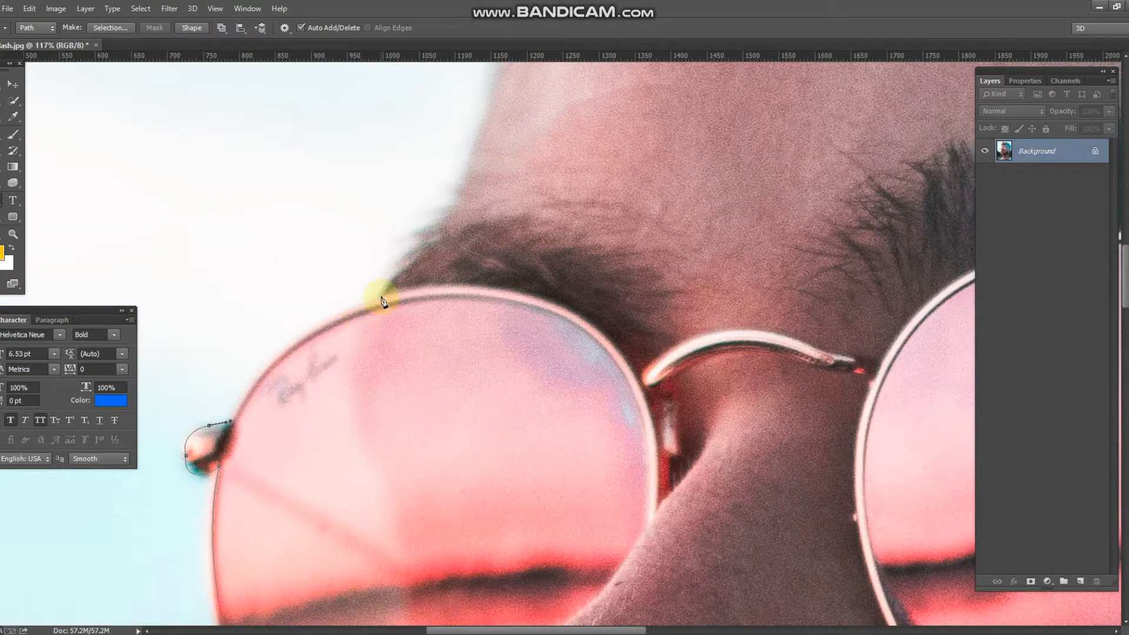
pyautogui.moveTo(383, 298)
pyautogui.mouseDown()
pyautogui.moveTo(481, 285)
pyautogui.moveTo(504, 259)
pyautogui.moveTo(390, 277)
pyautogui.mouseUp()
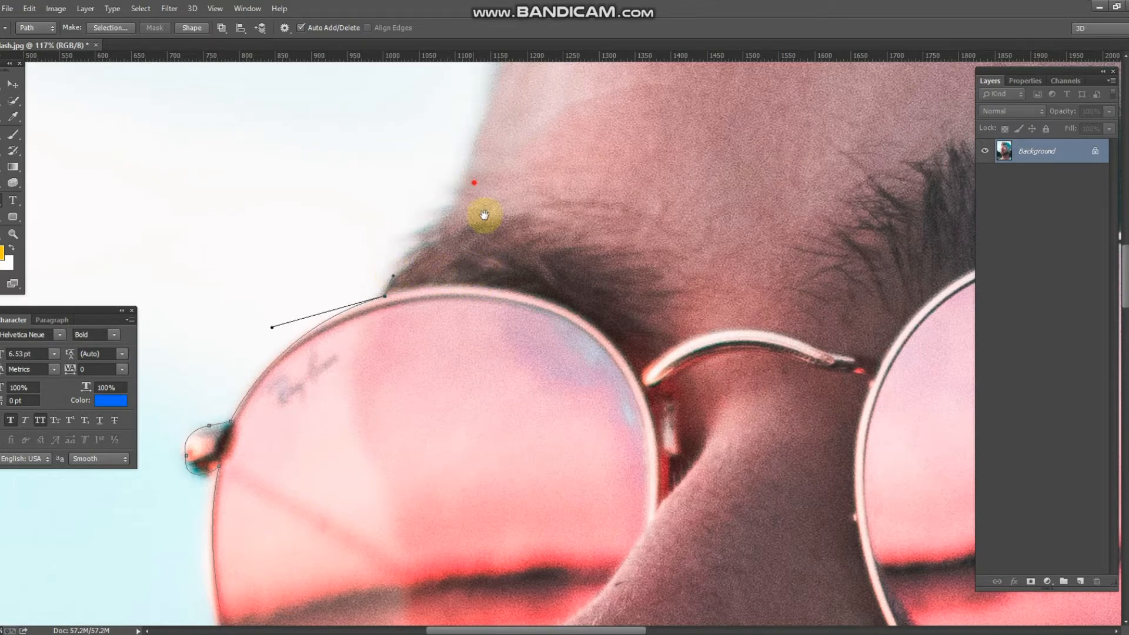
# Trace the outer edge of the eyebrow up to the base of the forehead.
pyautogui.moveTo(478, 217); pyautogui.dragTo(454, 335)
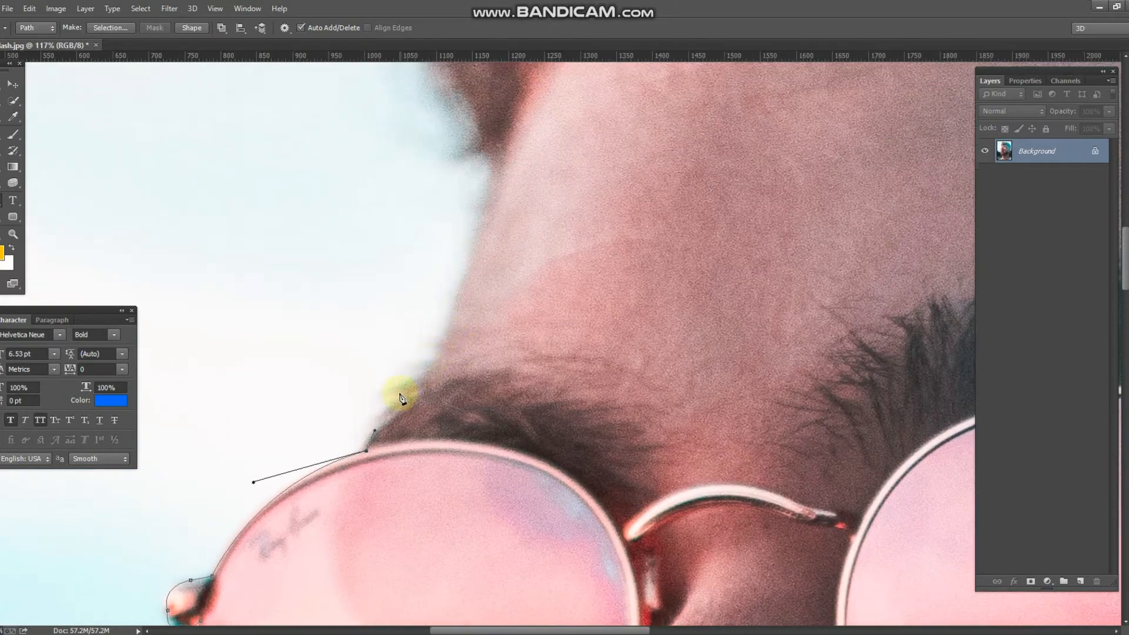
pyautogui.moveTo(392, 400); pyautogui.dragTo(450, 370)
pyautogui.keyDown('alt'); pyautogui.click(399, 395); pyautogui.keyUp('alt')
pyautogui.click(392, 388)
pyautogui.click(426, 371)
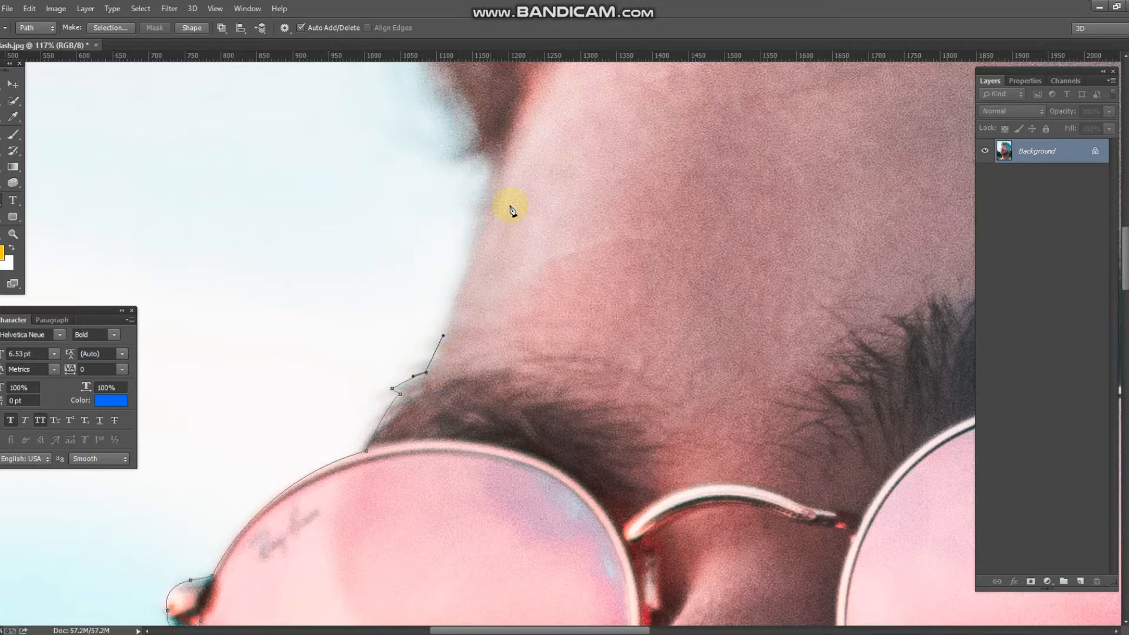
# Extend the path up the forehead and along the lower front lock of hair.
pyautogui.moveTo(512, 209); pyautogui.dragTo(449, 386)
pyautogui.moveTo(419, 347)
pyautogui.mouseDown()
pyautogui.moveTo(437, 337)
pyautogui.moveTo(419, 325)
pyautogui.mouseUp()
pyautogui.moveTo(410, 250); pyautogui.dragTo(520, 433)
pyautogui.moveTo(471, 380); pyautogui.dragTo(462, 328)
pyautogui.moveTo(478, 244); pyautogui.dragTo(475, 465)
pyautogui.moveTo(515, 423); pyautogui.dragTo(542, 362)
# Continue the path up the front of the hair toward its crest.
pyautogui.scroll(-4, 537, 367)
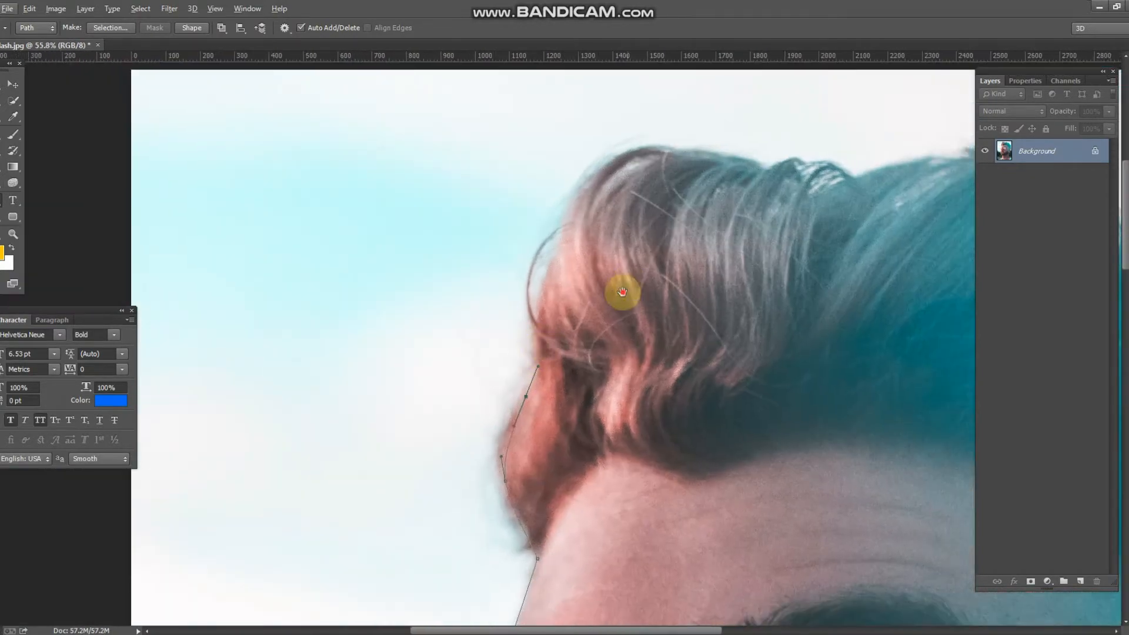
pyautogui.moveTo(622, 290); pyautogui.dragTo(447, 368)
pyautogui.moveTo(360, 394); pyautogui.dragTo(362, 362)
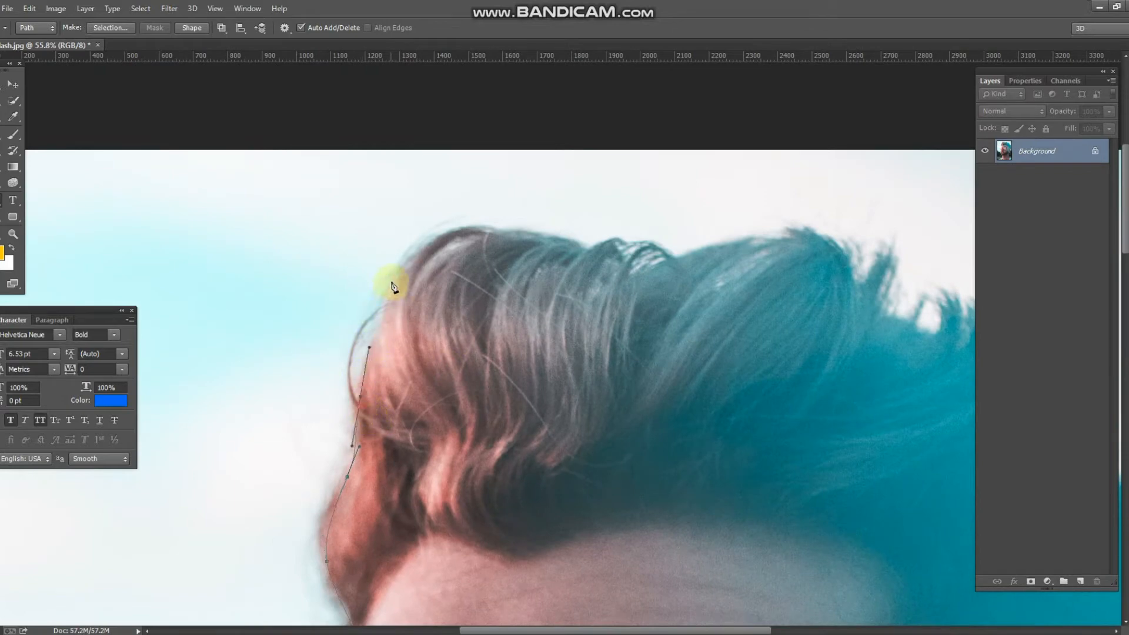
pyautogui.moveTo(392, 283); pyautogui.dragTo(399, 269)
pyautogui.moveTo(410, 259); pyautogui.dragTo(489, 231)
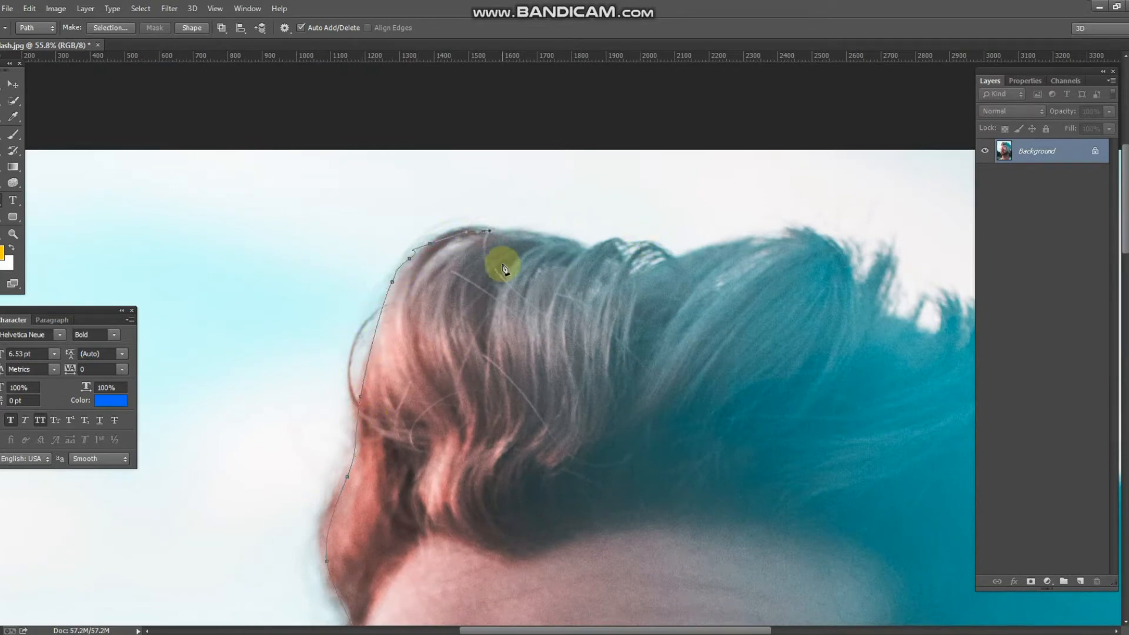
pyautogui.hotkey('ctrl', 'alt', 'z')
pyautogui.hotkey('ctrl', 'alt', 'z')
pyautogui.hotkey('ctrl', 'alt', 'z')
# Trace the top outline of the hair from the front crest across to the rear peak.
pyautogui.moveTo(571, 241); pyautogui.dragTo(668, 262)
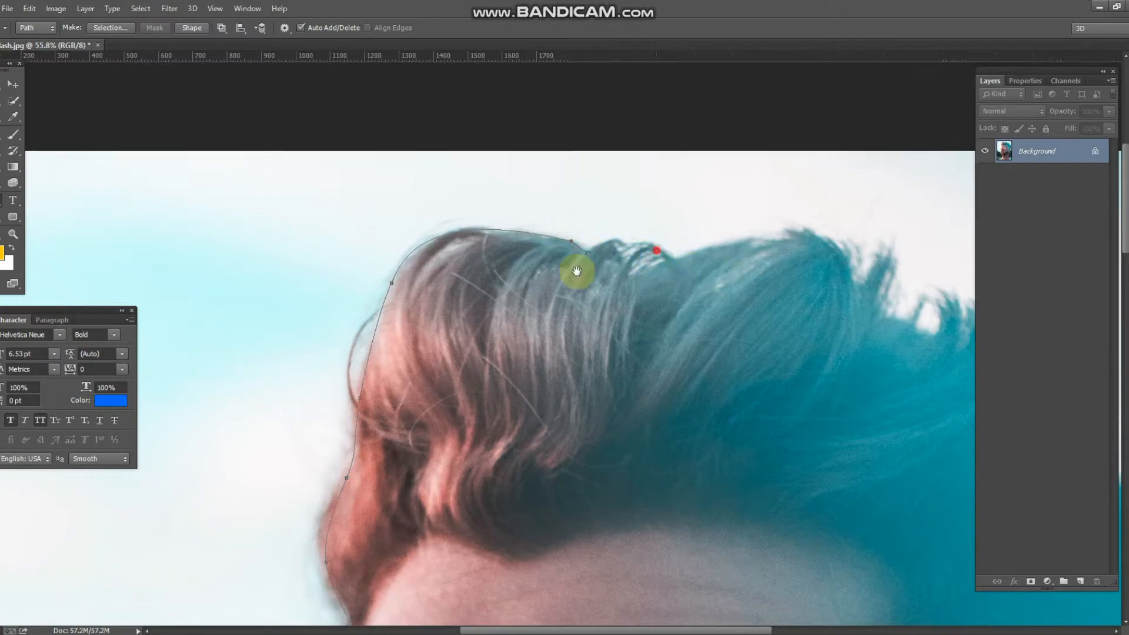
pyautogui.moveTo(577, 267); pyautogui.dragTo(487, 321)
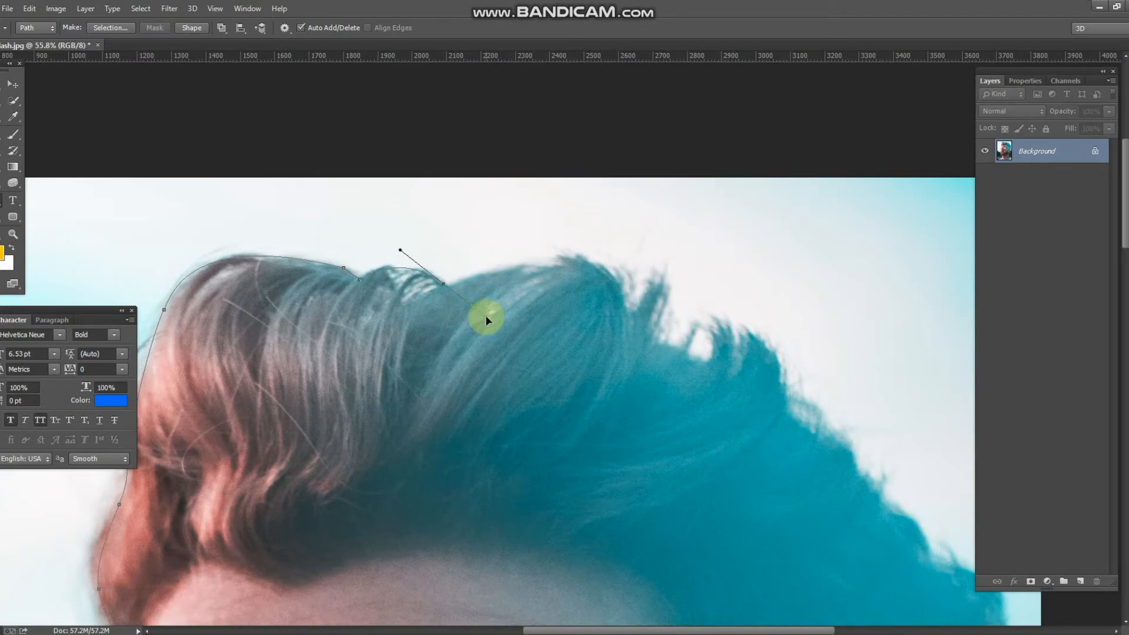
pyautogui.moveTo(473, 281); pyautogui.dragTo(475, 280)
pyautogui.moveTo(607, 280); pyautogui.dragTo(706, 326)
pyautogui.hotkey('ctrl', 'alt', 'z')
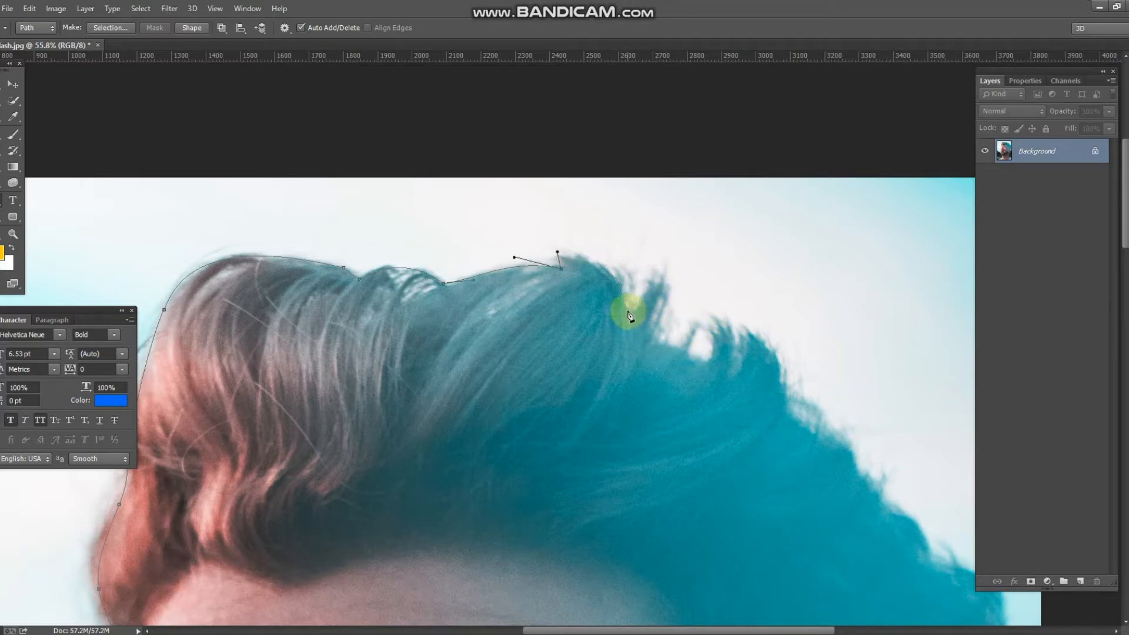
# Trace the path around the spiky hair tufts behind the rear peak, including the gap between them.
pyautogui.moveTo(628, 310); pyautogui.dragTo(655, 286)
pyautogui.moveTo(659, 247); pyautogui.dragTo(722, 273)
pyautogui.click(668, 350)
pyautogui.click(694, 357)
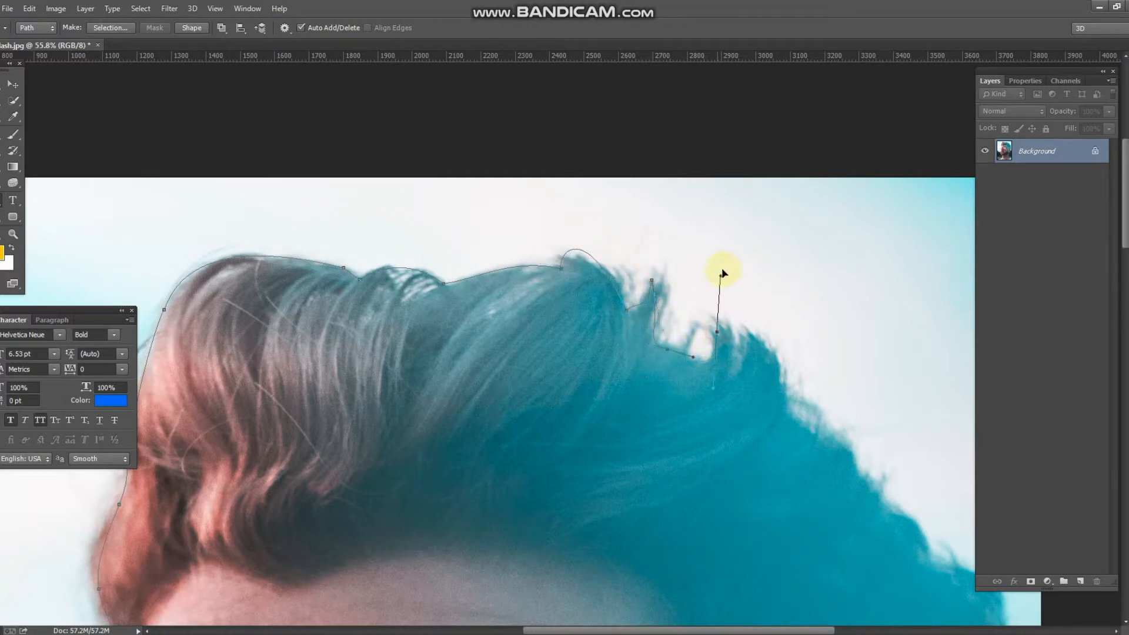
pyautogui.keyDown('alt'); pyautogui.click(717, 333); pyautogui.keyUp('alt')
pyautogui.click(715, 319)
# Continue the path down the sloping outline of the hair at the back of the head.
pyautogui.moveTo(741, 382); pyautogui.dragTo(499, 382)
pyautogui.moveTo(556, 325); pyautogui.dragTo(509, 189)
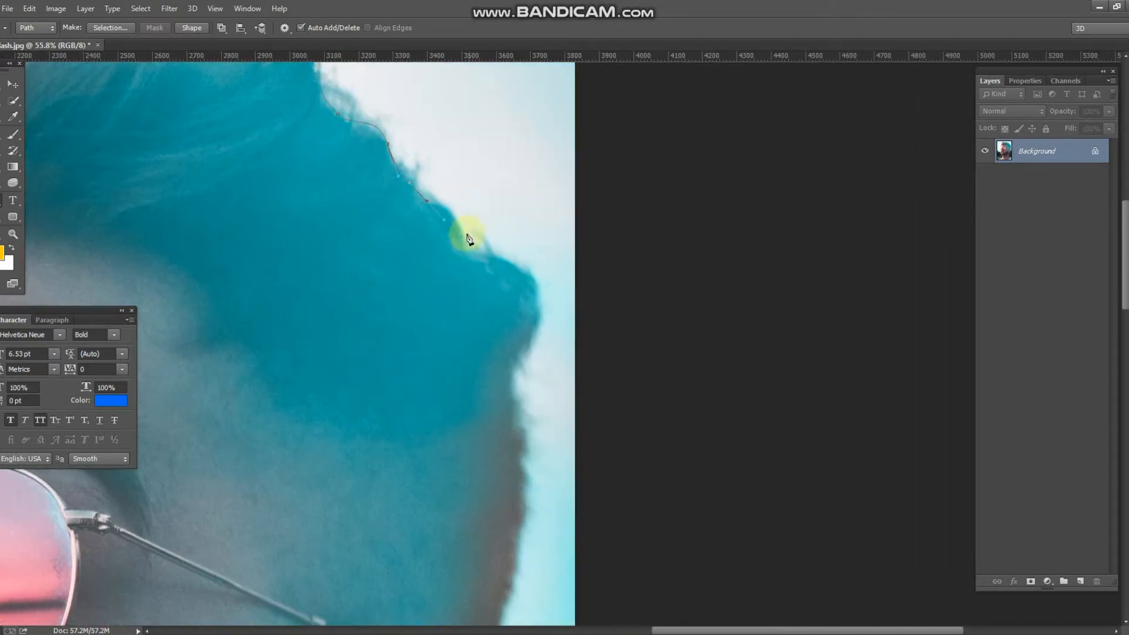
pyautogui.moveTo(460, 236); pyautogui.dragTo(464, 270)
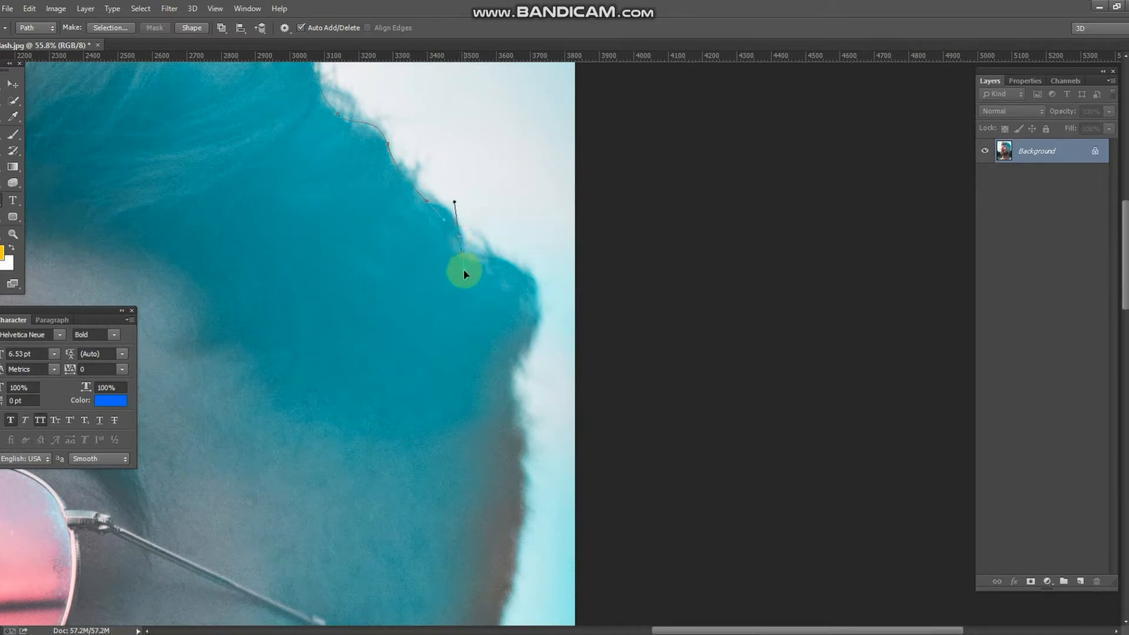
pyautogui.click(498, 259)
# Extend the path down the back of the head to where the hairline meets the ear.
pyautogui.moveTo(539, 326); pyautogui.dragTo(515, 142)
pyautogui.moveTo(529, 259); pyautogui.dragTo(524, 287)
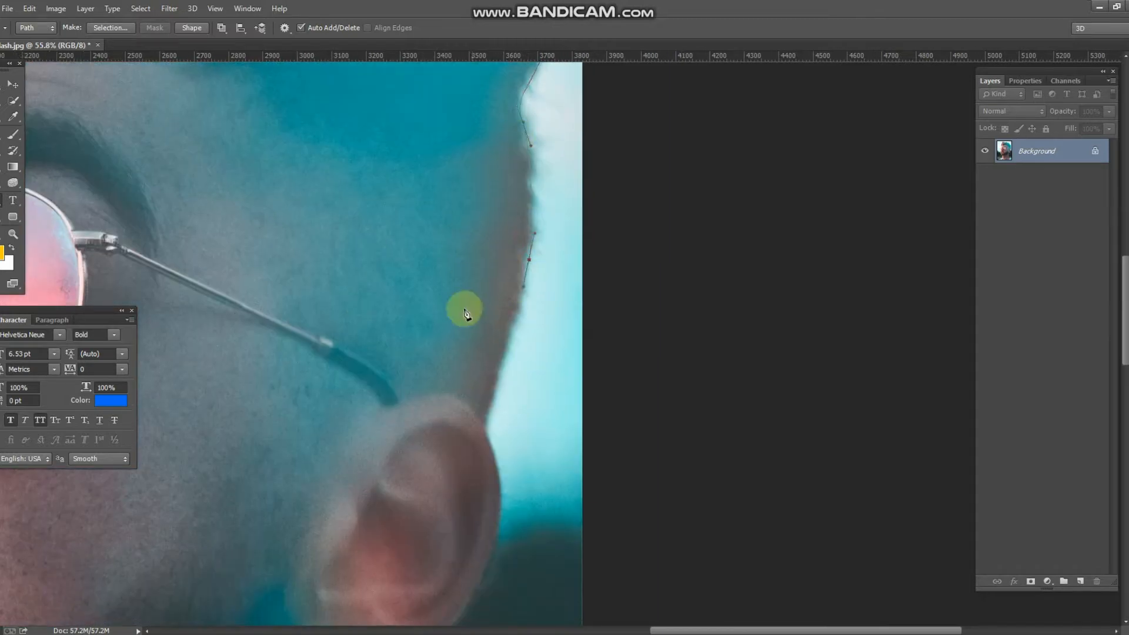
pyautogui.click(486, 428)
# Trace the outer curve of the ear down toward the earlobe.
pyautogui.moveTo(491, 402); pyautogui.dragTo(496, 191)
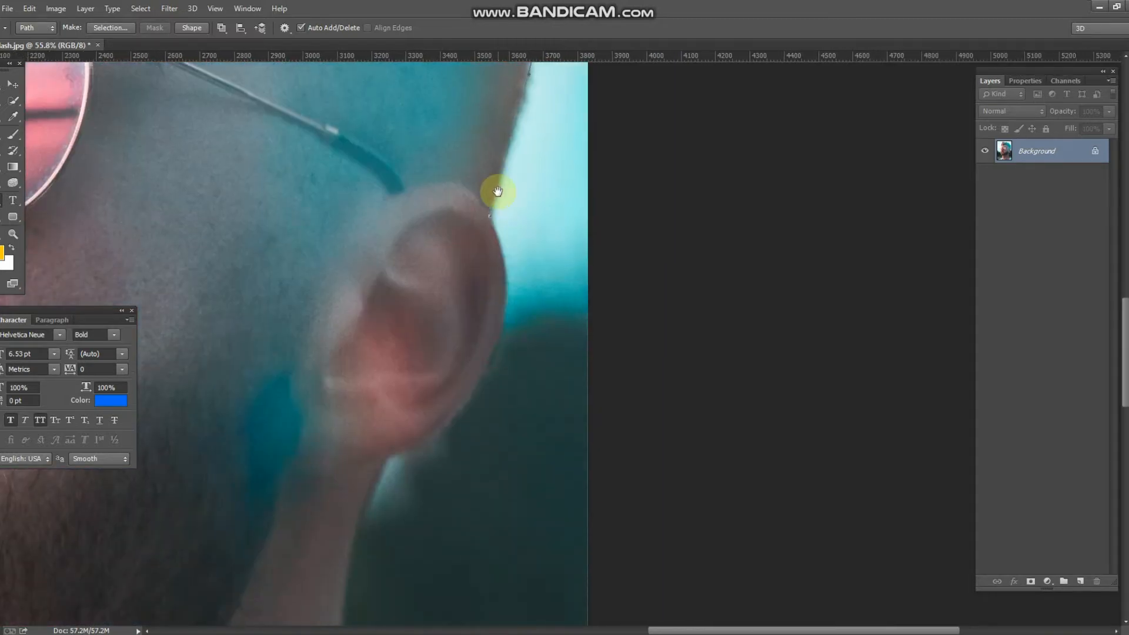
pyautogui.moveTo(507, 297); pyautogui.dragTo(503, 321)
pyautogui.click(443, 433)
pyautogui.moveTo(442, 434); pyautogui.dragTo(423, 462)
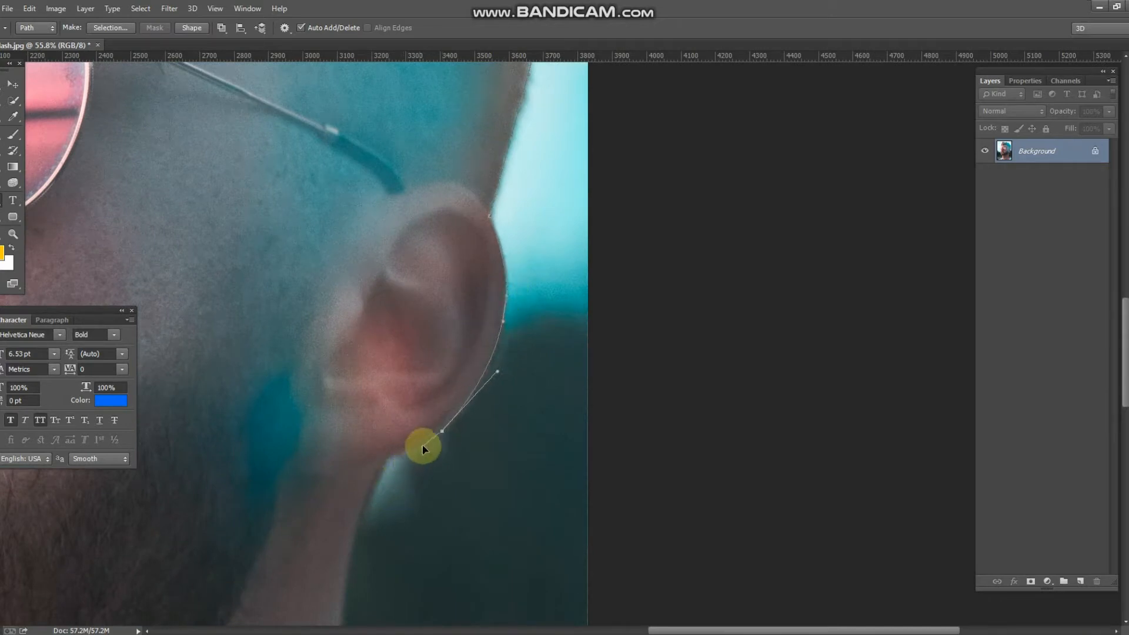
# Continue the path from the earlobe down the back of the neck and along the shirt collar.
pyautogui.moveTo(391, 457); pyautogui.dragTo(364, 101)
pyautogui.scroll(-3, 365, 493)
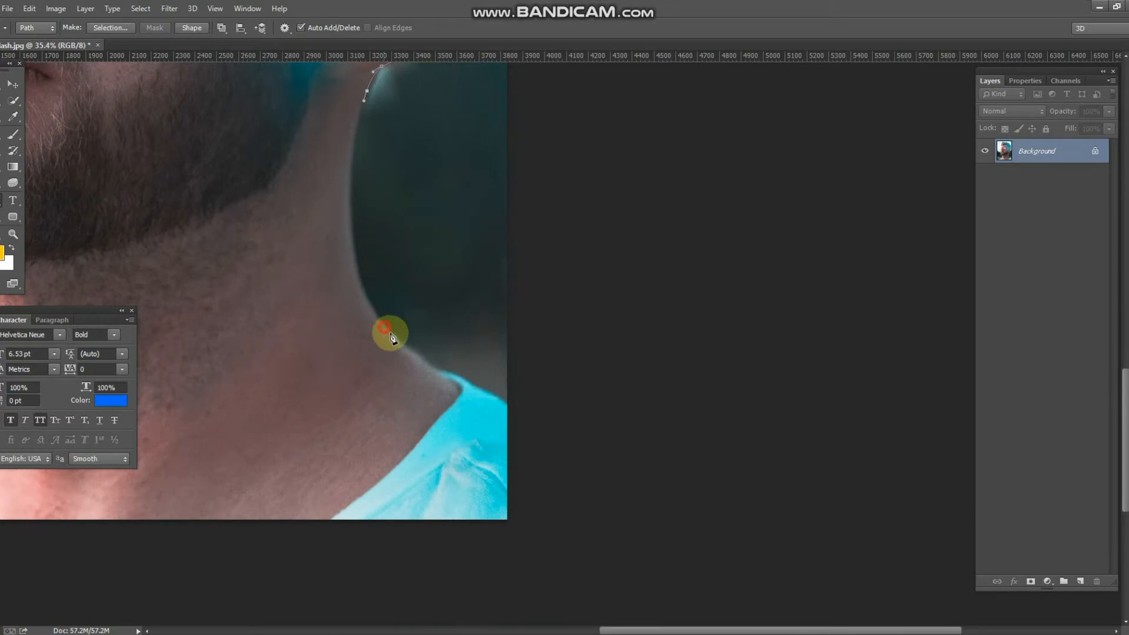
pyautogui.moveTo(384, 327); pyautogui.dragTo(456, 426)
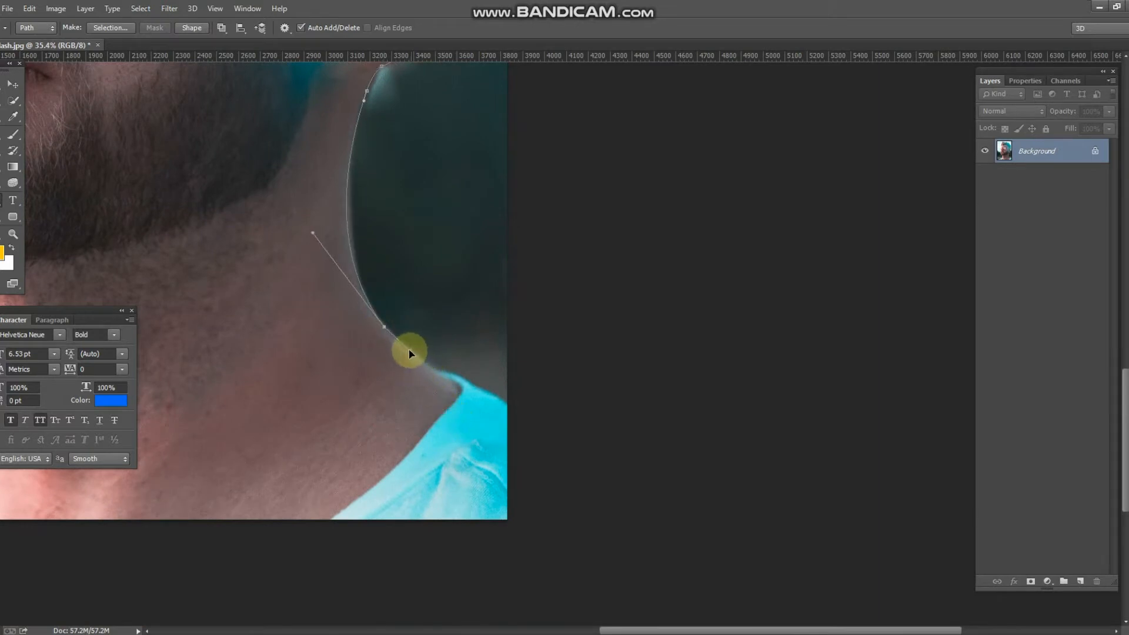
pyautogui.click(438, 374)
pyautogui.moveTo(469, 386); pyautogui.dragTo(483, 407)
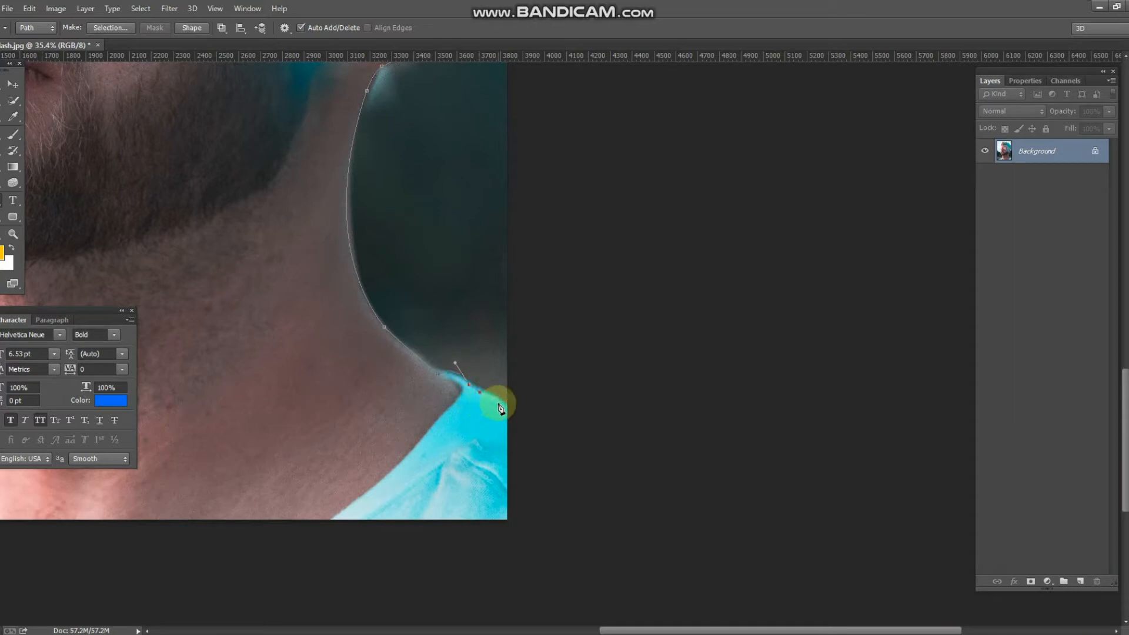
# Close the path by curving it below the photo from the rear shoulder back to the starting point.
pyautogui.hotkey('ctrl', '-')
pyautogui.hotkey('ctrl', '-')
pyautogui.hotkey('ctrl', '-')
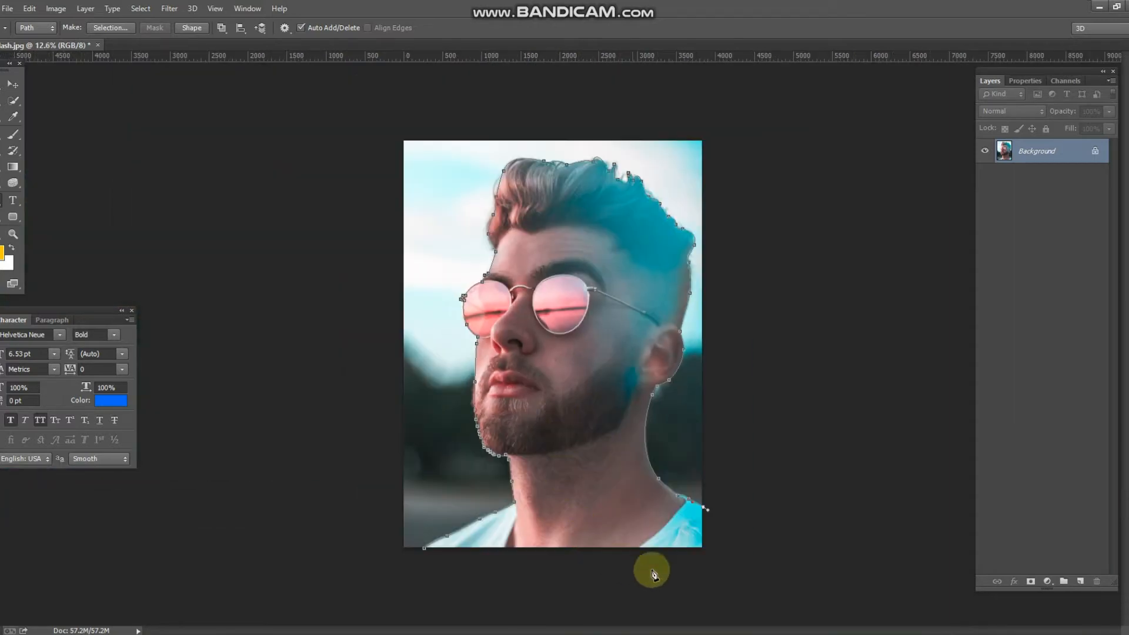
pyautogui.moveTo(668, 581); pyautogui.dragTo(611, 596)
pyautogui.moveTo(424, 553); pyautogui.dragTo(426, 584)
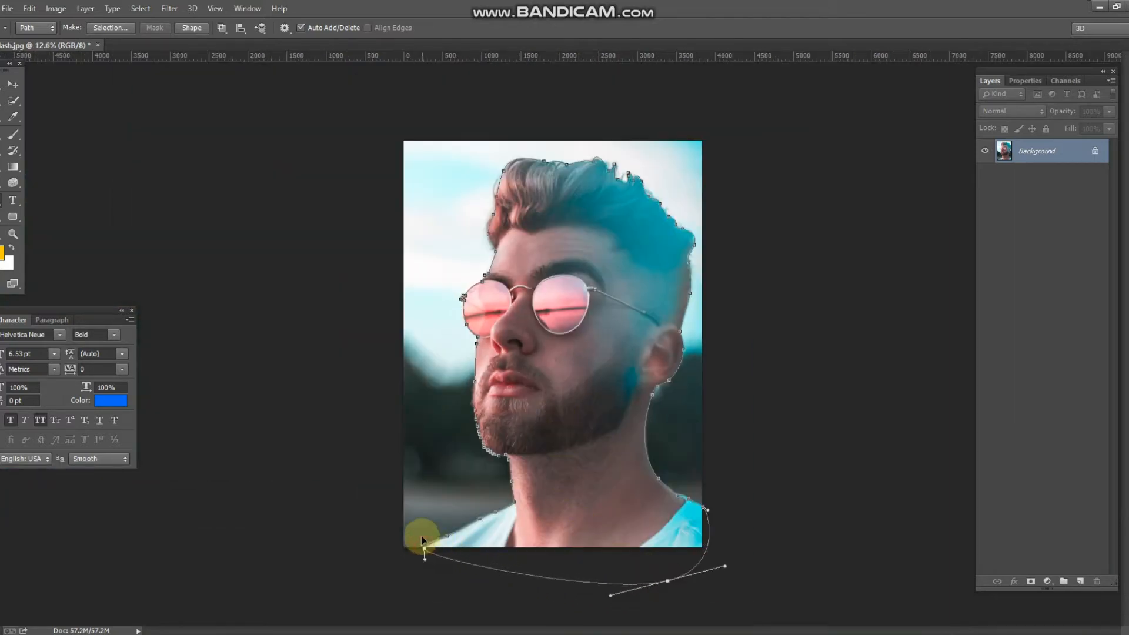
# Convert the closed path into a selection and copy the selected man onto a new layer.
pyautogui.rightClick(522, 293)
pyautogui.click(579, 357)
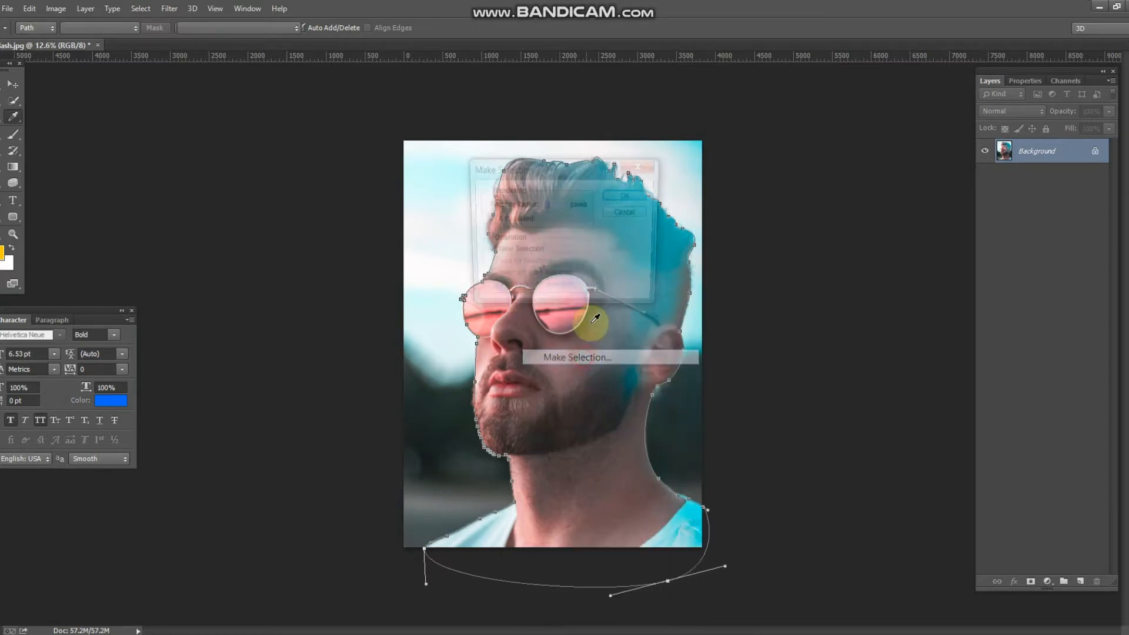
pyautogui.click(608, 197)
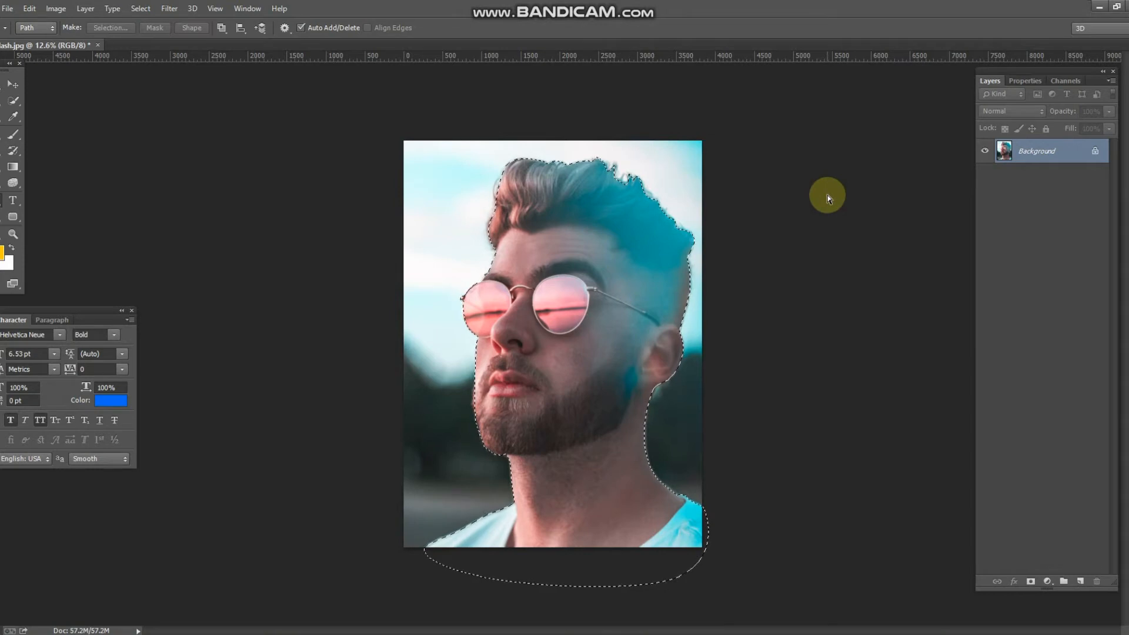
pyautogui.hotkey('ctrl', 'j')
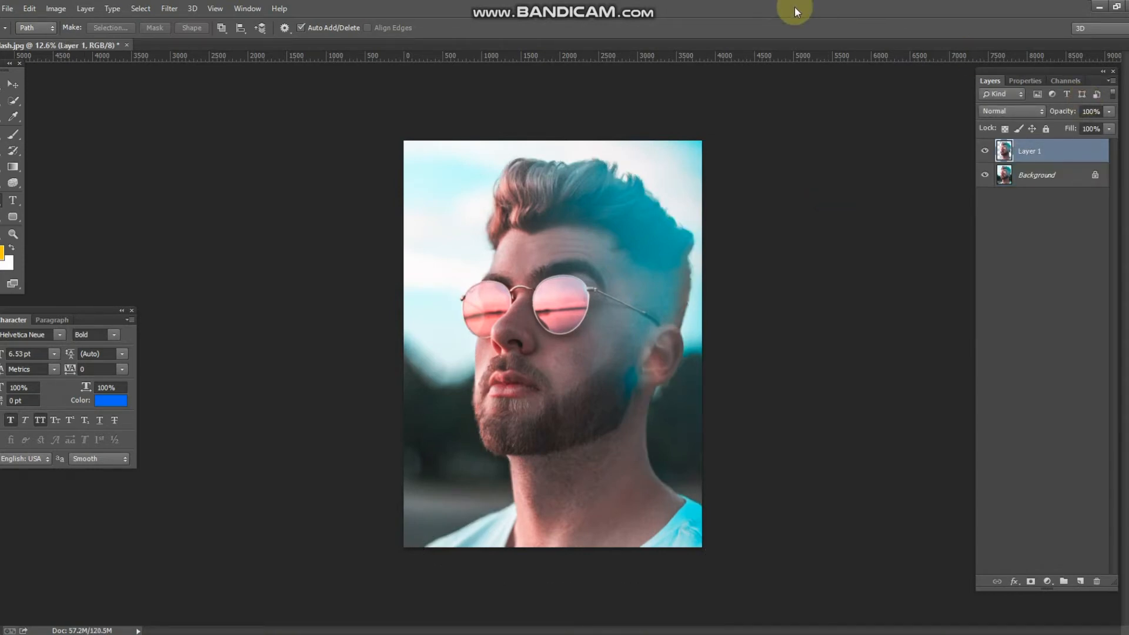
# Create a new document 1200 pixels wide and 628 pixels high.
pyautogui.hotkey('ctrl', 'n')
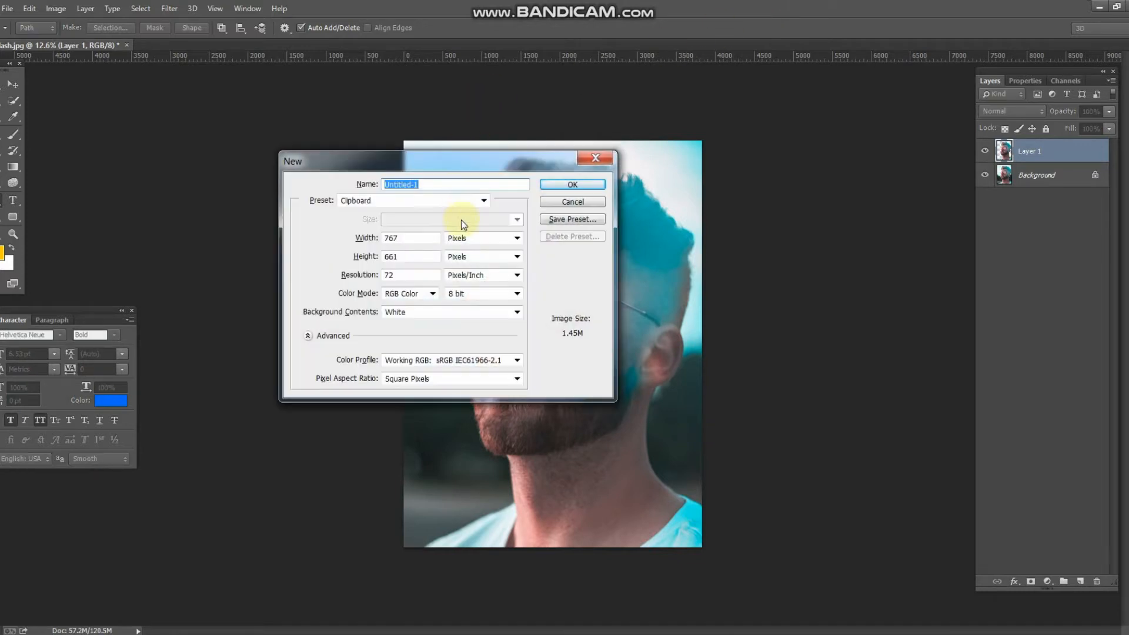
pyautogui.moveTo(426, 243); pyautogui.dragTo(356, 242)
pyautogui.write('12')
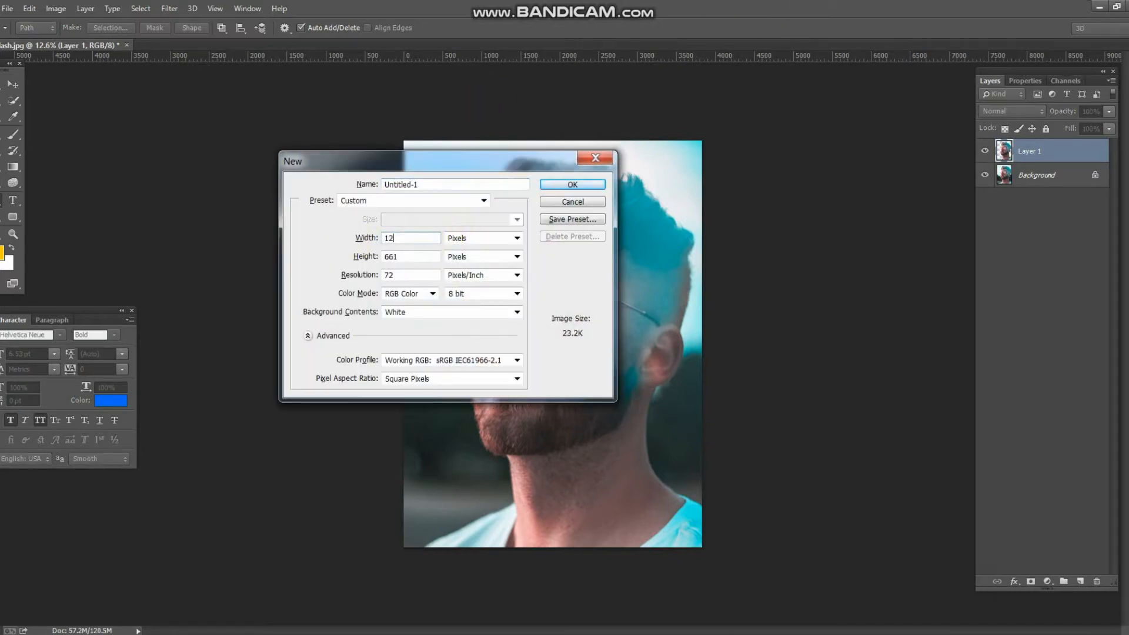
pyautogui.write('00')
pyautogui.moveTo(405, 257); pyautogui.dragTo(375, 252)
pyautogui.write('628')
pyautogui.press('Return')
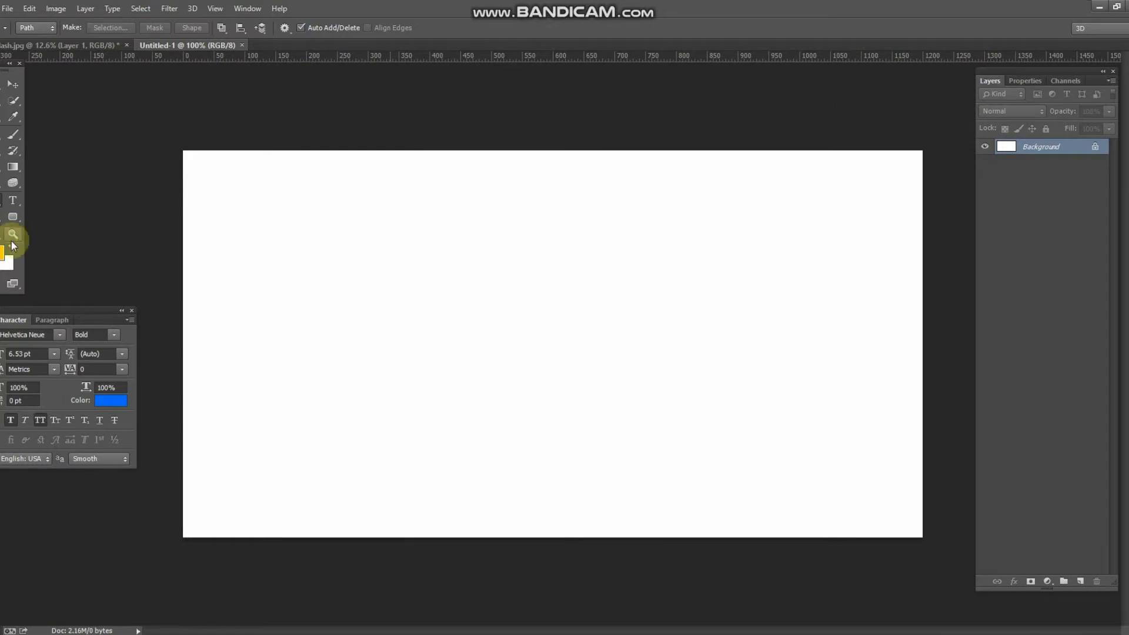
# Set the foreground color to dark teal #002830 and fill the blank background with it.
pyautogui.click(4, 253)
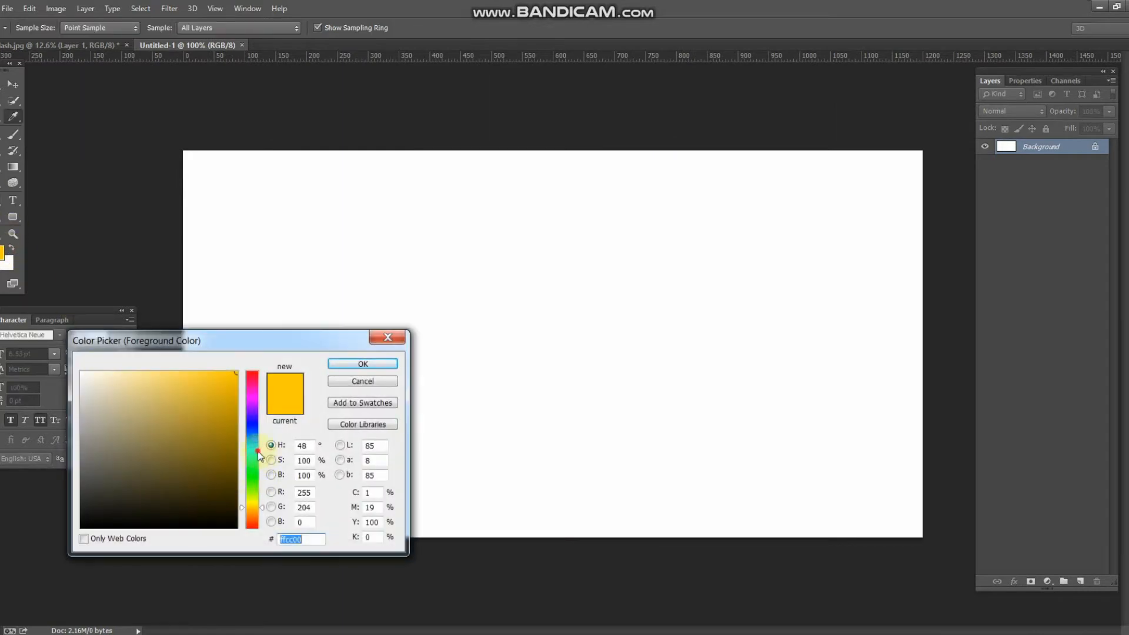
pyautogui.moveTo(260, 456)
pyautogui.mouseDown()
pyautogui.moveTo(251, 437)
pyautogui.moveTo(249, 450)
pyautogui.mouseUp()
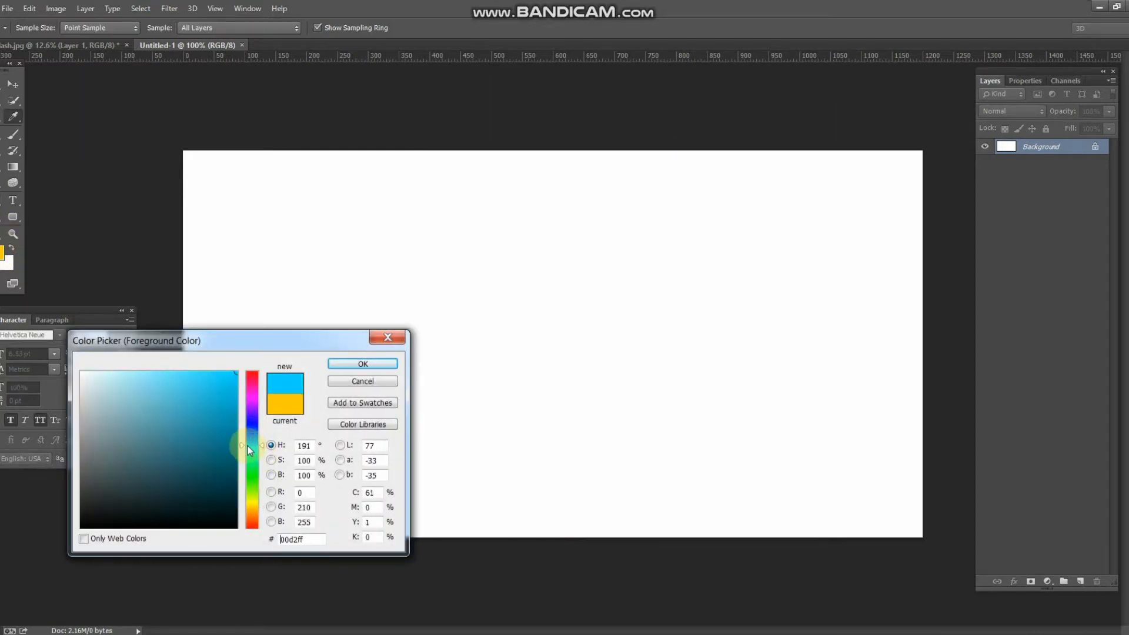
pyautogui.moveTo(226, 491)
pyautogui.mouseDown()
pyautogui.moveTo(227, 503)
pyautogui.moveTo(247, 474)
pyautogui.moveTo(241, 499)
pyautogui.mouseUp()
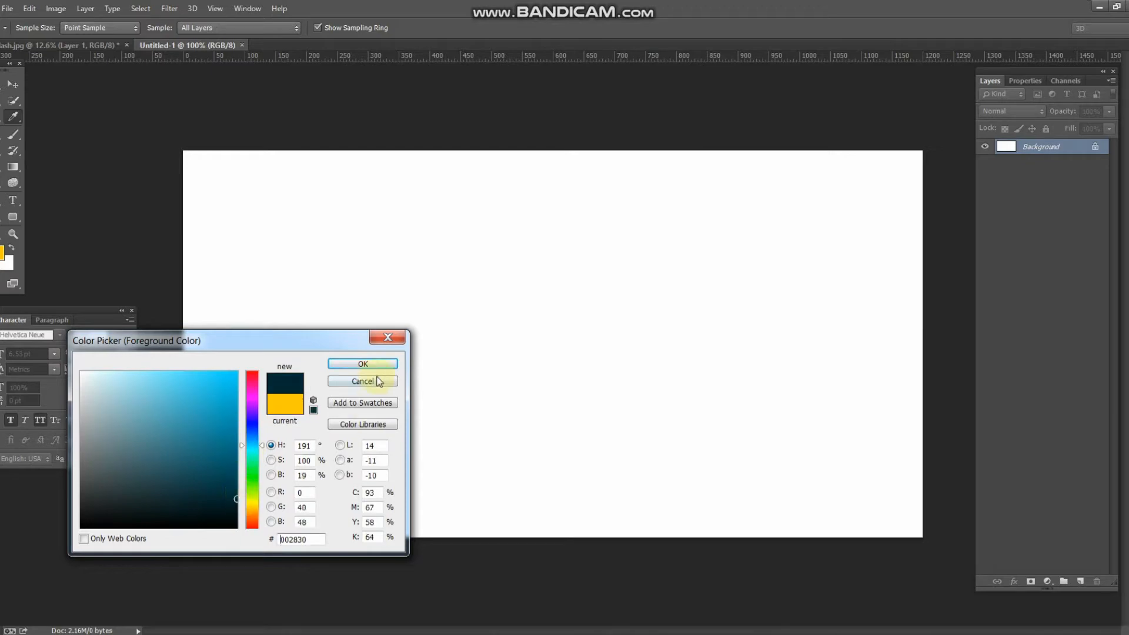
pyautogui.click(365, 364)
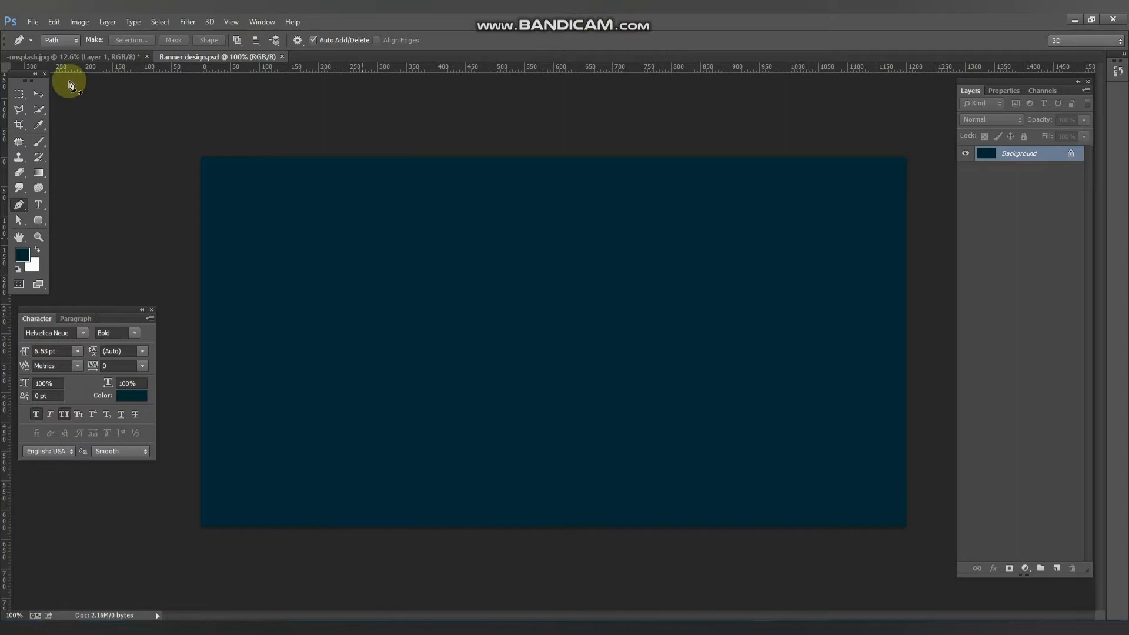
# Copy the cut-out man's layer from the portrait photo into the Banner design document.
pyautogui.click(62, 57)
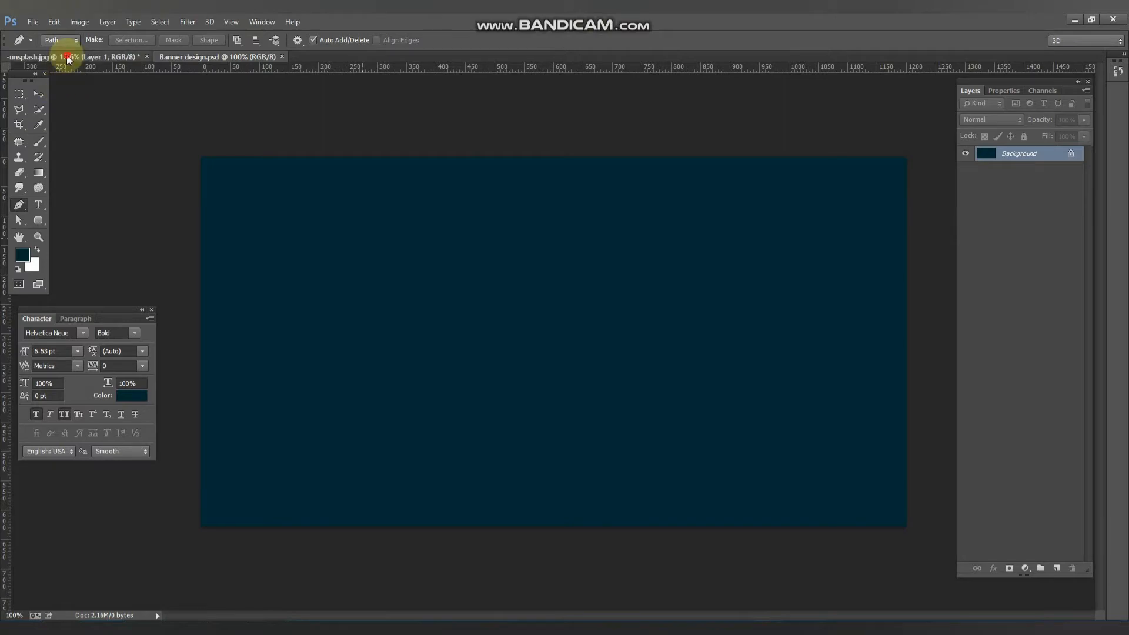
pyautogui.click(26, 92)
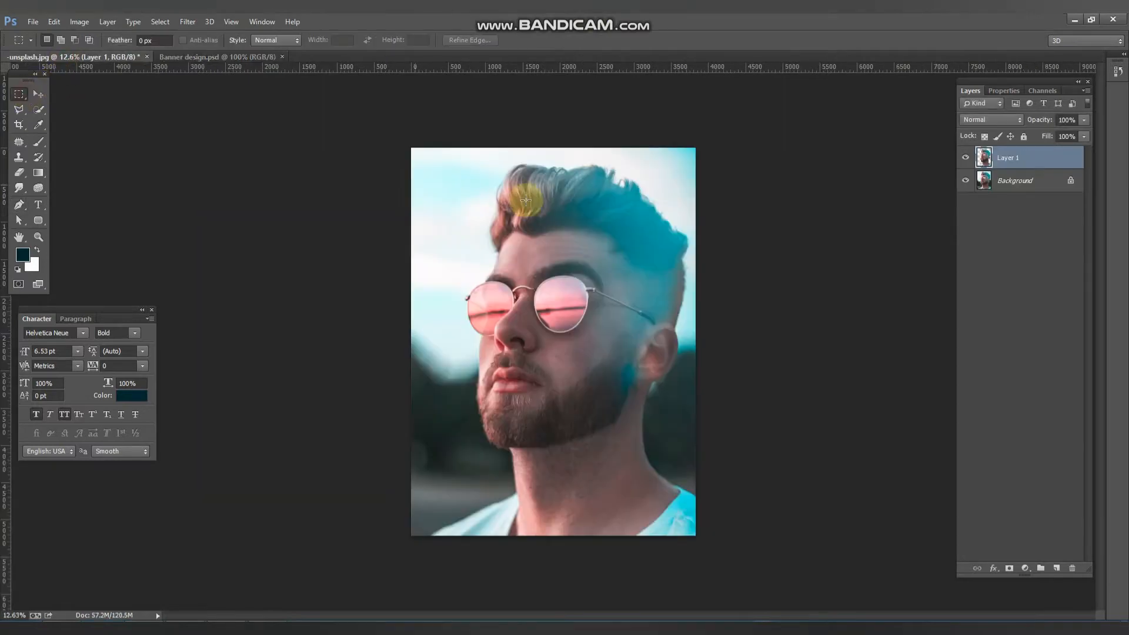
pyautogui.click(39, 94)
pyautogui.moveTo(185, 59); pyautogui.dragTo(640, 268)
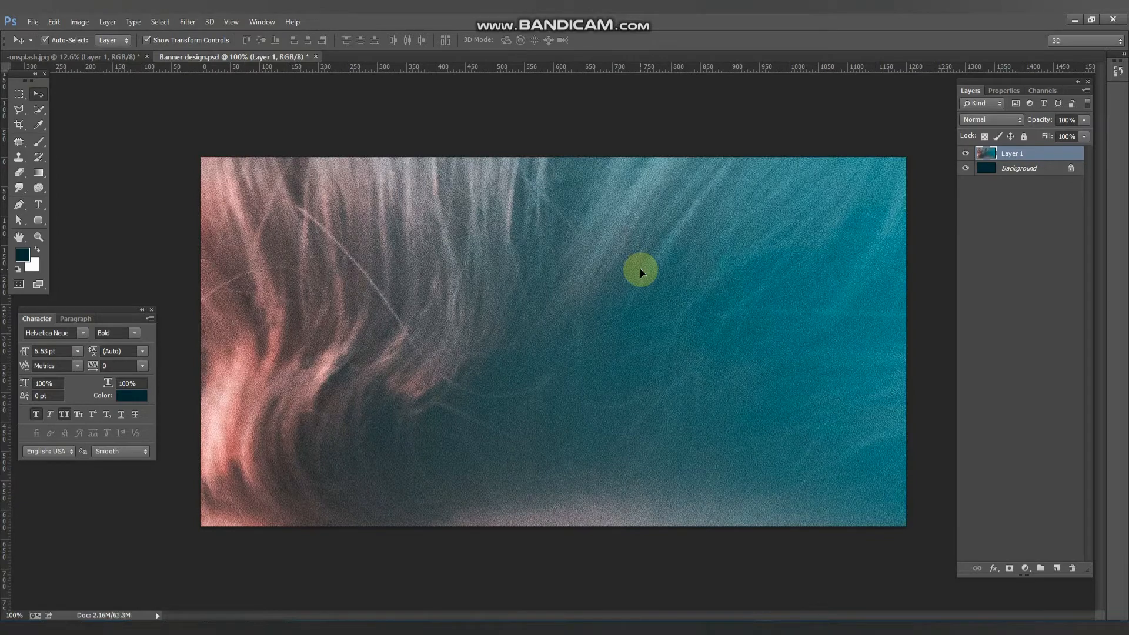
# Scale the oversized cut-out down proportionally to about 12% and place it near the middle of the banner.
pyautogui.hotkey('ctrl', '-')
pyautogui.hotkey('ctrl', '-')
pyautogui.hotkey('ctrl', '-')
pyautogui.hotkey('ctrl', '-')
pyautogui.hotkey('ctrl', '-')
pyautogui.hotkey('ctrl', '-')
pyautogui.hotkey('ctrl', '-')
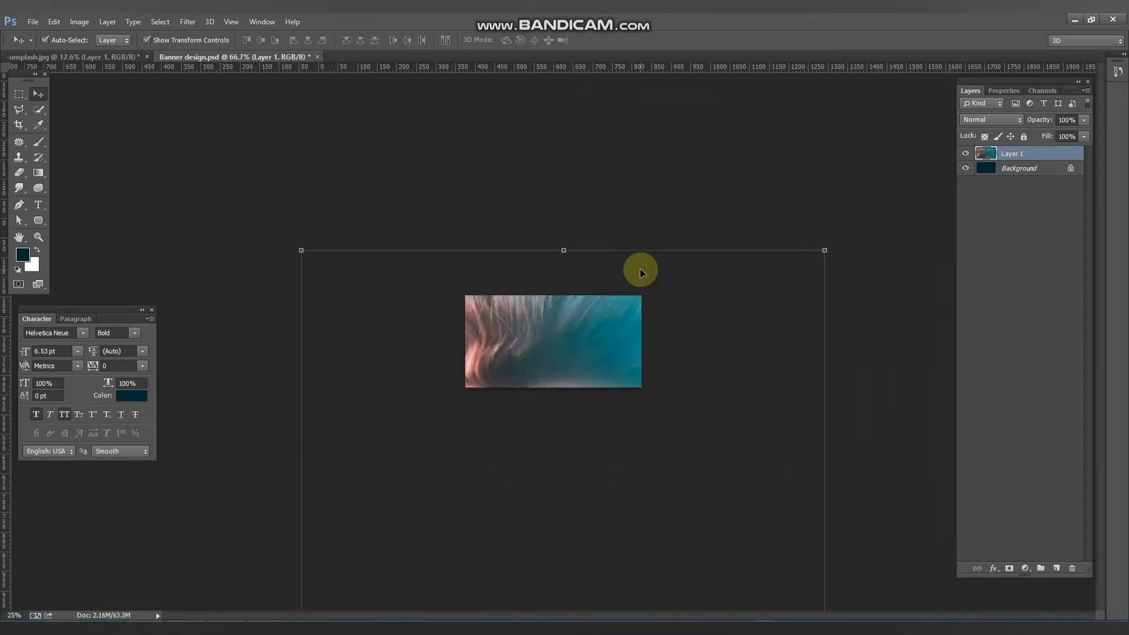
pyautogui.hotkey('ctrl', '-')
pyautogui.moveTo(619, 321); pyautogui.dragTo(556, 346)
pyautogui.hotkey('ctrl', '+')
pyautogui.hotkey('ctrl', '+')
pyautogui.scroll(9, 558, 342)
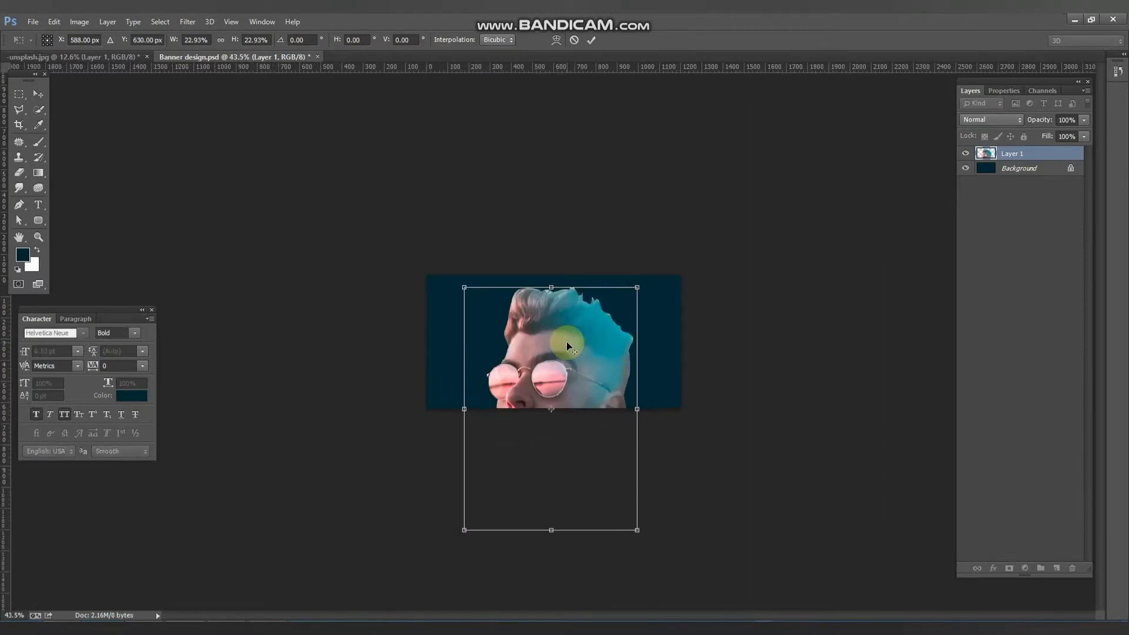
pyautogui.moveTo(686, 252); pyautogui.dragTo(561, 290)
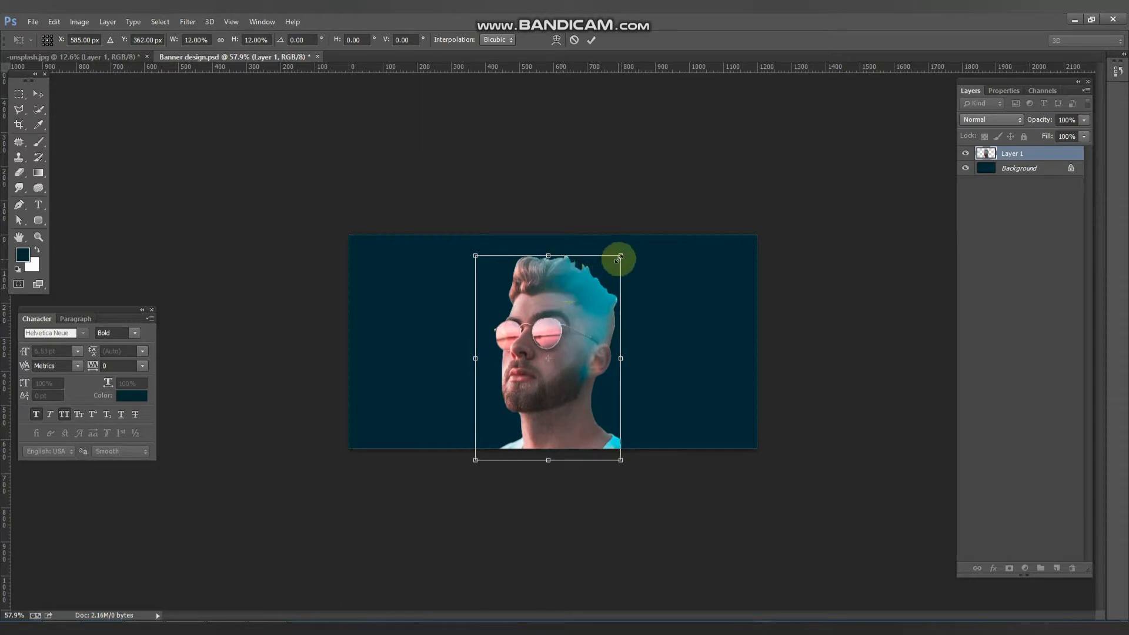
# Fine-tune the man's size and position so his shoulders meet the banner's bottom edge and his hair sits just below its top.
pyautogui.moveTo(617, 252); pyautogui.dragTo(611, 288)
pyautogui.moveTo(590, 308); pyautogui.dragTo(590, 329)
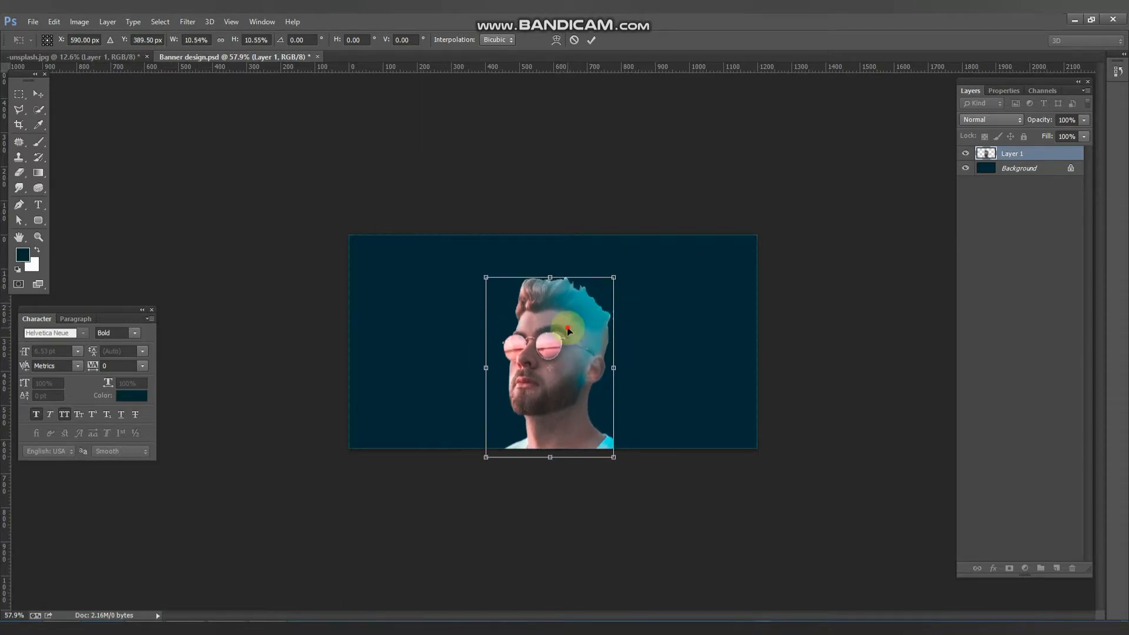
pyautogui.press('Return')
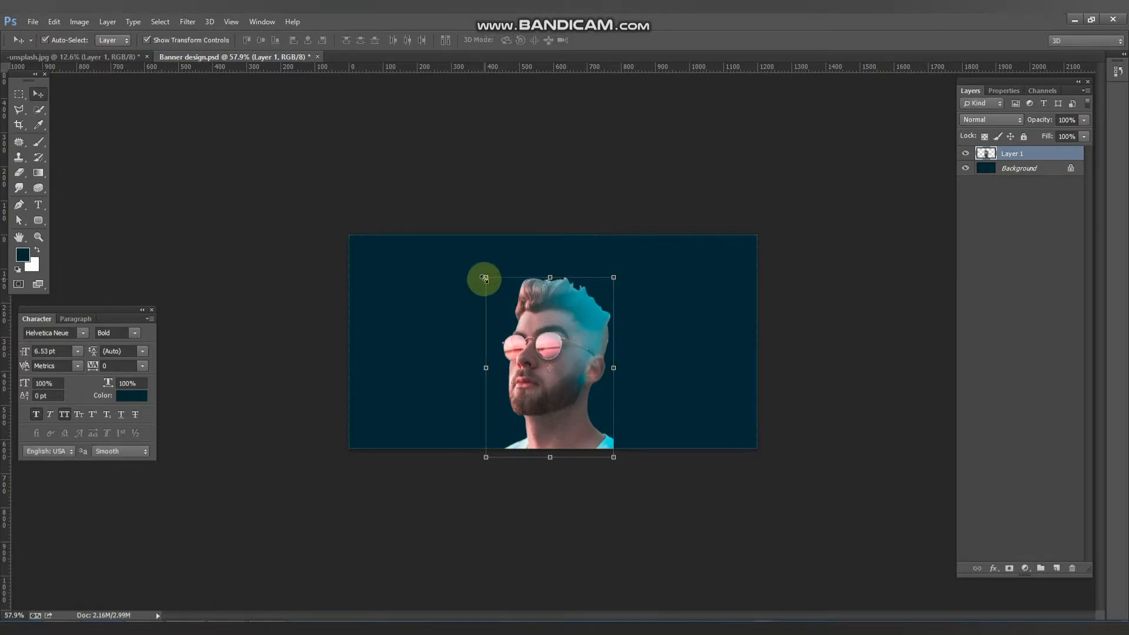
pyautogui.moveTo(484, 278); pyautogui.dragTo(469, 250)
pyautogui.press('Return')
pyautogui.click(548, 199)
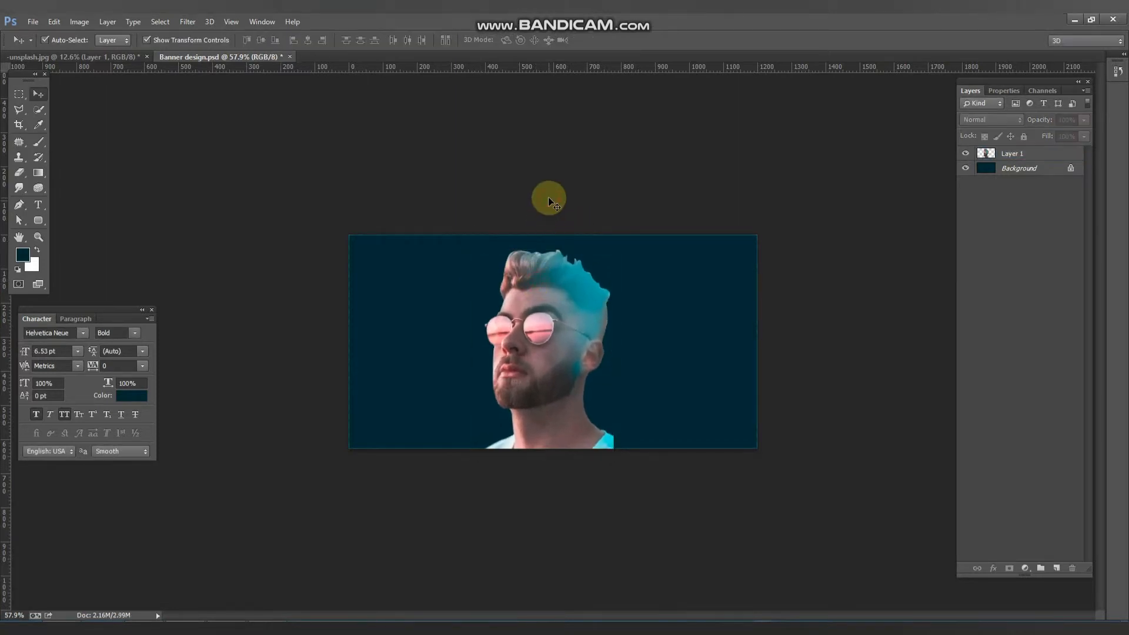
# Darken the man's layer with Levels by setting the midtone input level to 0.70.
pyautogui.click(1024, 154)
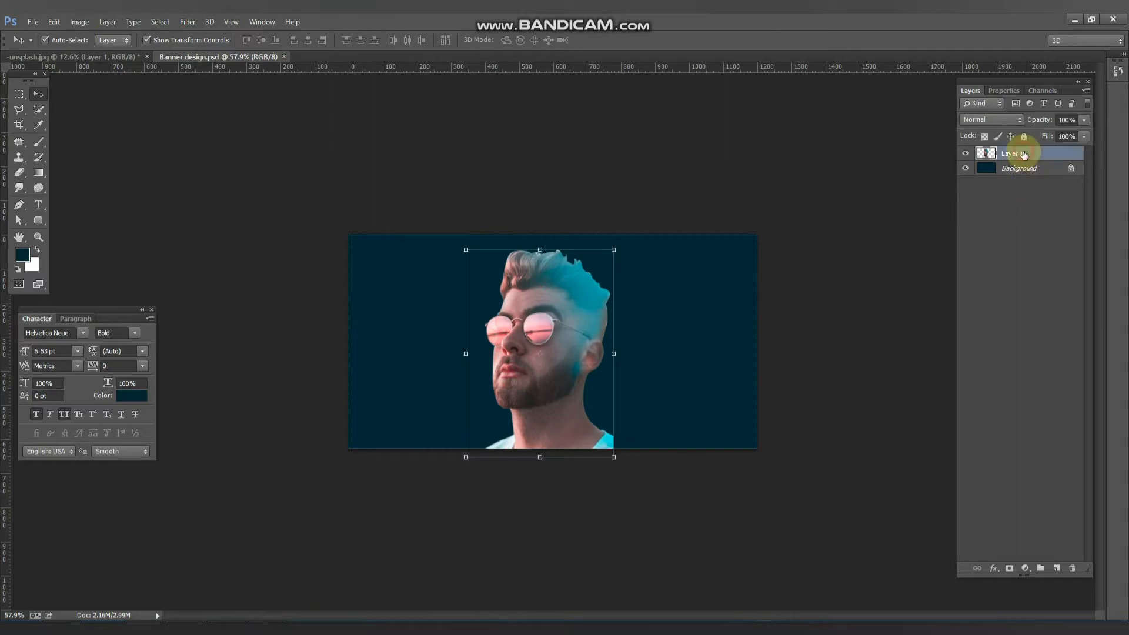
pyautogui.hotkey('ctrl', 'l')
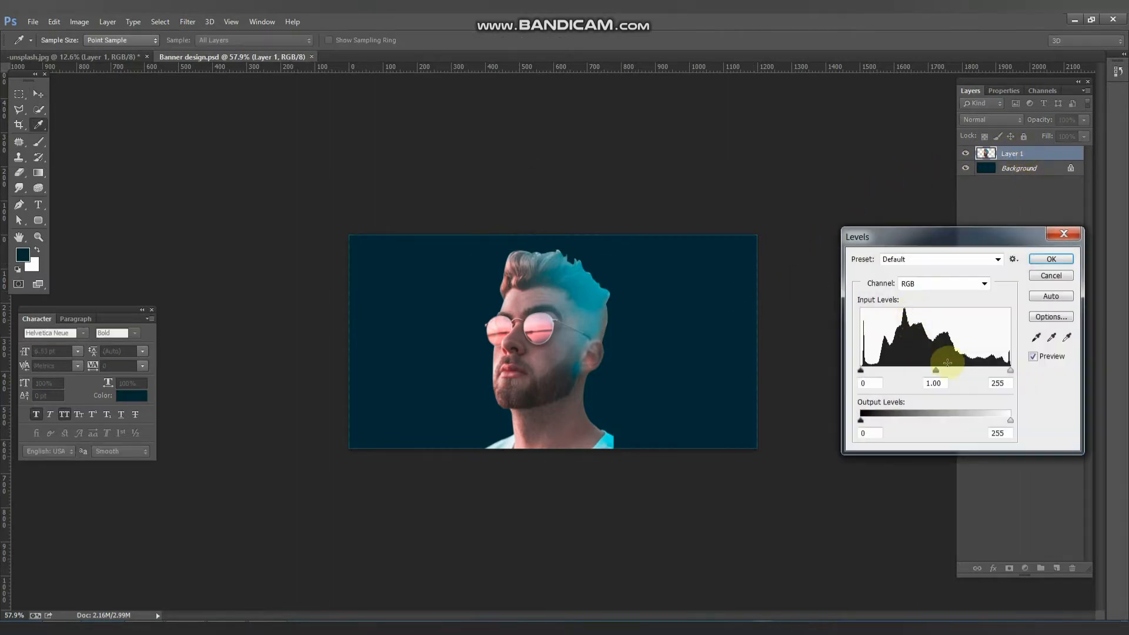
pyautogui.moveTo(953, 375); pyautogui.dragTo(953, 371)
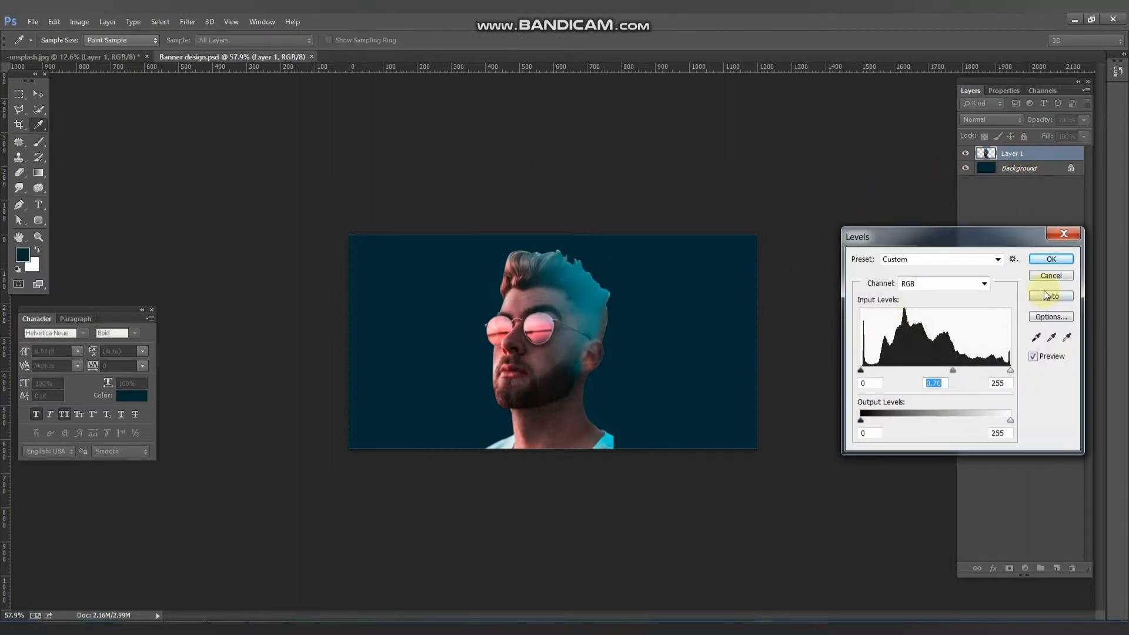
pyautogui.click(1041, 260)
# Erase the smooth cut edge along the top of the hair with a 15 px textured eraser for a natural outline.
pyautogui.scroll(5, 532, 277)
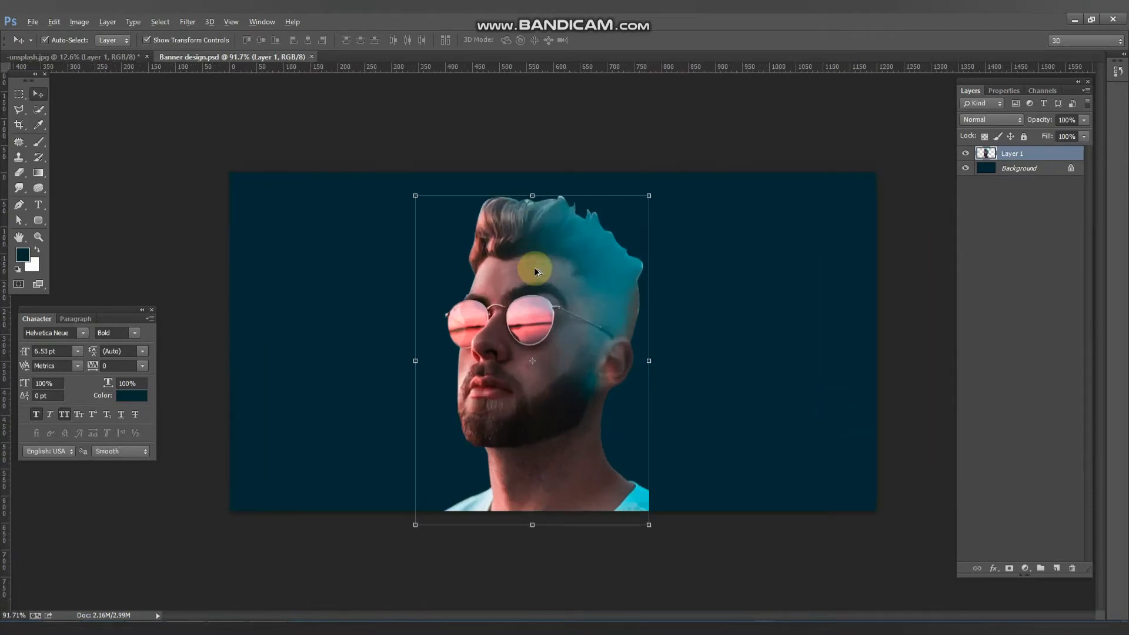
pyautogui.scroll(4, 534, 269)
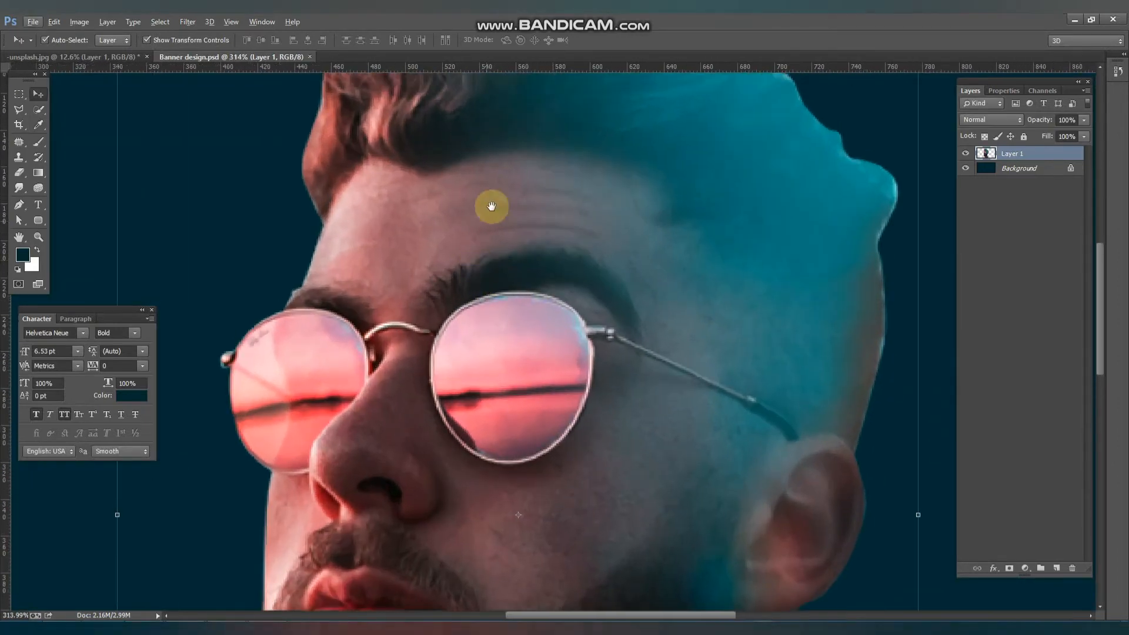
pyautogui.moveTo(492, 206); pyautogui.dragTo(485, 422)
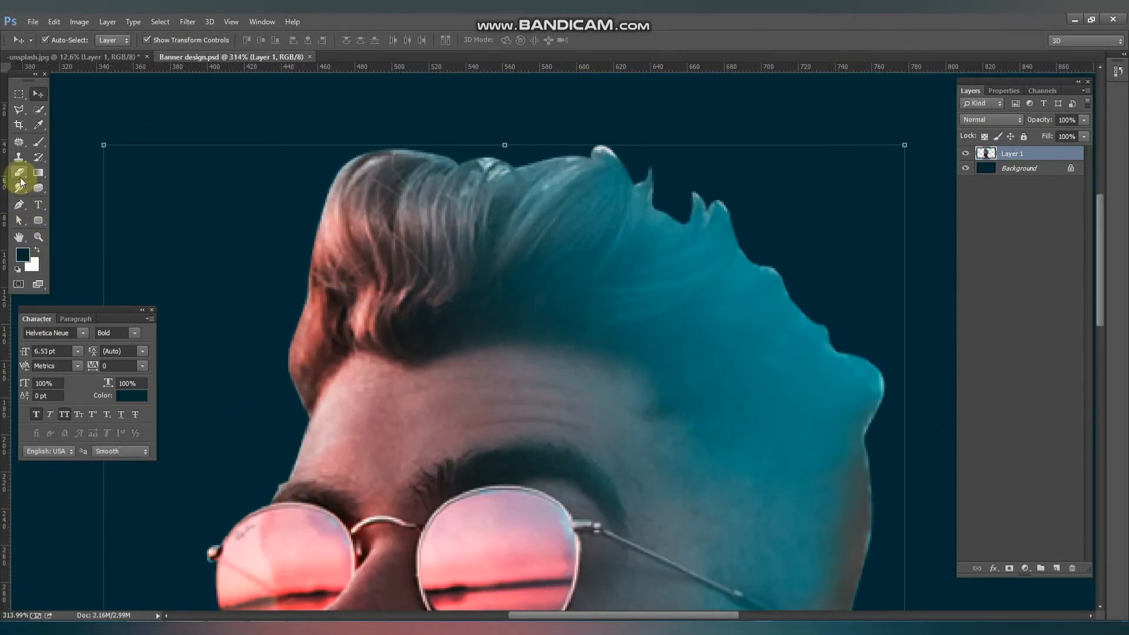
pyautogui.press('e')
pyautogui.scroll(1, 456, 164)
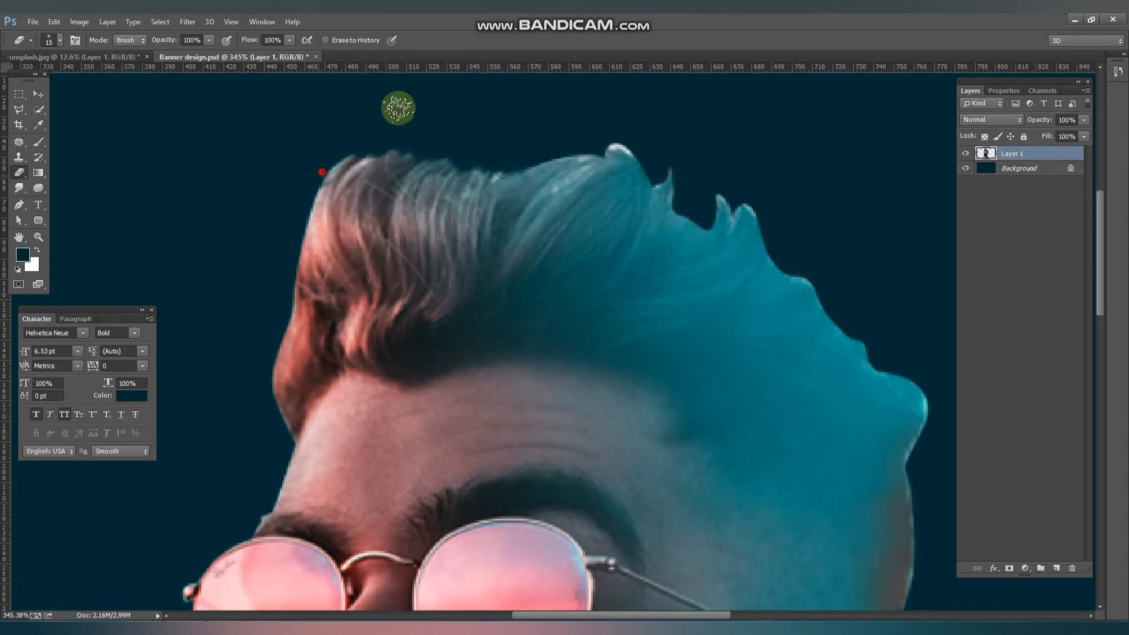
pyautogui.moveTo(611, 151)
pyautogui.mouseDown()
pyautogui.moveTo(669, 185)
pyautogui.moveTo(677, 109)
pyautogui.moveTo(721, 217)
pyautogui.moveTo(711, 130)
pyautogui.moveTo(744, 210)
pyautogui.moveTo(747, 119)
pyautogui.moveTo(773, 218)
pyautogui.moveTo(766, 159)
pyautogui.moveTo(769, 233)
pyautogui.mouseUp()
pyautogui.click(782, 258)
# Erase small notches along the sloping upper back of the blue-tinted hair to roughen its outline.
pyautogui.moveTo(835, 251); pyautogui.dragTo(504, 155)
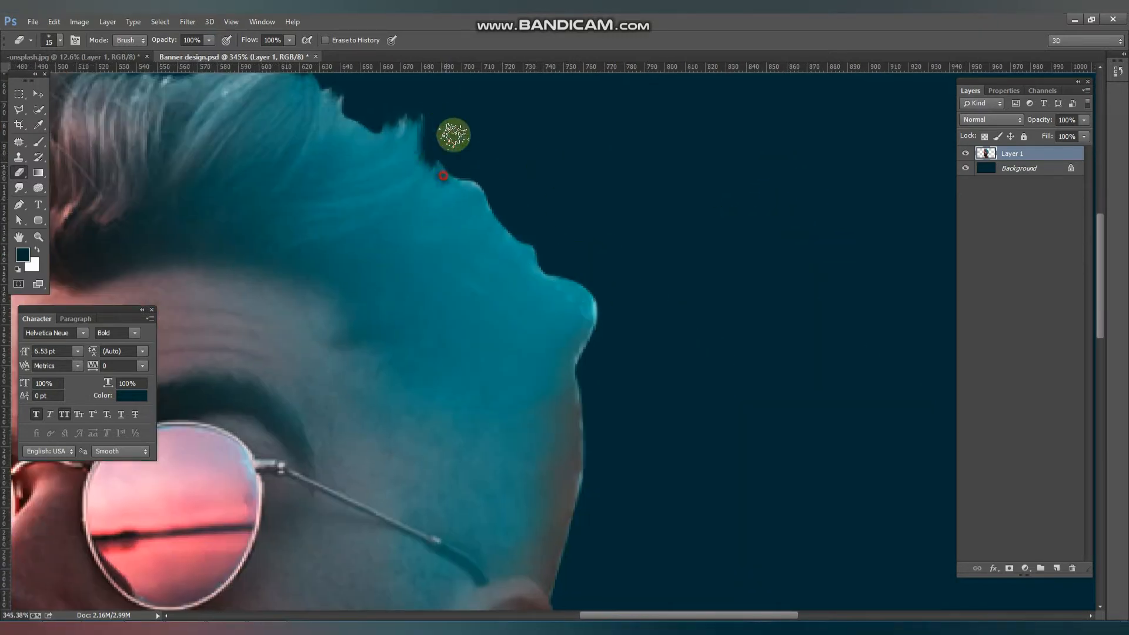
pyautogui.click(454, 178)
pyautogui.click(485, 184)
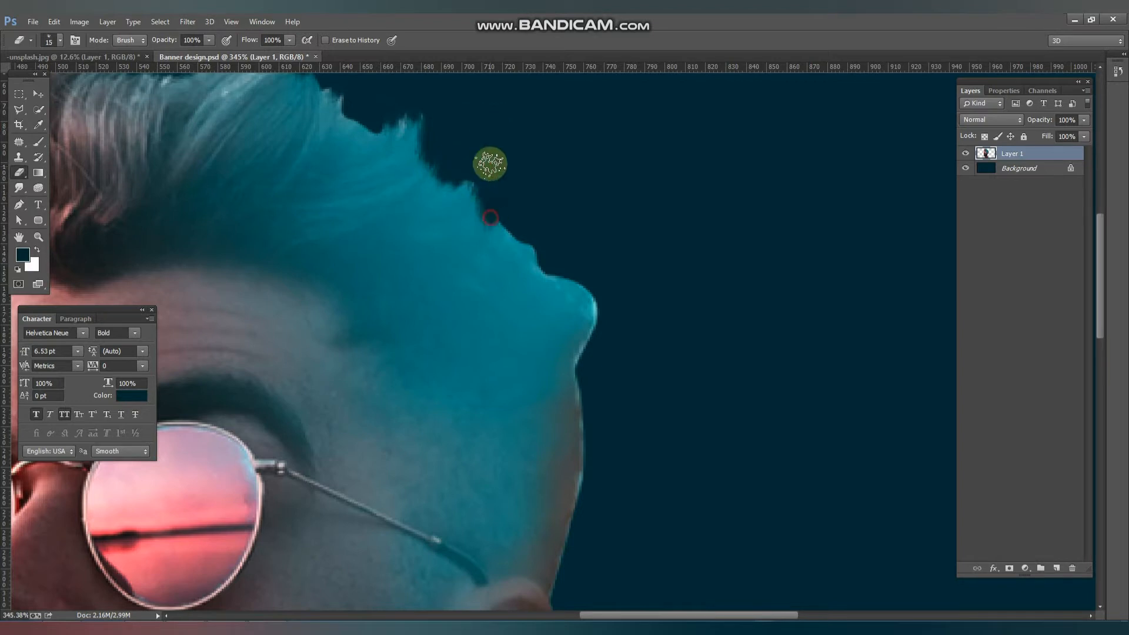
pyautogui.click(504, 215)
pyautogui.click(515, 233)
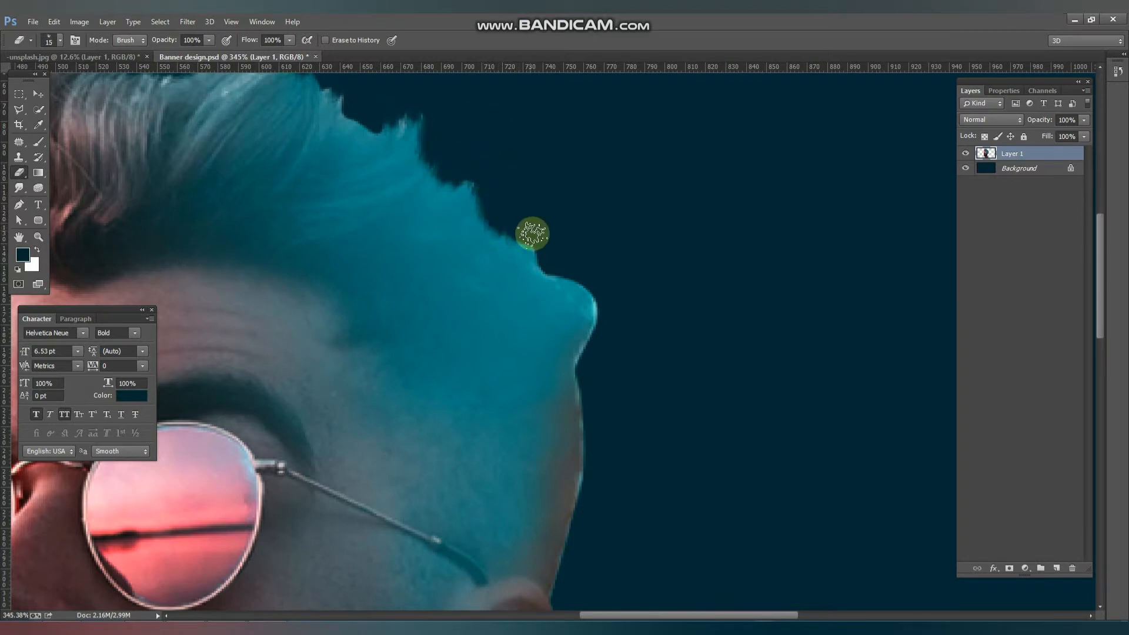
pyautogui.click(526, 254)
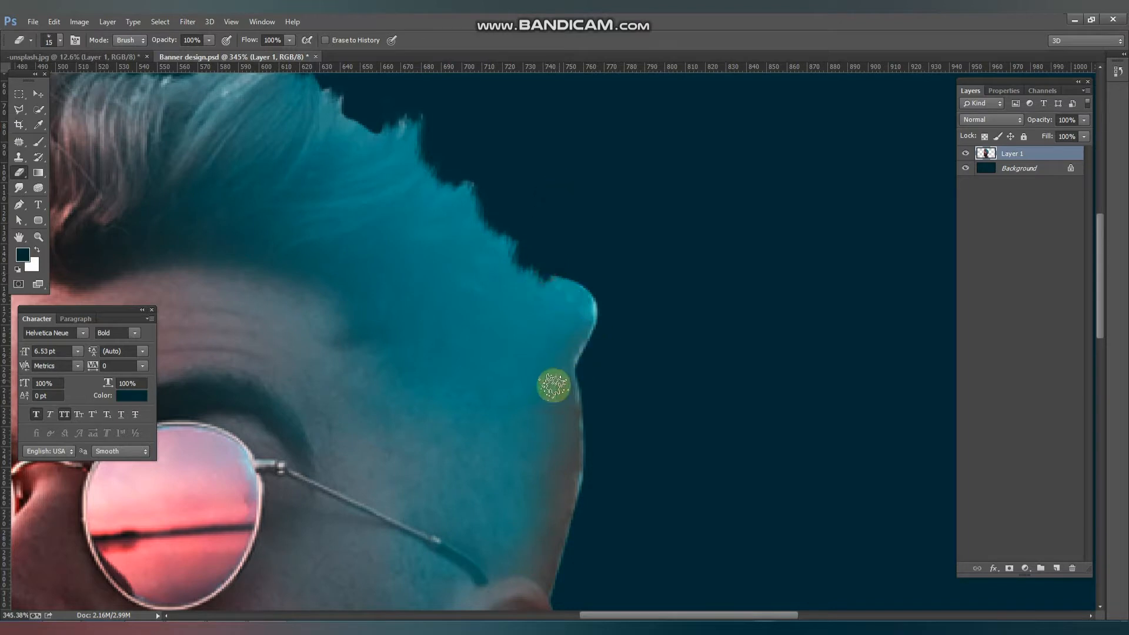
# Roughen the hairline at the back of the head, from just above the ear upward, with the eraser.
pyautogui.scroll(-4, 533, 176)
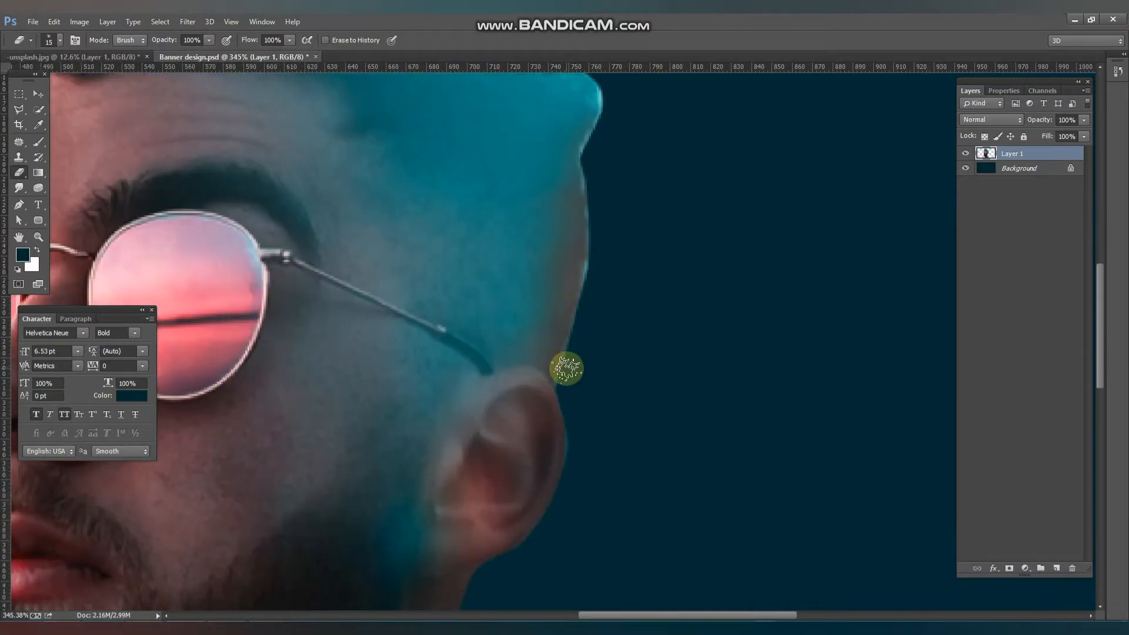
pyautogui.click(570, 342)
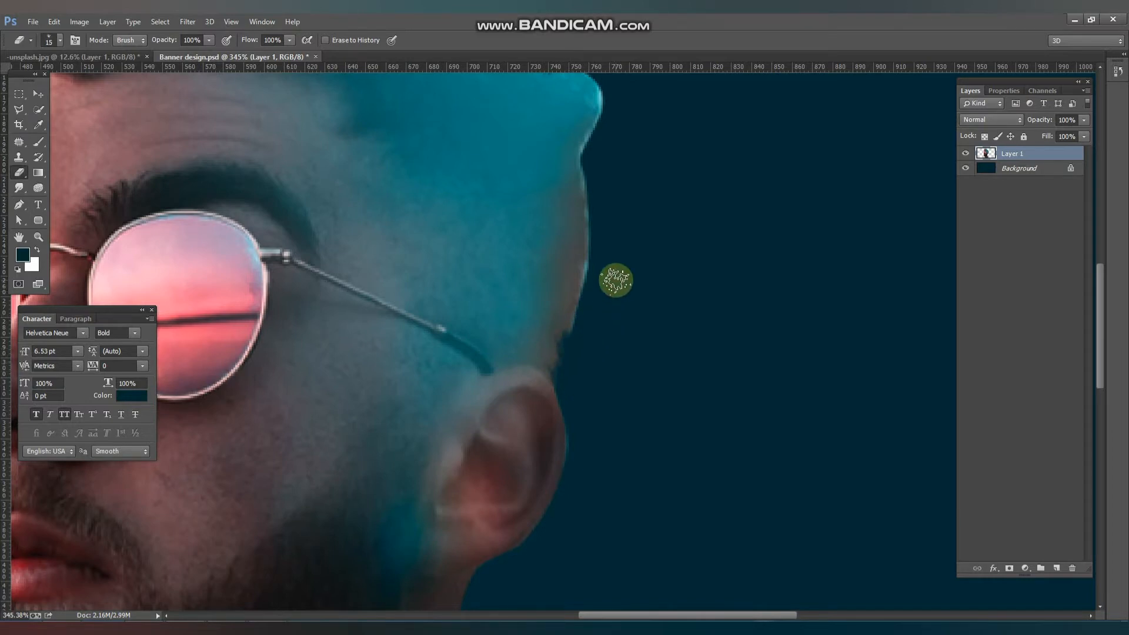
pyautogui.scroll(2, 493, 326)
pyautogui.hscroll(1, 493, 326)
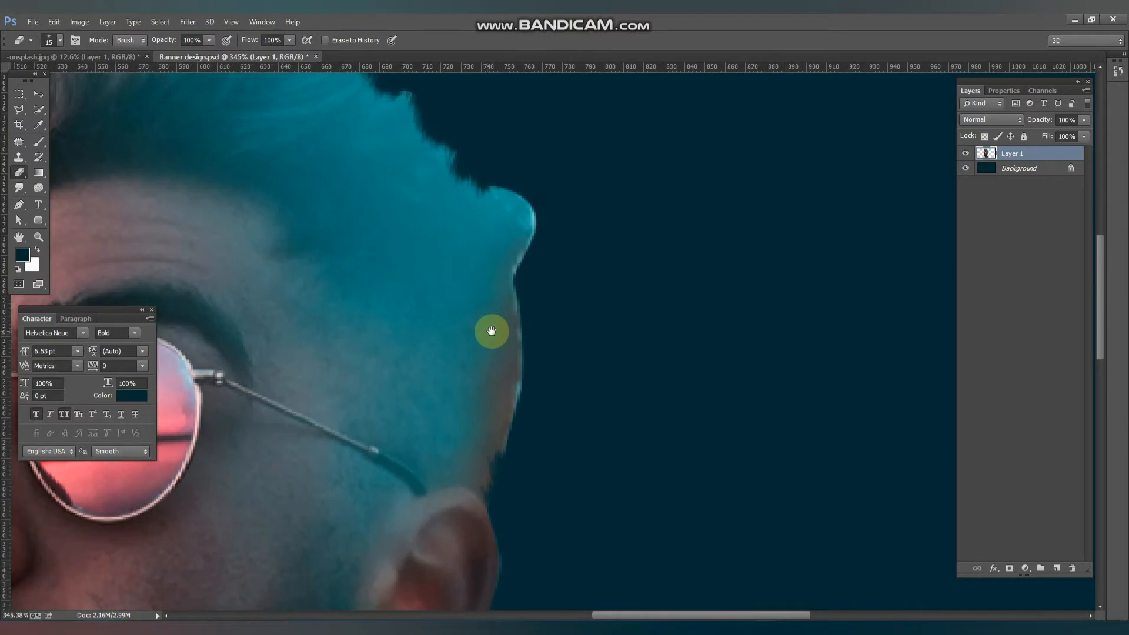
pyautogui.click(524, 423)
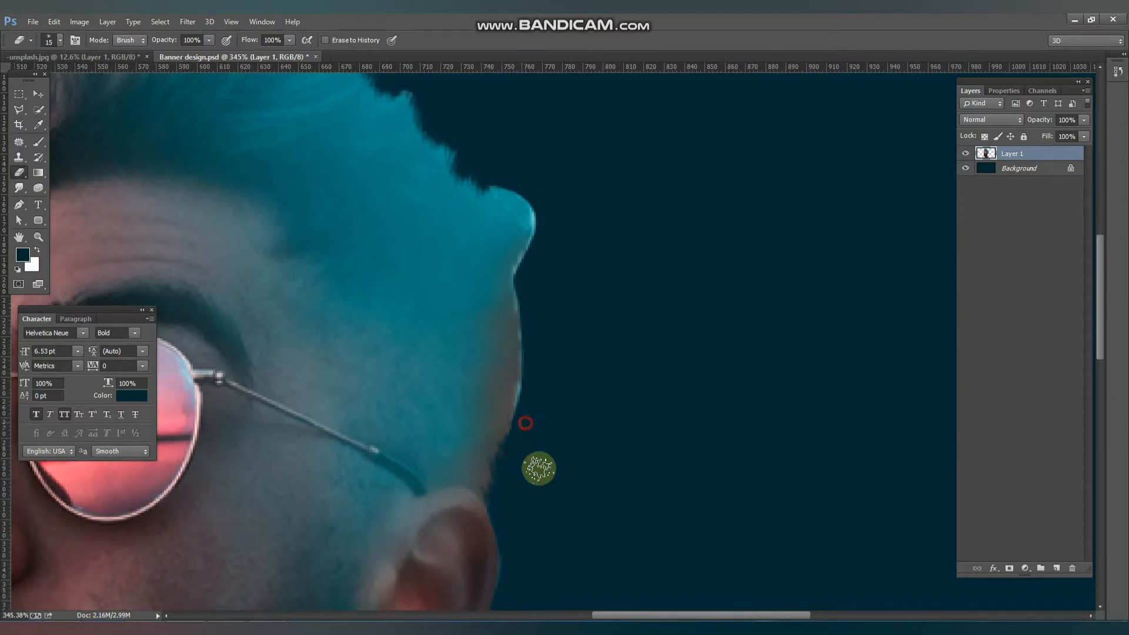
pyautogui.click(525, 392)
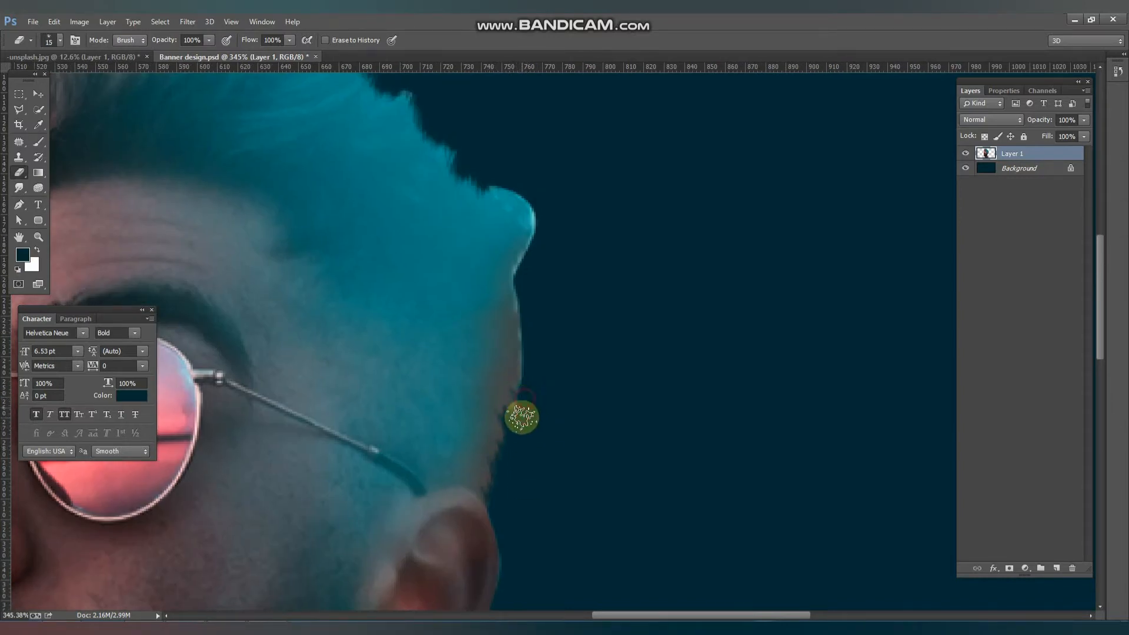
pyautogui.moveTo(519, 293); pyautogui.dragTo(529, 307)
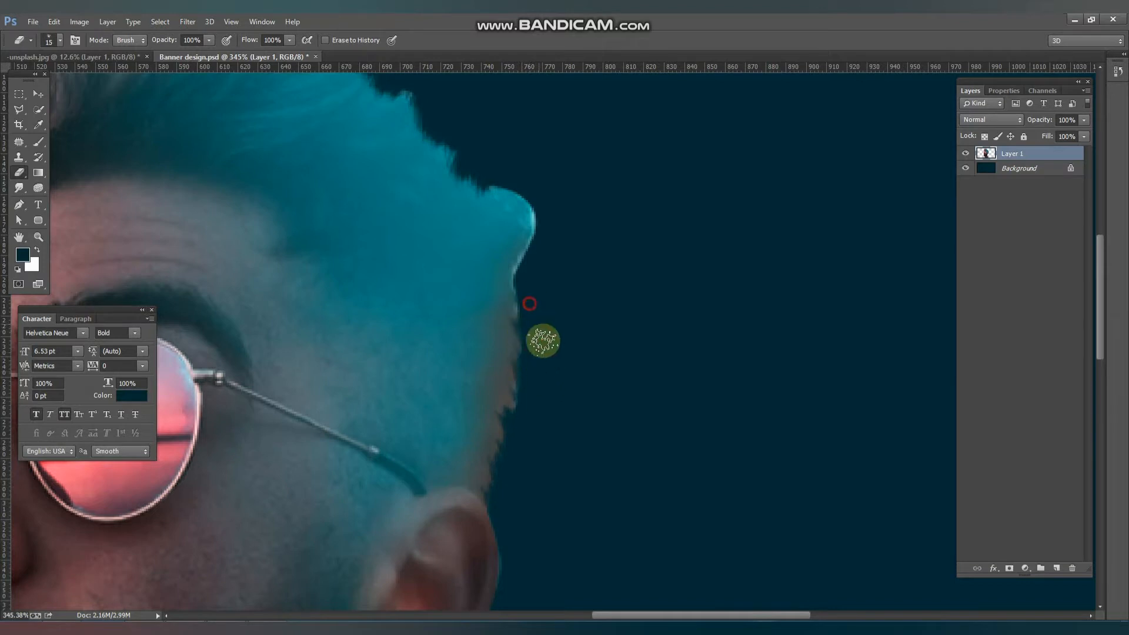
# Erase the bright, rounded edge of the tuft protruding at the back of the head.
pyautogui.moveTo(517, 268); pyautogui.dragTo(541, 303)
pyautogui.moveTo(518, 266); pyautogui.dragTo(564, 301)
pyautogui.click(524, 290)
pyautogui.moveTo(568, 365)
pyautogui.mouseDown()
pyautogui.moveTo(596, 330)
pyautogui.moveTo(572, 356)
pyautogui.moveTo(574, 285)
pyautogui.mouseUp()
pyautogui.moveTo(558, 331); pyautogui.dragTo(556, 287)
# Erase the smooth outline along the upper front of the quiff.
pyautogui.scroll(-5, 545, 265)
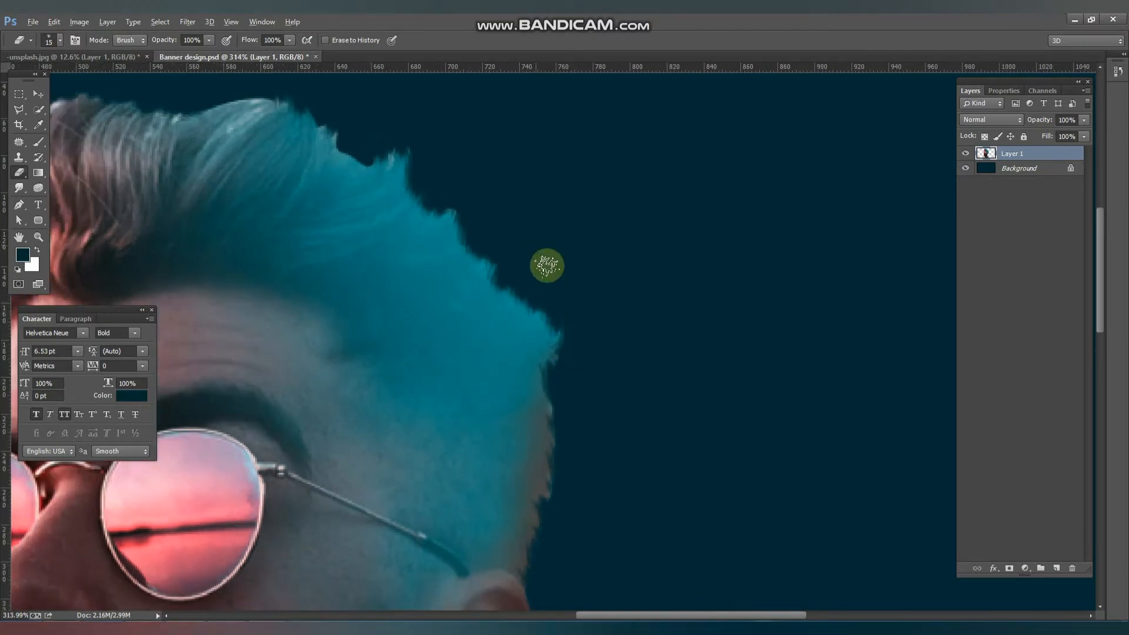
pyautogui.scroll(5, 223, 236)
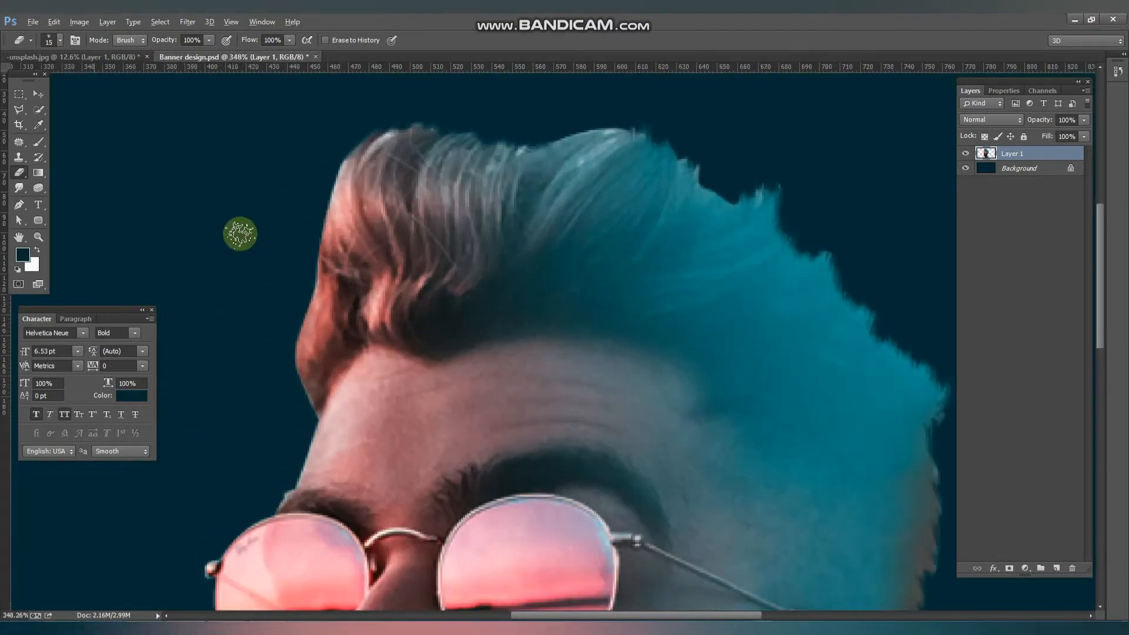
pyautogui.moveTo(378, 140); pyautogui.dragTo(436, 77)
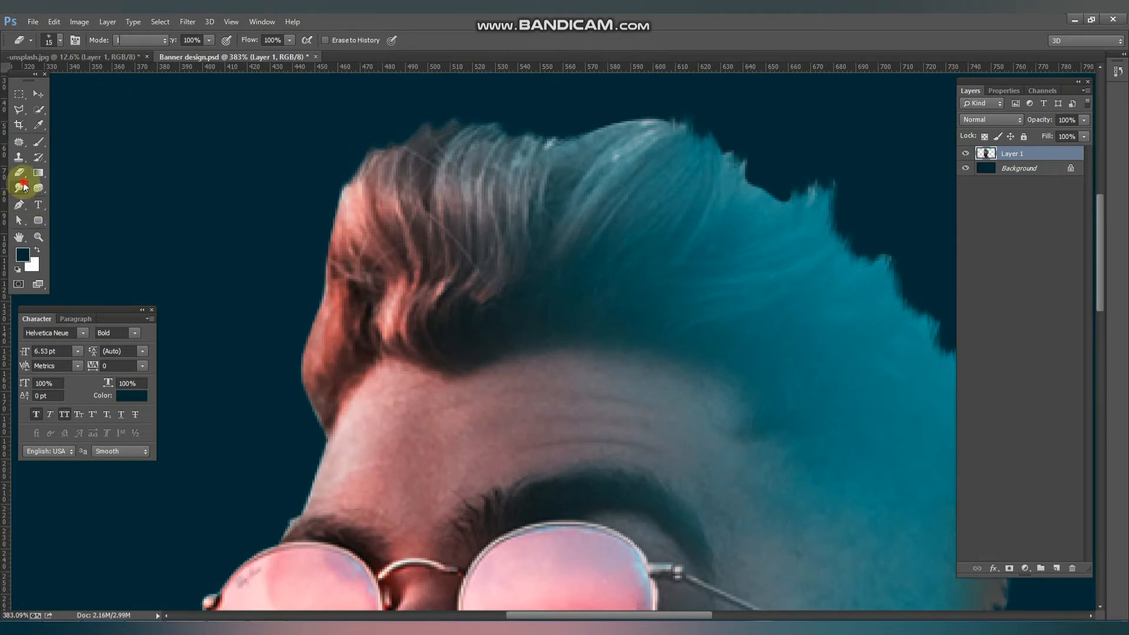
# Smudge the top outline of the quiff with a 35 px Smudge brush to soften the hair edge.
pyautogui.click(24, 187)
pyautogui.moveTo(386, 194)
pyautogui.mouseDown()
pyautogui.moveTo(255, 277)
pyautogui.moveTo(253, 308)
pyautogui.moveTo(322, 233)
pyautogui.mouseUp()
pyautogui.press('[')
pyautogui.press('[')
pyautogui.press('[')
pyautogui.press('[')
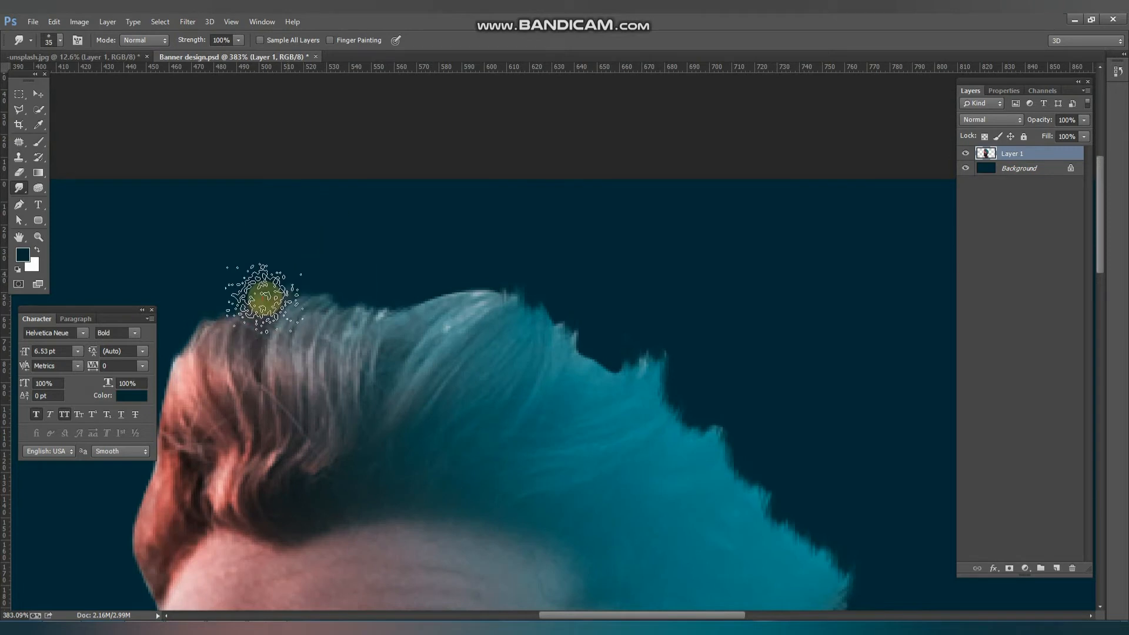
pyautogui.moveTo(205, 334)
pyautogui.mouseDown()
pyautogui.moveTo(288, 261)
pyautogui.moveTo(298, 323)
pyautogui.moveTo(492, 310)
pyautogui.mouseUp()
# Smudge short strands upward and outward along the blue-tinted hair's sloping back edge to form spiky tufts.
pyautogui.moveTo(569, 307); pyautogui.dragTo(578, 219)
pyautogui.moveTo(602, 358); pyautogui.dragTo(621, 291)
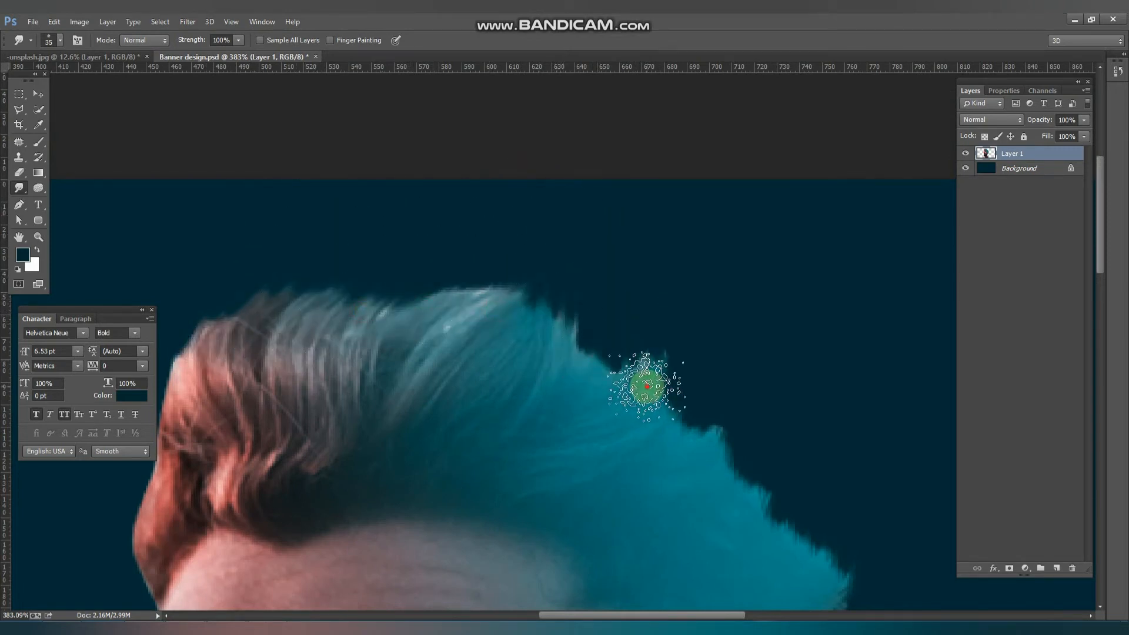
pyautogui.moveTo(647, 385); pyautogui.dragTo(665, 232)
pyautogui.moveTo(609, 187); pyautogui.dragTo(595, 135)
pyautogui.moveTo(648, 343); pyautogui.dragTo(660, 293)
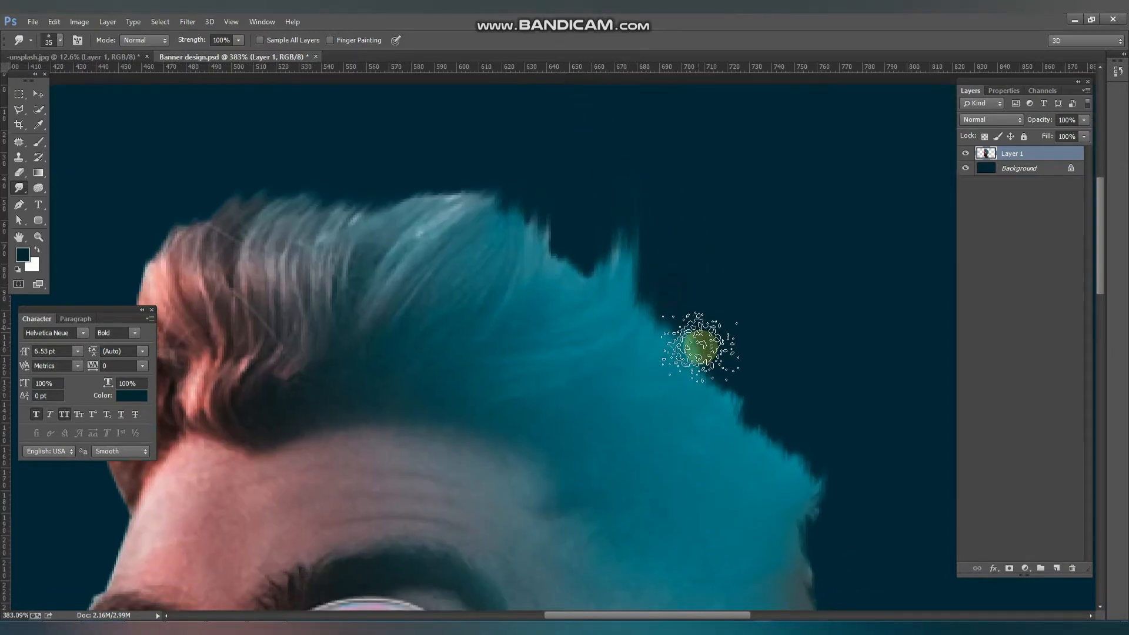
pyautogui.moveTo(699, 348); pyautogui.dragTo(707, 315)
pyautogui.moveTo(724, 440); pyautogui.dragTo(786, 385)
pyautogui.moveTo(776, 466); pyautogui.dragTo(794, 398)
pyautogui.moveTo(806, 477); pyautogui.dragTo(832, 426)
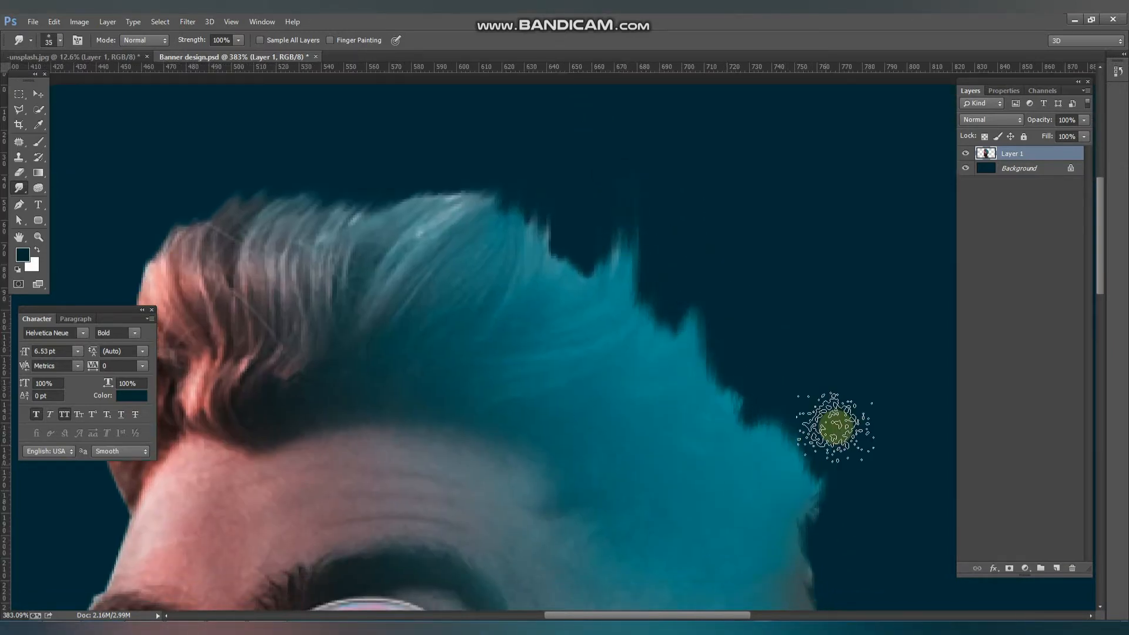
# Smudge the hair along the top front of the quiff upward so the strands end in soft tips.
pyautogui.moveTo(366, 165); pyautogui.dragTo(764, 159)
pyautogui.moveTo(678, 245); pyautogui.dragTo(753, 109)
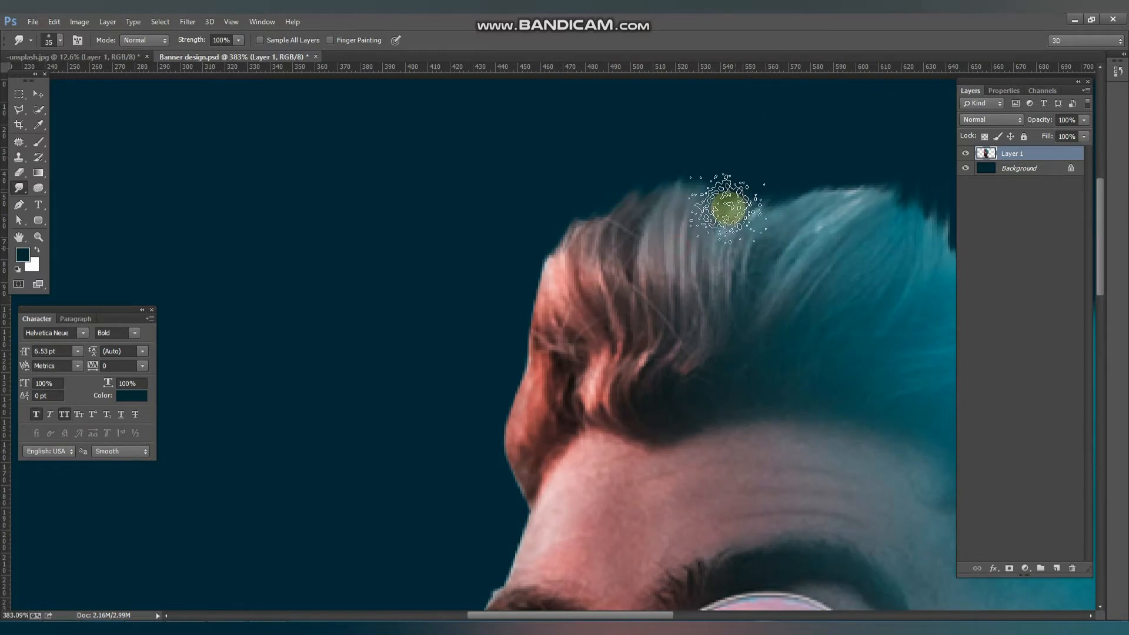
pyautogui.moveTo(729, 214); pyautogui.dragTo(765, 168)
pyautogui.moveTo(772, 213); pyautogui.dragTo(895, 50)
pyautogui.moveTo(718, 217)
pyautogui.mouseDown()
pyautogui.moveTo(782, 154)
pyautogui.moveTo(786, 117)
pyautogui.mouseUp()
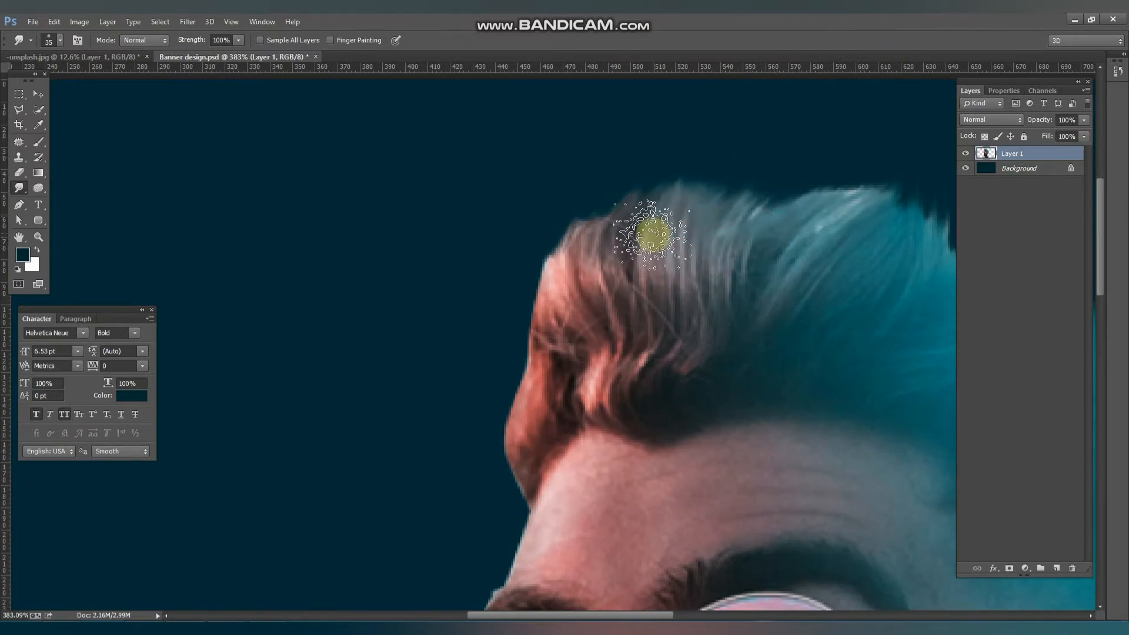
pyautogui.moveTo(651, 233); pyautogui.dragTo(760, 44)
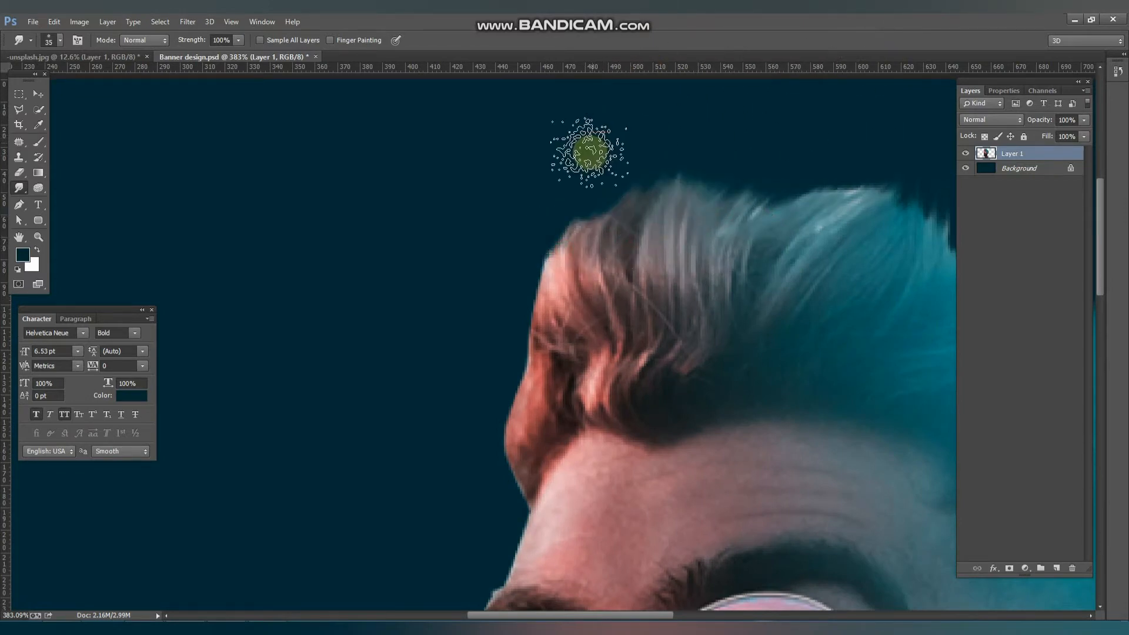
# Touch up the hairline at the back of the head above the ear with the Smudge tool and save the document.
pyautogui.scroll(-3, 584, 151)
pyautogui.scroll(-1, 713, 232)
pyautogui.moveTo(714, 232); pyautogui.dragTo(474, 232)
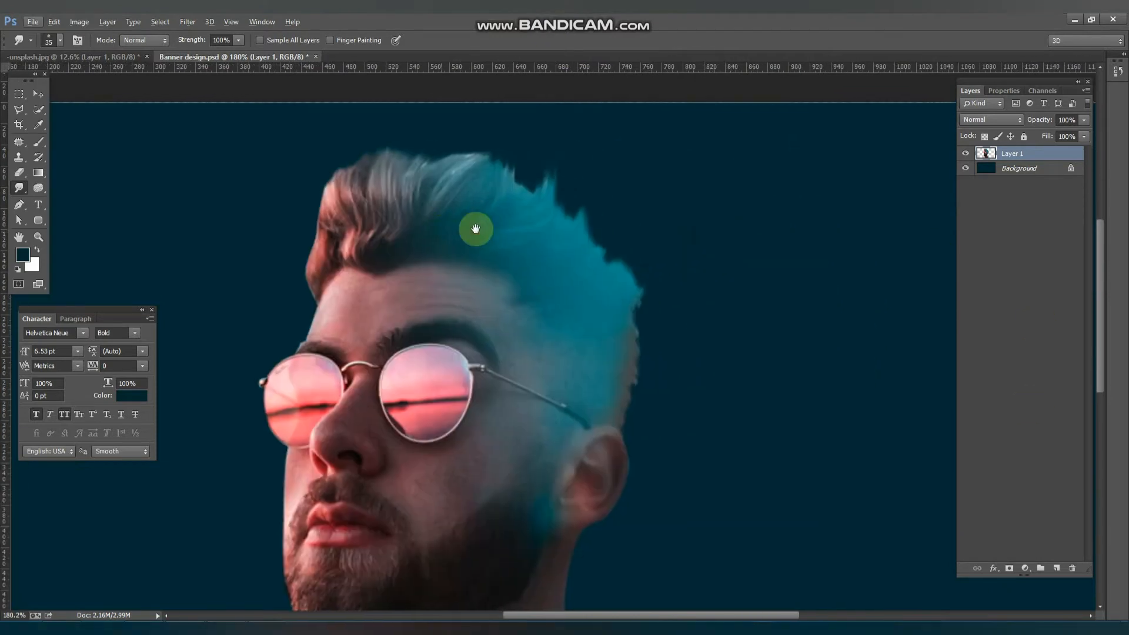
pyautogui.scroll(3, 624, 306)
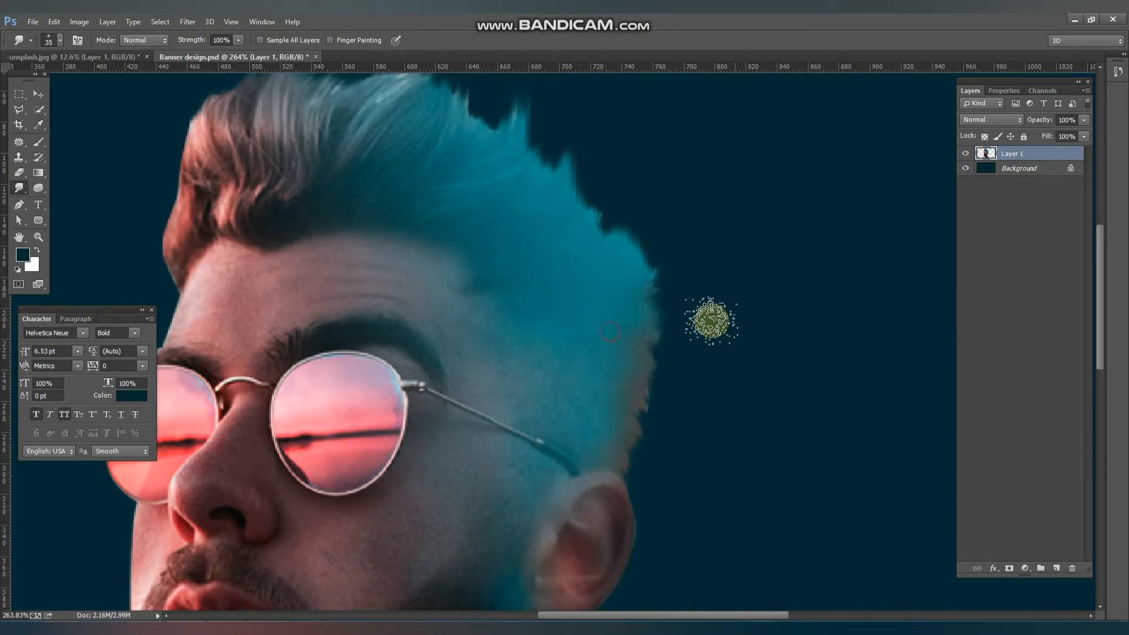
pyautogui.click(637, 366)
pyautogui.scroll(-3, 633, 320)
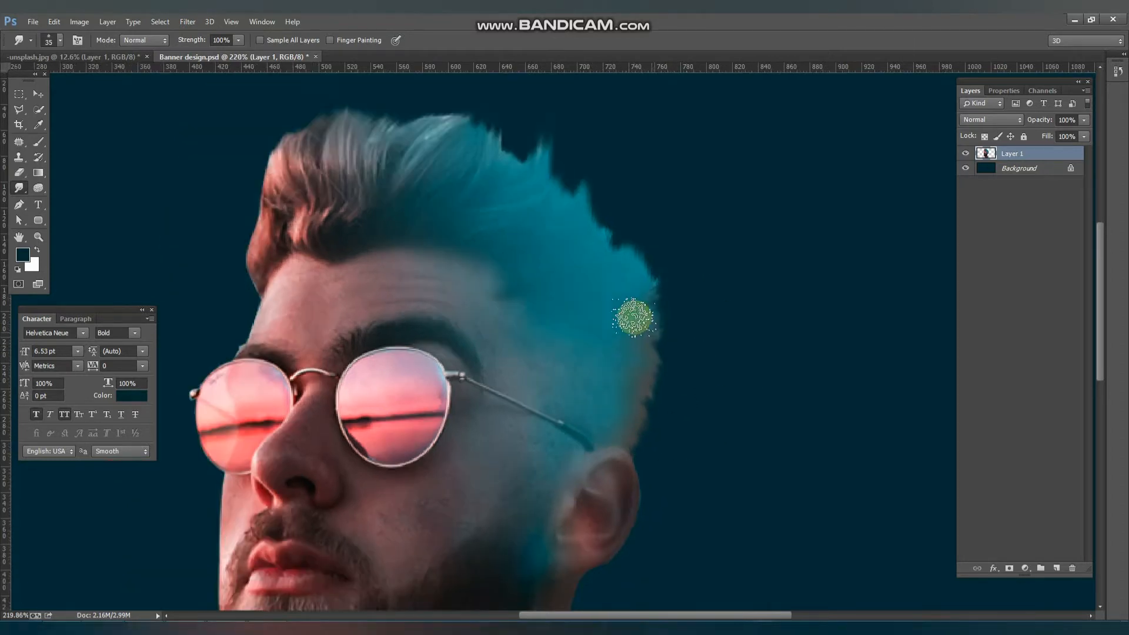
pyautogui.hotkey('ctrl', 's')
# Smudge the front edge of the beard around the chin outward with a 15 px brush.
pyautogui.scroll(5, 442, 454)
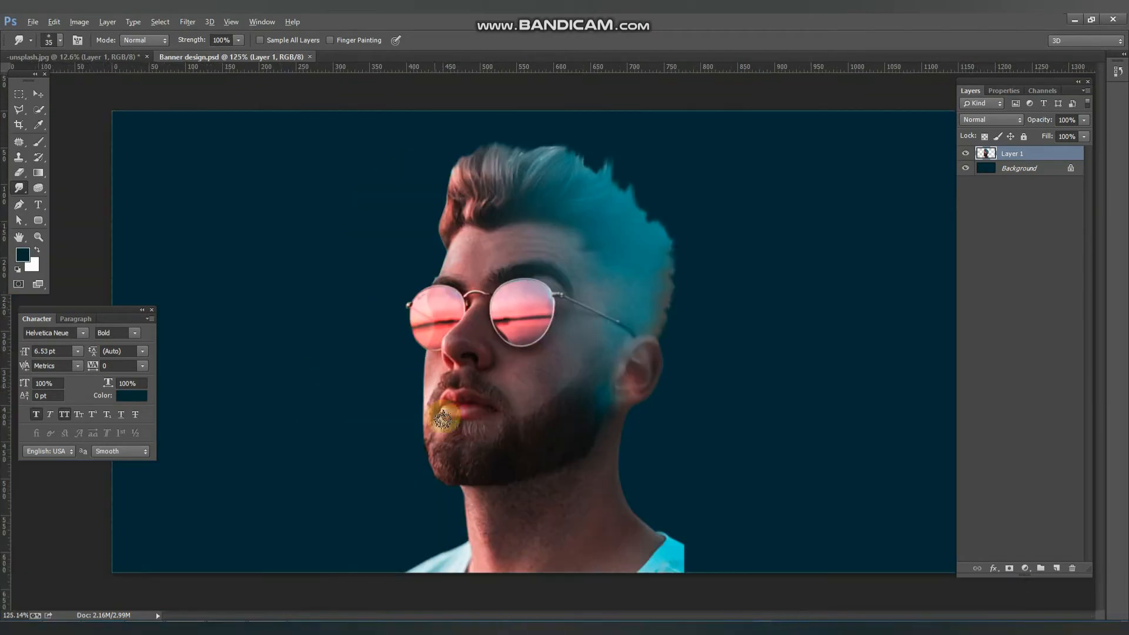
pyautogui.scroll(-2, 429, 511)
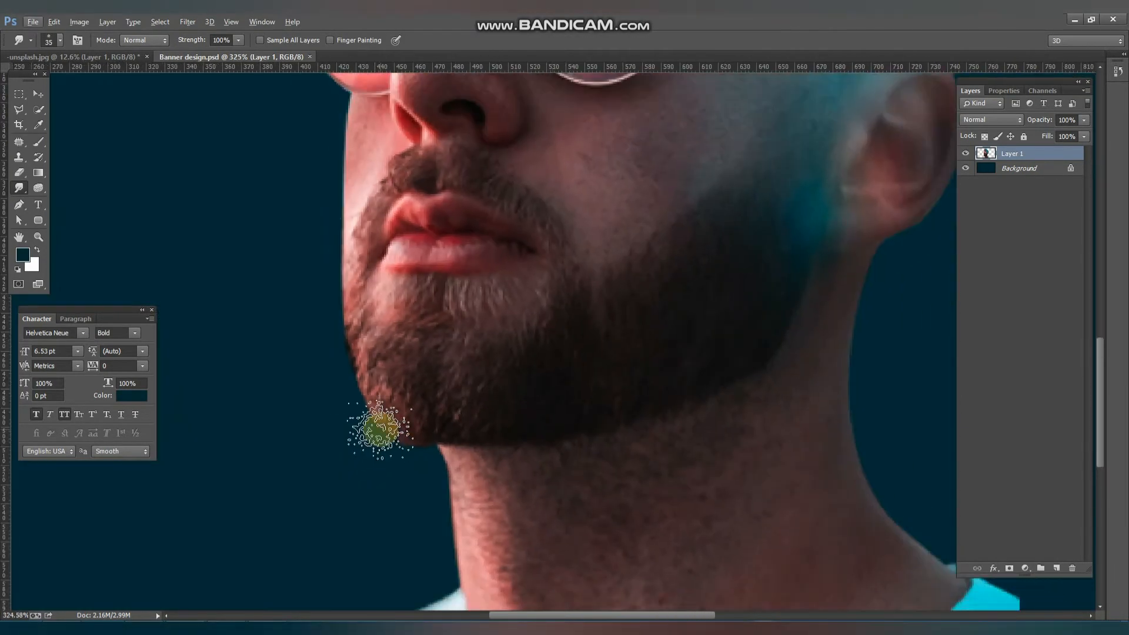
pyautogui.press('[')
pyautogui.moveTo(397, 444)
pyautogui.mouseDown()
pyautogui.moveTo(335, 472)
pyautogui.moveTo(325, 455)
pyautogui.mouseUp()
pyautogui.moveTo(370, 367)
pyautogui.mouseDown()
pyautogui.moveTo(321, 461)
pyautogui.moveTo(342, 397)
pyautogui.moveTo(323, 400)
pyautogui.mouseUp()
pyautogui.moveTo(360, 330); pyautogui.dragTo(337, 375)
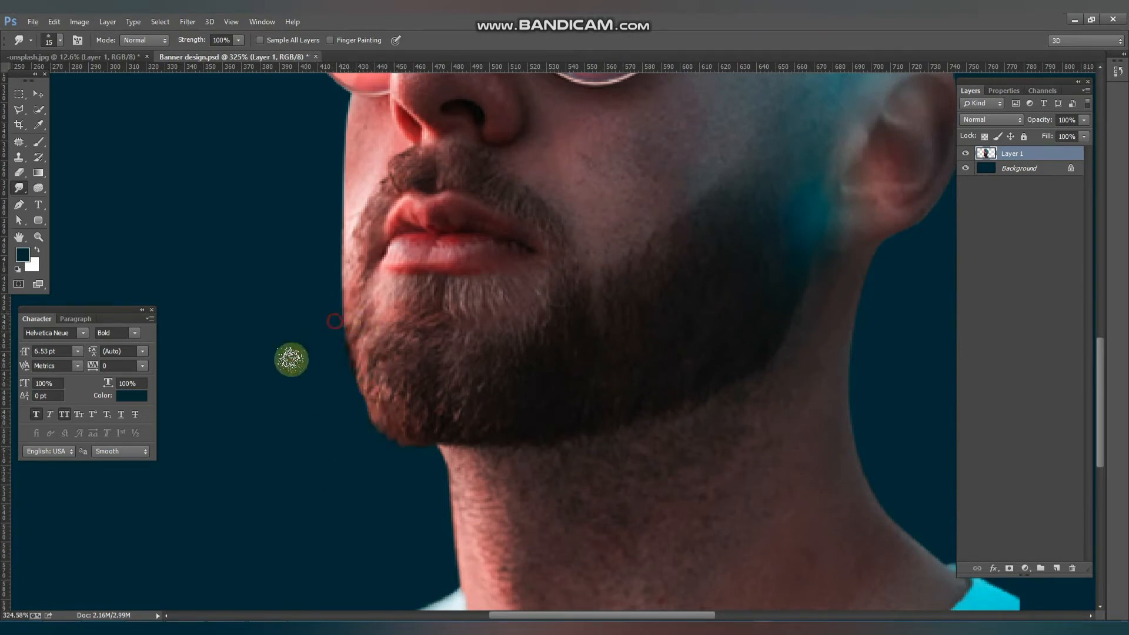
# Erase small notches along the beard's front outline from the chin up toward the mouth with a 15 px eraser.
pyautogui.click(20, 173)
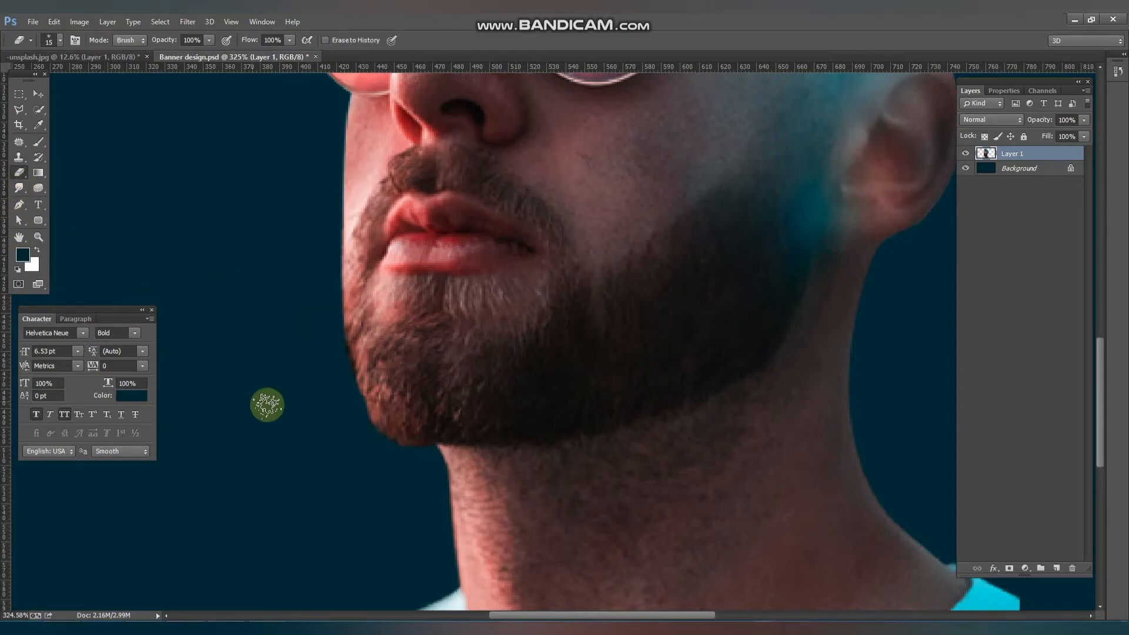
pyautogui.scroll(4, 409, 459)
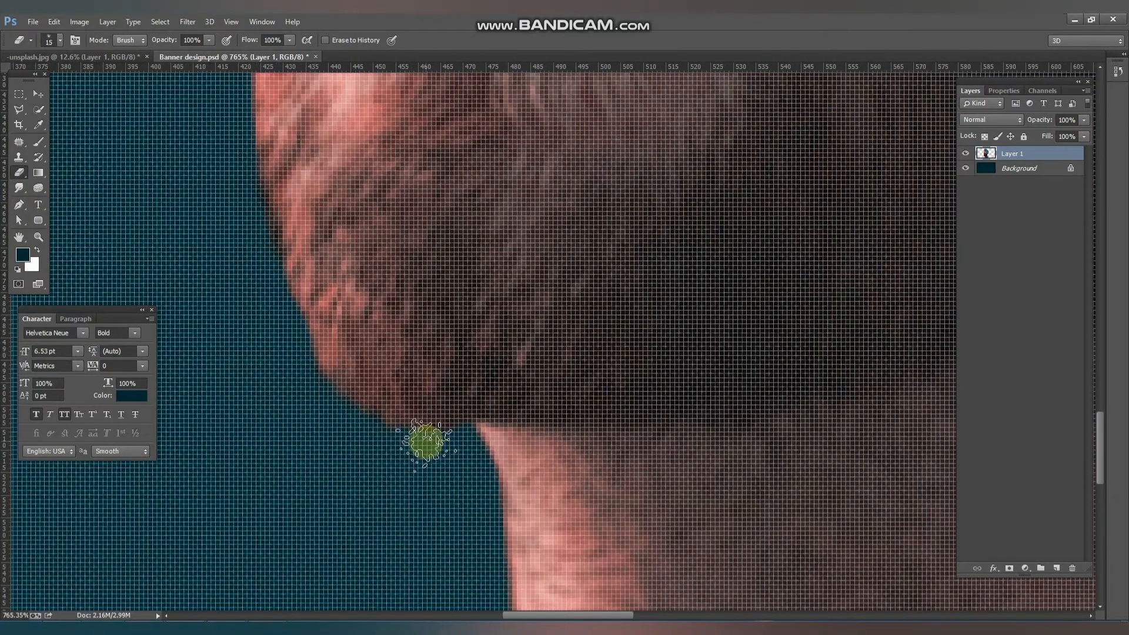
pyautogui.scroll(-3, 426, 441)
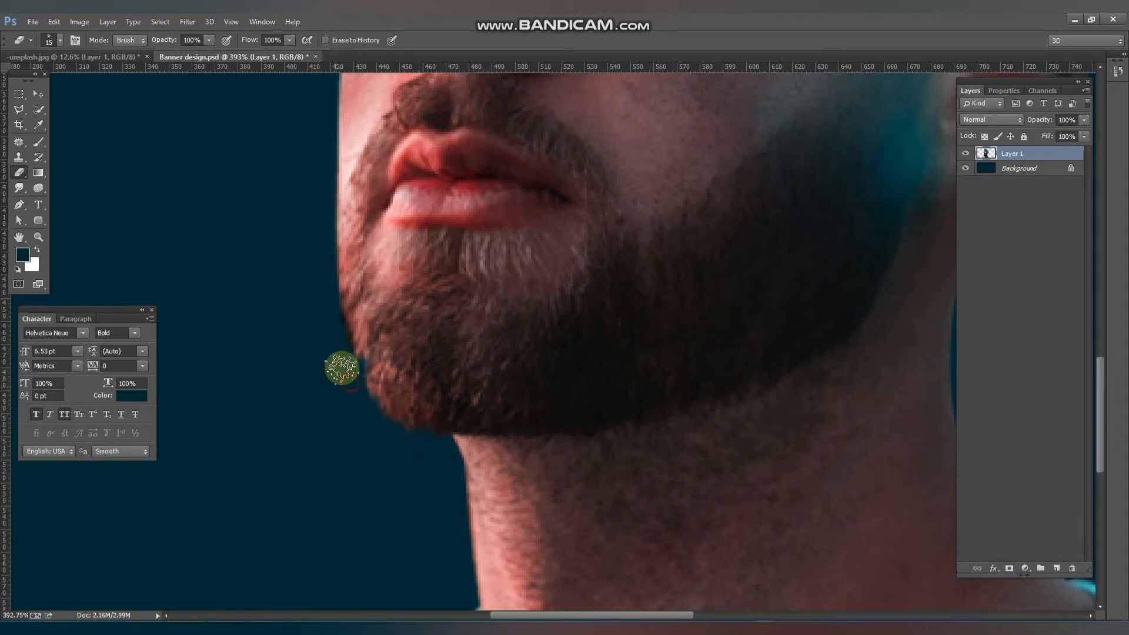
pyautogui.moveTo(342, 369)
pyautogui.mouseDown()
pyautogui.moveTo(344, 333)
pyautogui.moveTo(332, 371)
pyautogui.moveTo(343, 320)
pyautogui.moveTo(330, 350)
pyautogui.moveTo(333, 277)
pyautogui.mouseUp()
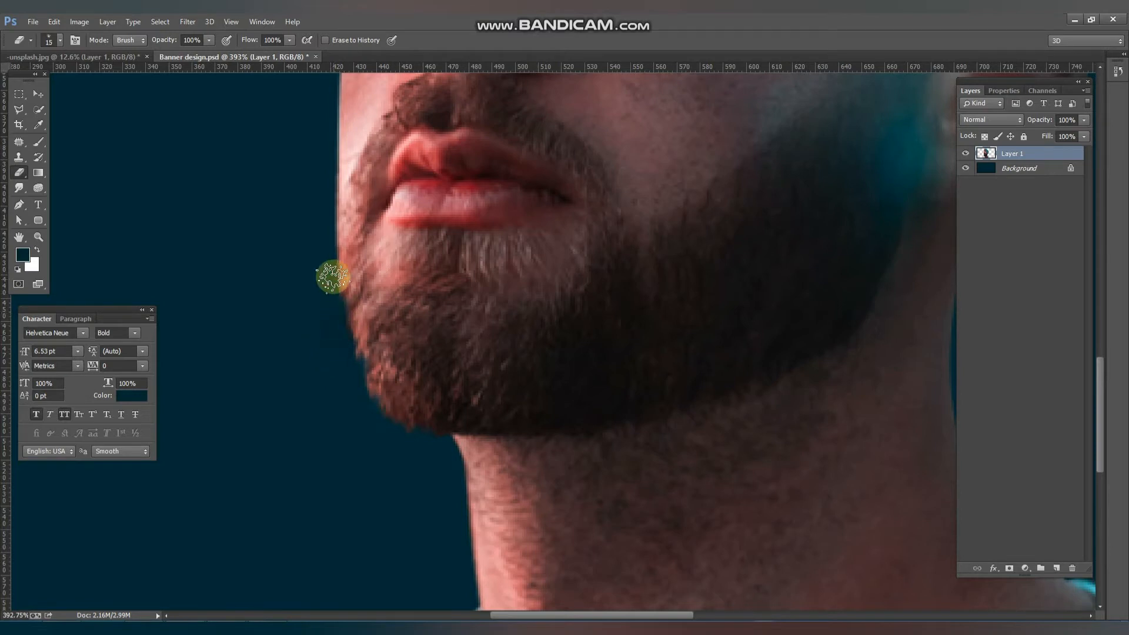
# Smudge the notched beard edge around the chin and up the front of the jaw.
pyautogui.click(19, 188)
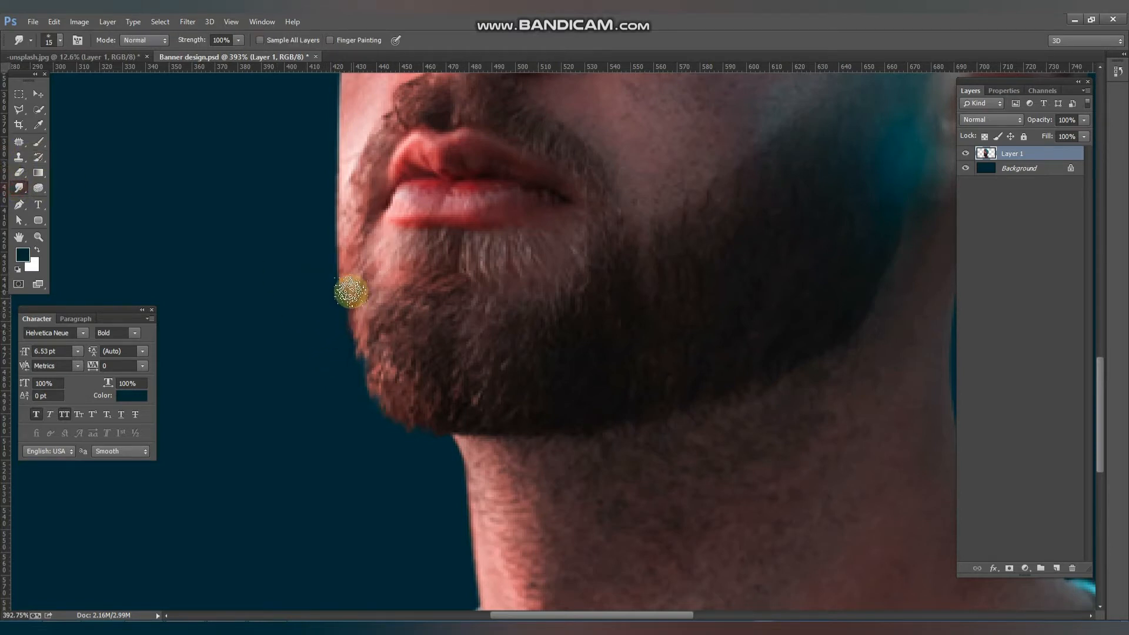
pyautogui.moveTo(344, 368)
pyautogui.mouseDown()
pyautogui.moveTo(353, 445)
pyautogui.moveTo(383, 355)
pyautogui.moveTo(380, 477)
pyautogui.moveTo(413, 410)
pyautogui.moveTo(391, 432)
pyautogui.moveTo(415, 465)
pyautogui.moveTo(433, 423)
pyautogui.mouseUp()
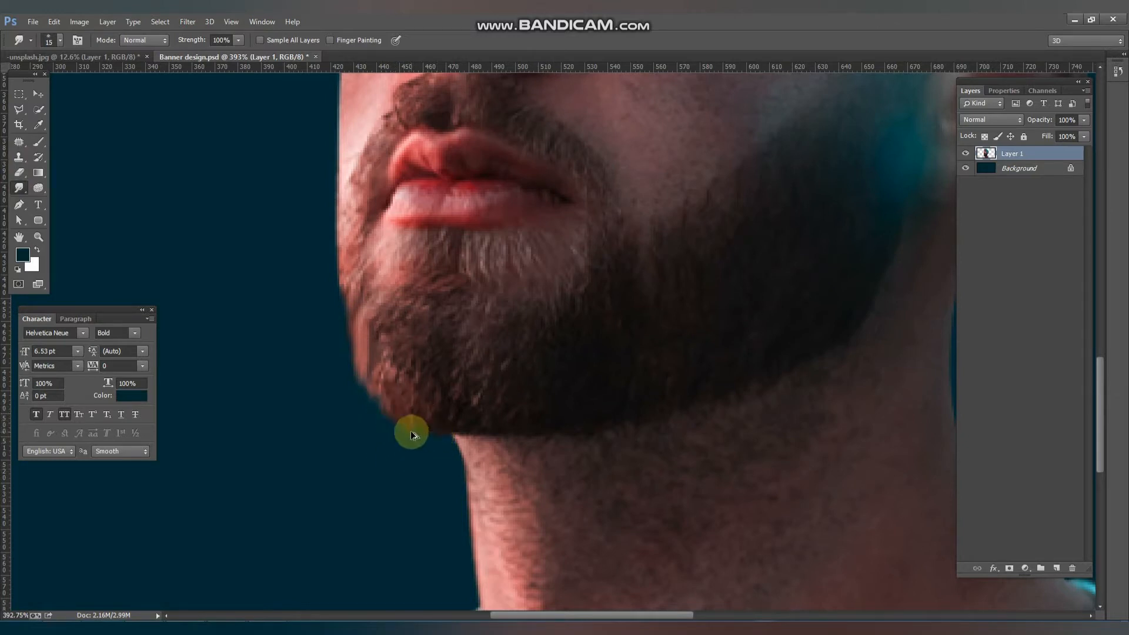
pyautogui.moveTo(402, 442)
pyautogui.mouseDown()
pyautogui.moveTo(394, 415)
pyautogui.moveTo(374, 381)
pyautogui.moveTo(356, 380)
pyautogui.moveTo(355, 307)
pyautogui.mouseUp()
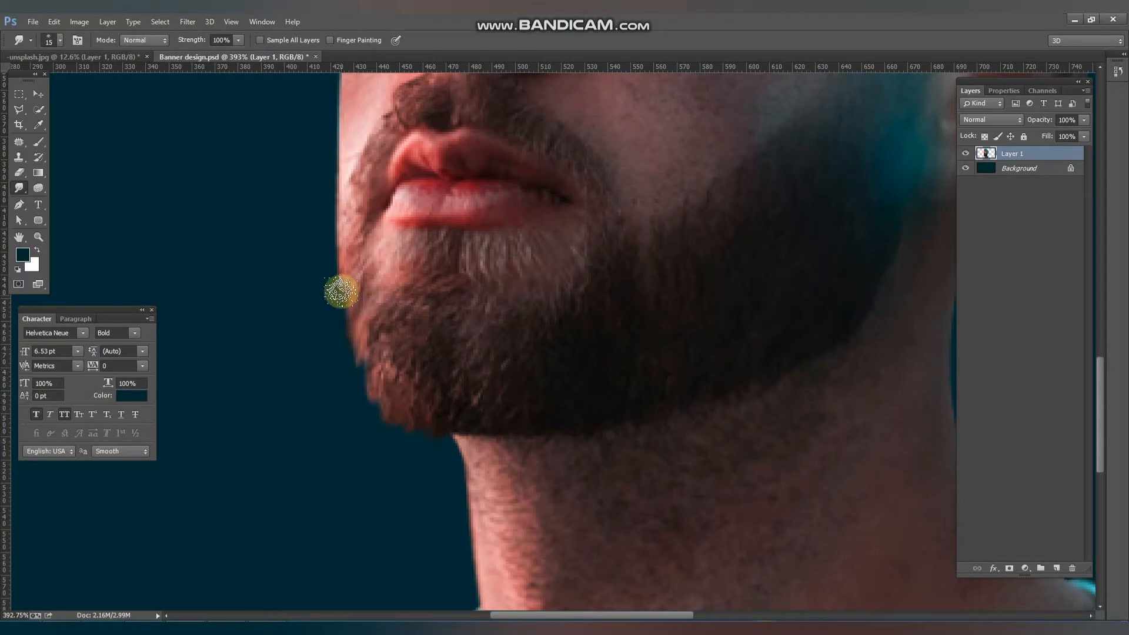
# Try desaturating the man's layer to black and white, and undo it.
pyautogui.scroll(-5, 336, 301)
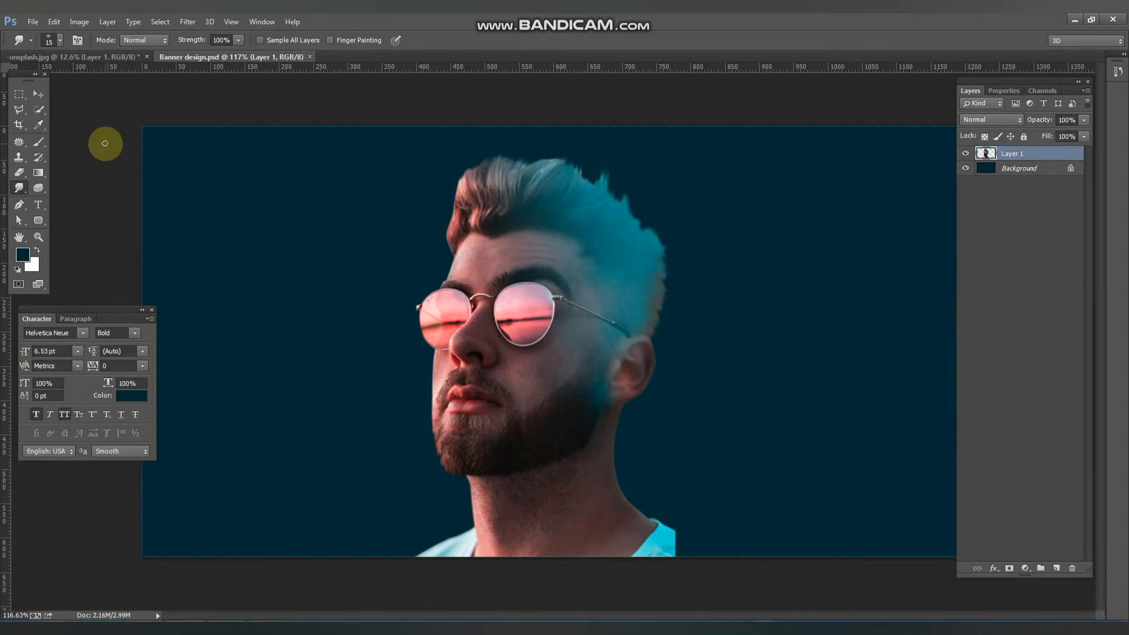
pyautogui.hotkey('ctrl', 'shift', 'u')
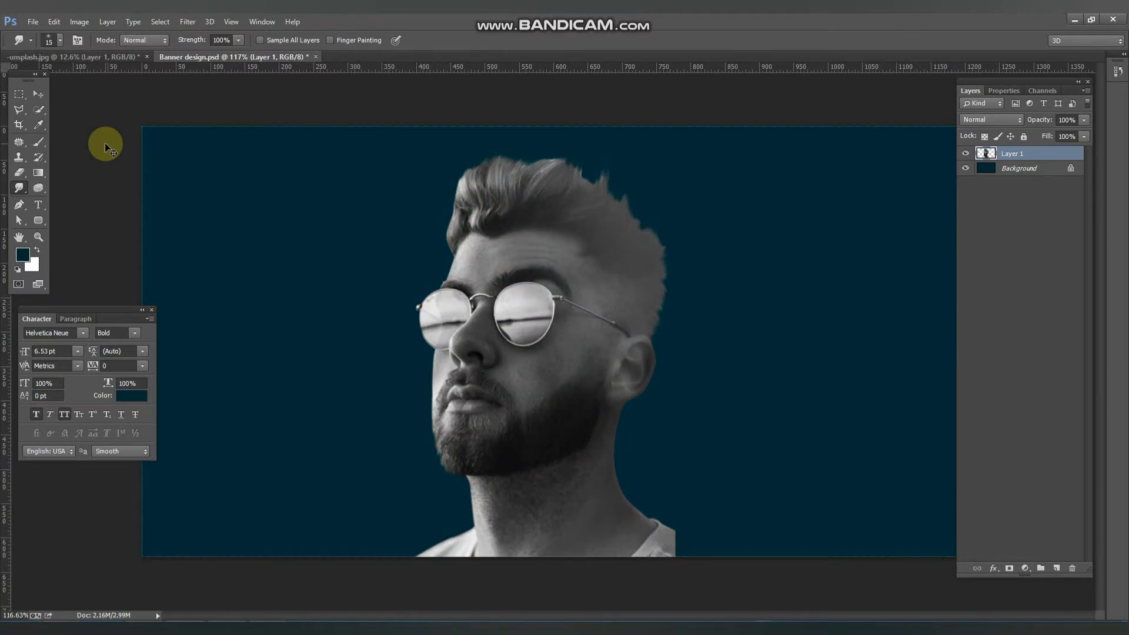
pyautogui.hotkey('ctrl', 'z')
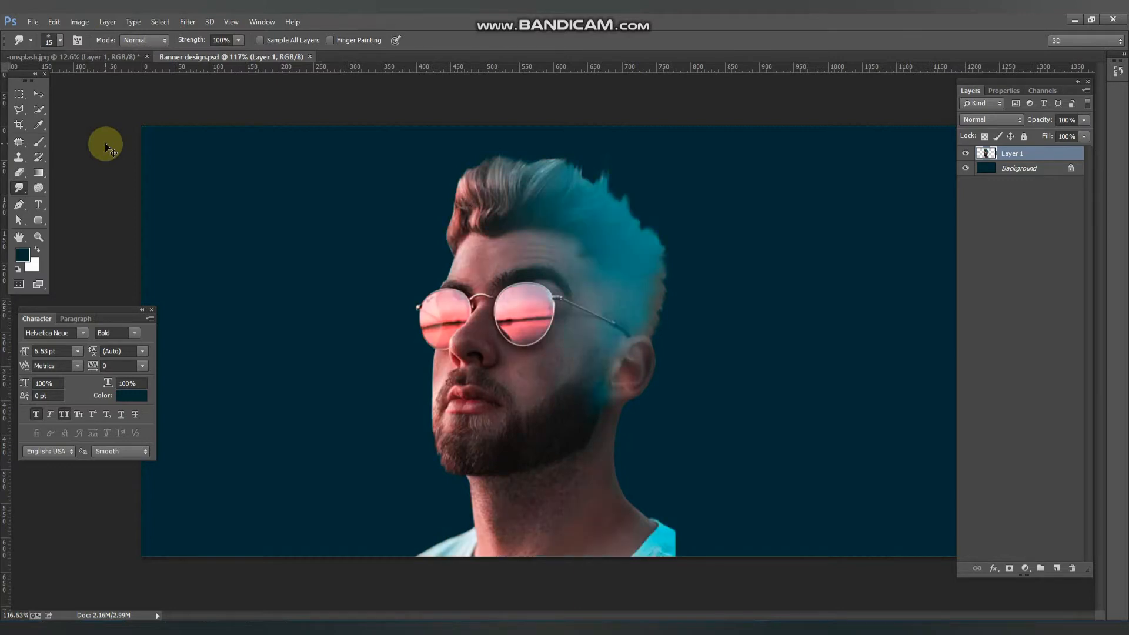
# Draw a vertical rounded rectangle about 216 × 662 px over the man, round its corners to 107.5 px, and save the document.
pyautogui.click(40, 221)
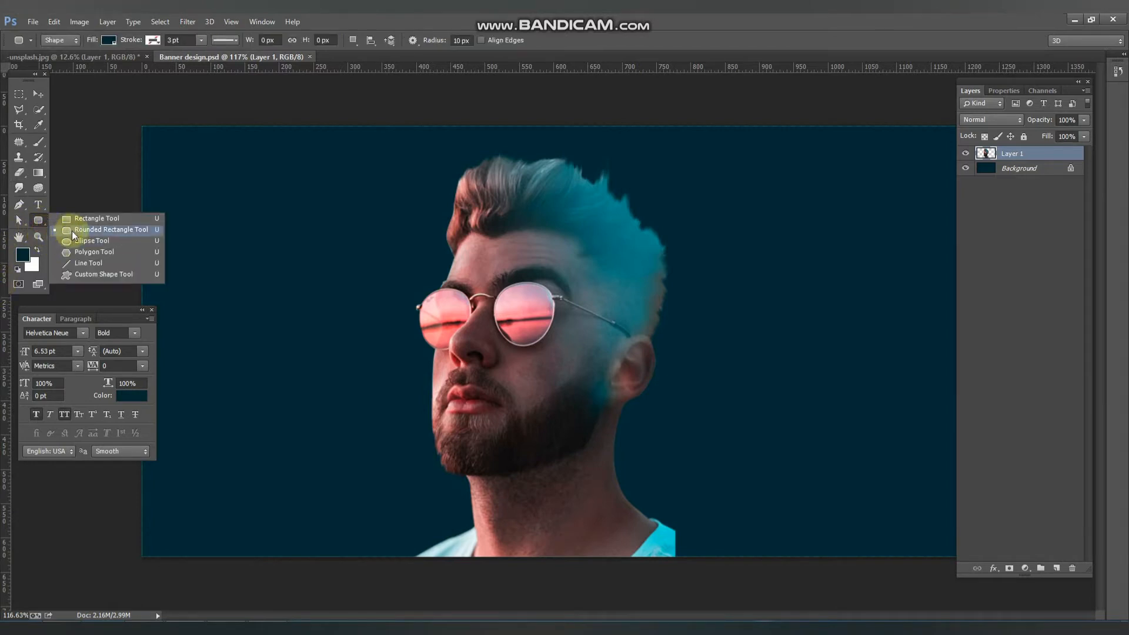
pyautogui.click(72, 231)
pyautogui.moveTo(458, 140); pyautogui.dragTo(606, 593)
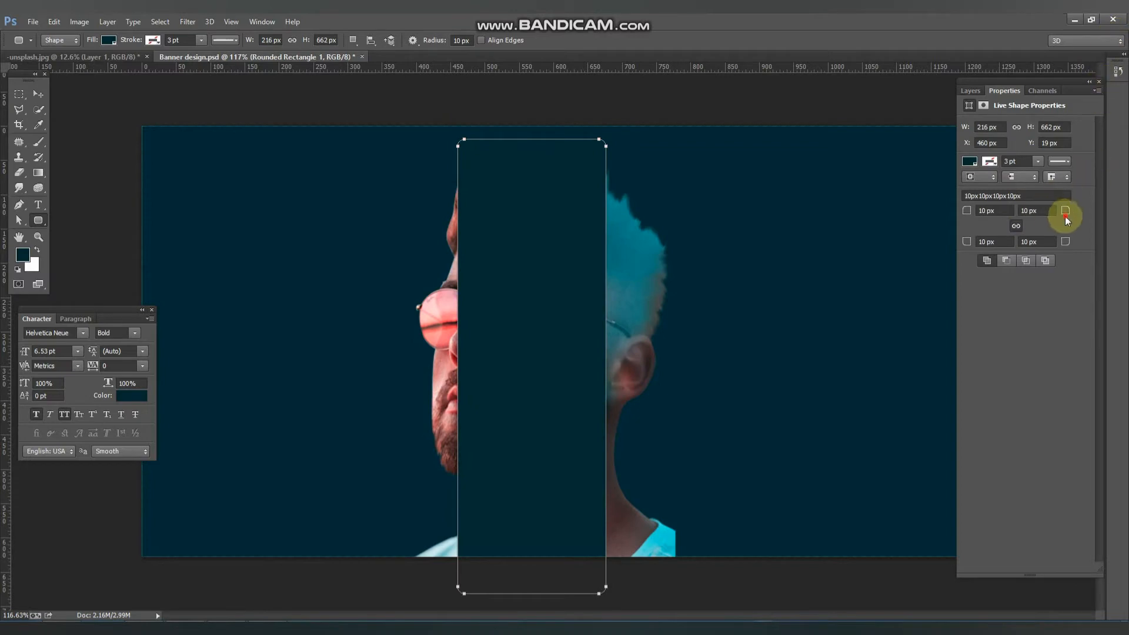
pyautogui.moveTo(1068, 213); pyautogui.dragTo(1096, 196)
pyautogui.click(37, 93)
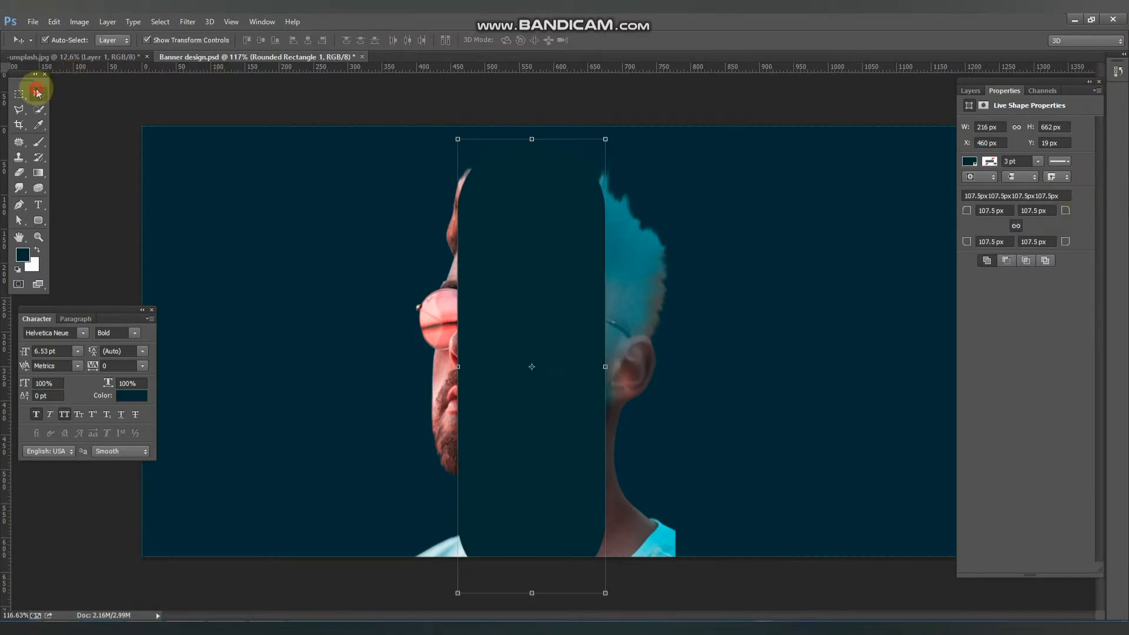
pyautogui.hotkey('ctrl', 's')
# Set the foreground colour to yellow #fff600 and fill the rounded rectangle with it.
pyautogui.click(22, 255)
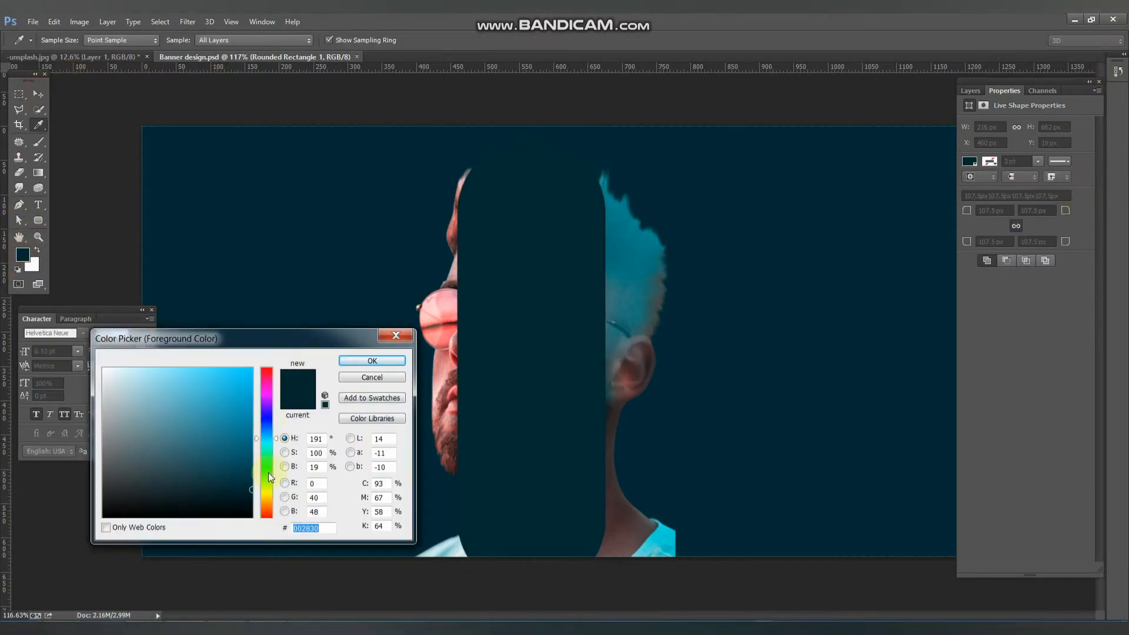
pyautogui.moveTo(268, 474); pyautogui.dragTo(268, 493)
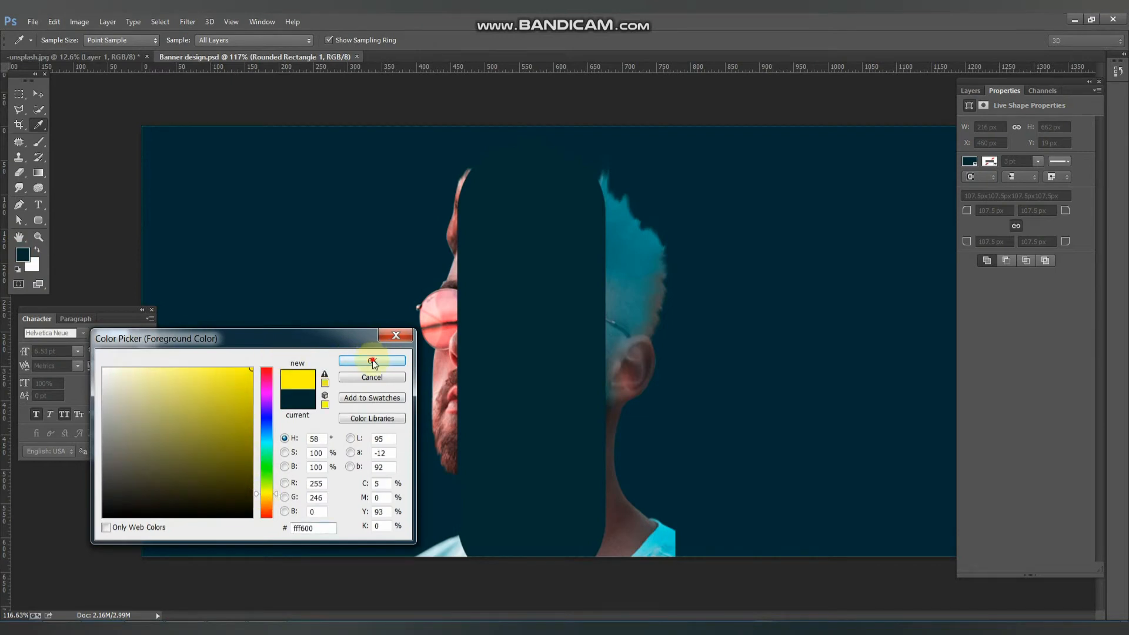
pyautogui.click(373, 361)
pyautogui.hotkey('alt', 'BackSpace')
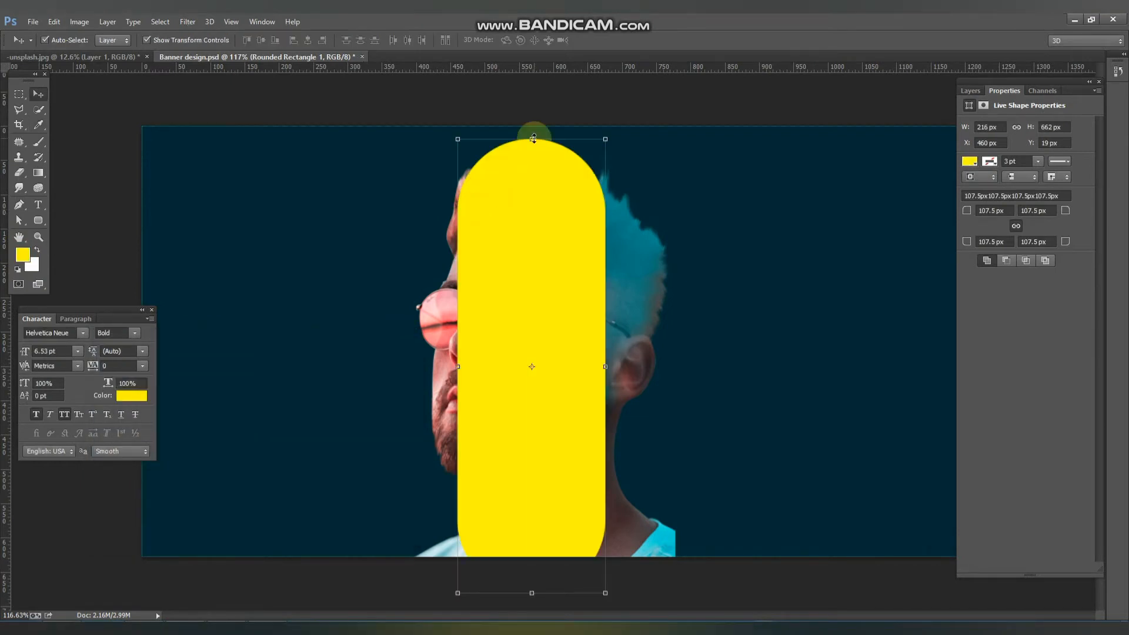
# Rotate the yellow shape clockwise into a diagonal, enlarge it, and position it across the man.
pyautogui.hotkey('ctrl', 't')
pyautogui.moveTo(612, 105); pyautogui.dragTo(615, 382)
pyautogui.moveTo(644, 318); pyautogui.dragTo(722, 219)
pyautogui.moveTo(601, 492); pyautogui.dragTo(633, 519)
pyautogui.moveTo(614, 457); pyautogui.dragTo(610, 414)
pyautogui.doubleClick(610, 415)
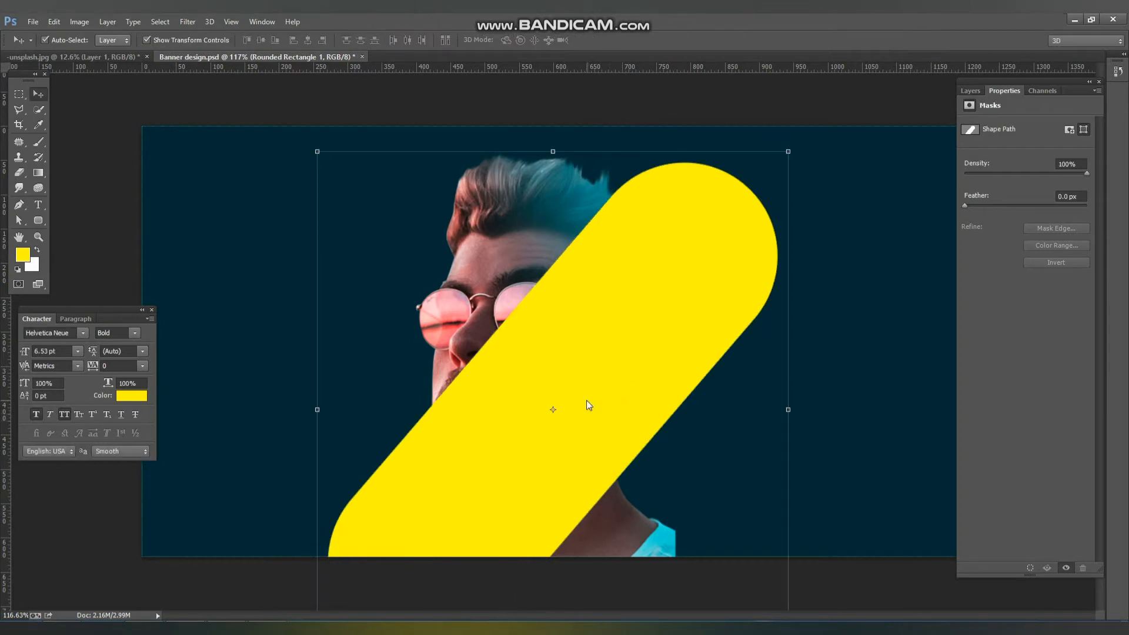
# Send the yellow shape behind the man and shift it slightly down and to the left.
pyautogui.hotkey('ctrl', '[')
pyautogui.click(587, 404)
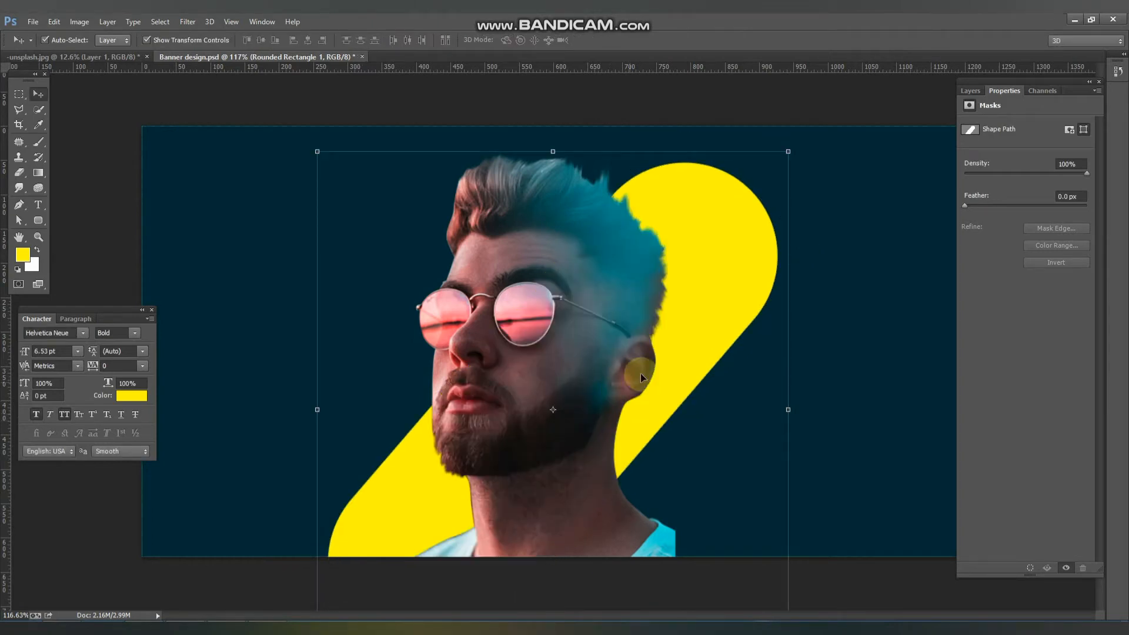
pyautogui.moveTo(718, 287); pyautogui.dragTo(694, 325)
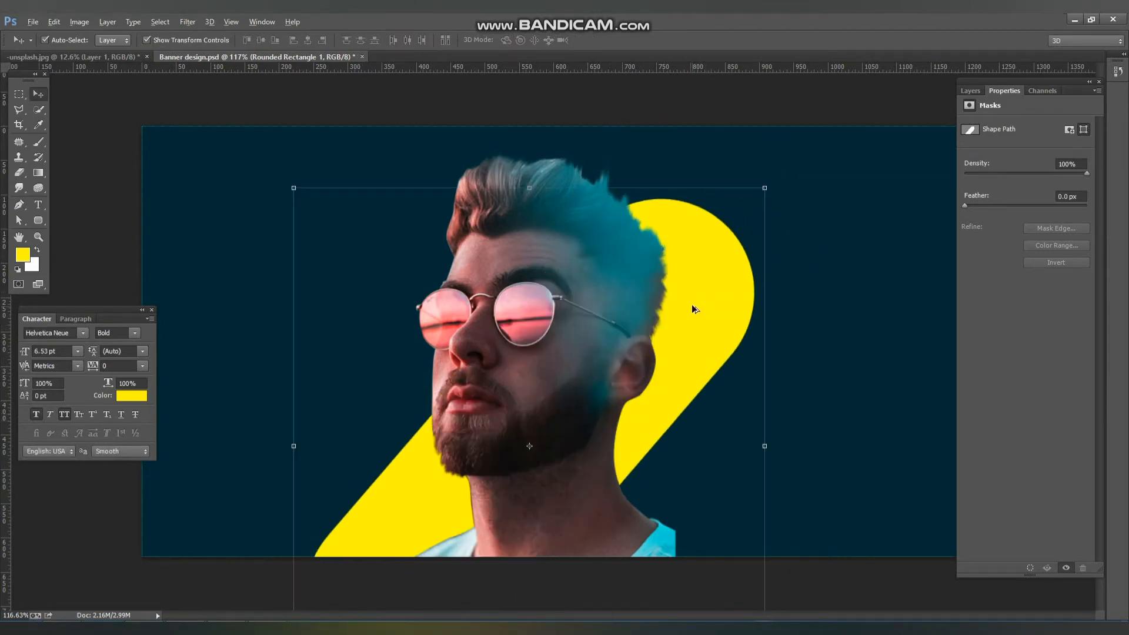
# Duplicate the yellow shape slightly below and to the right, and rotate the copy about 10.5° clockwise.
pyautogui.moveTo(731, 261); pyautogui.dragTo(749, 305)
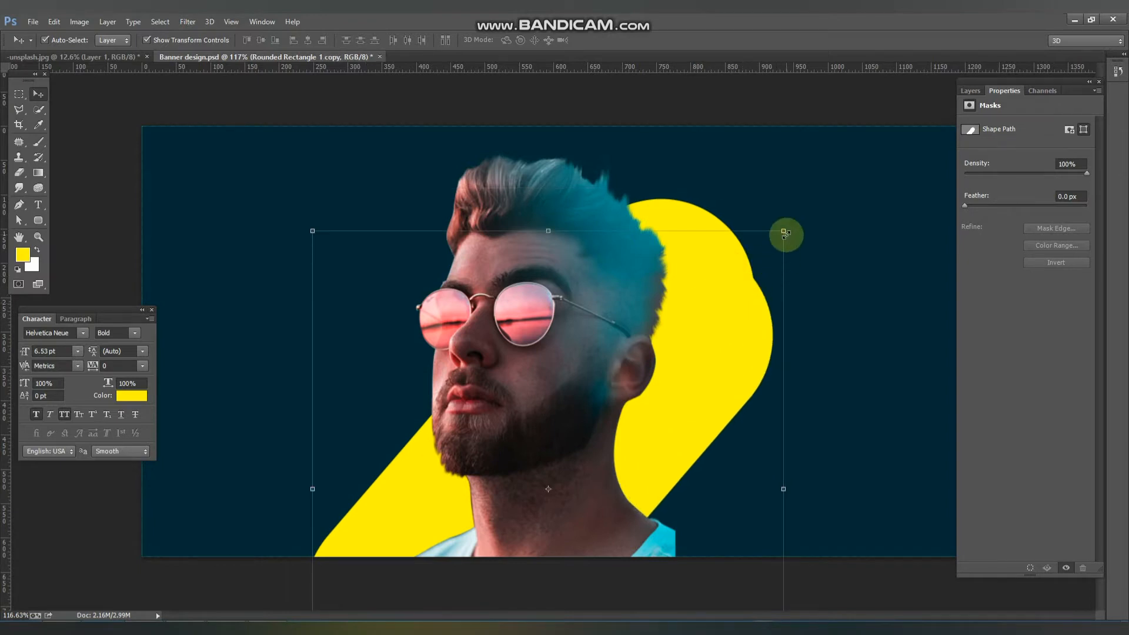
pyautogui.click(784, 232)
pyautogui.moveTo(801, 211); pyautogui.dragTo(832, 260)
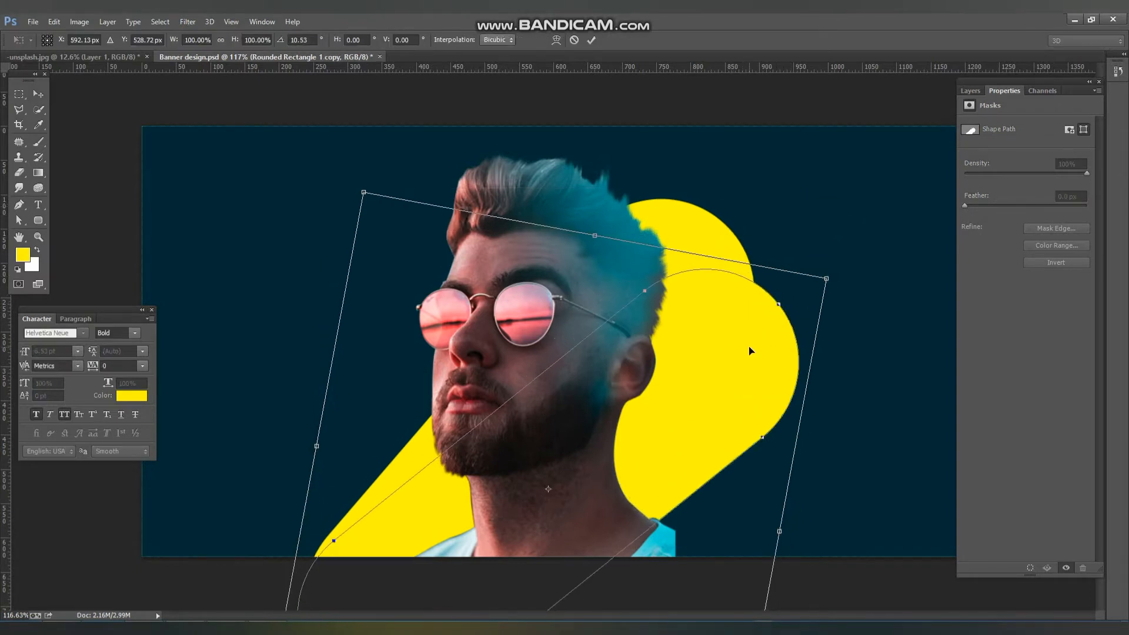
pyautogui.press('Return')
# Fill the rotated copy of the rounded shape with blue #1181d0, send it behind the yellow shape, and save.
pyautogui.click(21, 258)
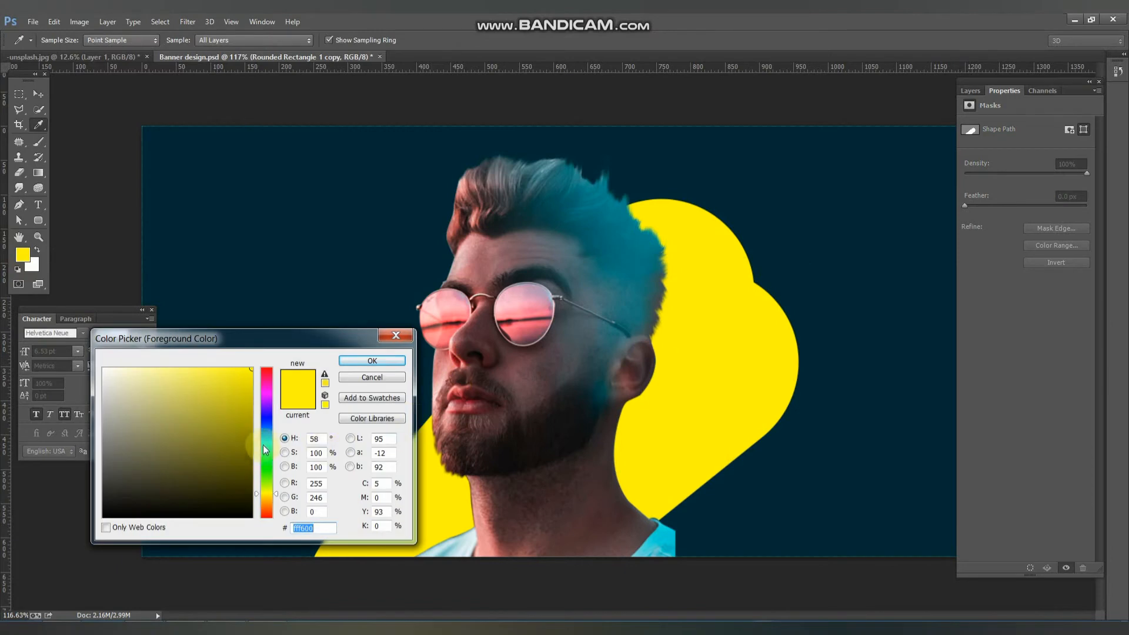
pyautogui.moveTo(261, 437); pyautogui.dragTo(266, 438)
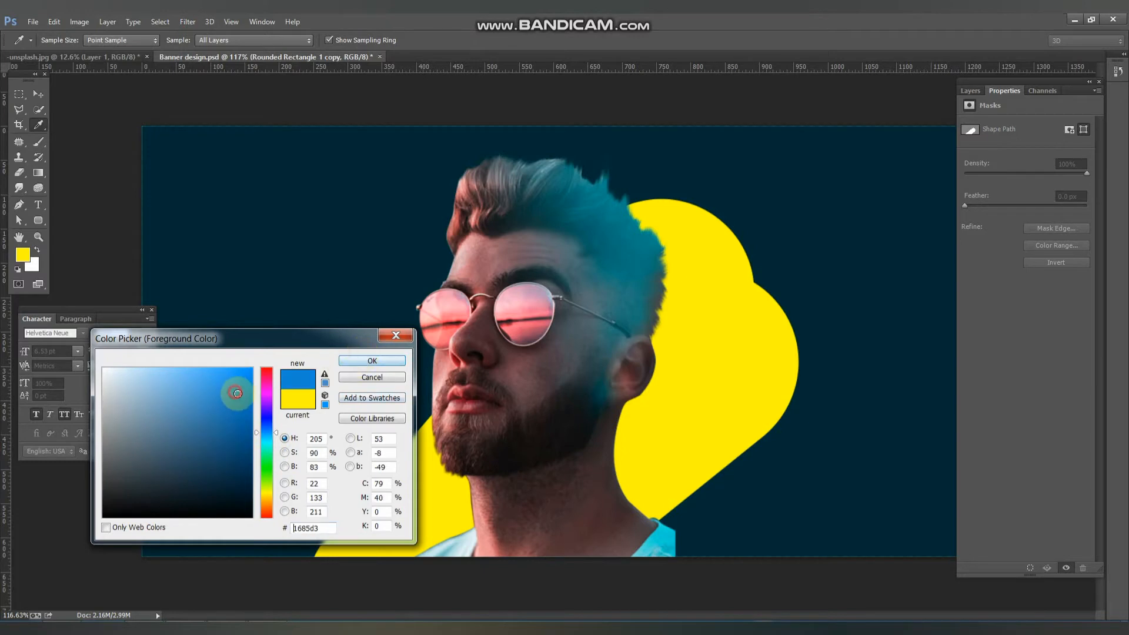
pyautogui.press('Return')
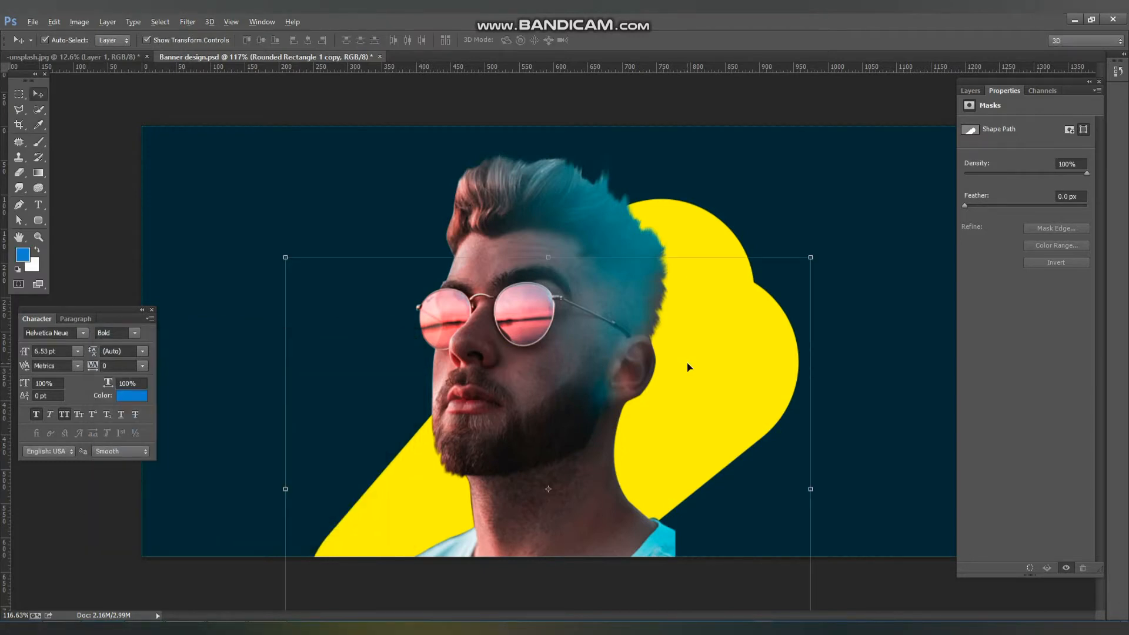
pyautogui.hotkey('alt', 'BackSpace')
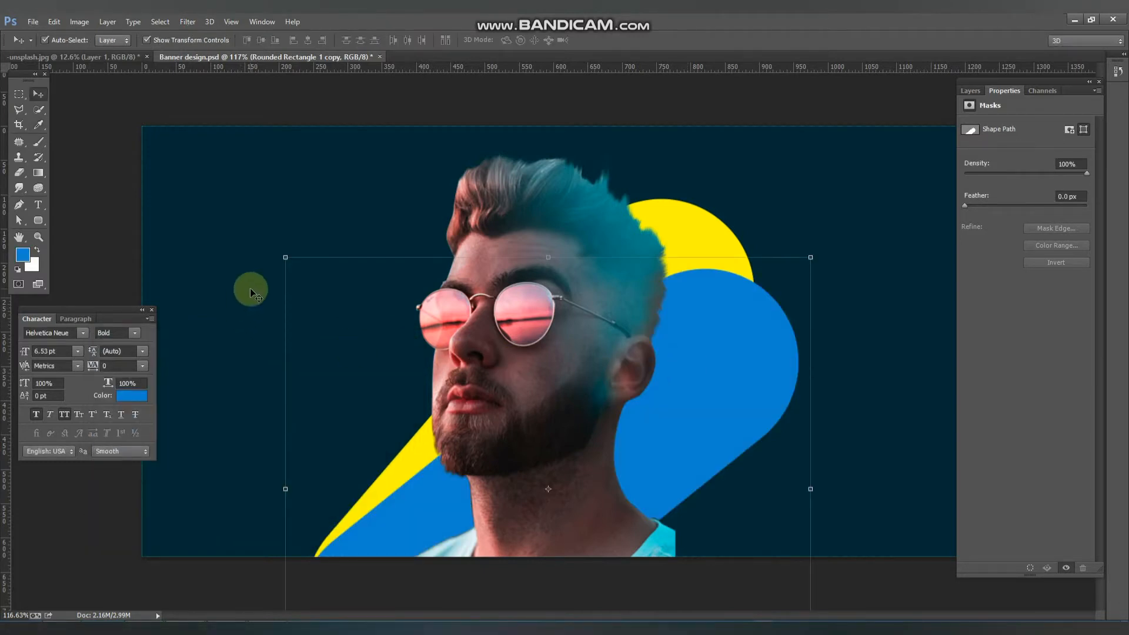
pyautogui.hotkey('ctrl', '[')
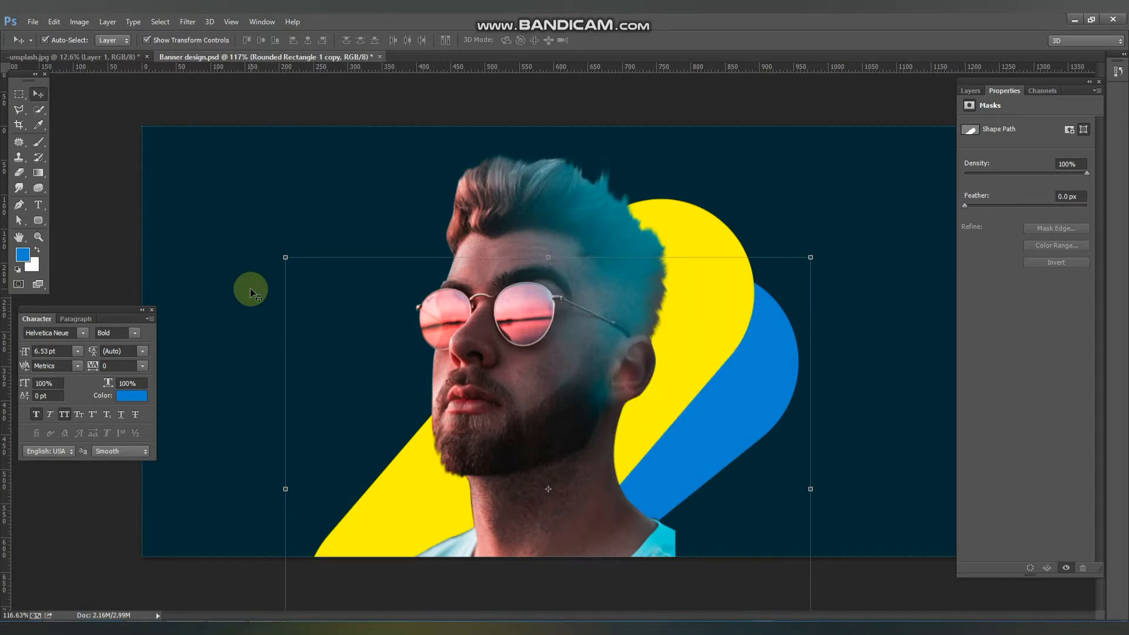
pyautogui.hotkey('ctrl', 's')
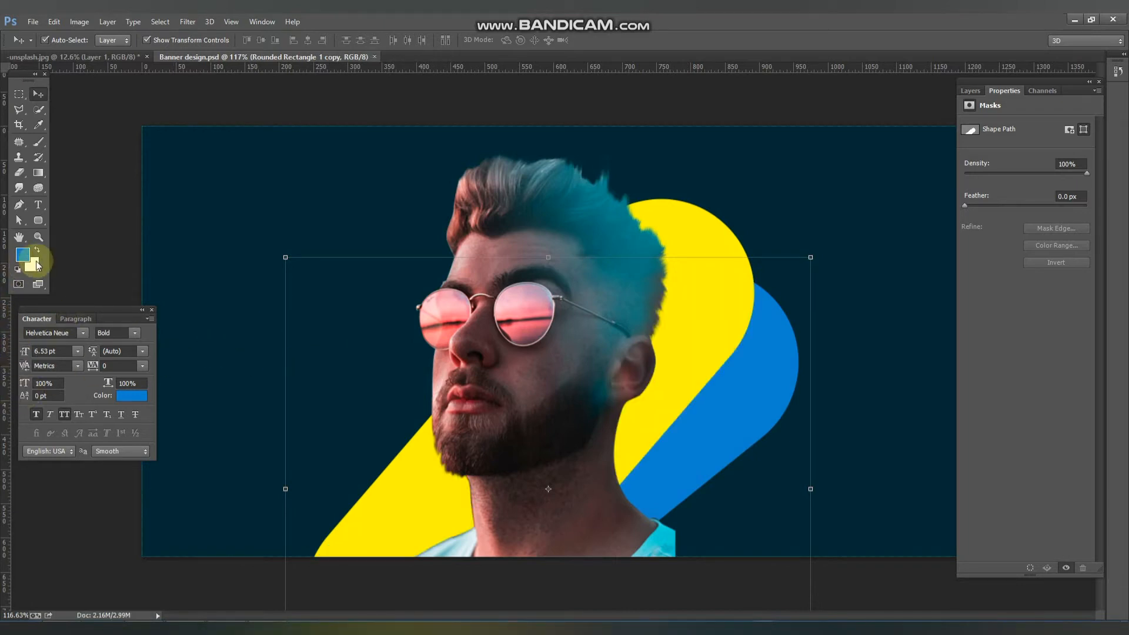
pyautogui.click(37, 265)
pyautogui.moveTo(267, 373); pyautogui.dragTo(270, 373)
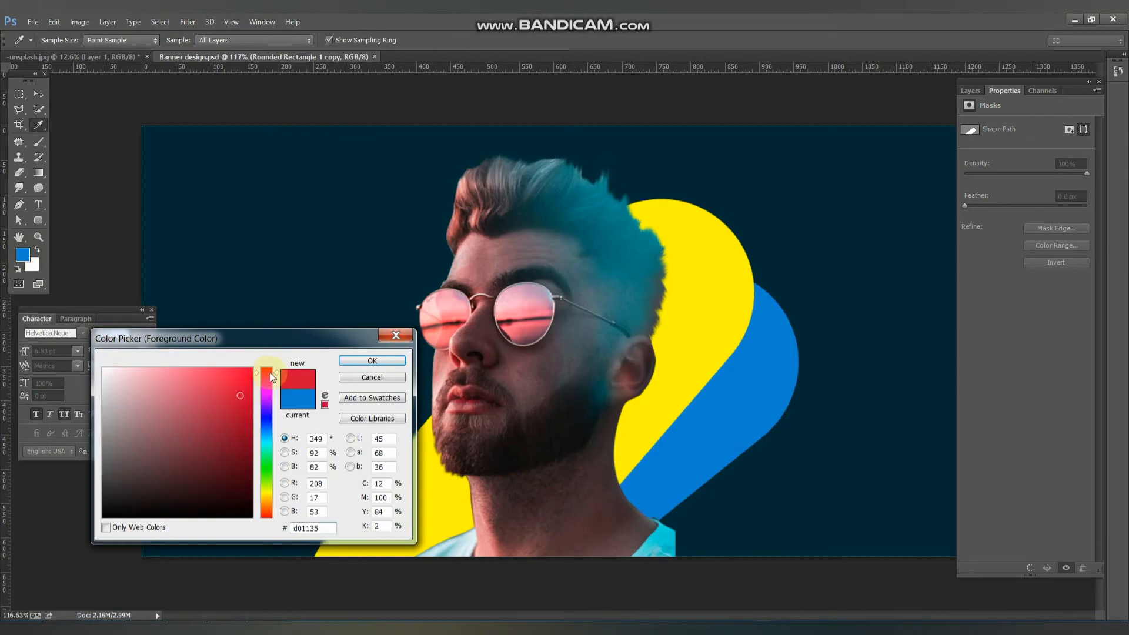
pyautogui.press('Escape')
# Duplicate the yellow shape slightly down and to the right, and fill the copy with orange #ff7200.
pyautogui.press('v')
pyautogui.moveTo(716, 298); pyautogui.dragTo(729, 313)
pyautogui.click(23, 254)
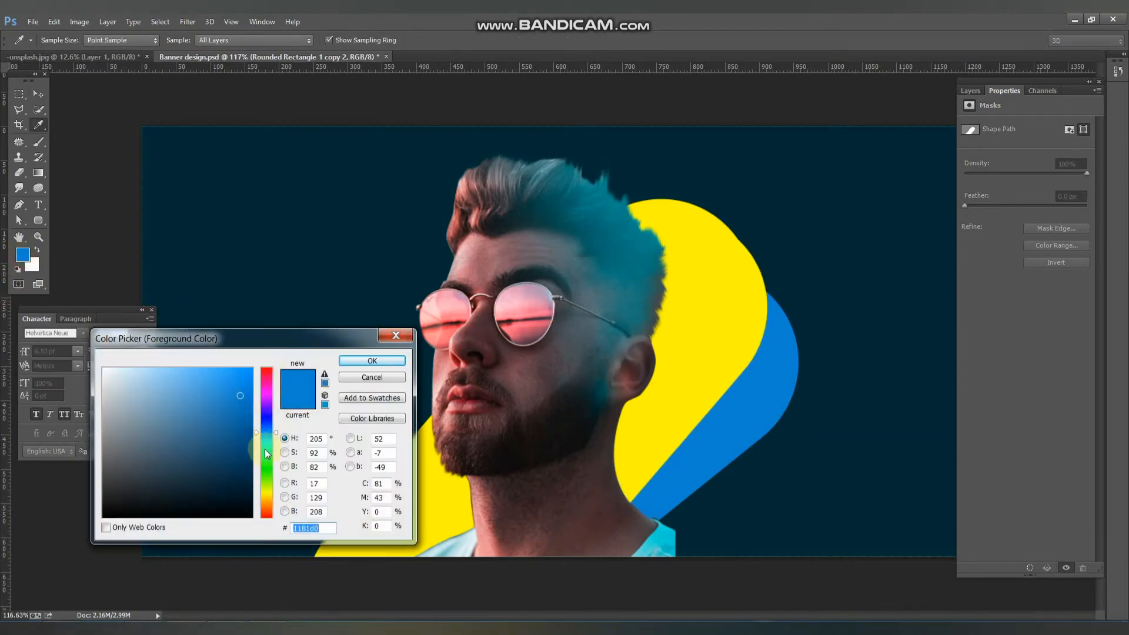
pyautogui.moveTo(265, 450); pyautogui.dragTo(268, 508)
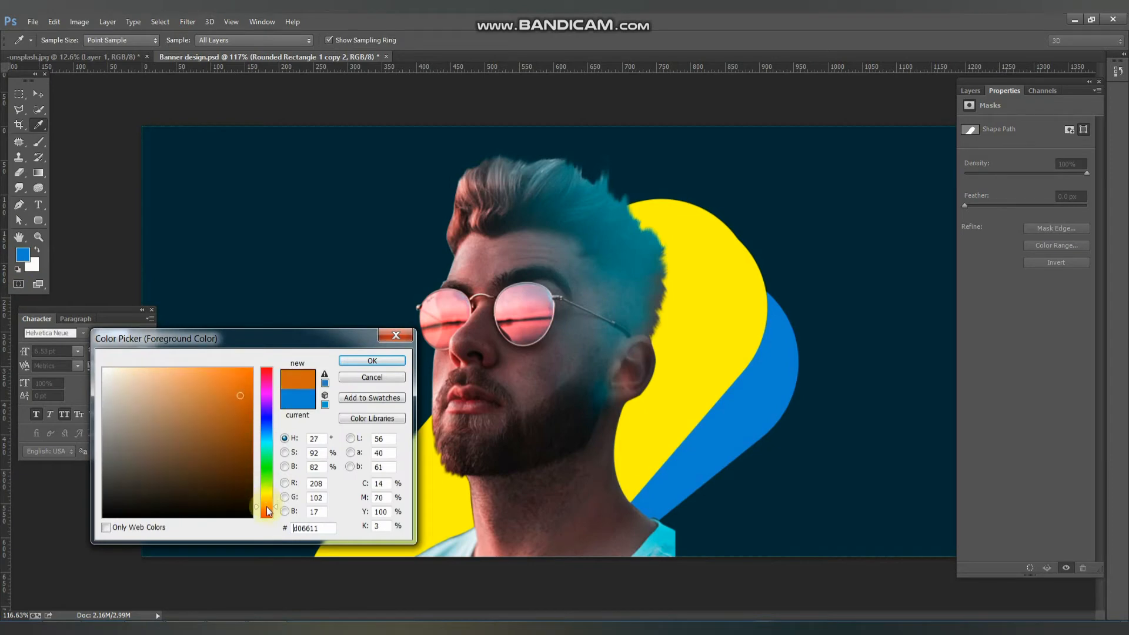
pyautogui.moveTo(236, 390)
pyautogui.mouseDown()
pyautogui.moveTo(254, 366)
pyautogui.moveTo(336, 363)
pyautogui.mouseUp()
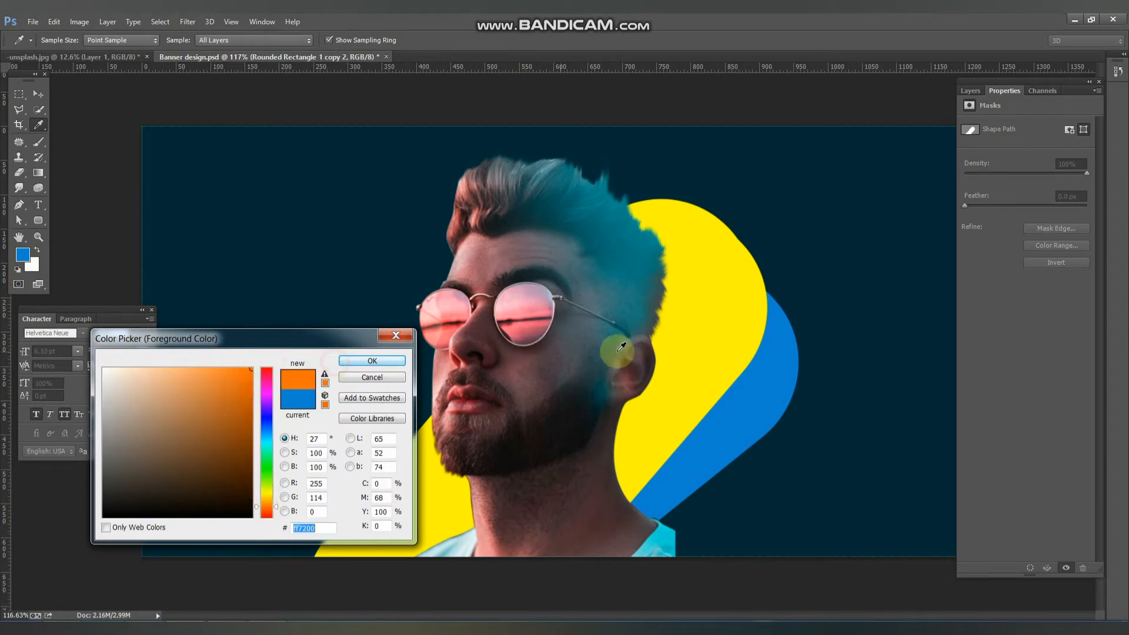
pyautogui.click(372, 361)
pyautogui.hotkey('alt', 'BackSpace')
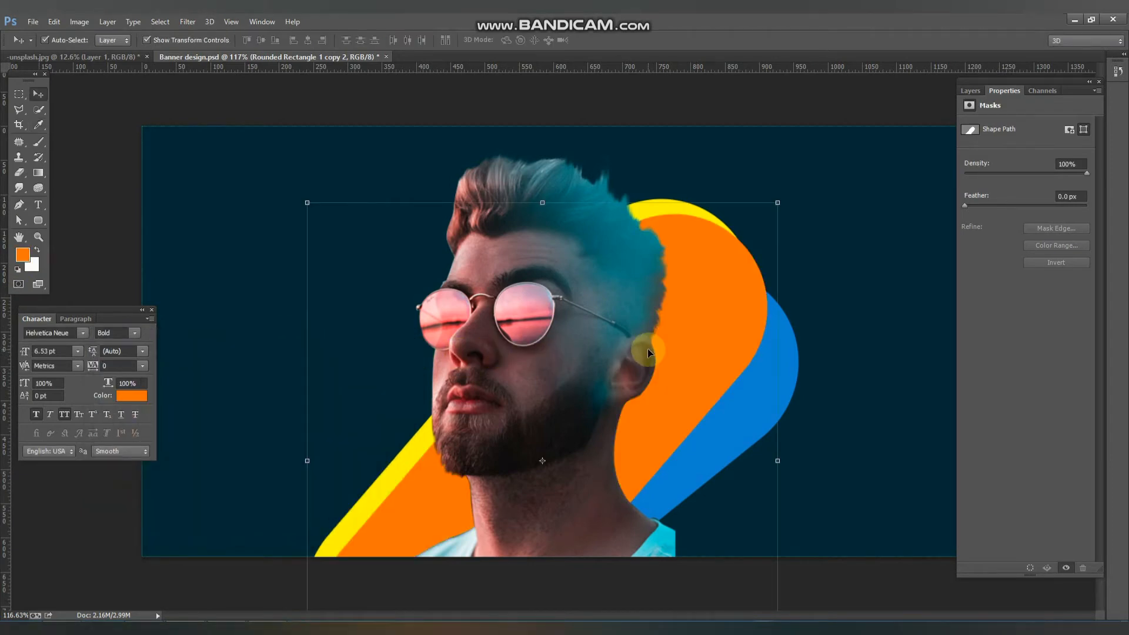
# Rotate the orange shape slightly clockwise so it crosses the yellow one behind the man.
pyautogui.hotkey('ctrl', 't')
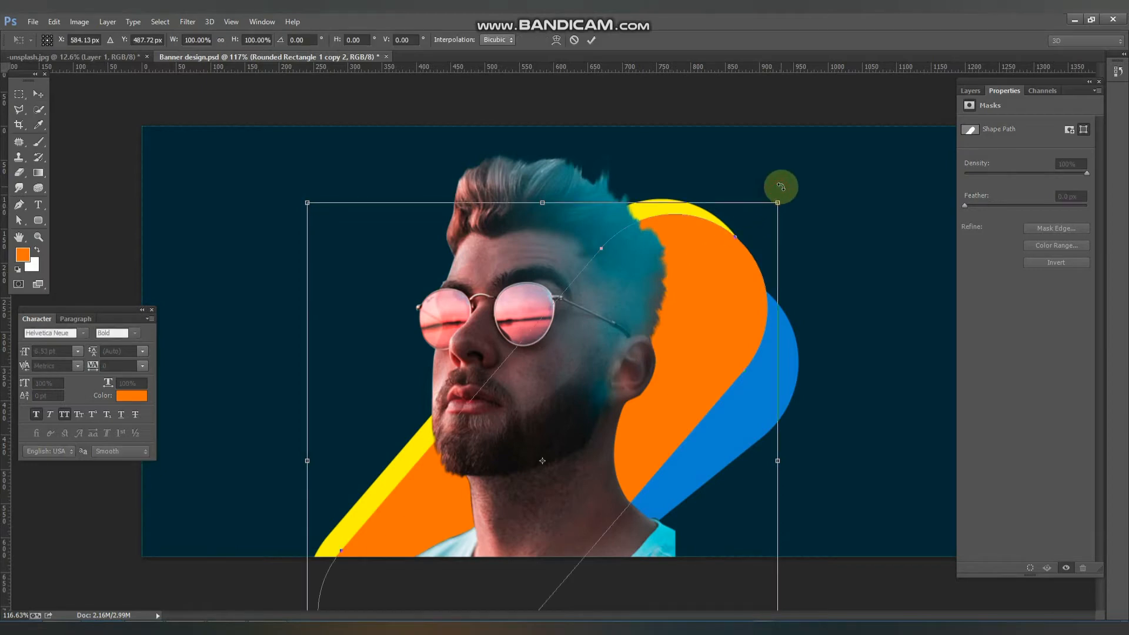
pyautogui.moveTo(796, 174); pyautogui.dragTo(822, 227)
pyautogui.doubleClick(767, 316)
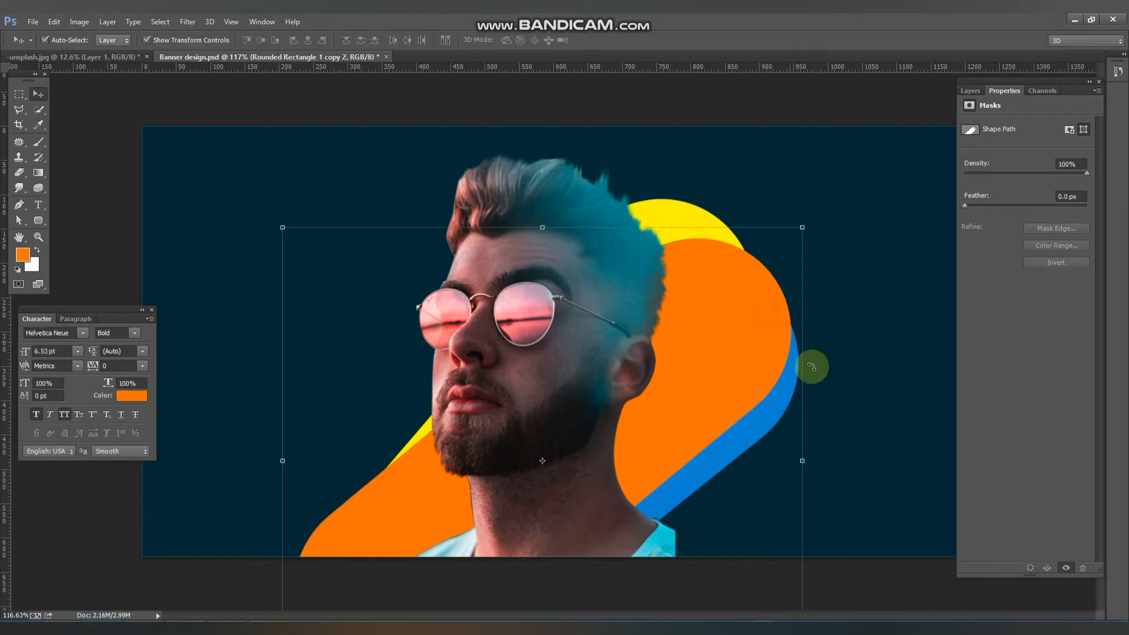
pyautogui.click(874, 541)
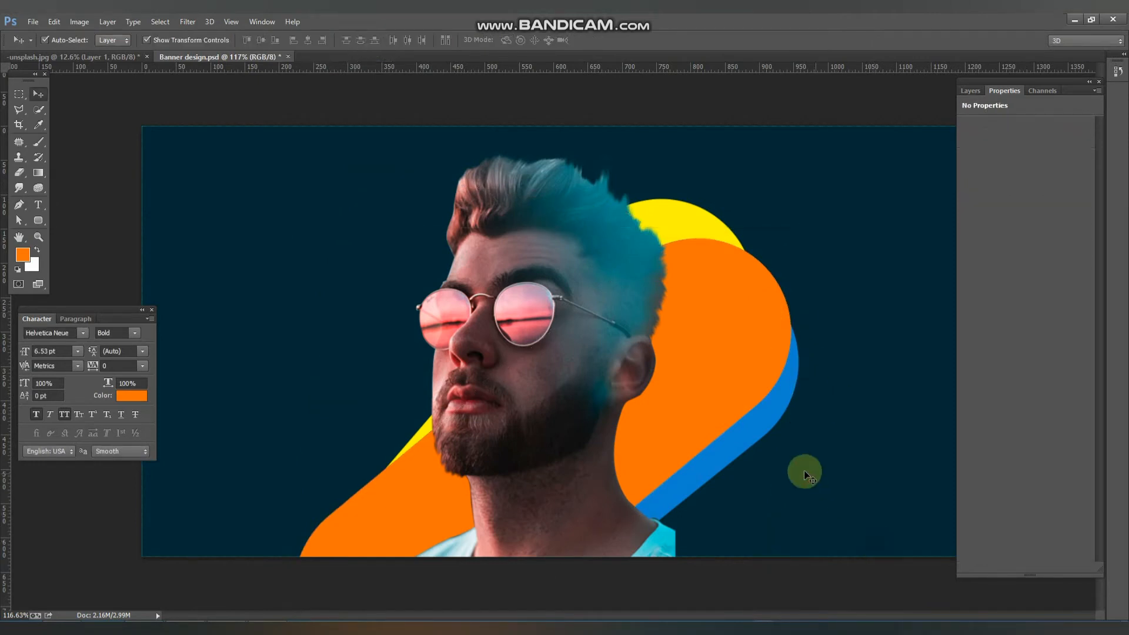
# Rotate the blue shape about 10.7° clockwise and shift it slightly down and to the right.
pyautogui.click(743, 435)
pyautogui.moveTo(819, 244); pyautogui.dragTo(875, 273)
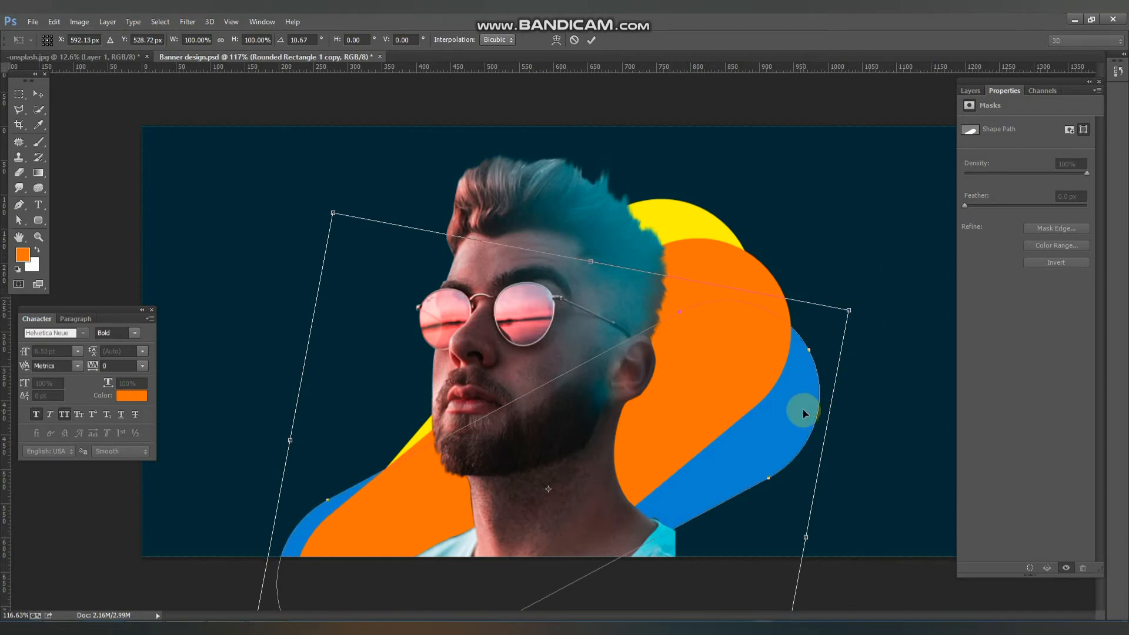
pyautogui.moveTo(759, 470); pyautogui.dragTo(776, 482)
pyautogui.doubleClick(776, 482)
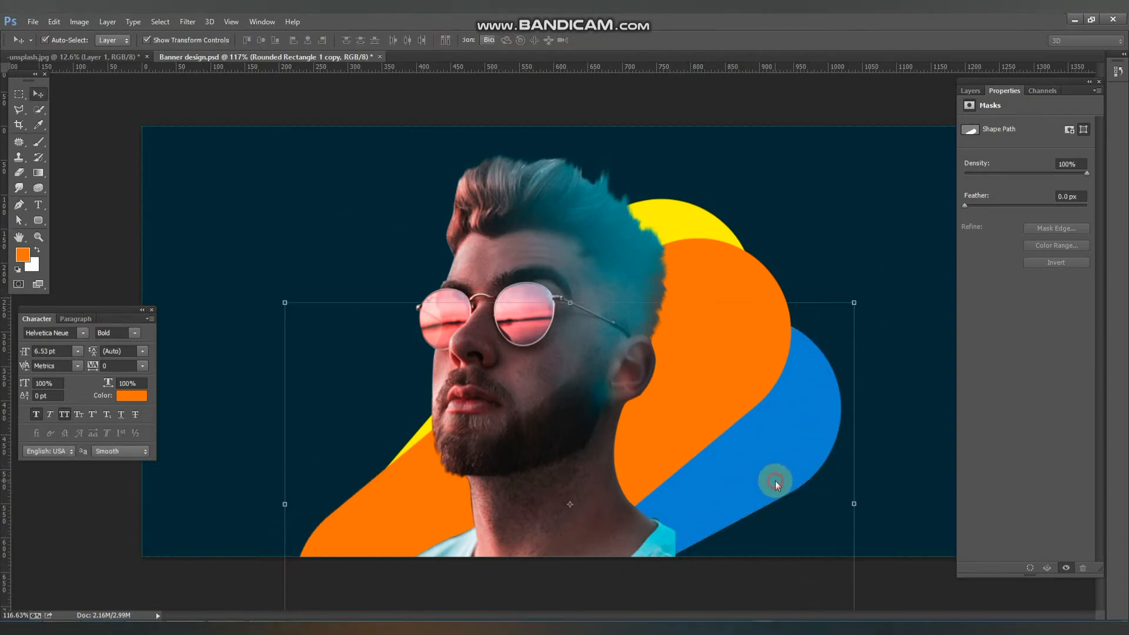
# Lower the blue shape's layer opacity to 8%.
pyautogui.click(975, 98)
pyautogui.moveTo(1036, 120); pyautogui.dragTo(981, 126)
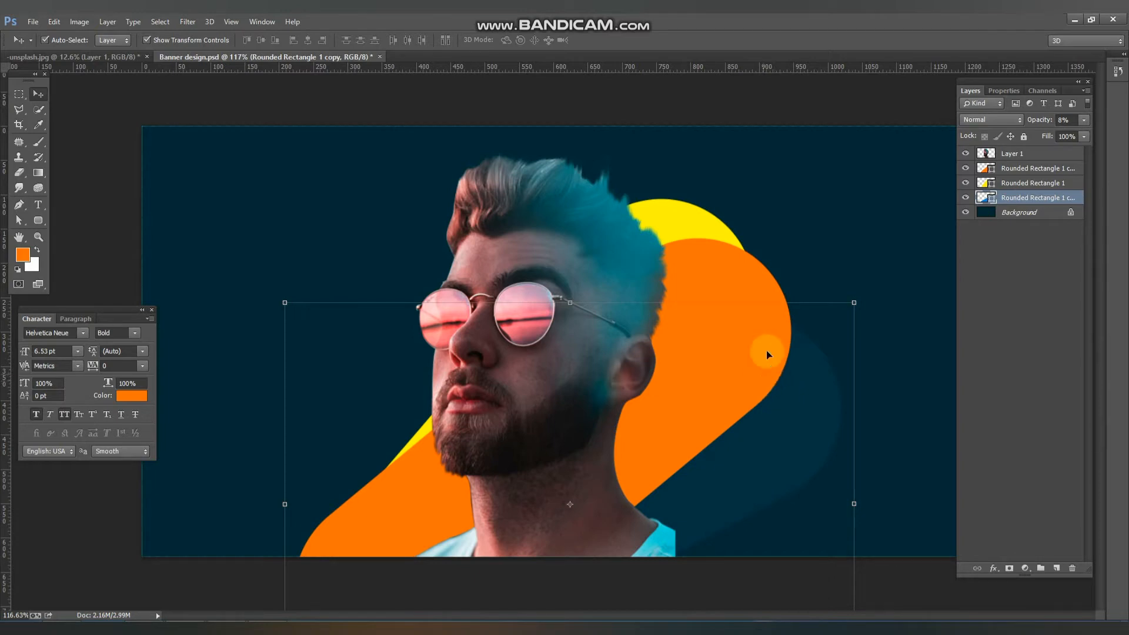
# Rotate the yellow shape slightly counter-clockwise behind the man's head.
pyautogui.click(704, 199)
pyautogui.hotkey('ctrl', 't')
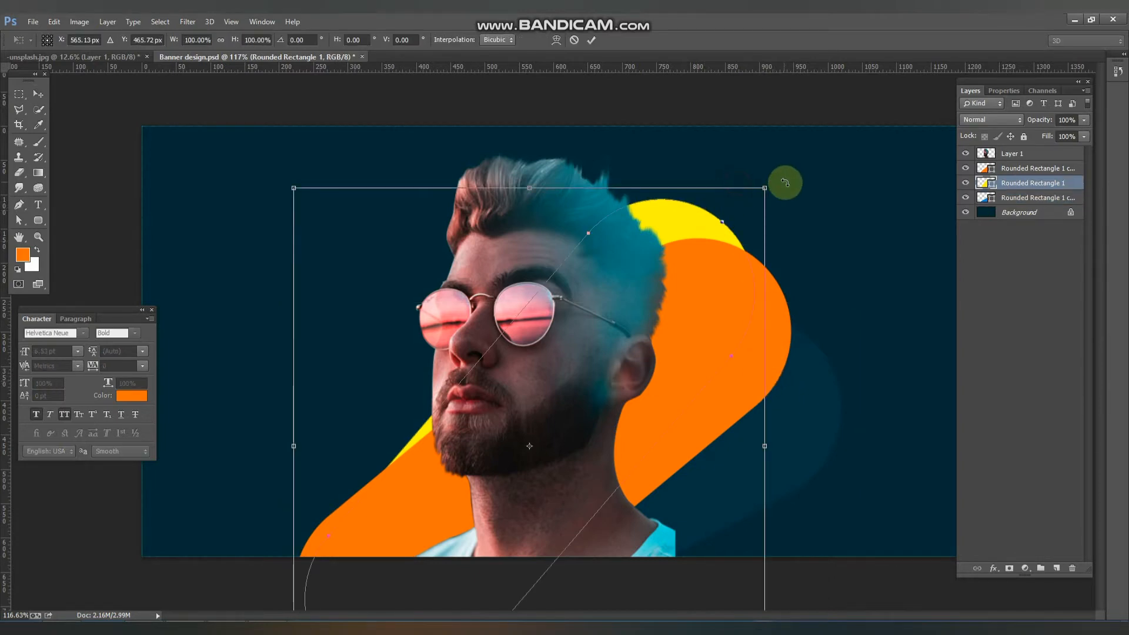
pyautogui.moveTo(786, 182); pyautogui.dragTo(764, 141)
pyautogui.press('Return')
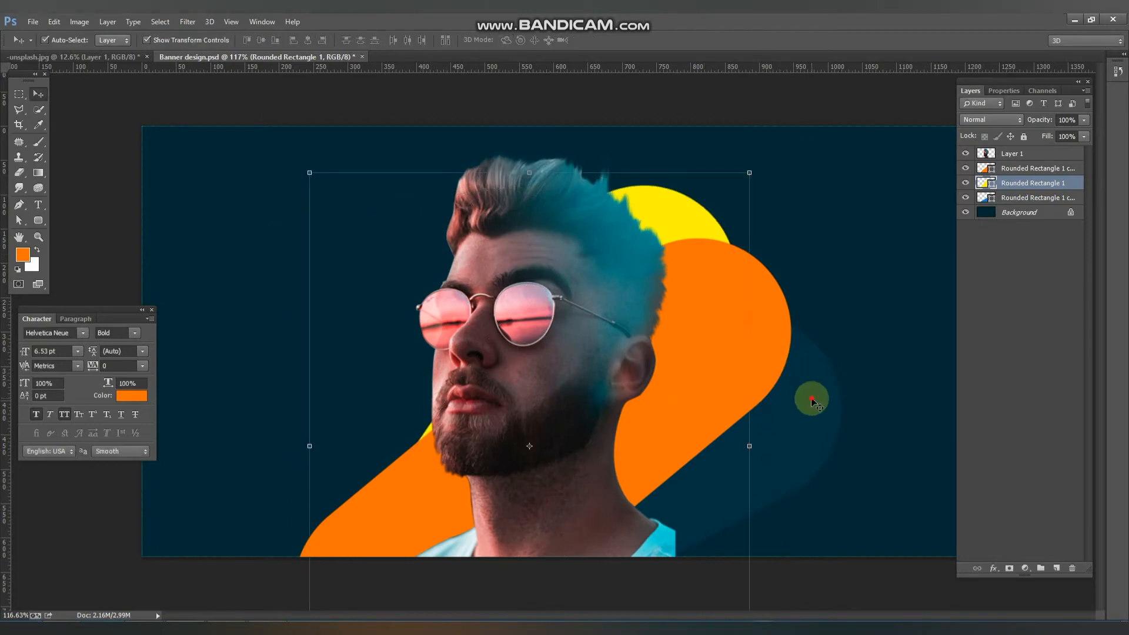
# Reposition the faint blue shape just beyond the orange shape's lower right edge and rotate it slightly counter-clockwise.
pyautogui.moveTo(810, 419); pyautogui.dragTo(802, 383)
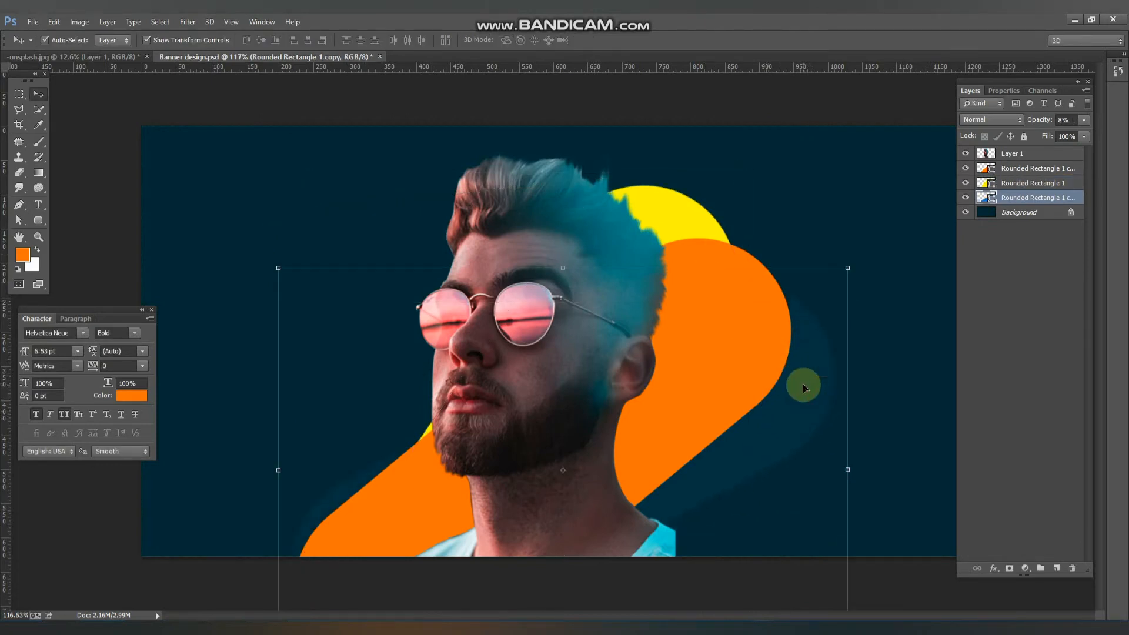
pyautogui.click(872, 265)
pyautogui.moveTo(873, 264); pyautogui.dragTo(822, 412)
pyautogui.press('Return')
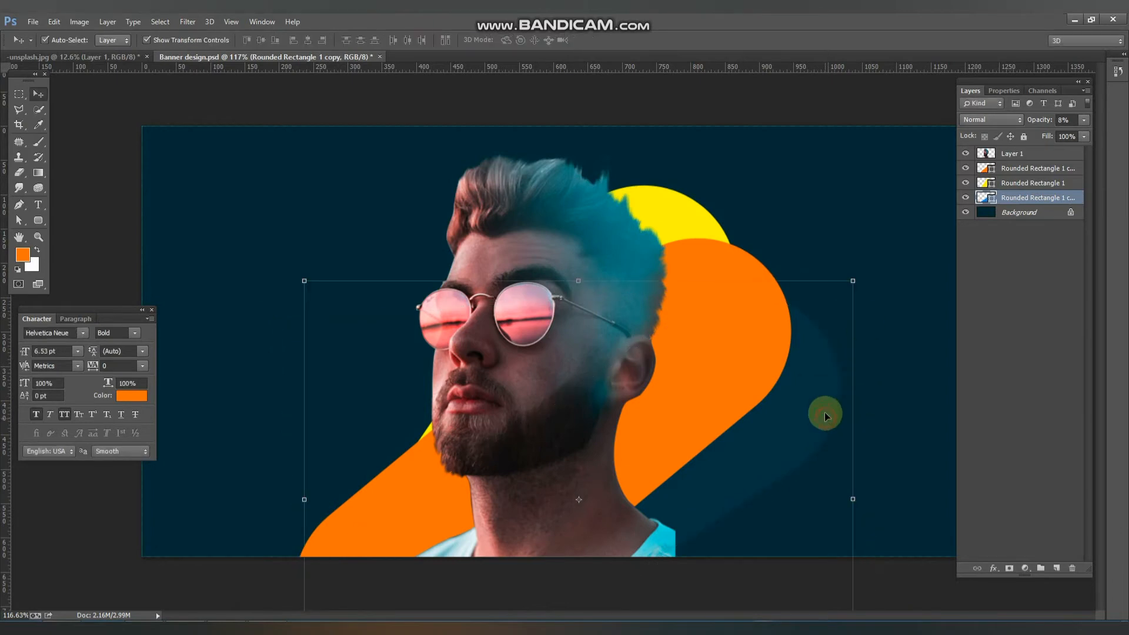
# Fill the Background layer with very dark navy #000018 and save the banner.
pyautogui.click(1027, 213)
pyautogui.click(23, 256)
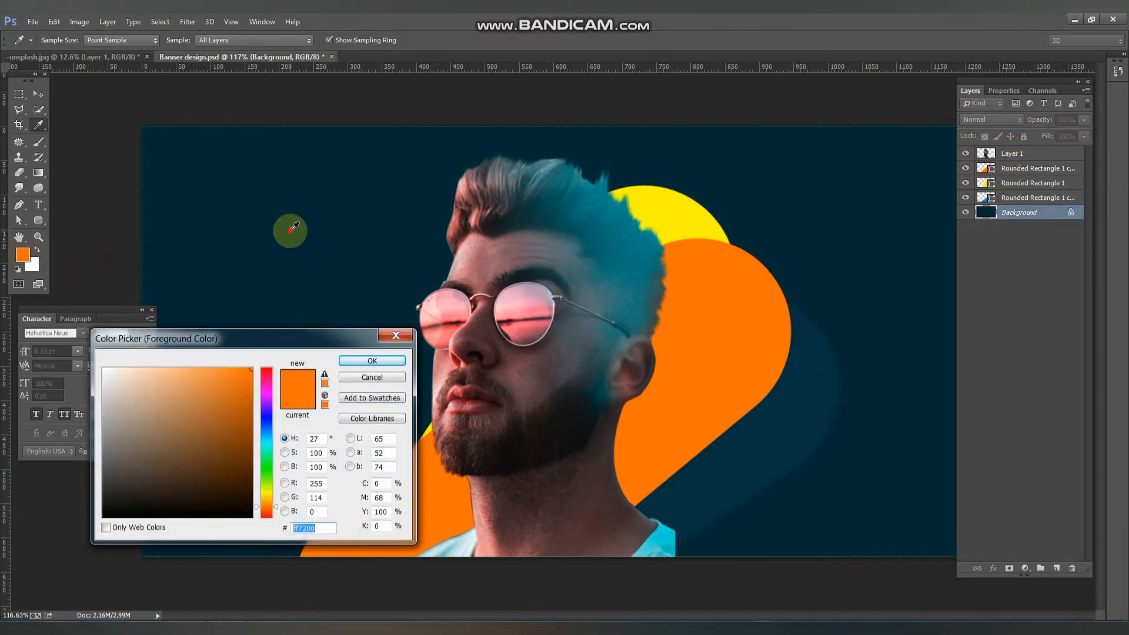
pyautogui.click(290, 230)
pyautogui.click(251, 506)
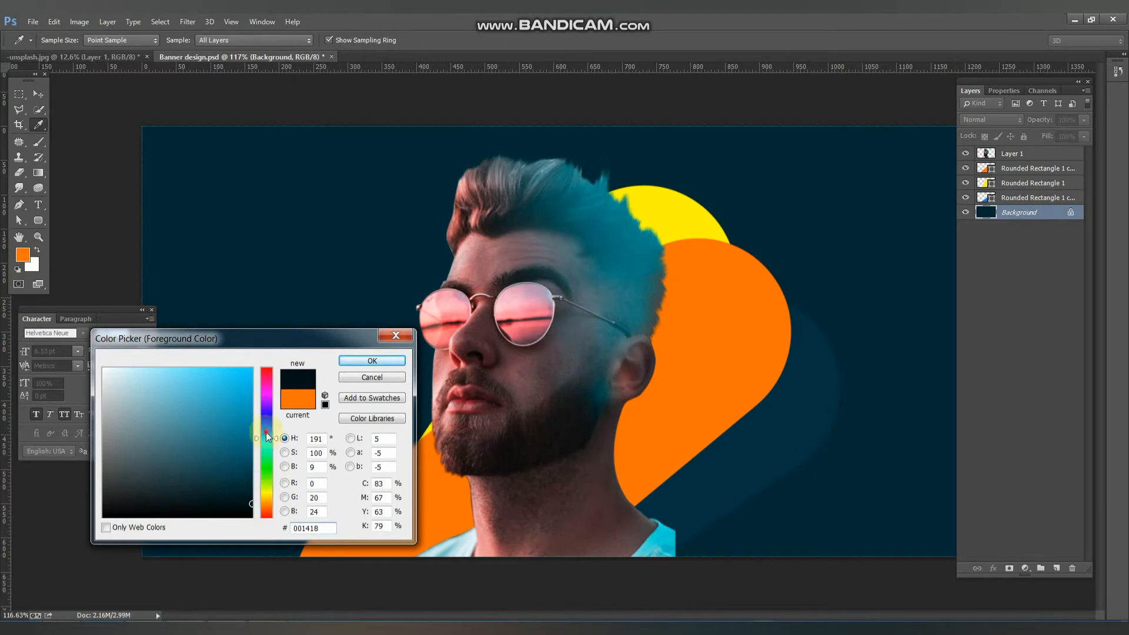
pyautogui.moveTo(266, 435); pyautogui.dragTo(268, 420)
pyautogui.click(353, 361)
pyautogui.press('v')
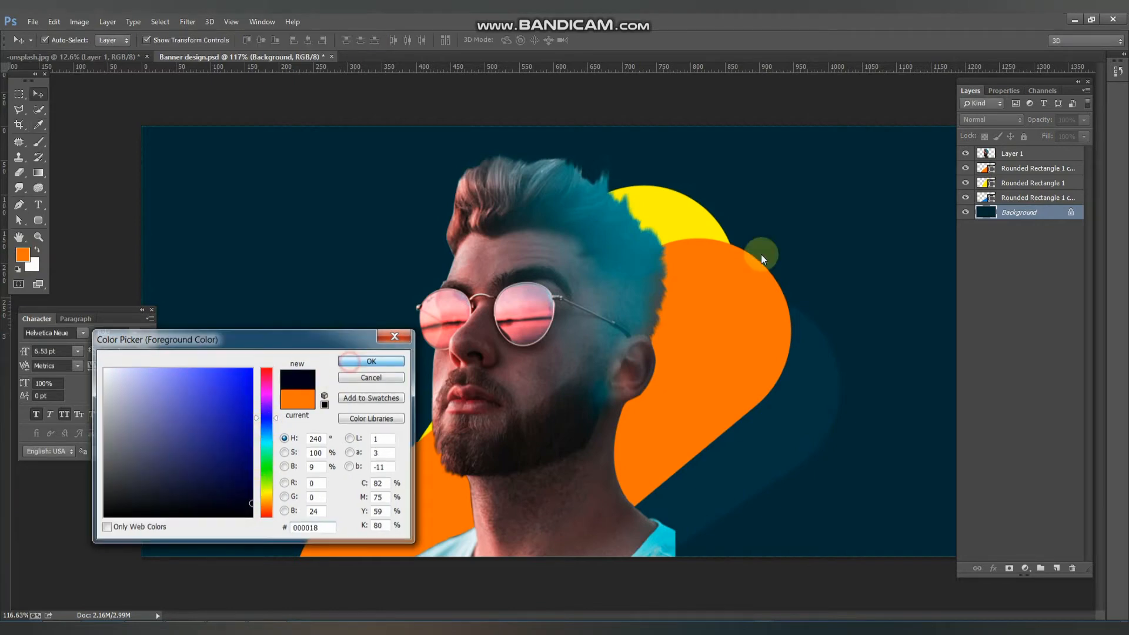
pyautogui.hotkey('alt', 'BackSpace')
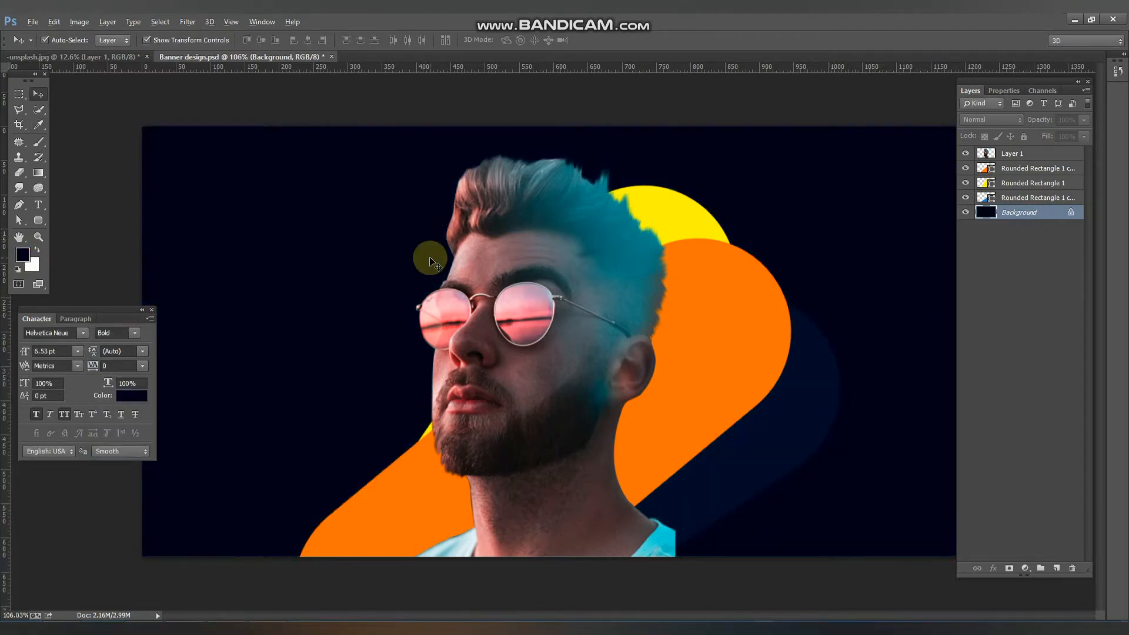
pyautogui.scroll(-3, 427, 247)
pyautogui.hotkey('ctrl', 's')
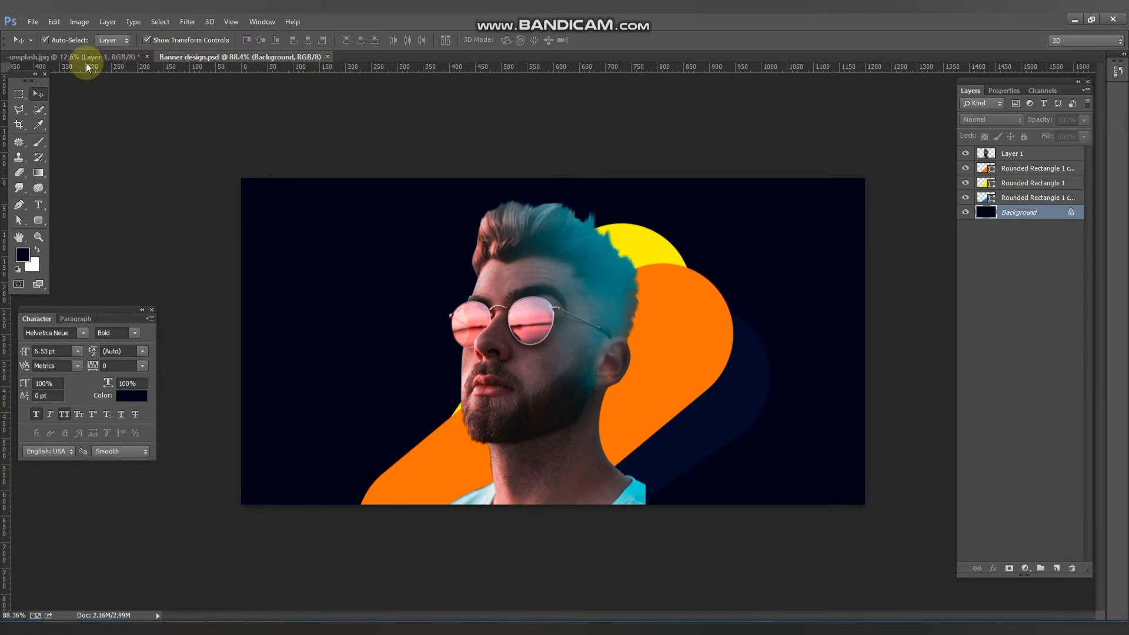
# Load the outline of the man's layer as a selection.
pyautogui.keyDown('ctrl'); pyautogui.click(985, 151); pyautogui.keyUp('ctrl')
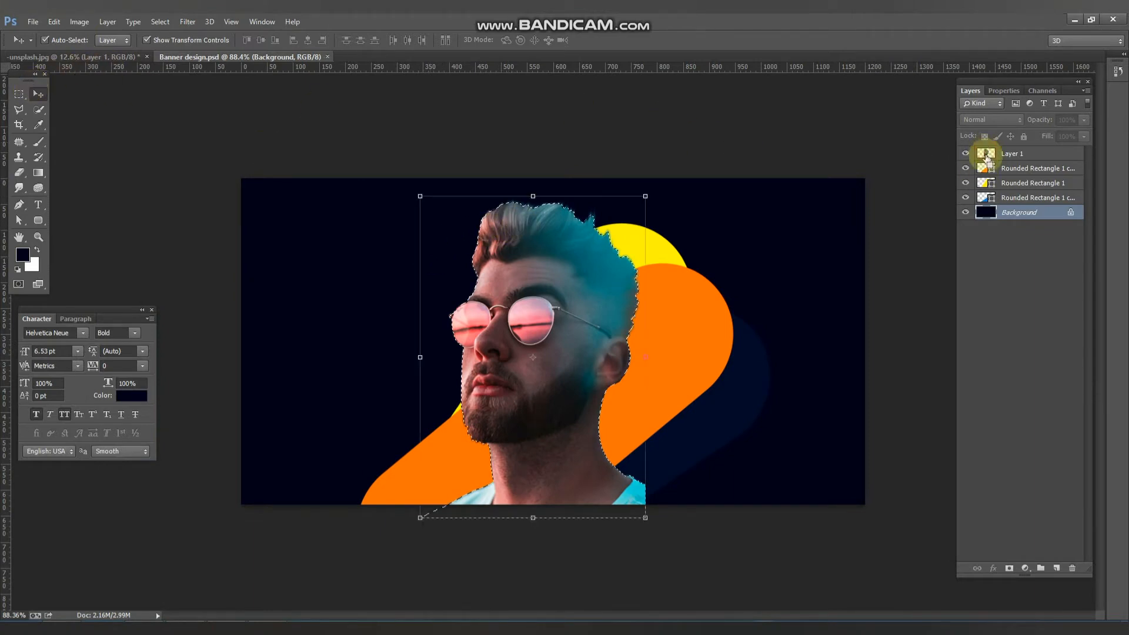
pyautogui.click(1057, 568)
pyautogui.press('b')
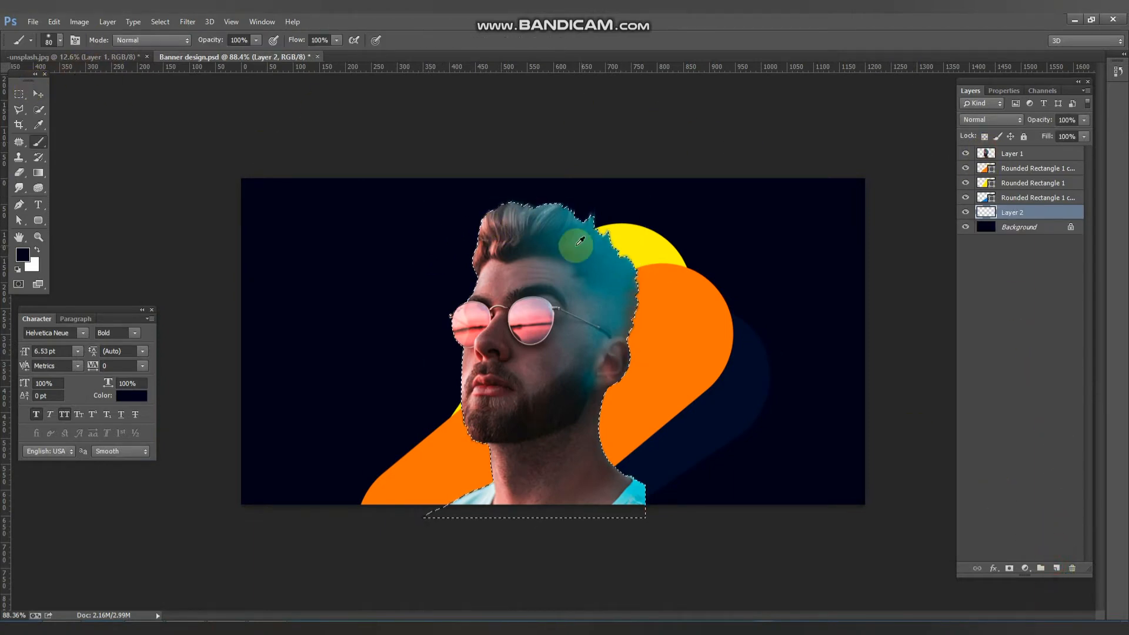
pyautogui.scroll(3, 567, 230)
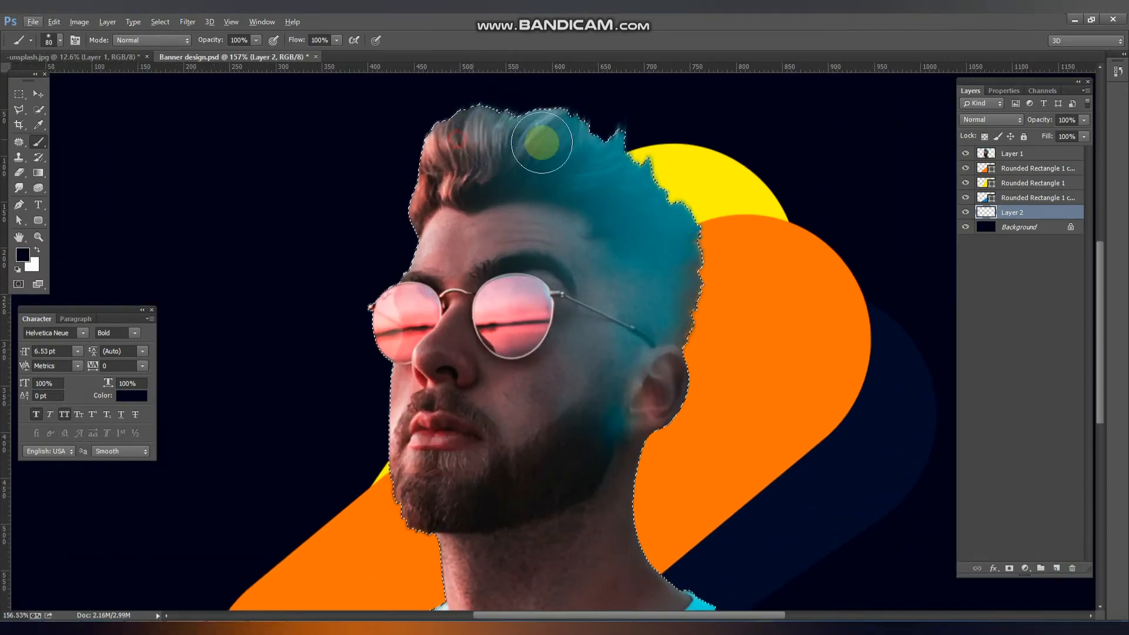
pyautogui.click(1031, 154)
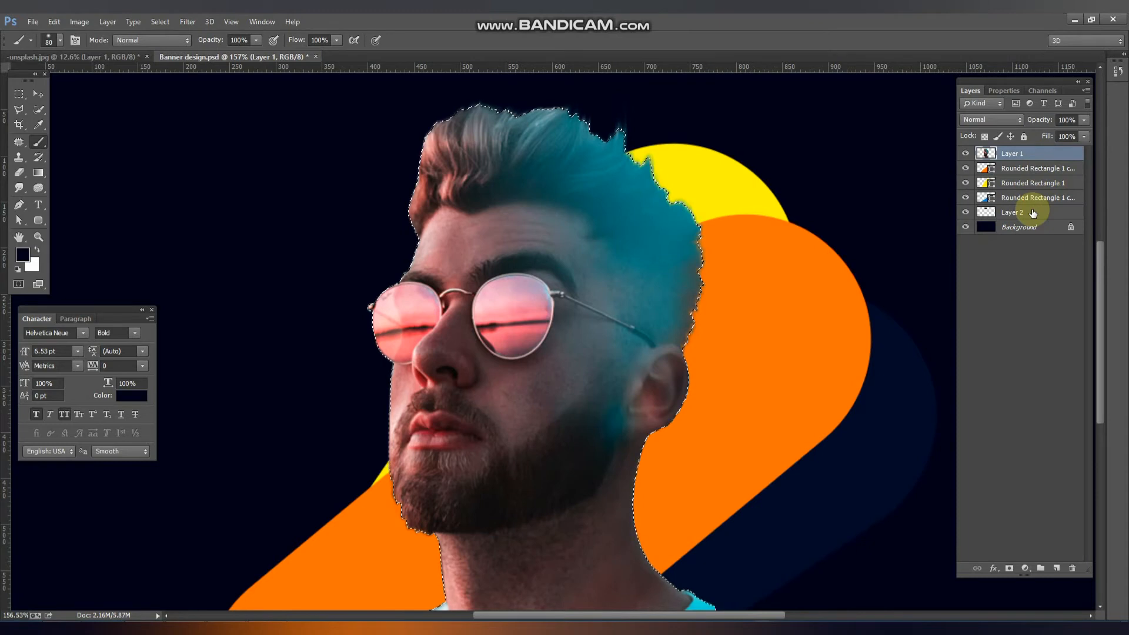
pyautogui.click(1034, 213)
pyautogui.press('Delete')
# Make the man's layer active and set the foreground colour to dark grey #1f1f1f.
pyautogui.click(1011, 154)
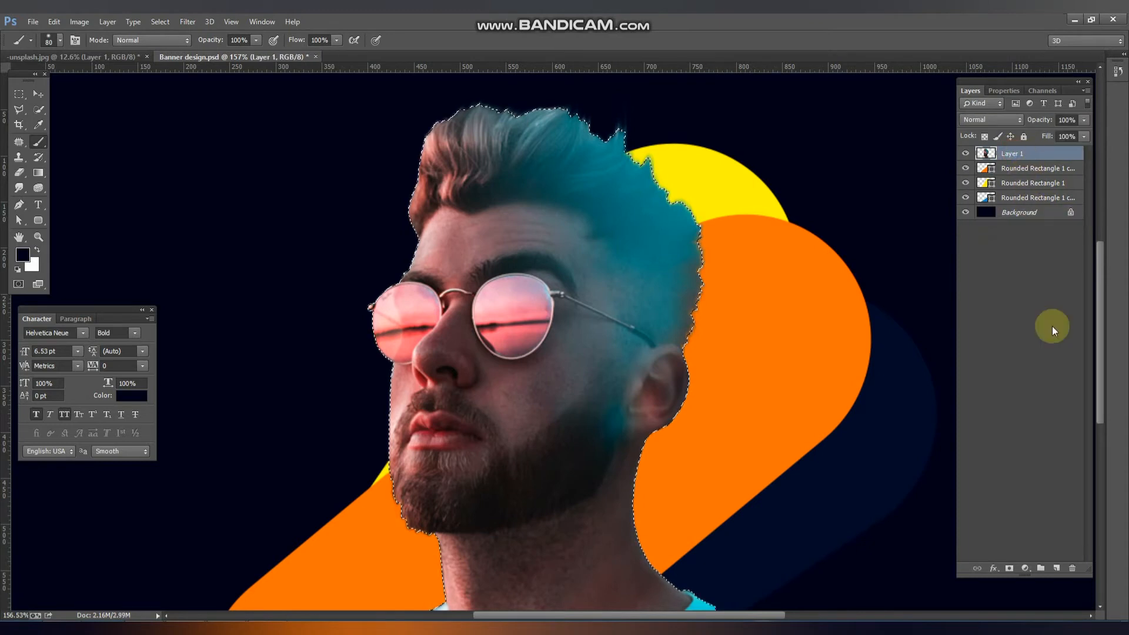
pyautogui.moveTo(441, 141)
pyautogui.mouseDown()
pyautogui.moveTo(567, 132)
pyautogui.moveTo(502, 126)
pyautogui.mouseUp()
pyautogui.hotkey('ctrl', 'z')
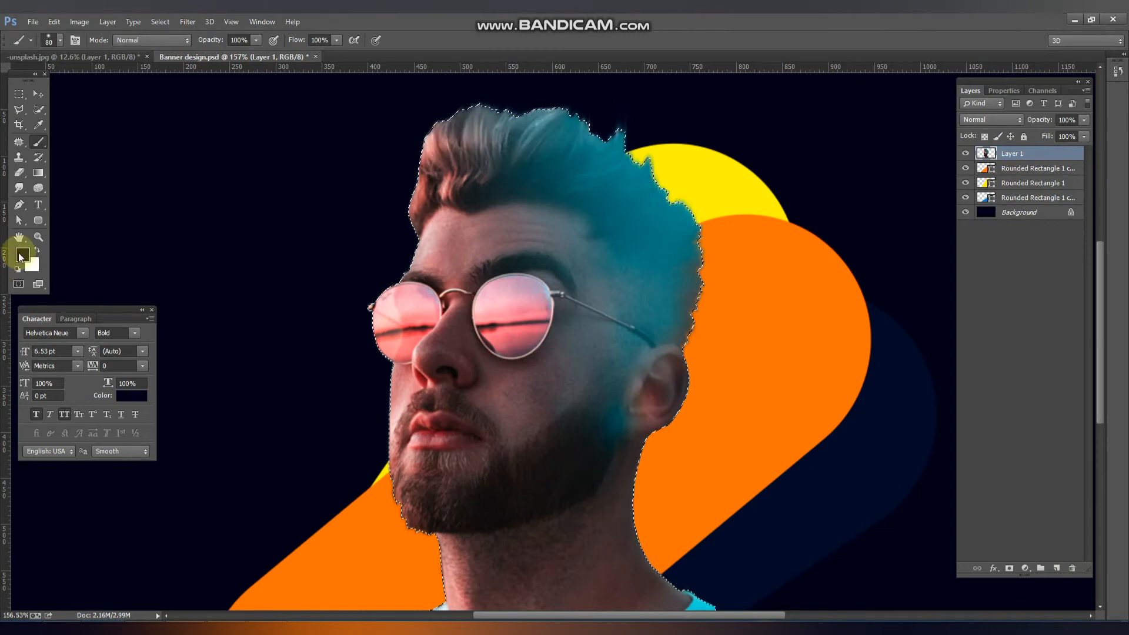
pyautogui.click(22, 254)
pyautogui.click(104, 497)
pyautogui.click(372, 360)
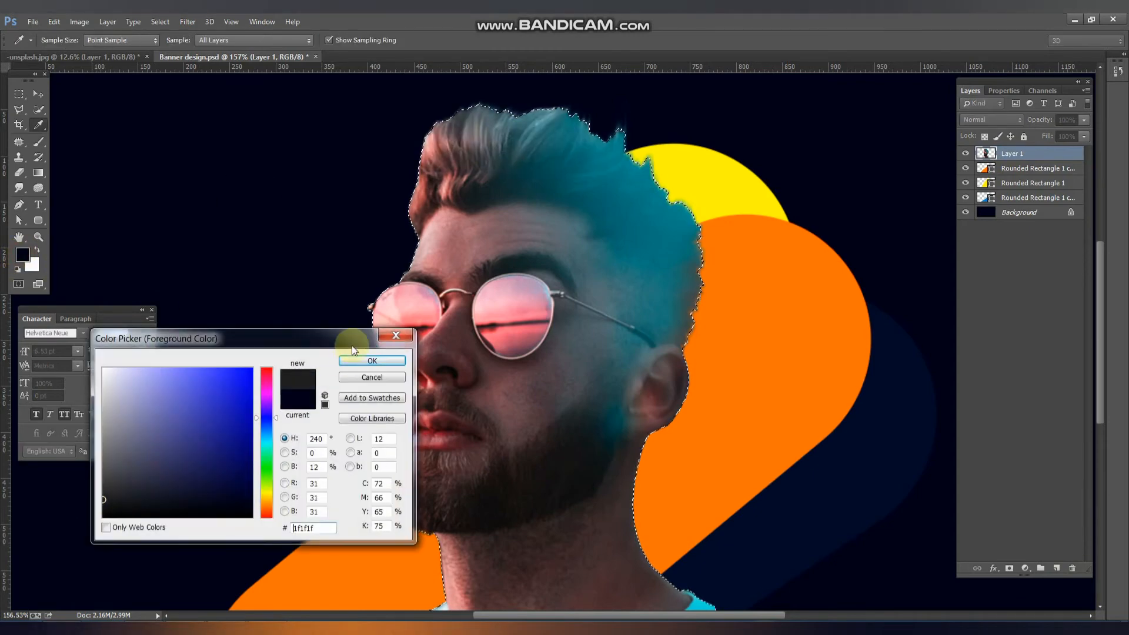
# Enlarge the brush to 150 px and paint the man's hair dark grey within the selection.
pyautogui.press('b')
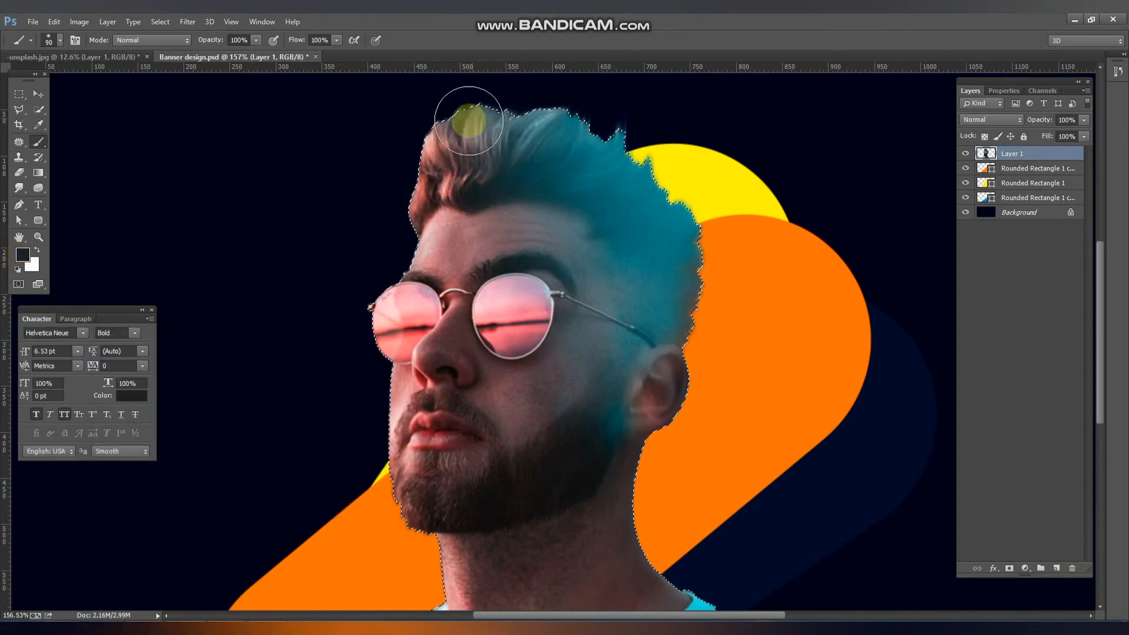
pyautogui.press(']')
pyautogui.press(']')
pyautogui.press(']')
pyautogui.press(']')
pyautogui.moveTo(390, 138)
pyautogui.mouseDown()
pyautogui.moveTo(567, 106)
pyautogui.moveTo(591, 123)
pyautogui.mouseUp()
pyautogui.moveTo(674, 176)
pyautogui.mouseDown()
pyautogui.moveTo(700, 270)
pyautogui.moveTo(688, 272)
pyautogui.moveTo(601, 160)
pyautogui.moveTo(487, 146)
pyautogui.moveTo(341, 176)
pyautogui.mouseUp()
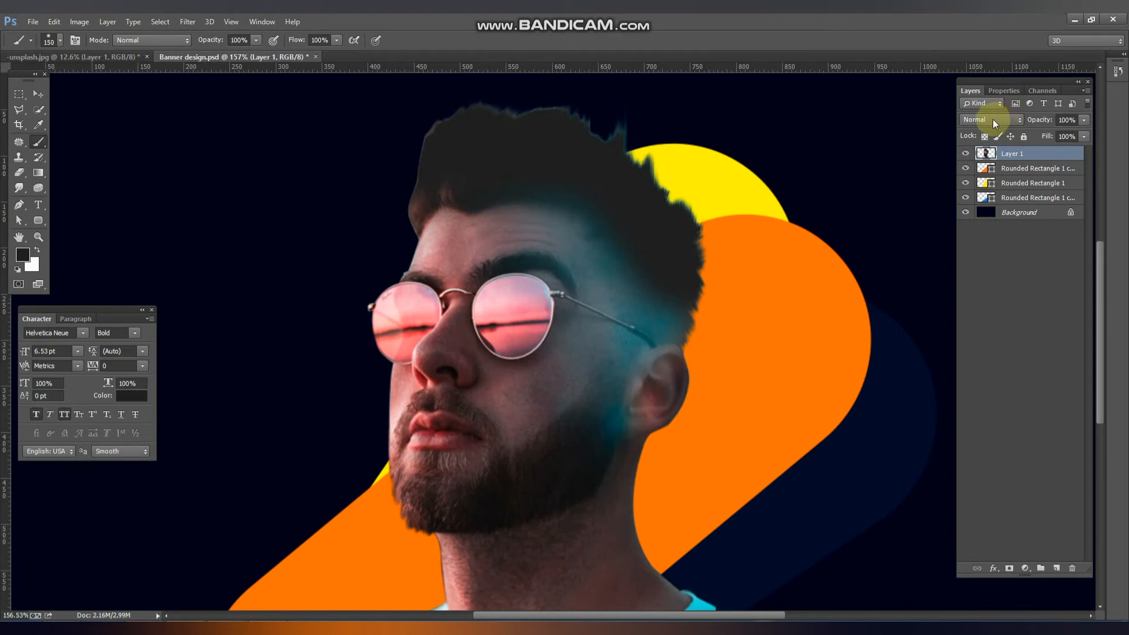
# Undo the last hair painting and repaint the hair dark grey on a new layer above the man's layer, within the selection.
pyautogui.hotkey('ctrl', 'z')
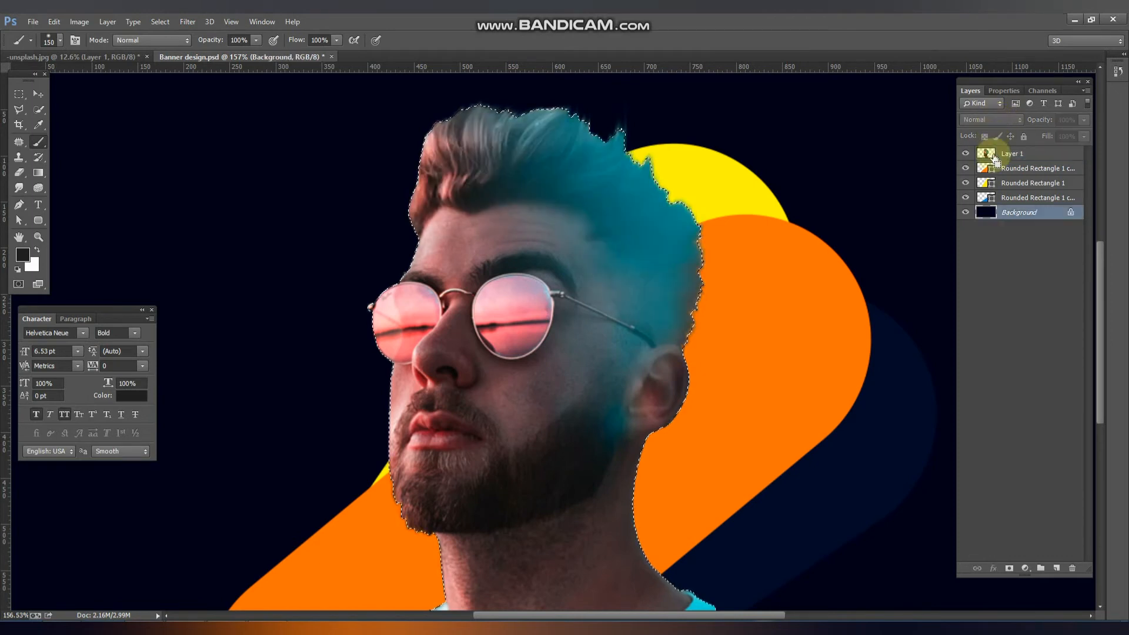
pyautogui.click(1057, 569)
pyautogui.moveTo(464, 147)
pyautogui.mouseDown()
pyautogui.moveTo(438, 150)
pyautogui.moveTo(549, 141)
pyautogui.moveTo(643, 185)
pyautogui.moveTo(702, 254)
pyautogui.moveTo(710, 298)
pyautogui.moveTo(642, 232)
pyautogui.moveTo(554, 186)
pyautogui.moveTo(399, 173)
pyautogui.moveTo(264, 197)
pyautogui.mouseUp()
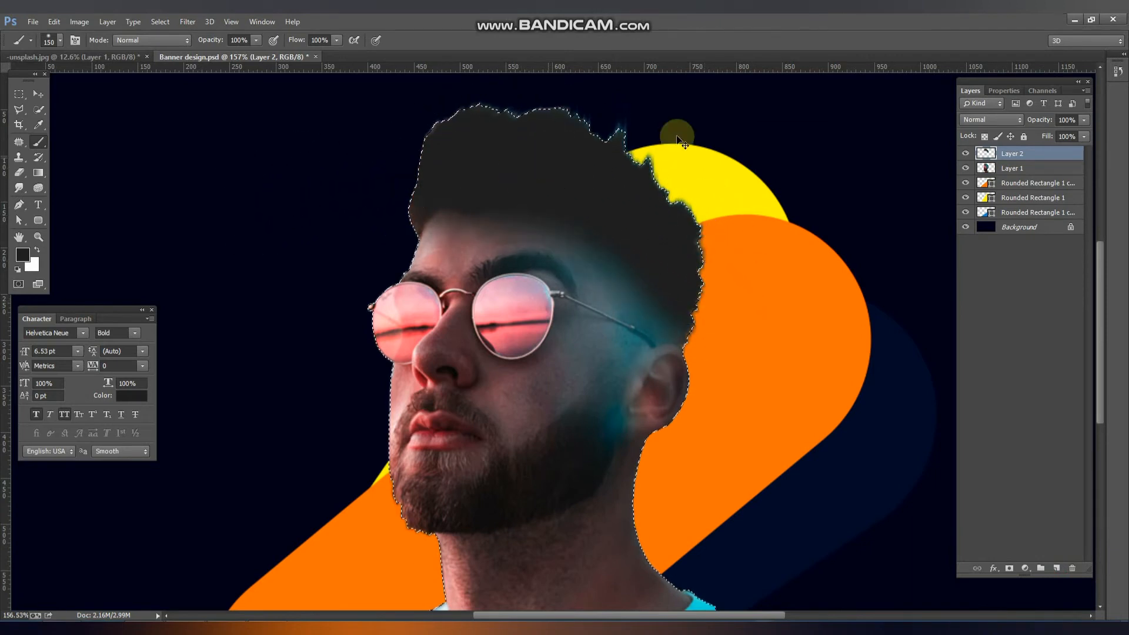
# Try different blend modes on the dark hair layer, choose Hard Light and reduce its opacity to 57%.
pyautogui.click(992, 118)
pyautogui.click(987, 119)
pyautogui.press('Down')
pyautogui.press('Down')
pyautogui.press('Down')
pyautogui.press('Down')
pyautogui.press('Down')
pyautogui.press('Down')
pyautogui.press('Down')
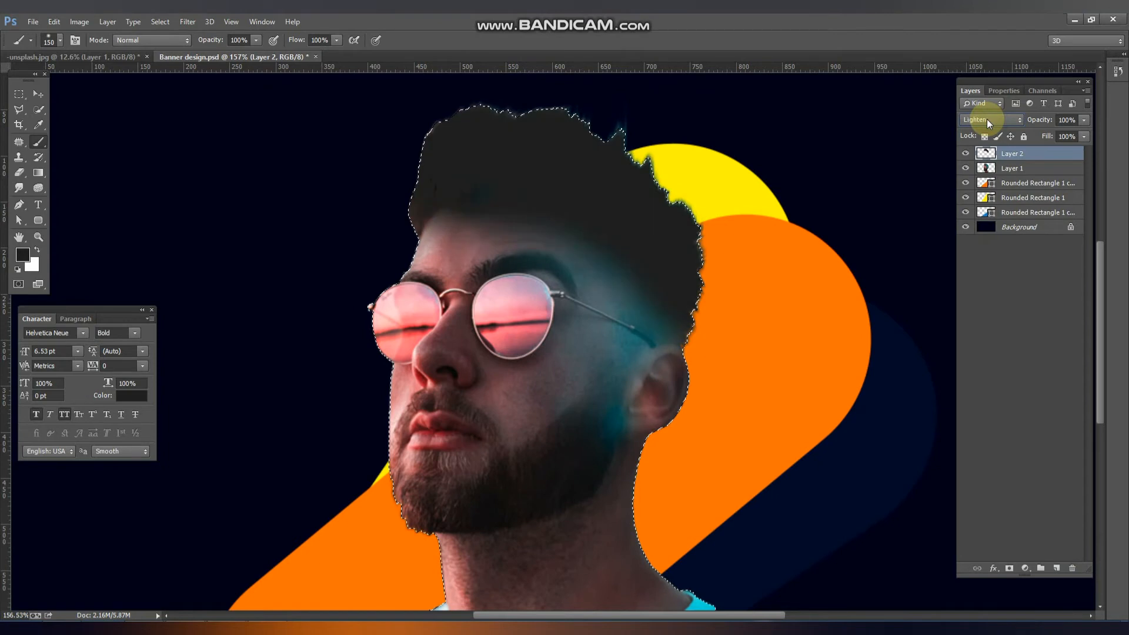
pyautogui.press('Down')
pyautogui.press('Down')
pyautogui.press('Down')
pyautogui.press('Down')
pyautogui.press('Down')
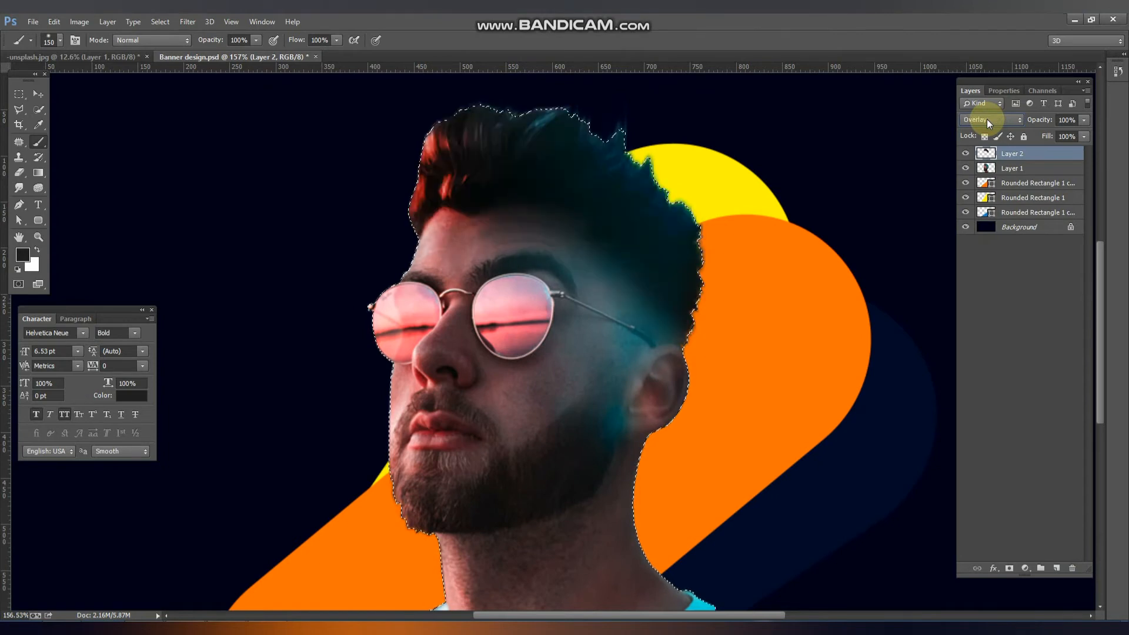
pyautogui.press('Up')
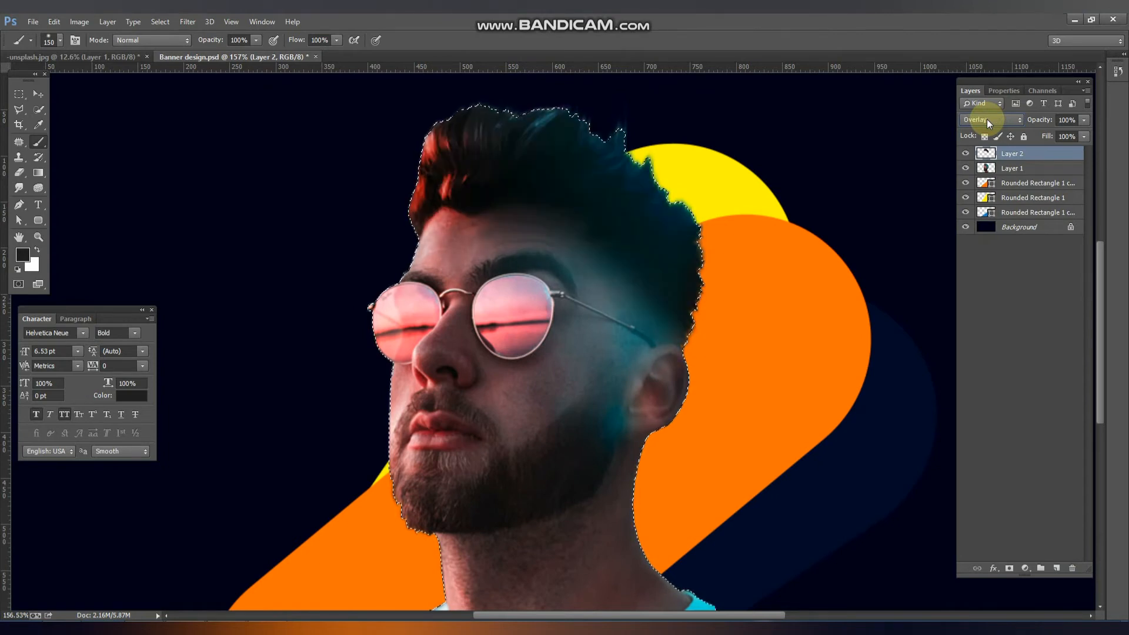
pyautogui.press('Down')
pyautogui.press('Down')
pyautogui.press('Down')
pyautogui.press('Down')
pyautogui.press('Down')
pyautogui.press('Down')
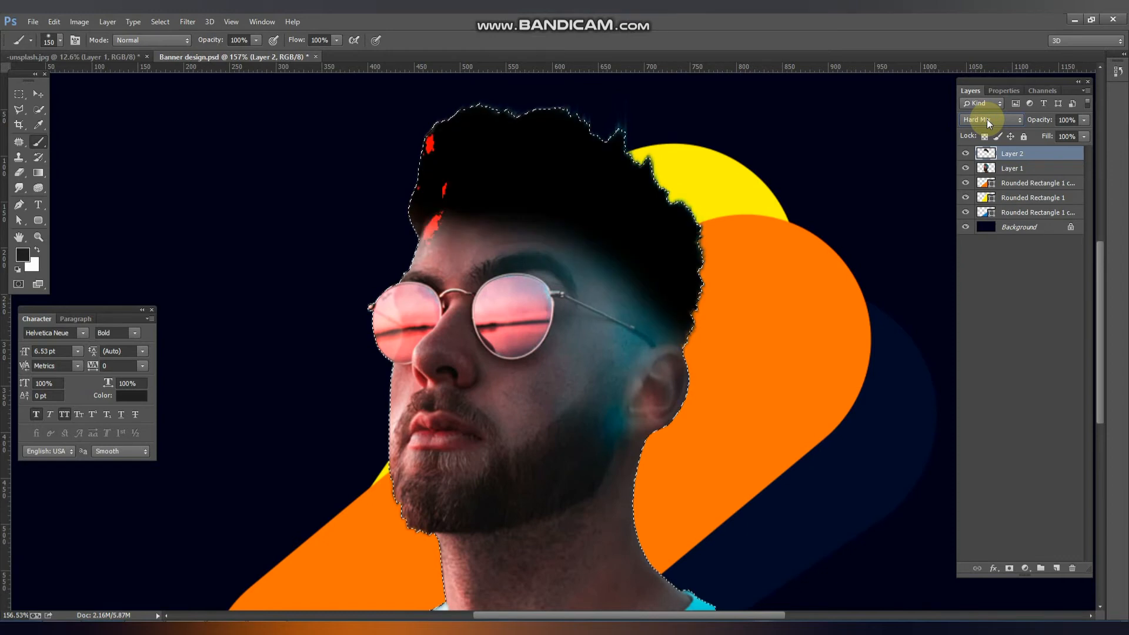
pyautogui.press('Up')
pyautogui.press('Up')
pyautogui.press('Up')
pyautogui.press('Up')
pyautogui.press('Up')
pyautogui.press('Up')
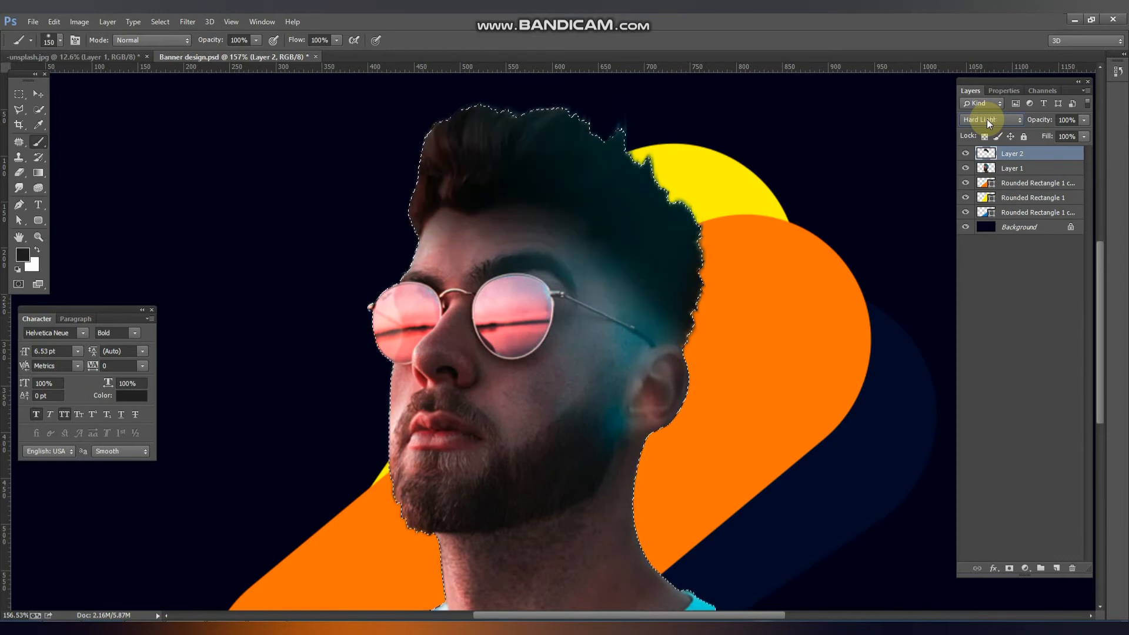
pyautogui.press('Down')
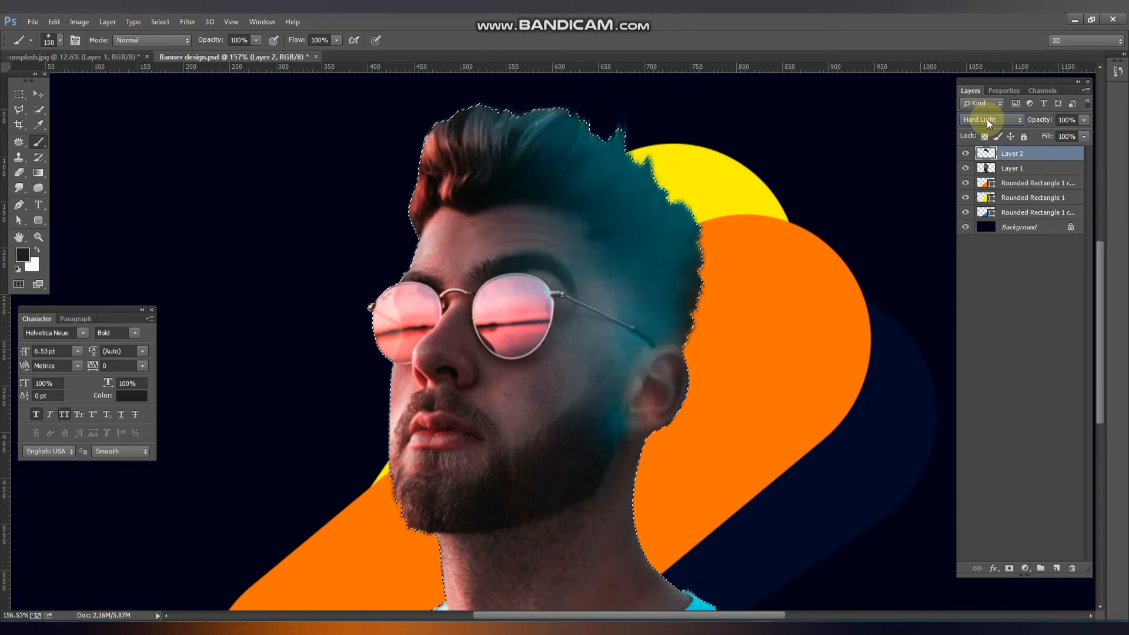
pyautogui.moveTo(1036, 120); pyautogui.dragTo(1016, 118)
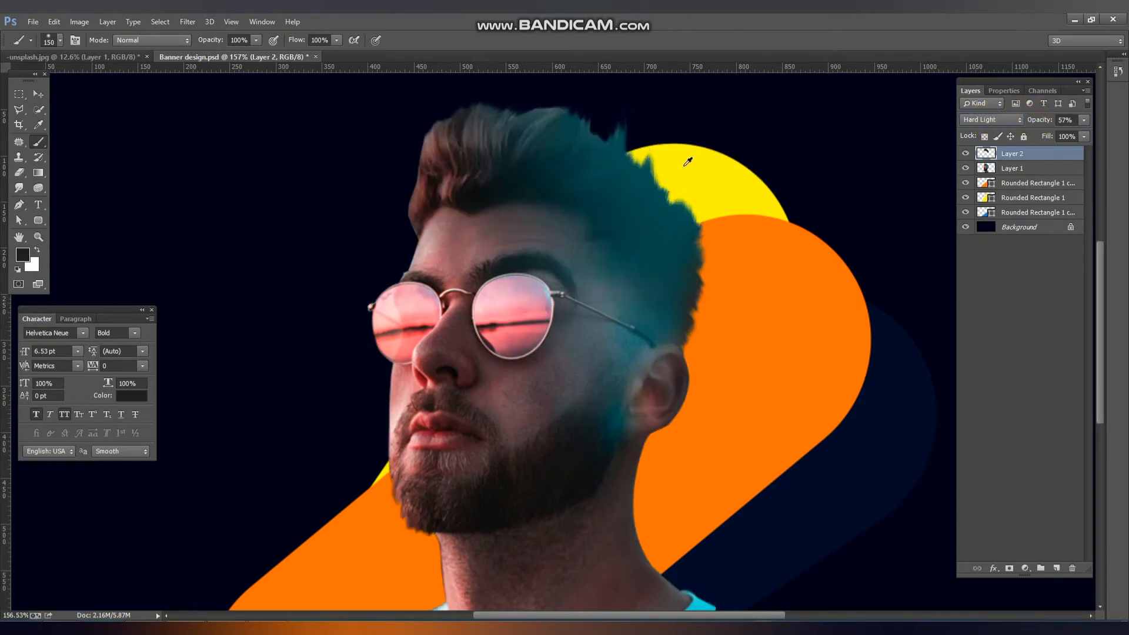
# Try other blend modes such as Difference, Saturation and Vivid Light on the hair layer, and return to Hard Light.
pyautogui.press('Down')
pyautogui.press('Down')
pyautogui.press('Down')
pyautogui.press('Down')
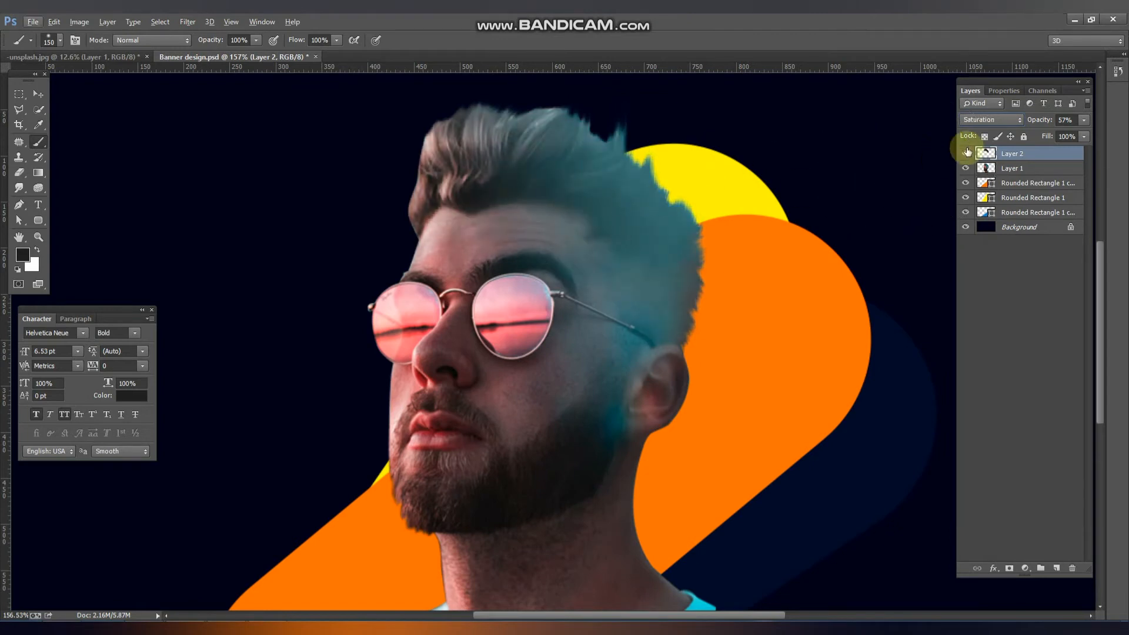
pyautogui.press('Up')
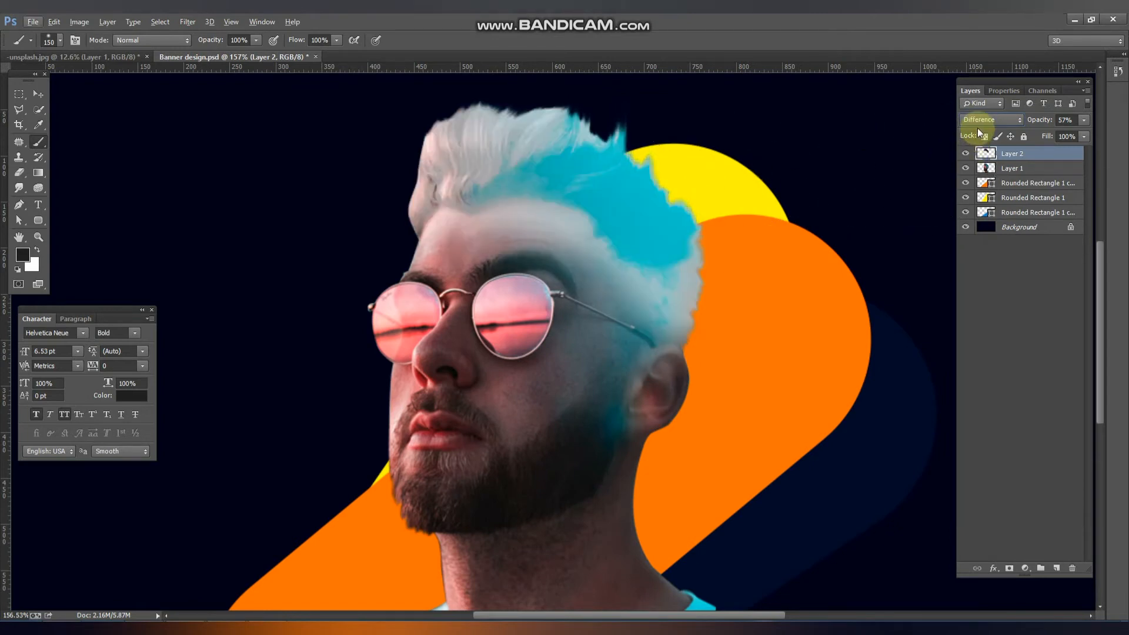
pyautogui.press('Up')
pyautogui.press('Up')
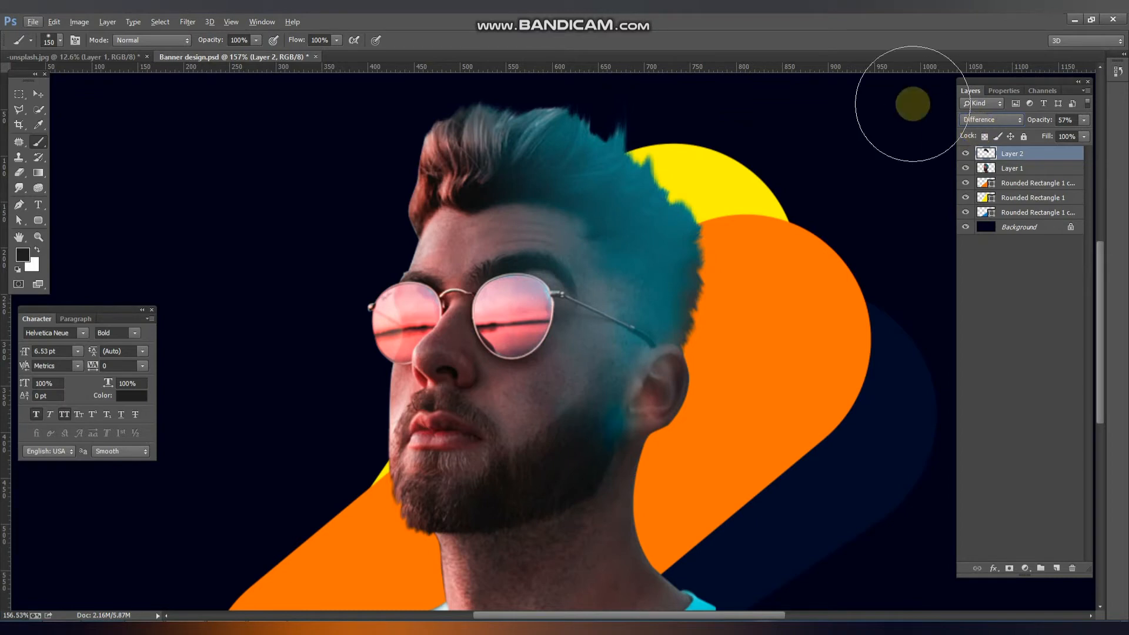
pyautogui.press('Up')
pyautogui.press('Up')
pyautogui.press('Up')
pyautogui.press('Up')
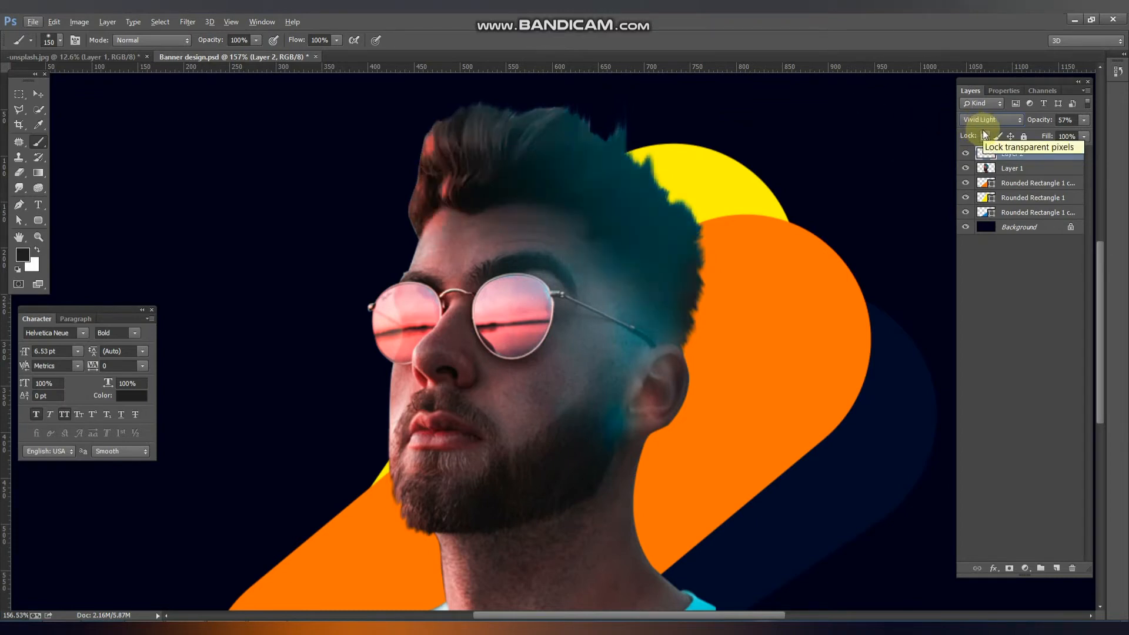
pyautogui.press('Up')
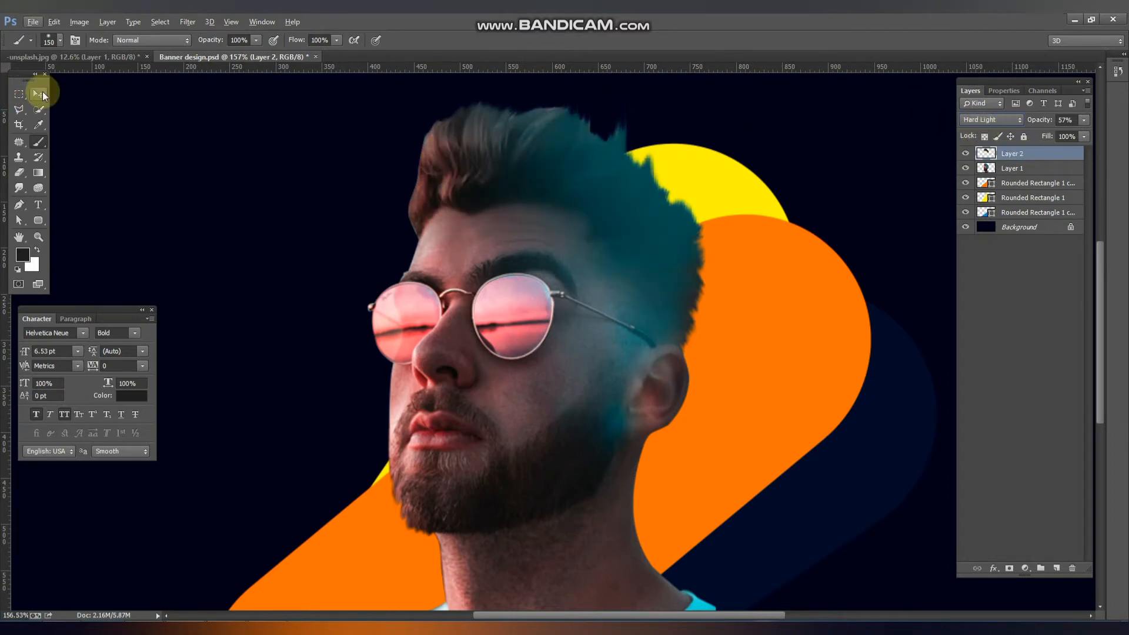
# Hide the dark hair layer briefly and show it again to compare the hair before and after.
pyautogui.click(40, 93)
pyautogui.click(967, 154)
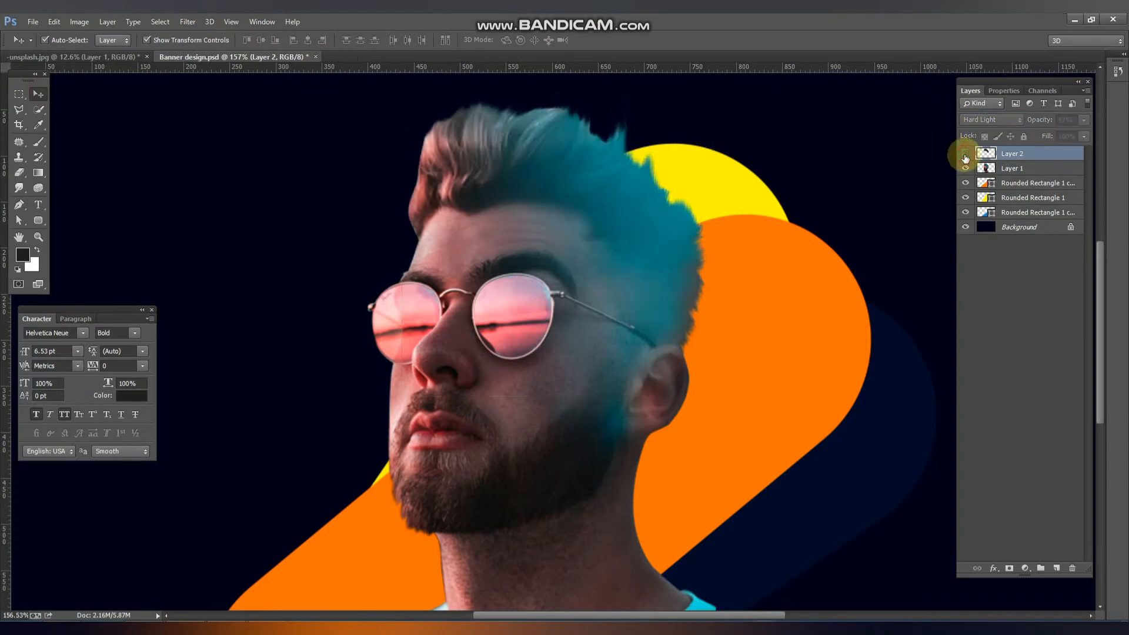
pyautogui.click(967, 154)
# Link the dark hair layer with the man's layer and save the banner.
pyautogui.keyDown('shift'); pyautogui.click(1021, 169); pyautogui.keyUp('shift')
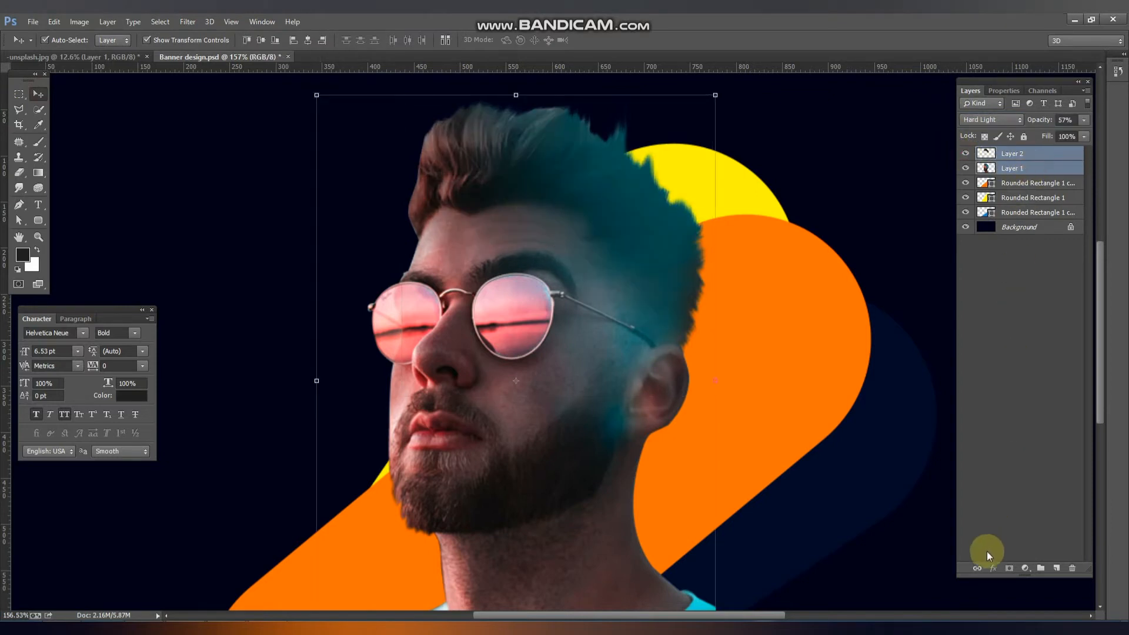
pyautogui.click(976, 568)
pyautogui.hotkey('ctrl', 's')
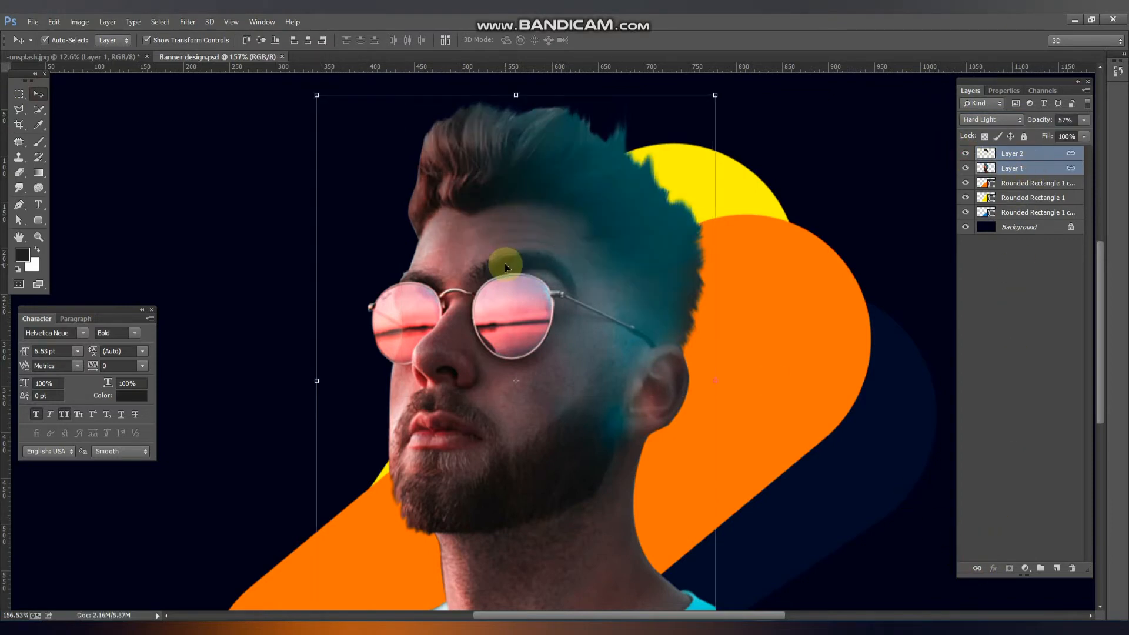
# Add the text "Fashion" on the empty navy area beside the man's face.
pyautogui.hotkey('ctrl', '1')
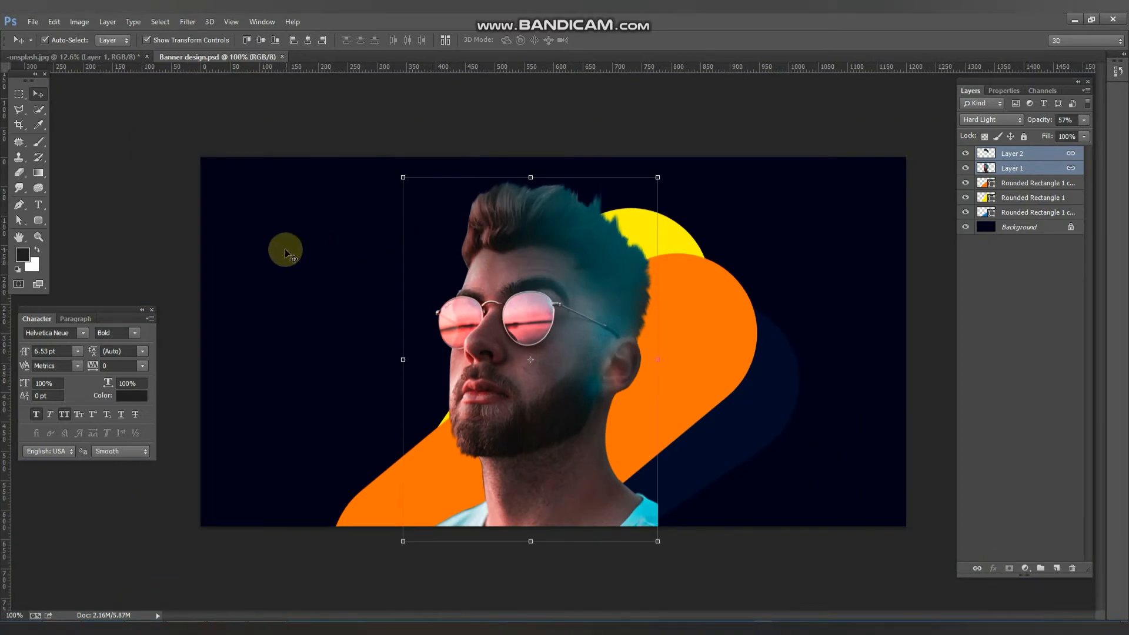
pyautogui.scroll(5, 228, 278)
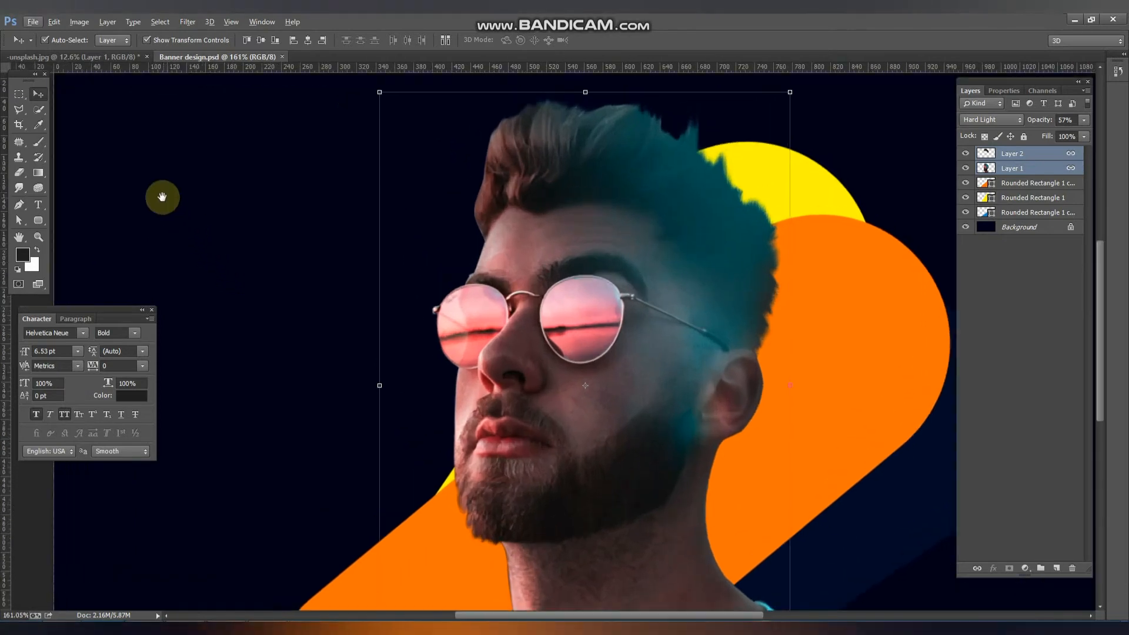
pyautogui.moveTo(163, 196); pyautogui.dragTo(344, 280)
pyautogui.press('t')
pyautogui.click(312, 364)
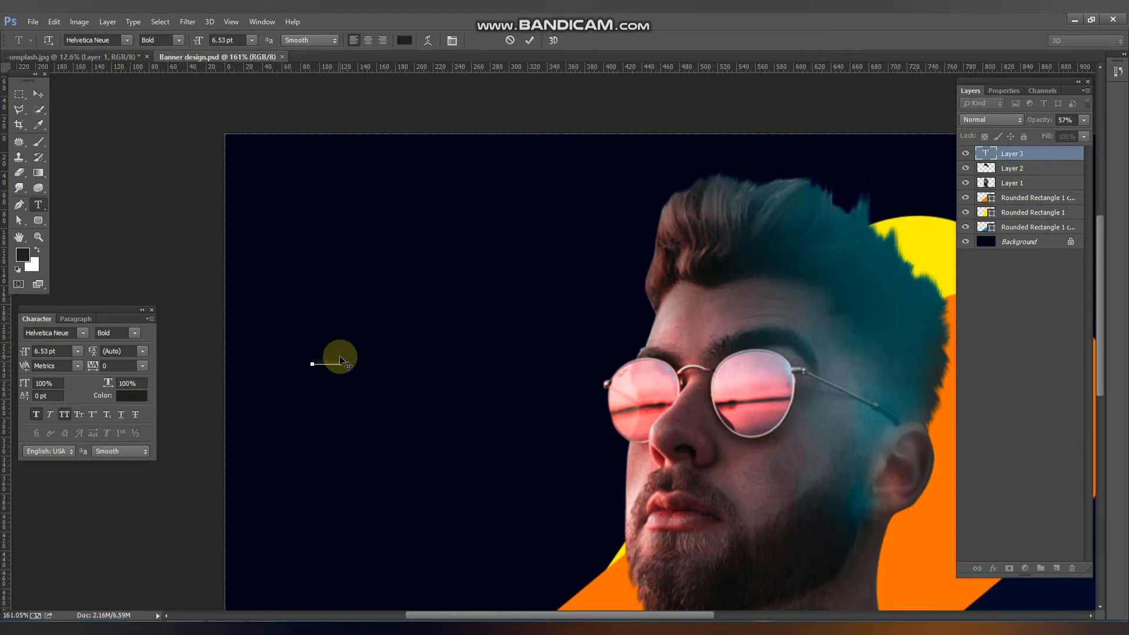
pyautogui.write('Fashion')
pyautogui.click(38, 93)
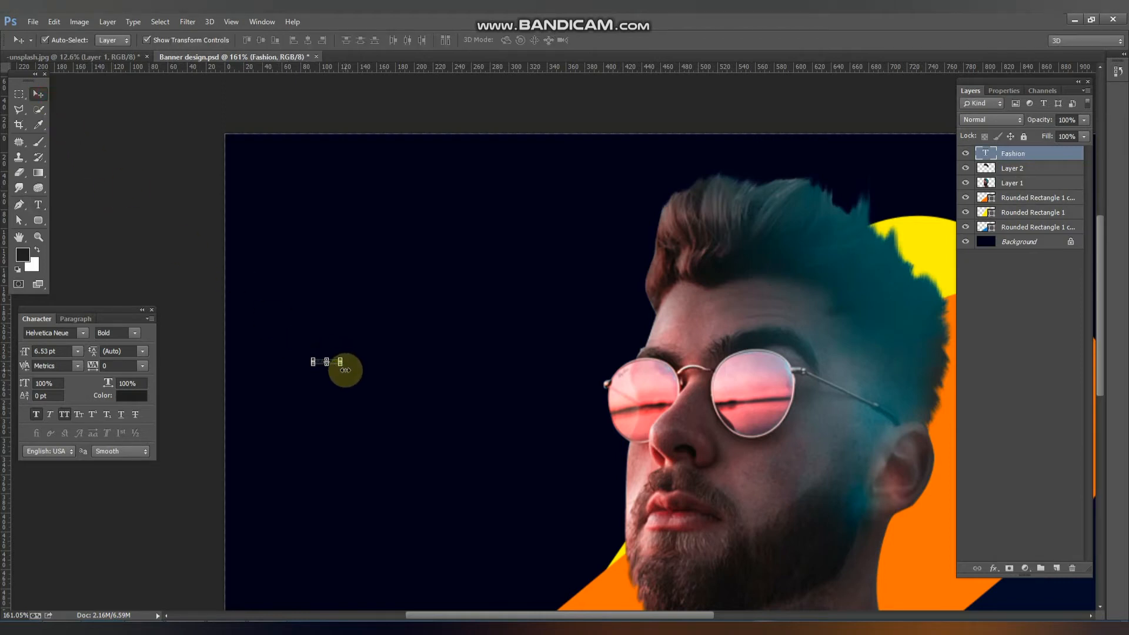
# Enlarge the "Fashion" text to about 63 pt and place it slightly higher beside the man's face.
pyautogui.moveTo(341, 369); pyautogui.dragTo(547, 496)
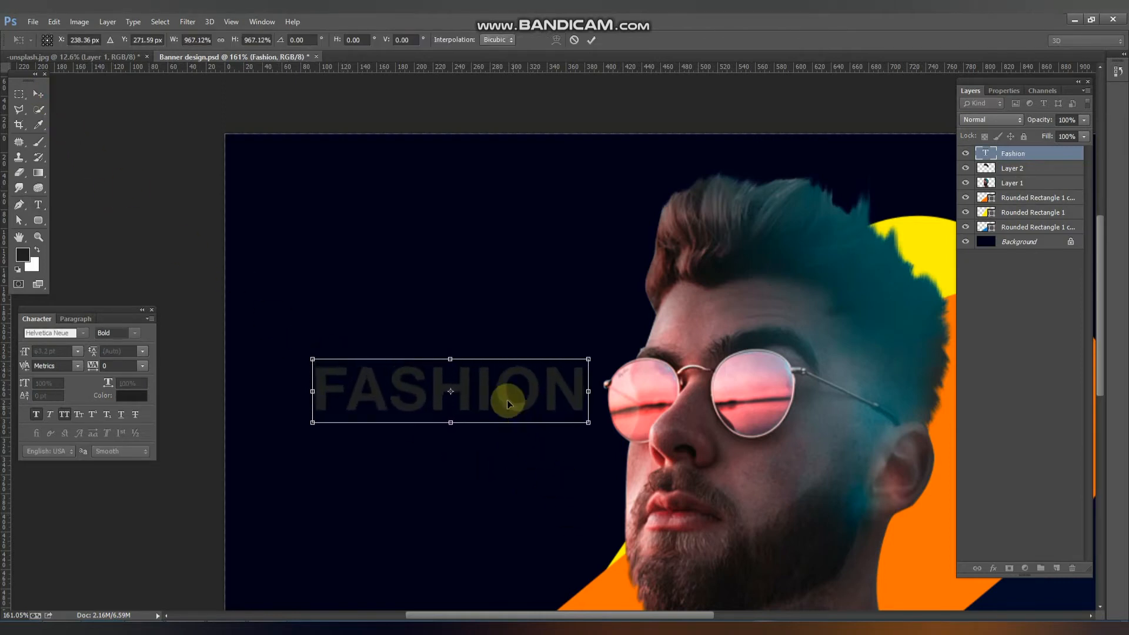
pyautogui.moveTo(504, 396); pyautogui.dragTo(510, 354)
pyautogui.doubleClick(496, 348)
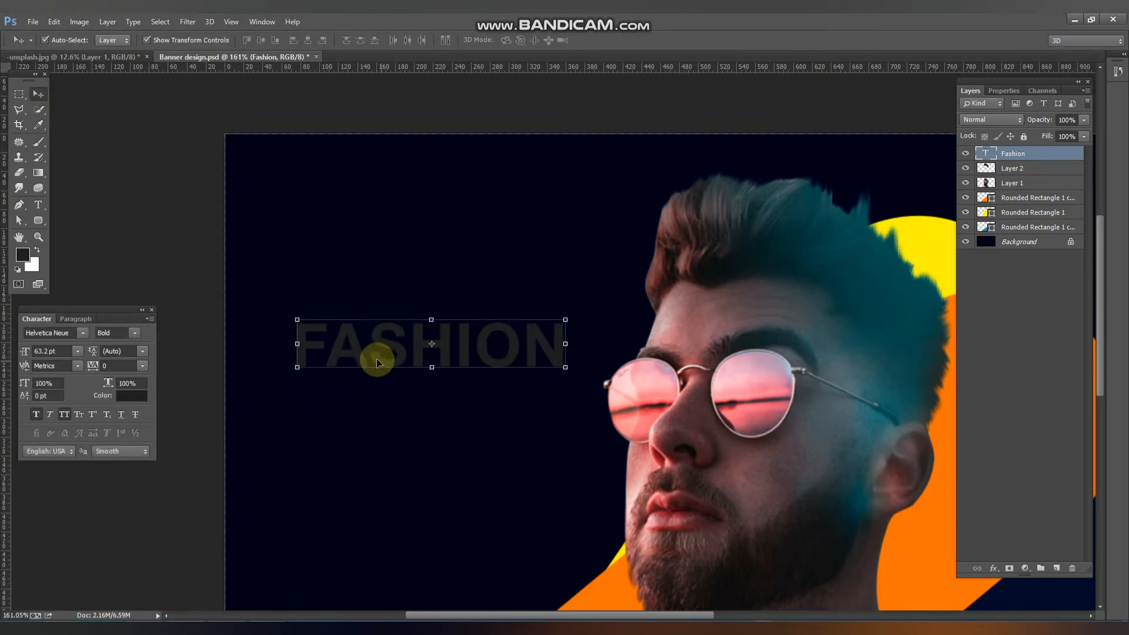
# Delete the letters "ashion" from the heading so only the "F" remains.
pyautogui.doubleClick(346, 346)
pyautogui.moveTo(328, 336); pyautogui.dragTo(597, 353)
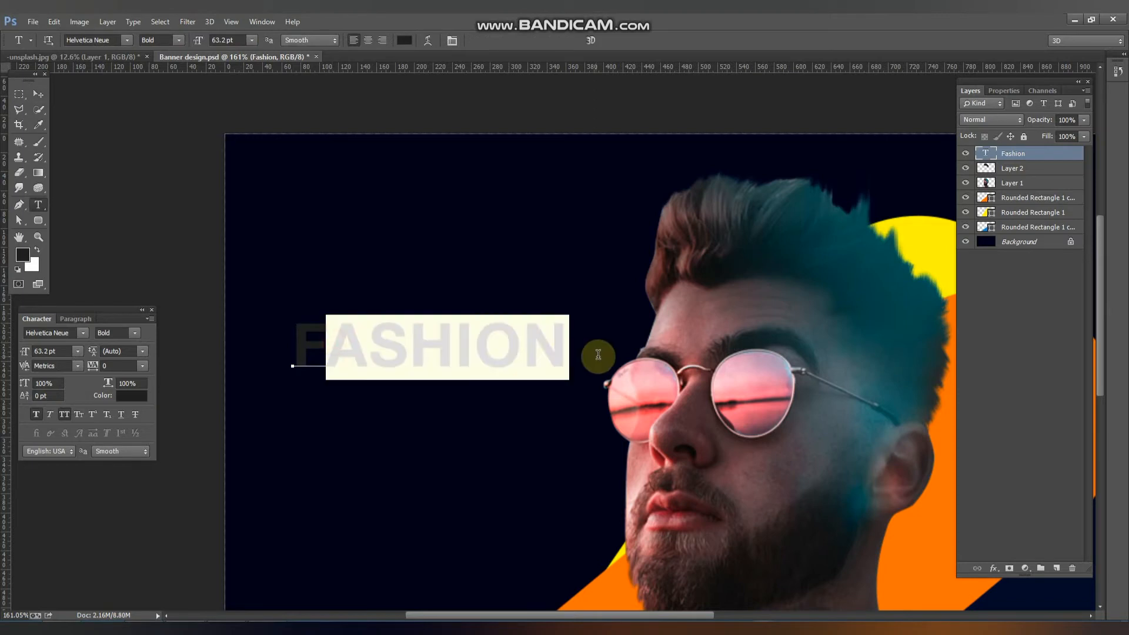
pyautogui.press('BackSpace')
pyautogui.click(38, 94)
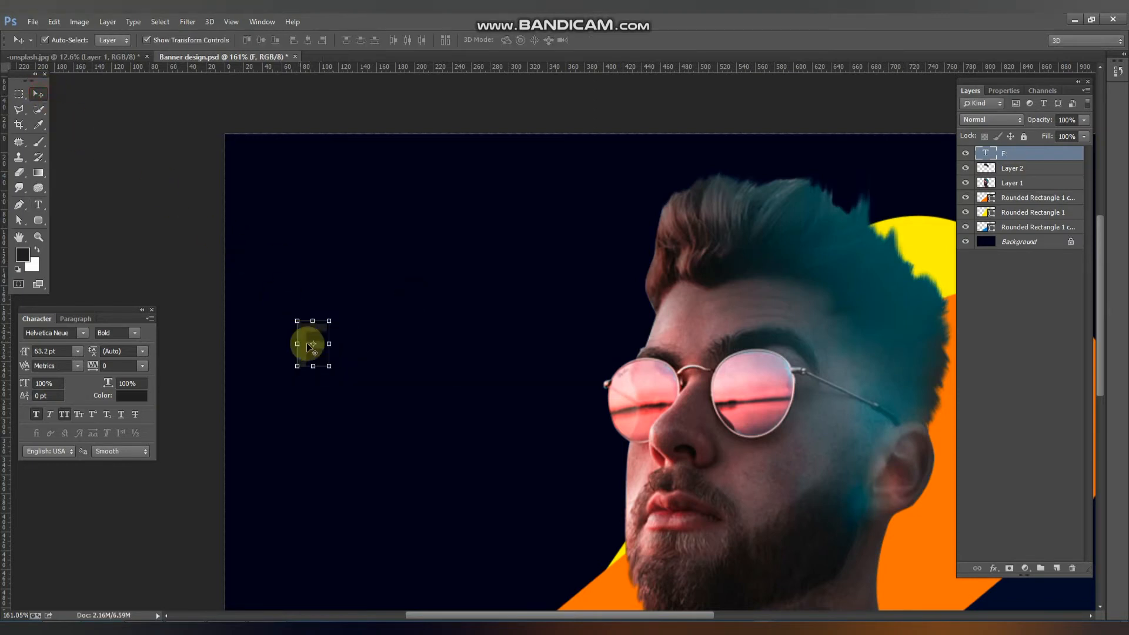
# Scale the letter "F" up to about 229 pt and save the banner.
pyautogui.click(330, 380)
pyautogui.moveTo(331, 382); pyautogui.dragTo(322, 352)
pyautogui.press('Return')
pyautogui.hotkey('ctrl', 's')
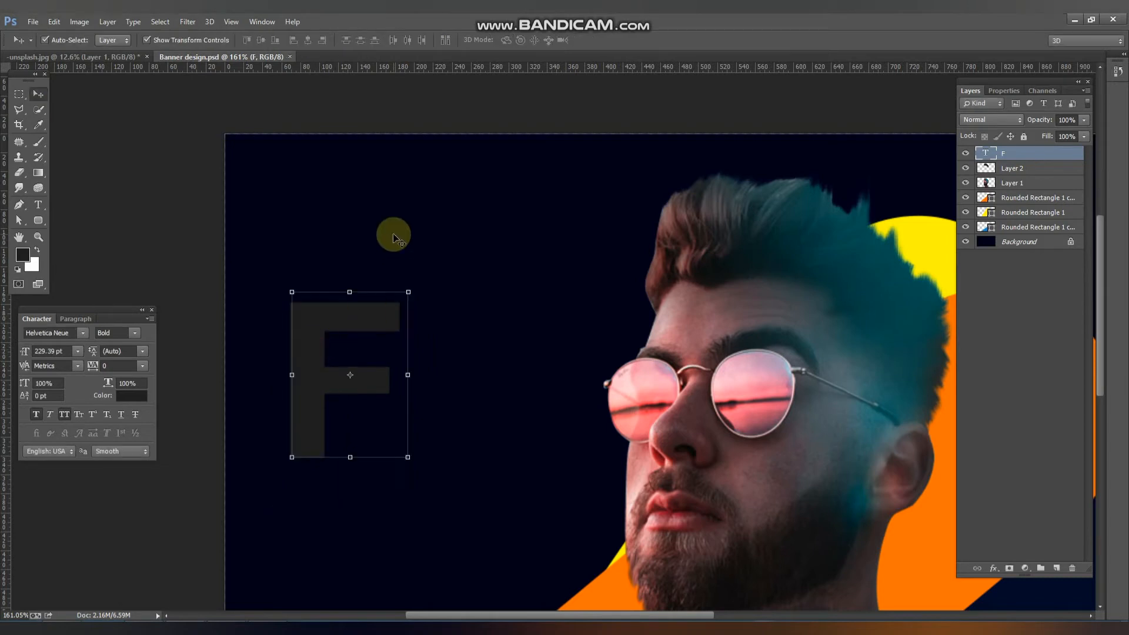
# Add a separate text layer reading "ashion" above the large F.
pyautogui.press('t')
pyautogui.click(384, 226)
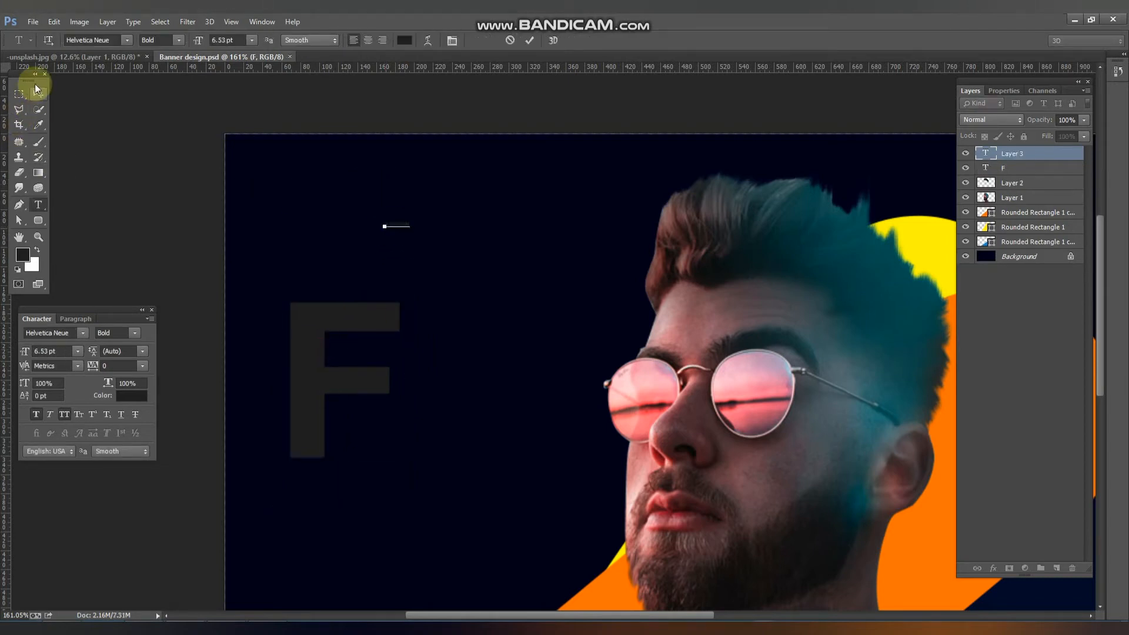
pyautogui.write('ashion')
pyautogui.click(36, 92)
# Scale the "ashion" text to about 36 pt and place it next to the end of the F's middle bar.
pyautogui.moveTo(412, 227); pyautogui.dragTo(560, 295)
pyautogui.moveTo(496, 227); pyautogui.dragTo(509, 358)
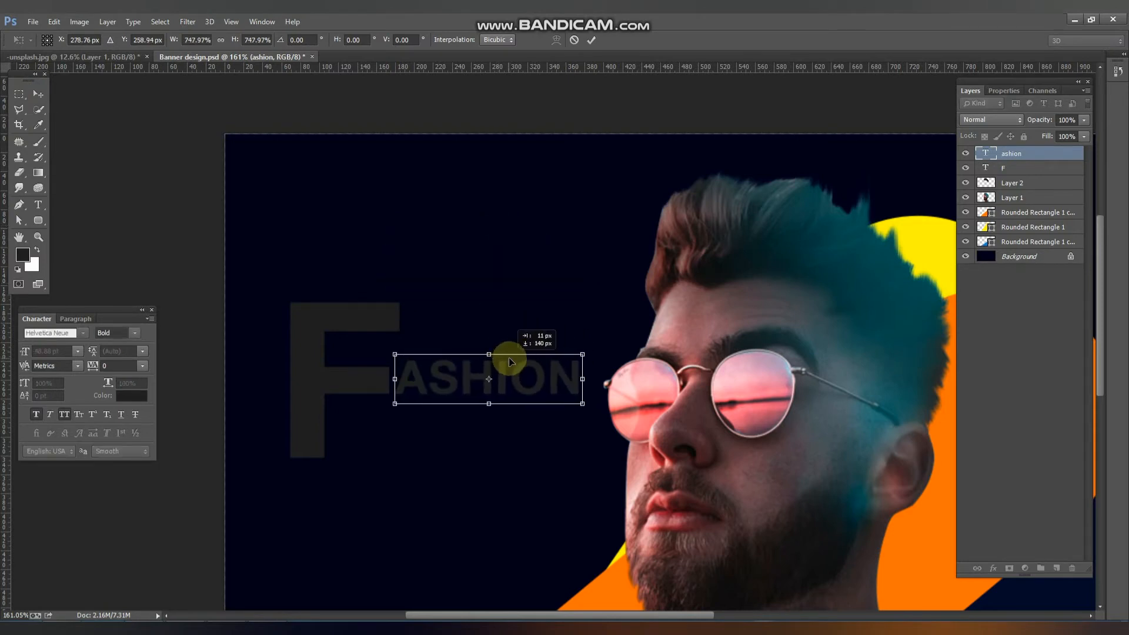
pyautogui.moveTo(584, 355); pyautogui.dragTo(503, 384)
pyautogui.hotkey('ctrl', 'z')
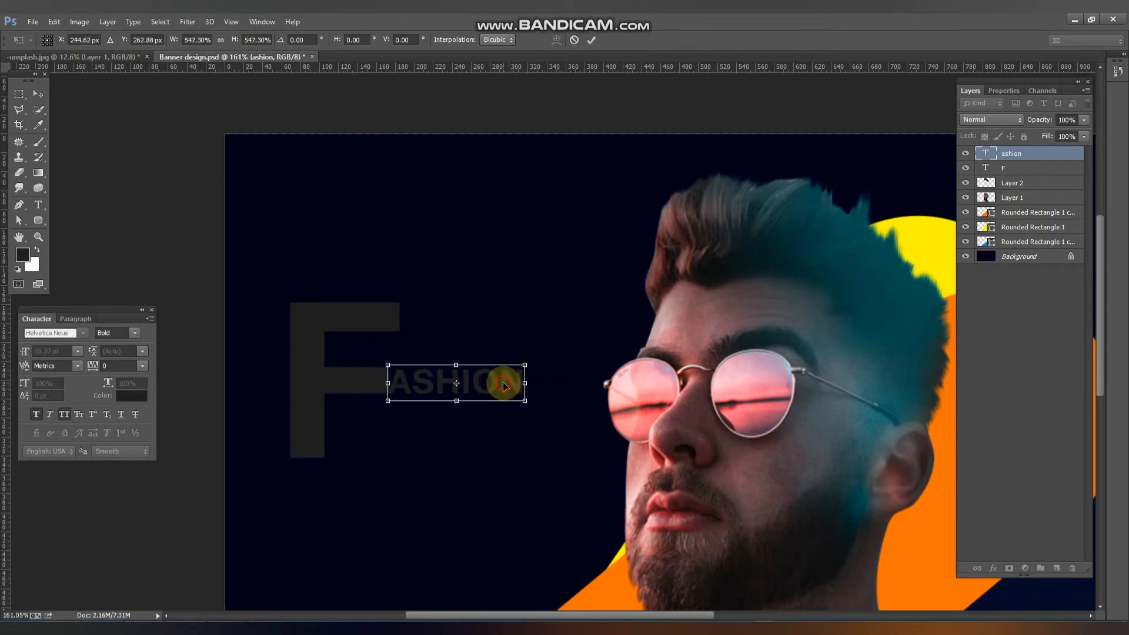
pyautogui.press('Return')
pyautogui.click(544, 439)
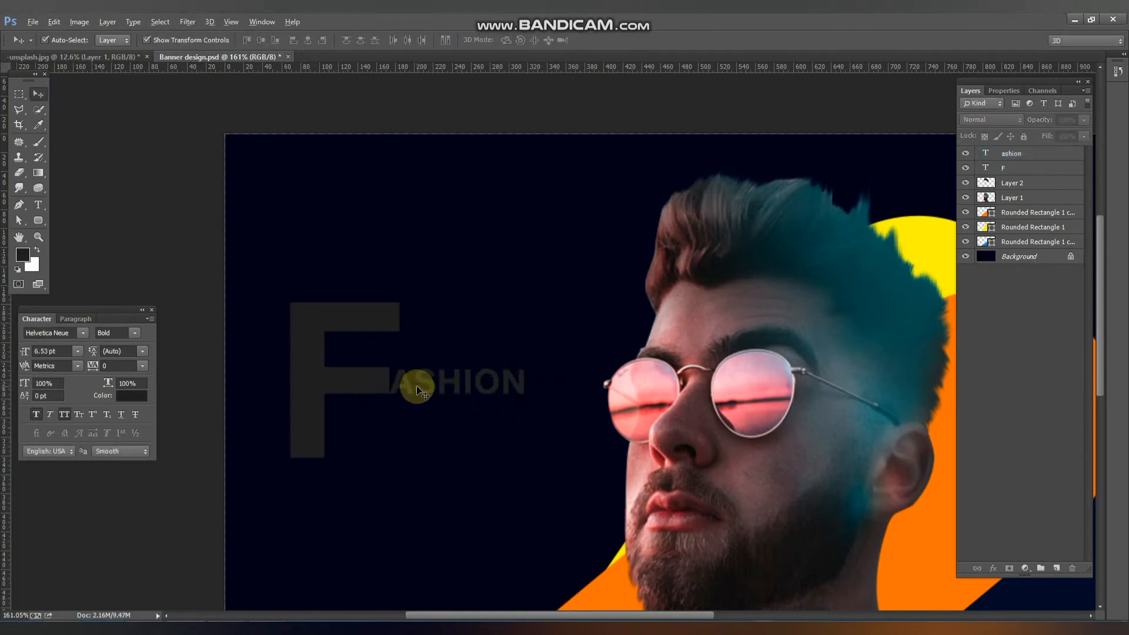
# Place a copy of the "ashion" text beside the foot of the large F and change its wording to "Illa".
pyautogui.moveTo(416, 386); pyautogui.dragTo(369, 443)
pyautogui.press('t')
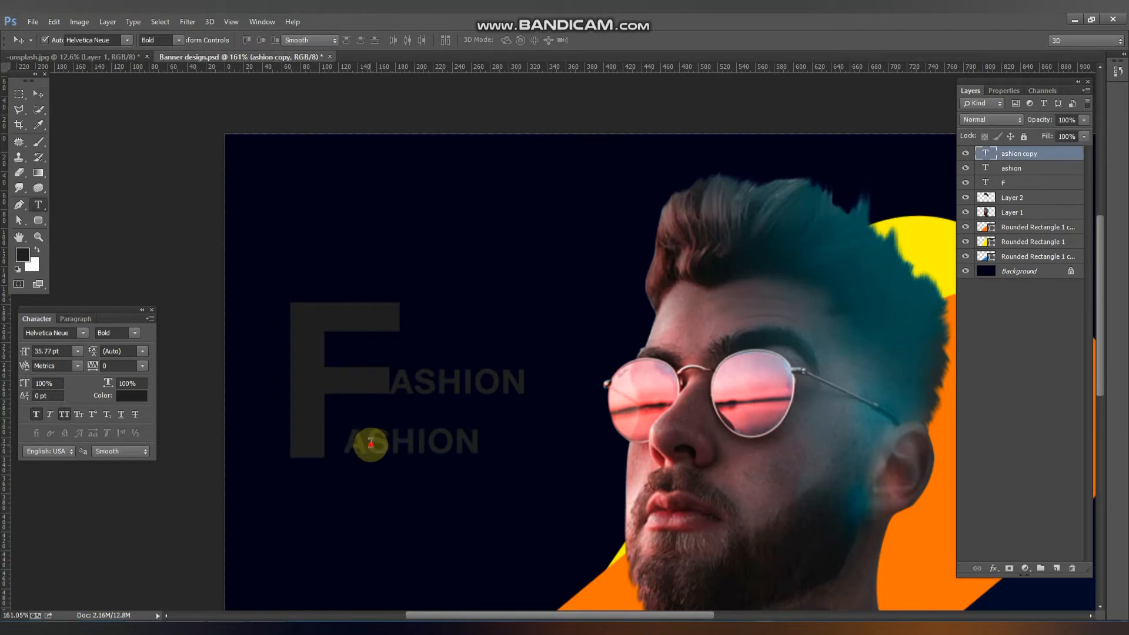
pyautogui.doubleClick(371, 443)
pyautogui.press('BackSpace')
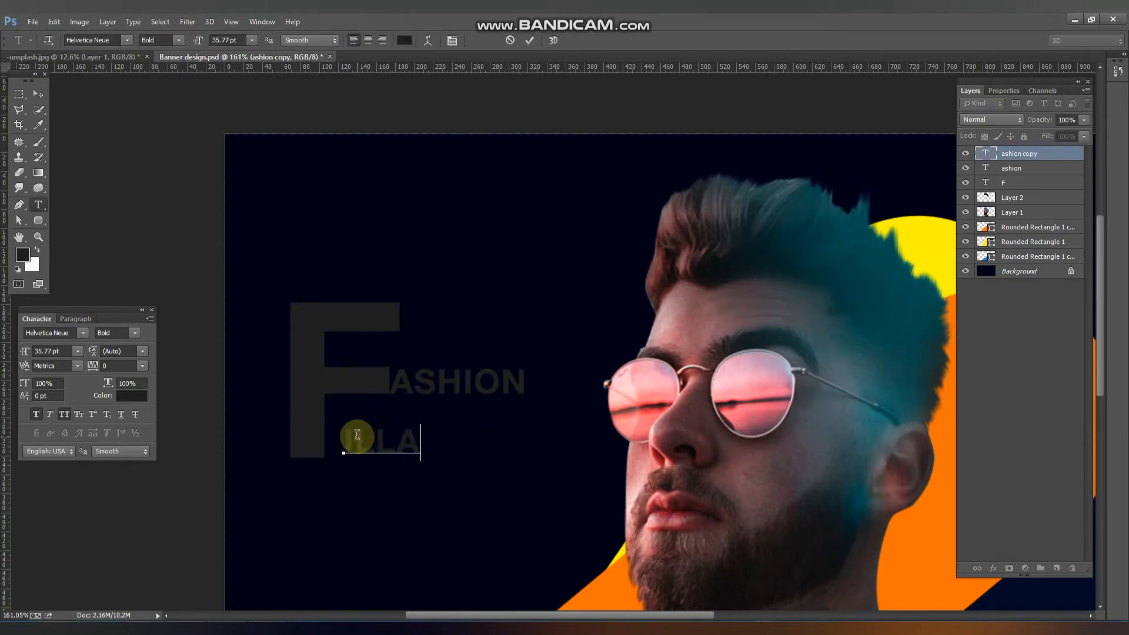
pyautogui.click(38, 93)
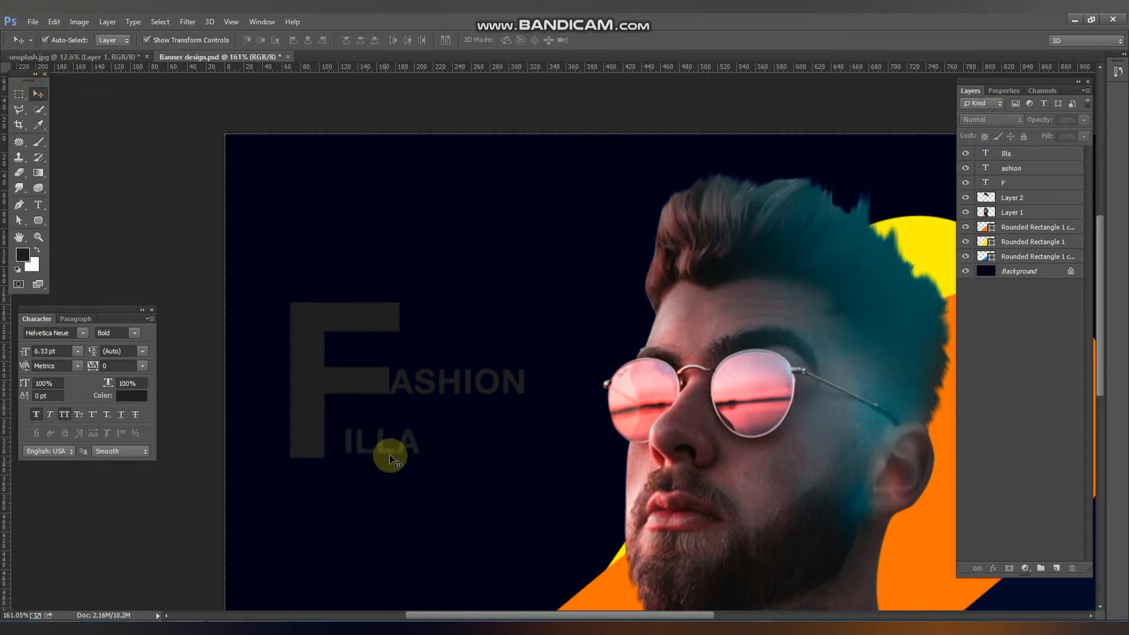
pyautogui.moveTo(389, 454); pyautogui.dragTo(371, 447)
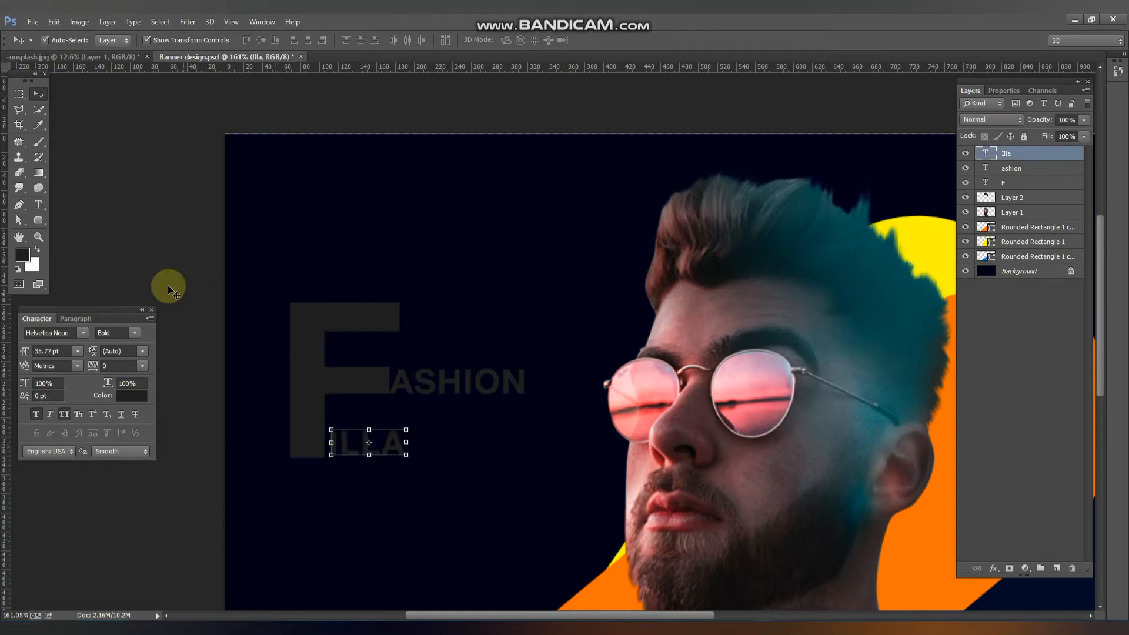
pyautogui.click(168, 288)
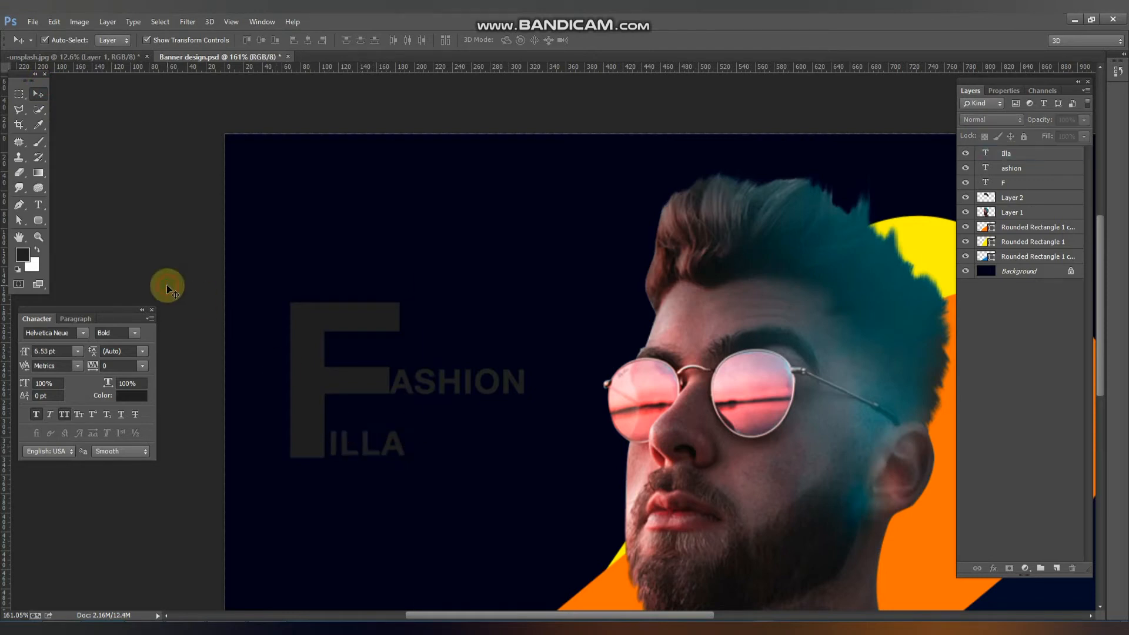
# With the large F's layer selected, set the foreground colour to orange #ff7200 sampled from the rounded shape.
pyautogui.click(317, 308)
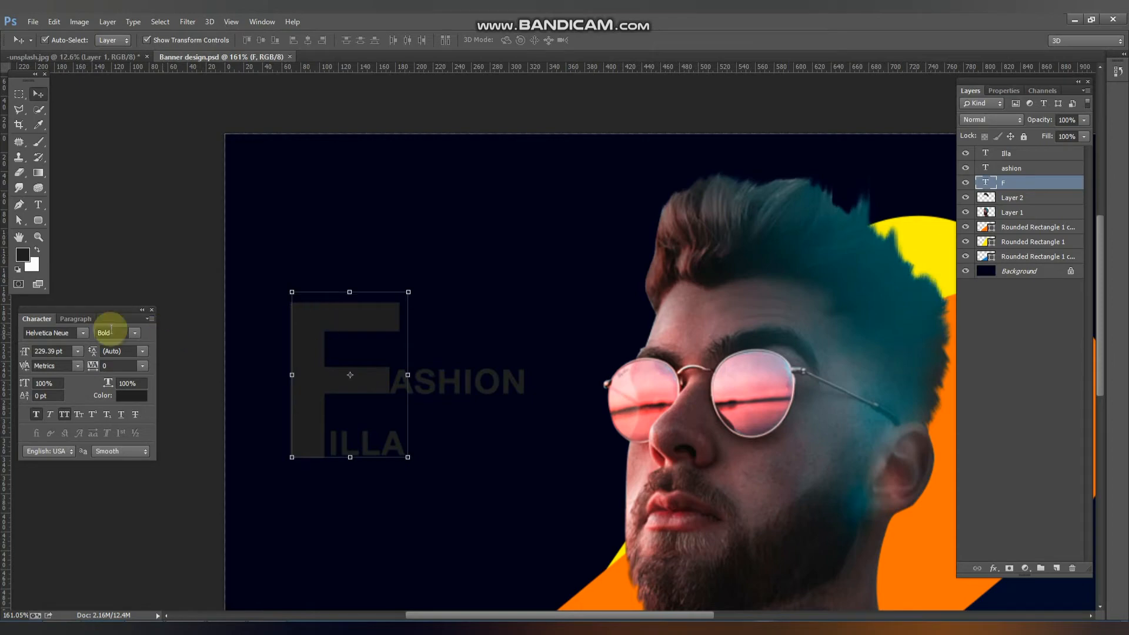
pyautogui.click(22, 254)
pyautogui.click(941, 533)
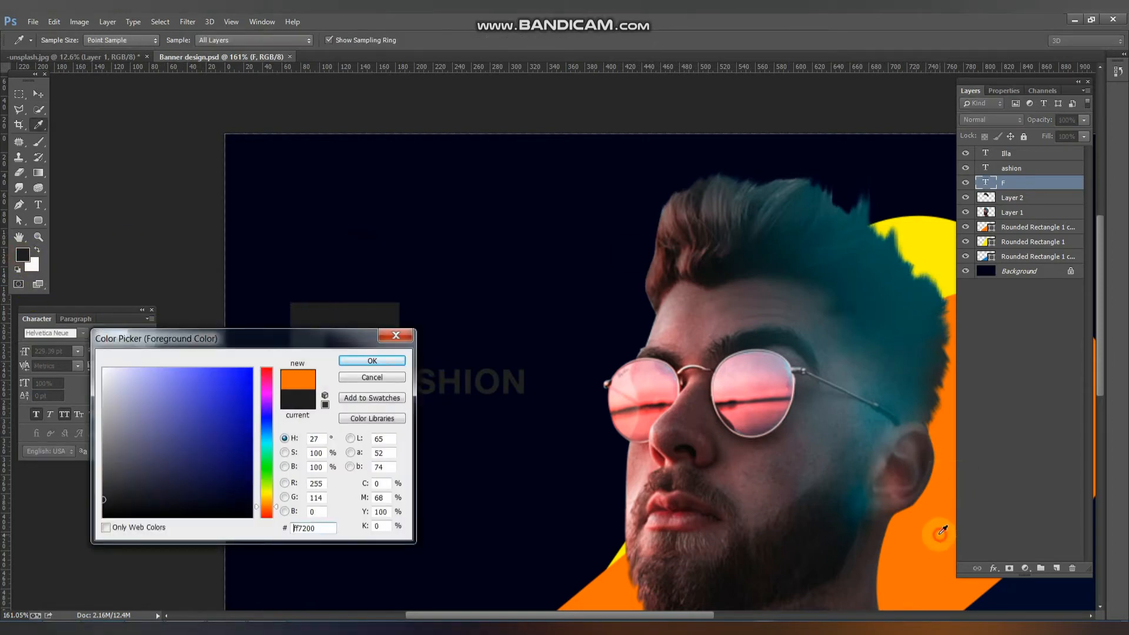
pyautogui.click(375, 361)
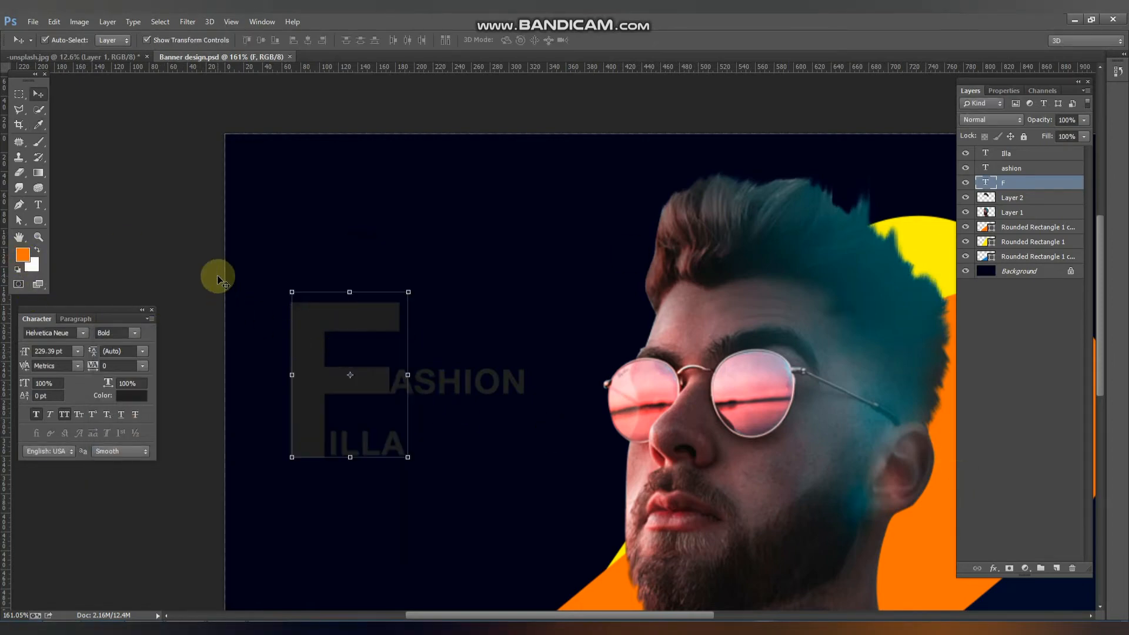
# Recolour the "F", "ashion" and "Illa" text layers white and save the banner.
pyautogui.click(402, 318)
pyautogui.click(448, 382)
pyautogui.click(374, 447)
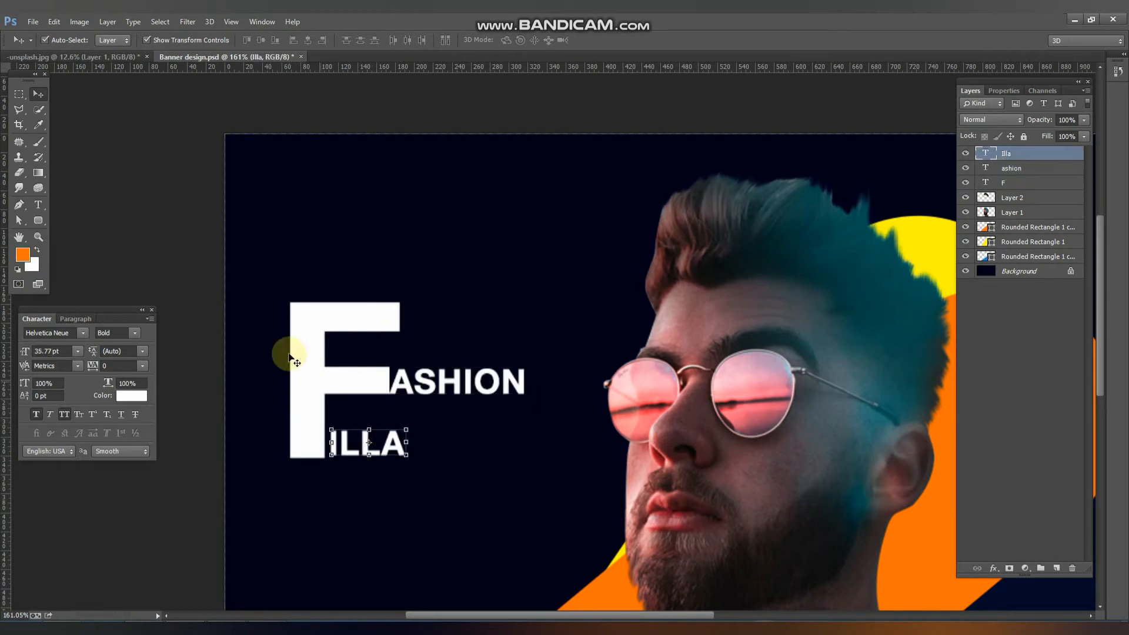
pyautogui.click(164, 272)
pyautogui.hotkey('ctrl', '0')
pyautogui.hotkey('ctrl', 's')
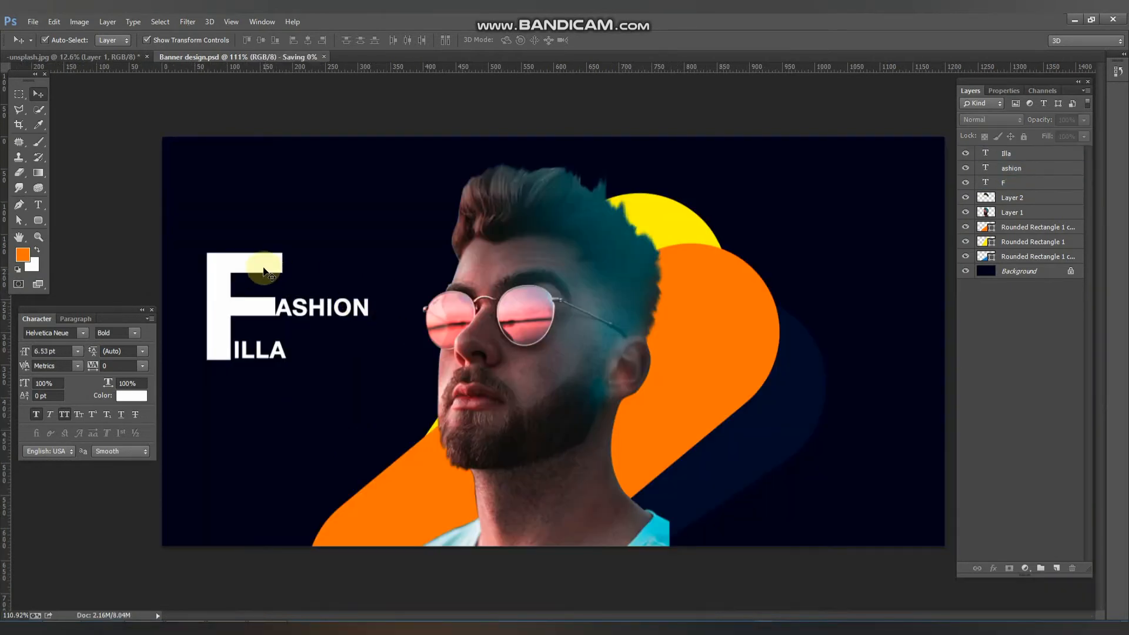
# Scale the "F", "ashion" and "Illa" text layers up together until the F is about 275 pt.
pyautogui.moveTo(198, 236); pyautogui.dragTo(269, 331)
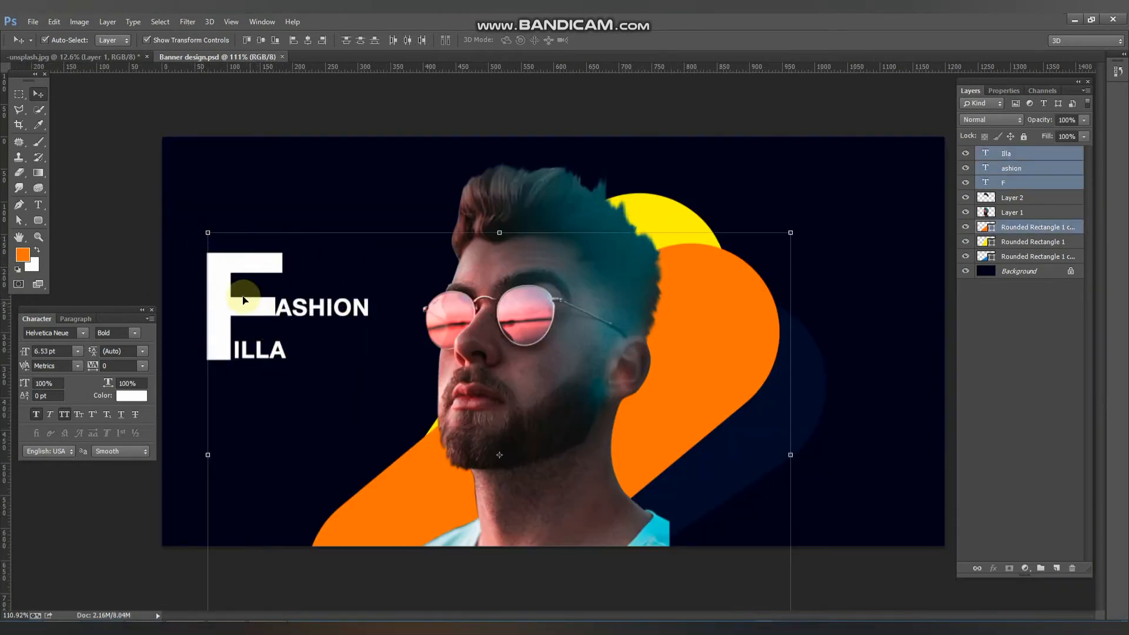
pyautogui.moveTo(206, 201); pyautogui.dragTo(284, 377)
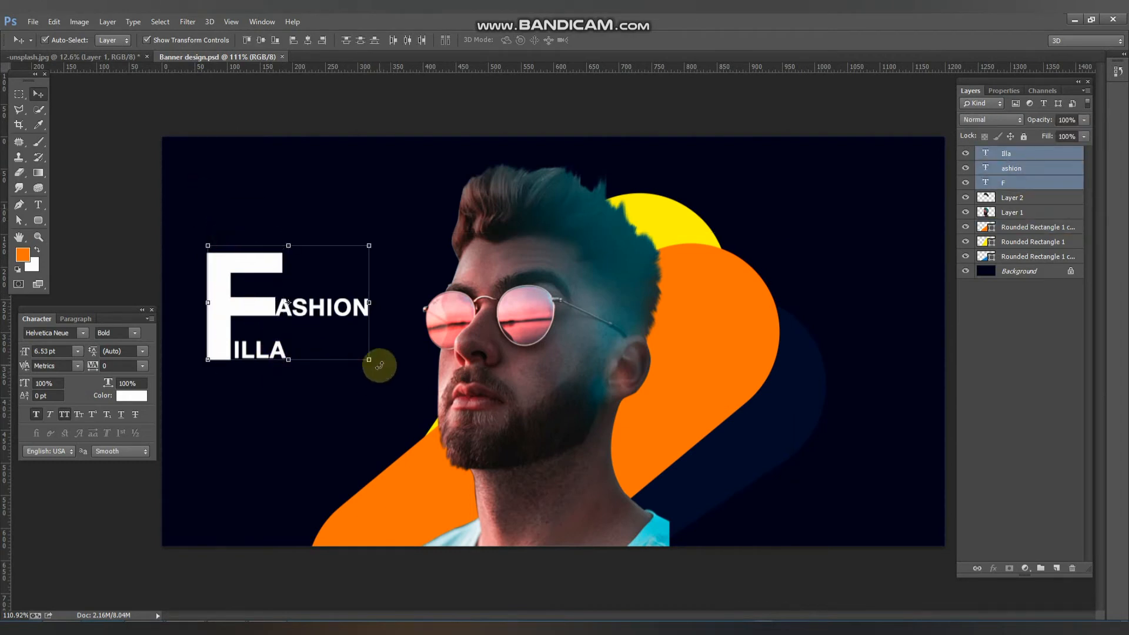
pyautogui.moveTo(369, 360); pyautogui.dragTo(401, 382)
pyautogui.press('Return')
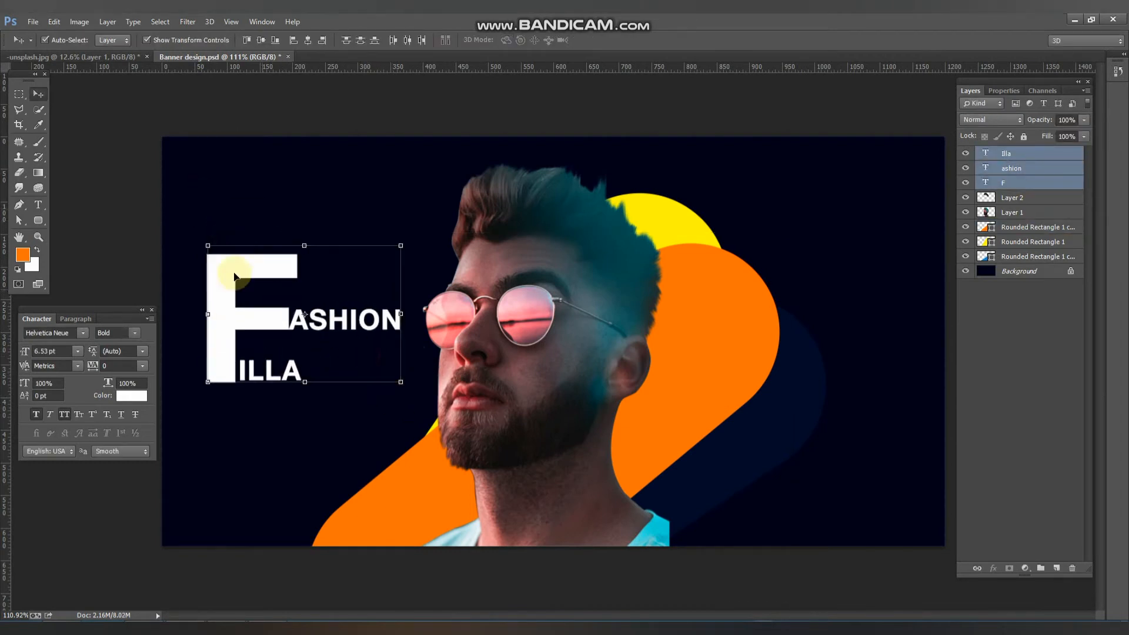
pyautogui.click(104, 207)
pyautogui.scroll(2, 236, 350)
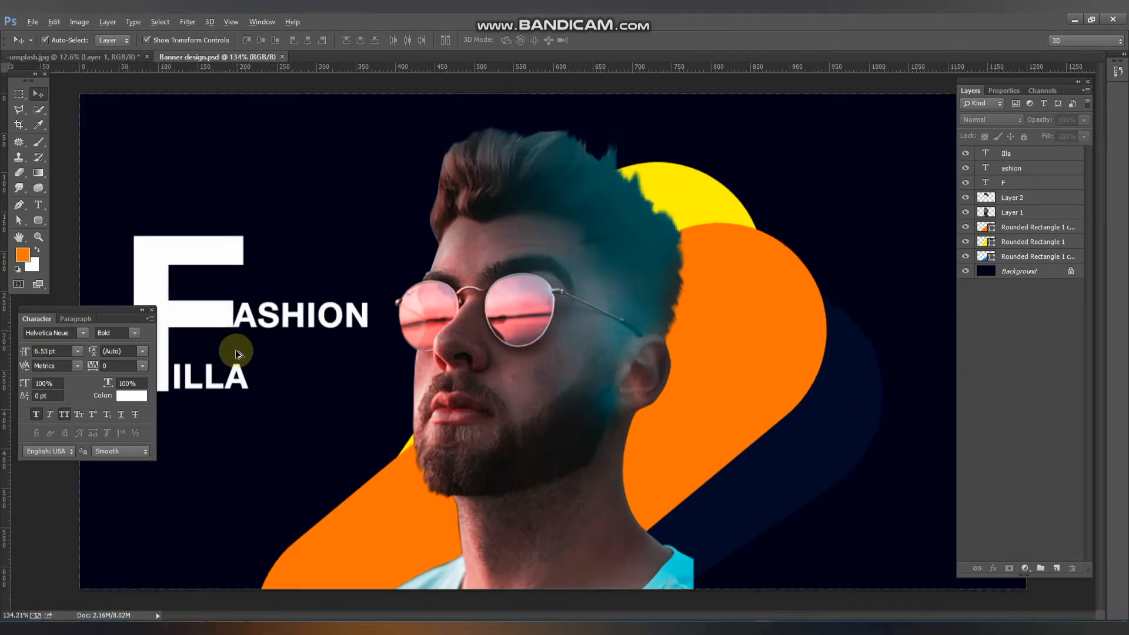
pyautogui.moveTo(237, 360); pyautogui.dragTo(324, 245)
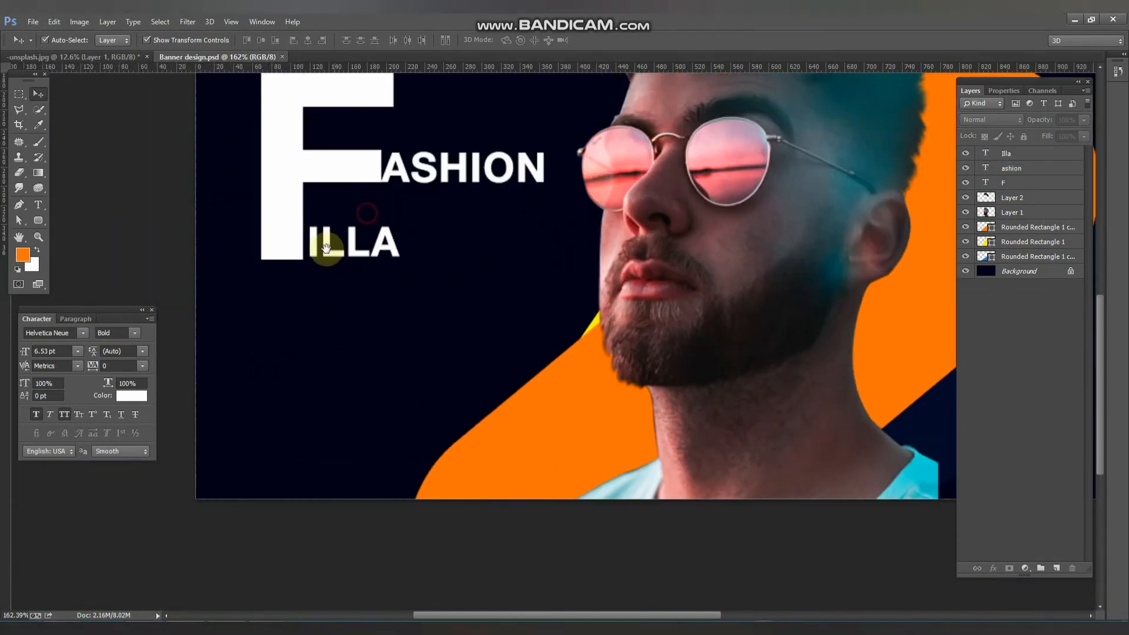
pyautogui.click(35, 206)
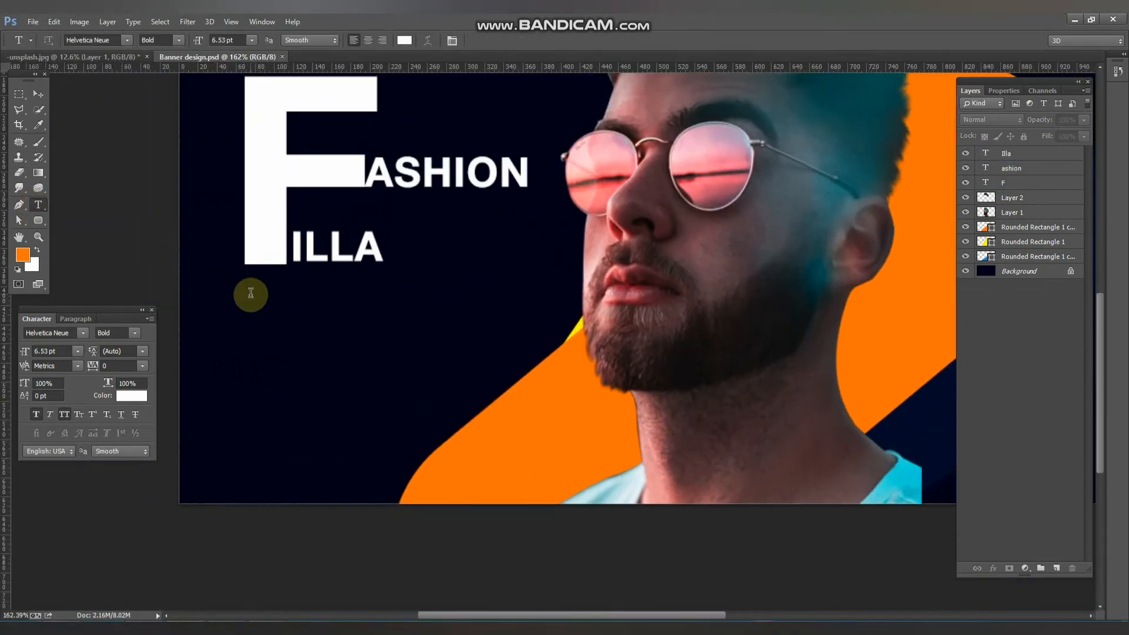
pyautogui.moveTo(247, 294); pyautogui.dragTo(512, 356)
pyautogui.click(37, 94)
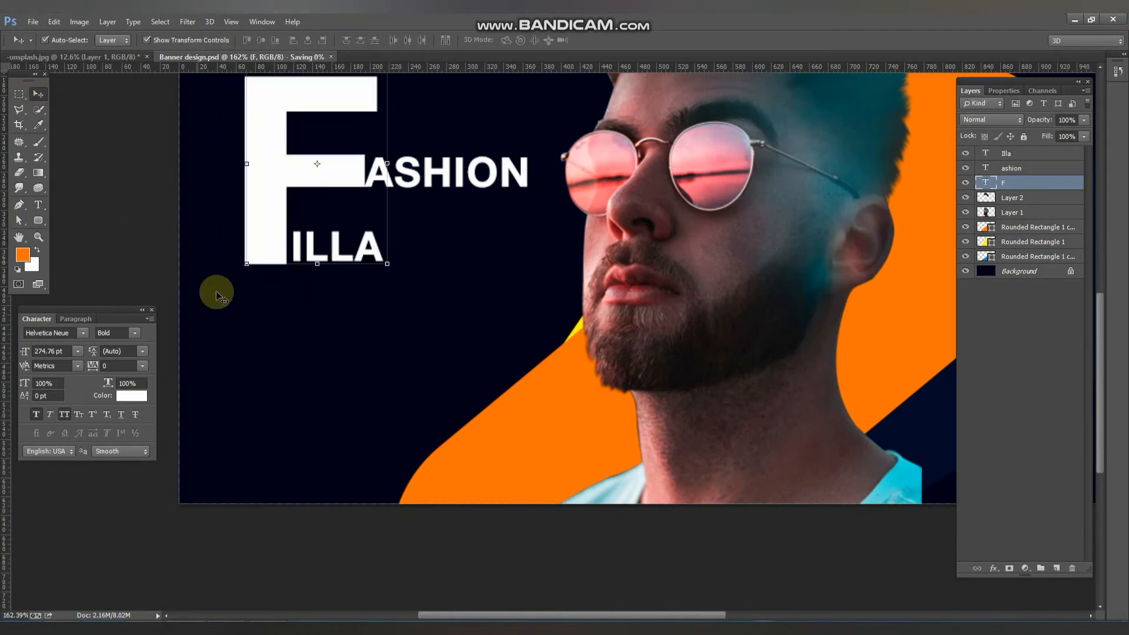
pyautogui.click(260, 353)
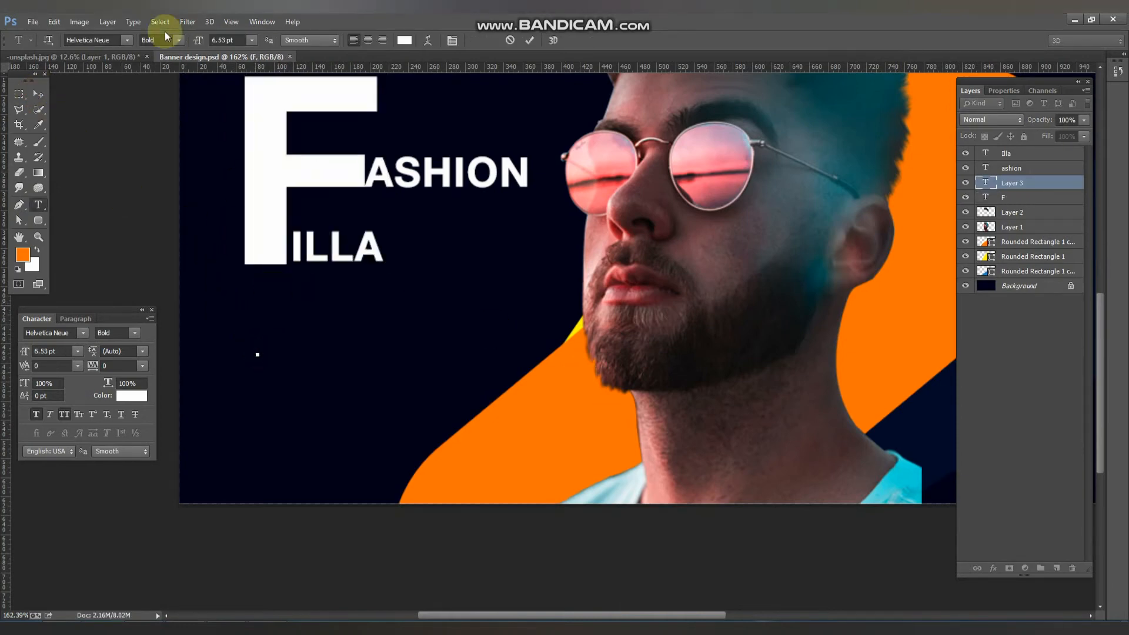
pyautogui.click(133, 22)
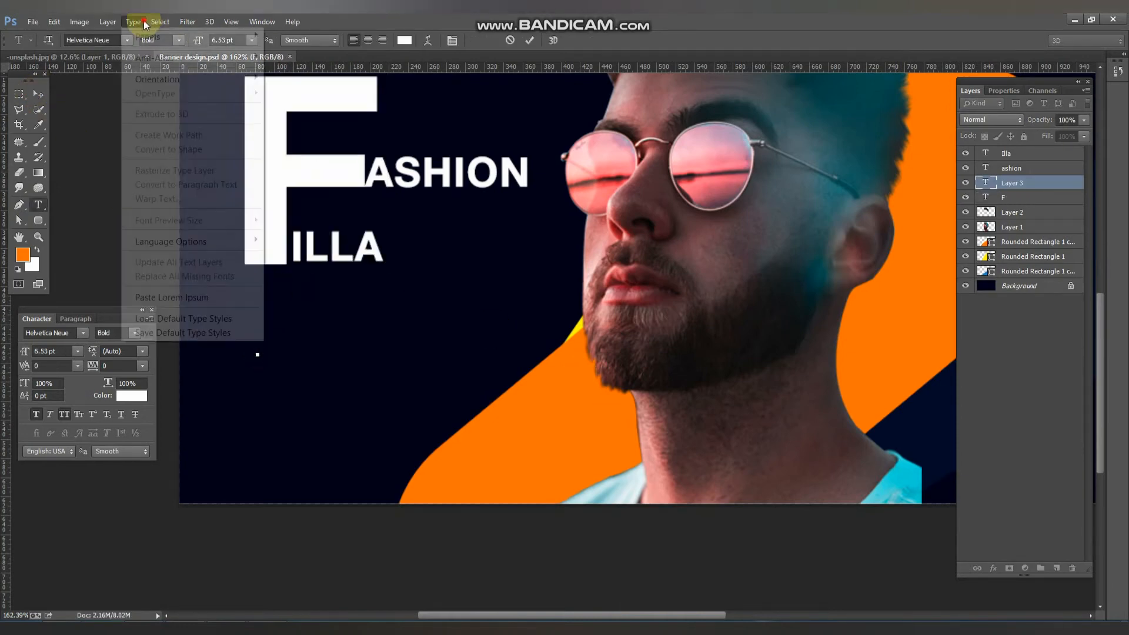
pyautogui.click(176, 297)
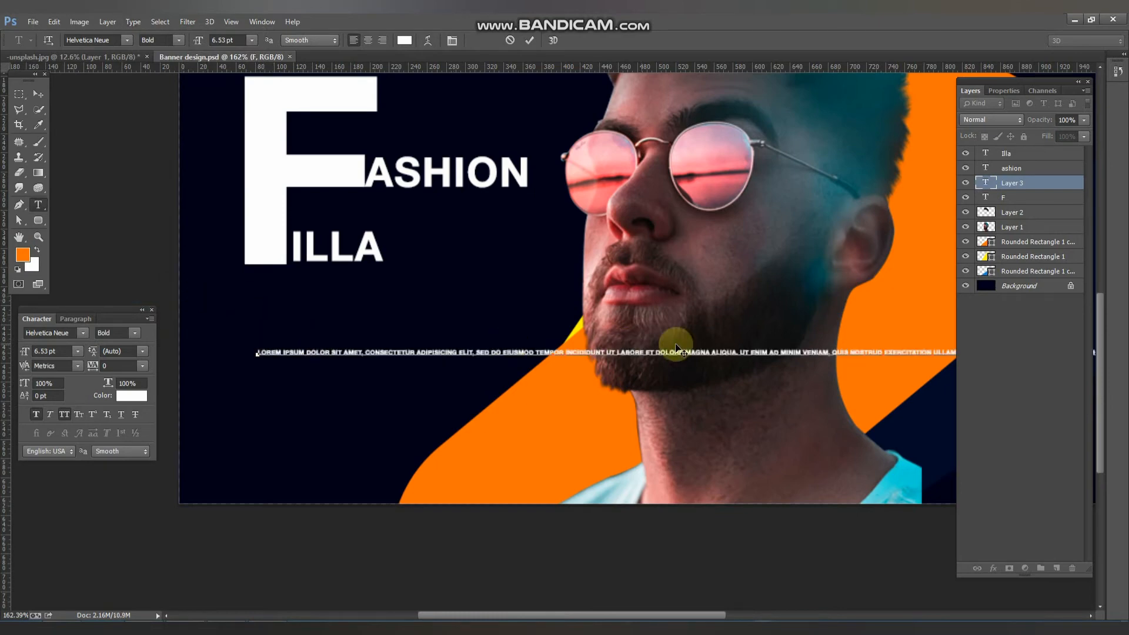
pyautogui.hotkey('ctrl', 'a')
pyautogui.press('BackSpace')
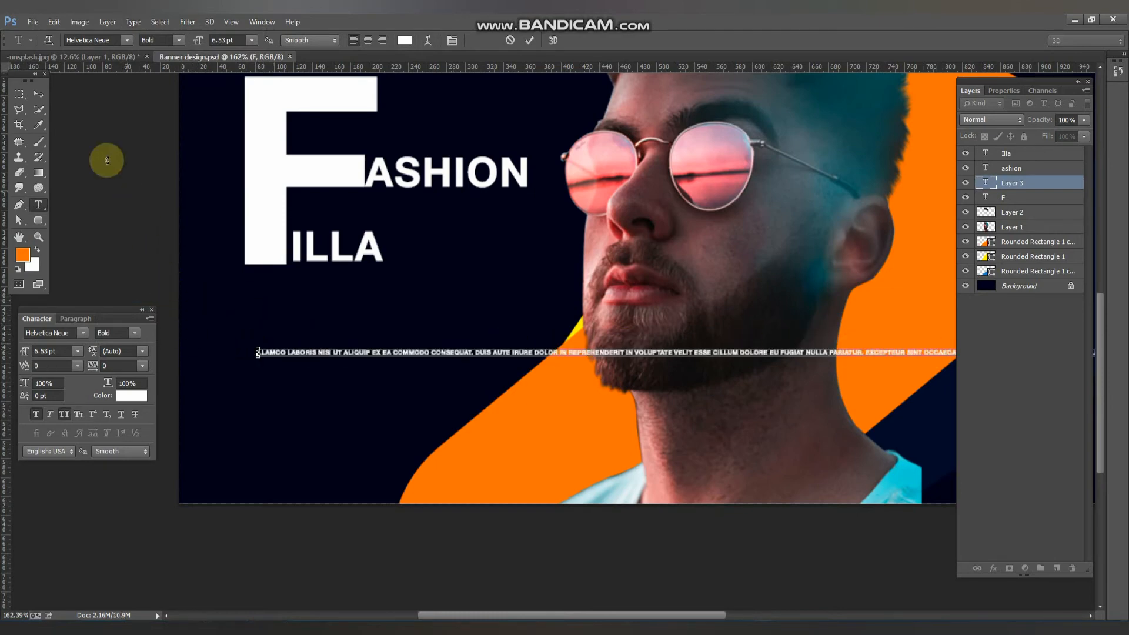
pyautogui.click(37, 93)
pyautogui.press('Delete')
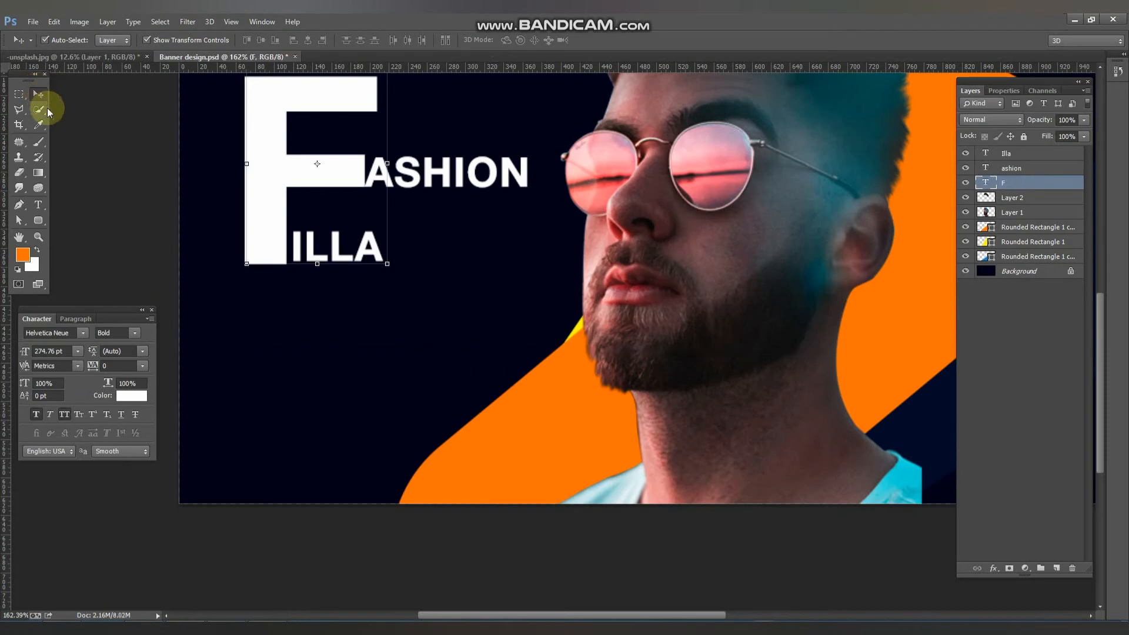
# Add a "Lorem ipsum dolor sit amet" placeholder text layer below the "Filla" title and save.
pyautogui.press('t')
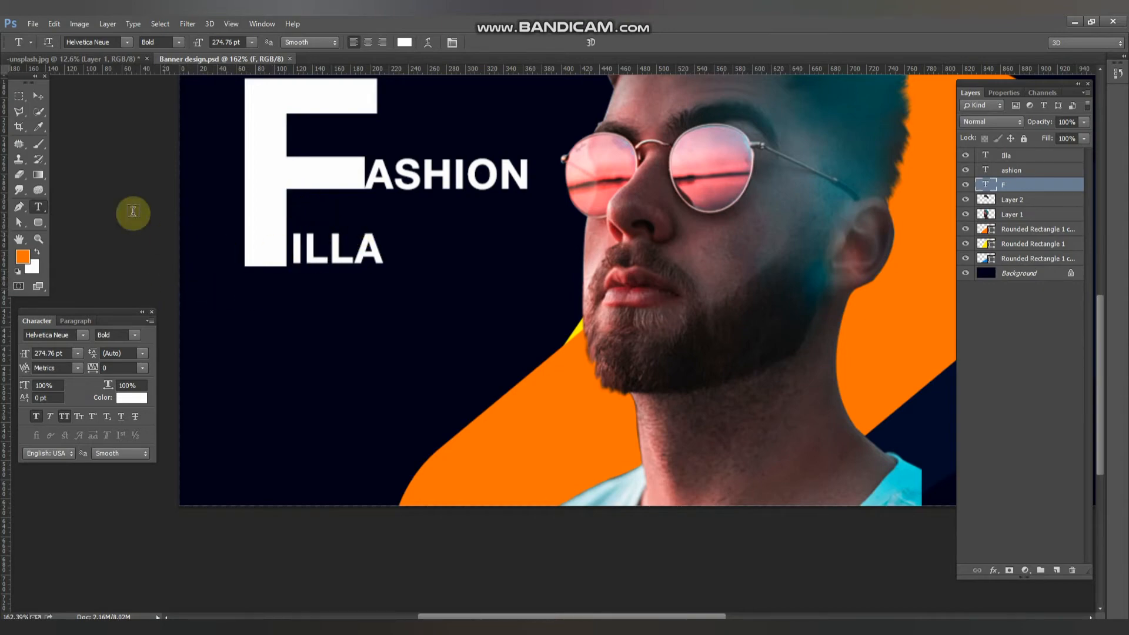
pyautogui.click(37, 96)
pyautogui.press('t')
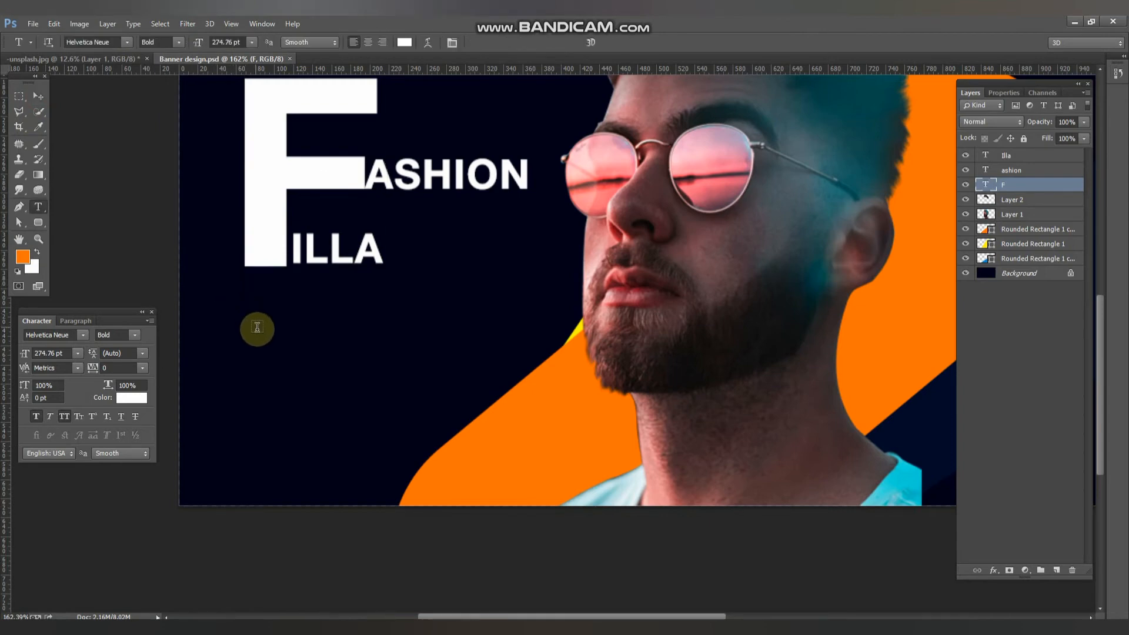
pyautogui.click(256, 327)
pyautogui.click(40, 96)
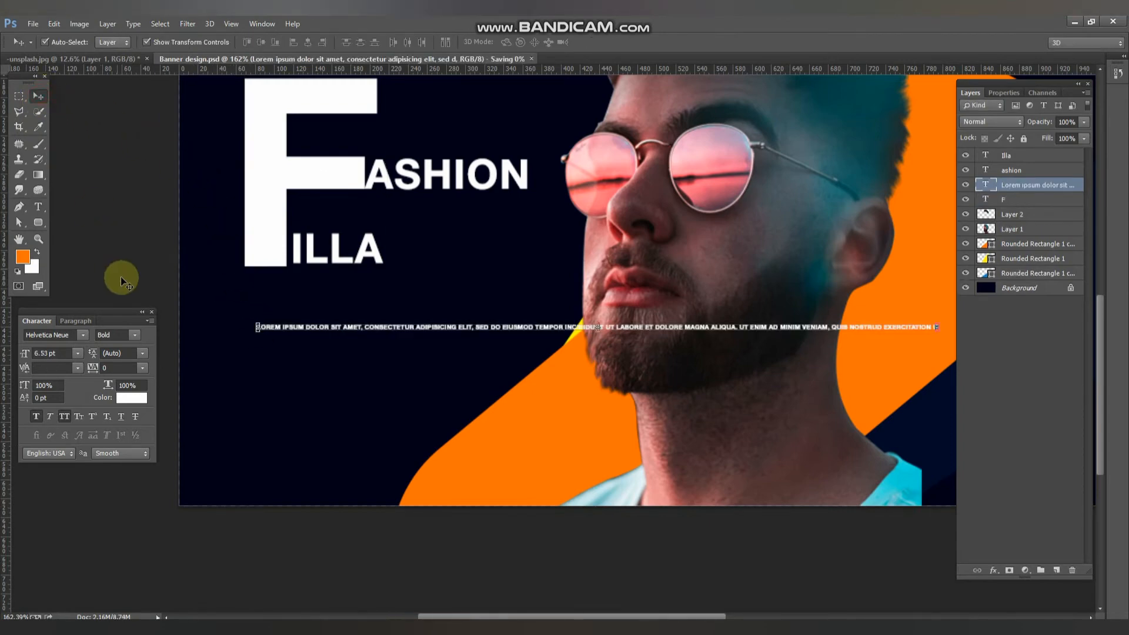
# Set the placeholder text to Light style at 9.53 pt and turn off All Caps.
pyautogui.click(117, 335)
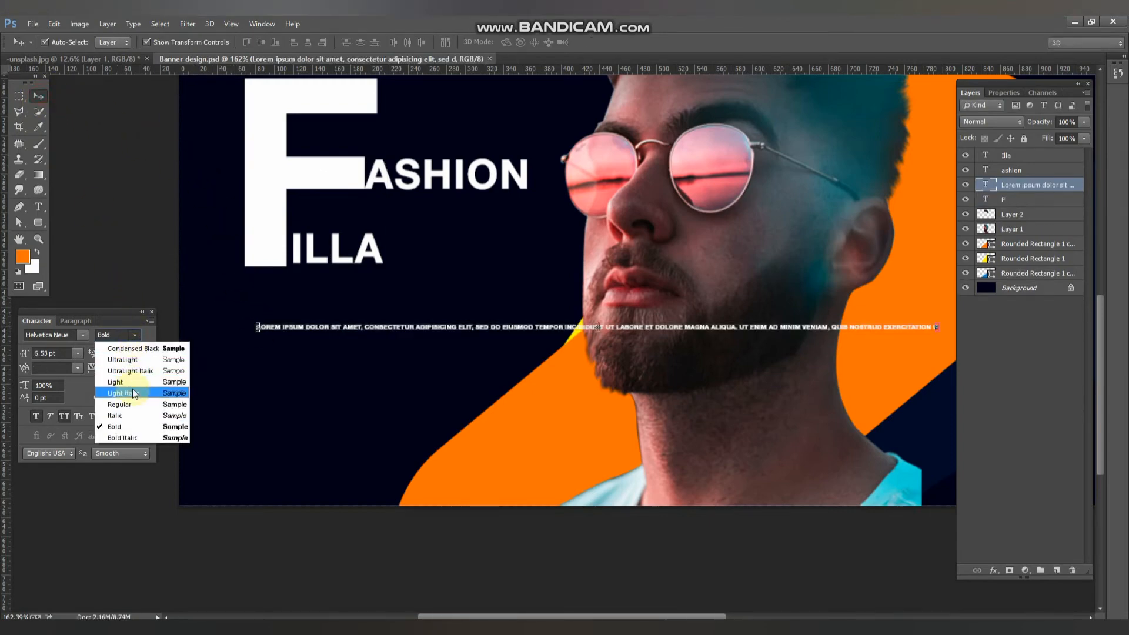
pyautogui.click(127, 383)
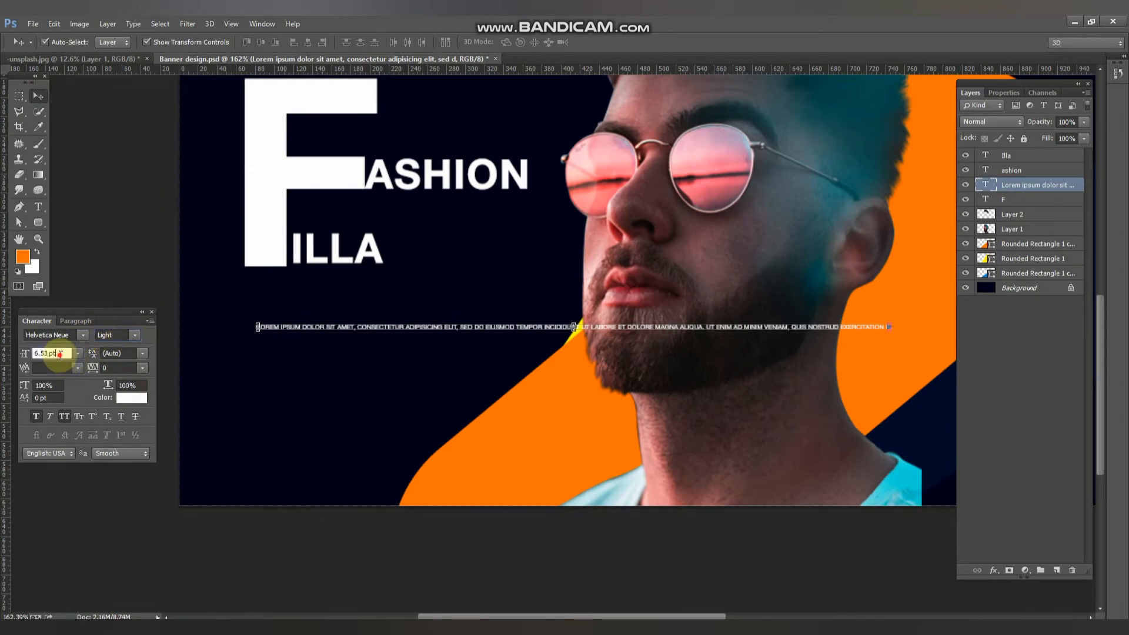
pyautogui.press('Return')
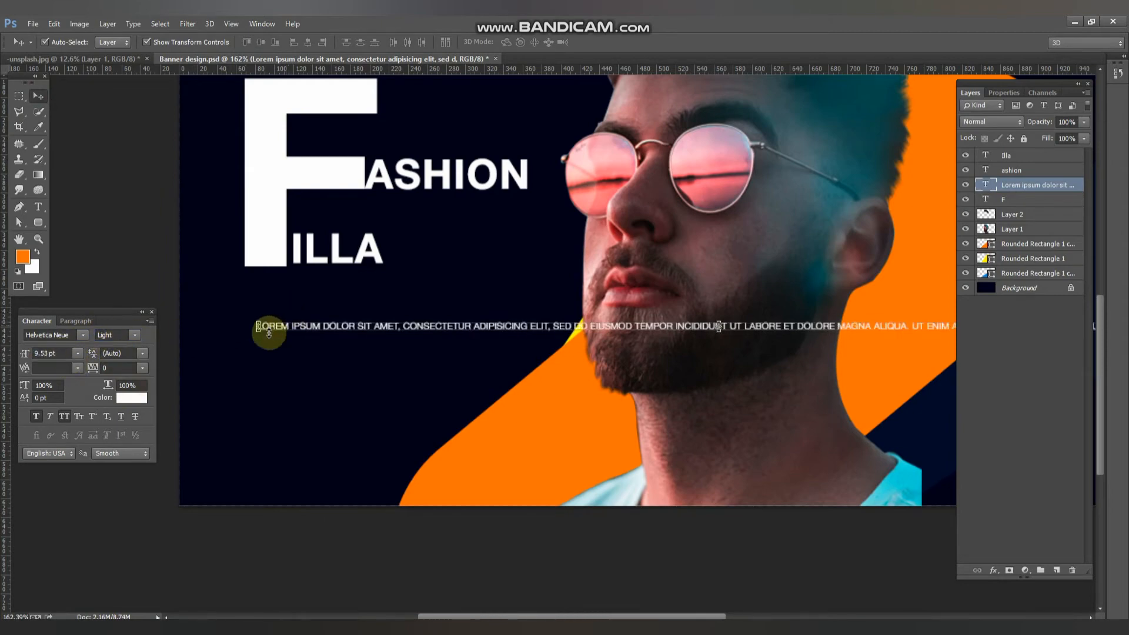
pyautogui.click(69, 415)
pyautogui.click(68, 416)
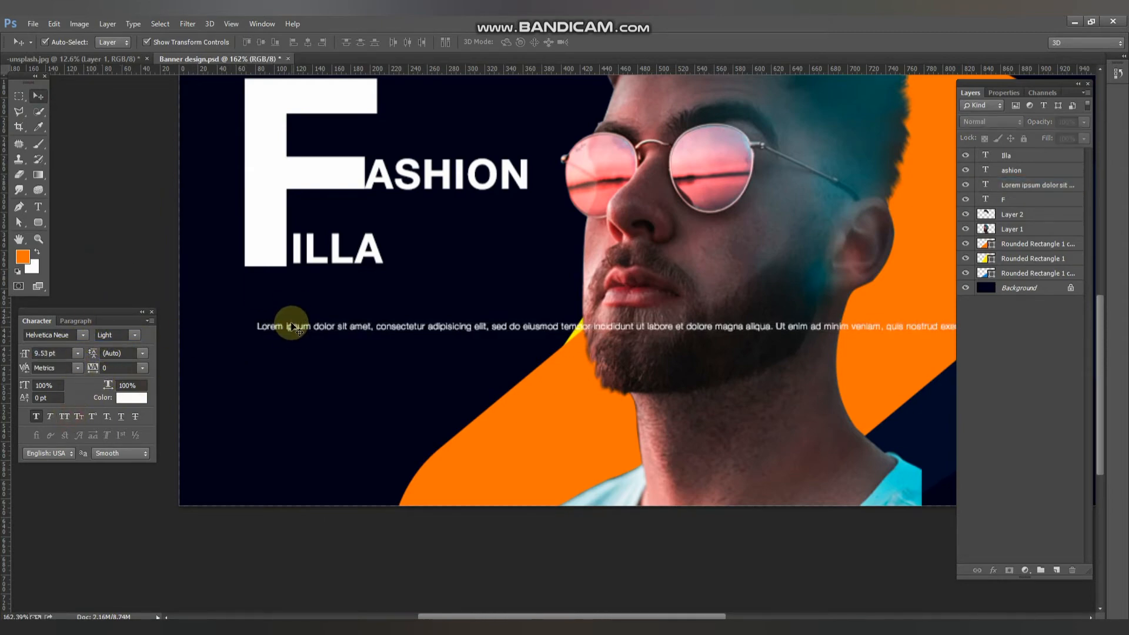
# Set the placeholder text size to 15.53 pt and move it directly under the title, near the F's left edge.
pyautogui.click(52, 353)
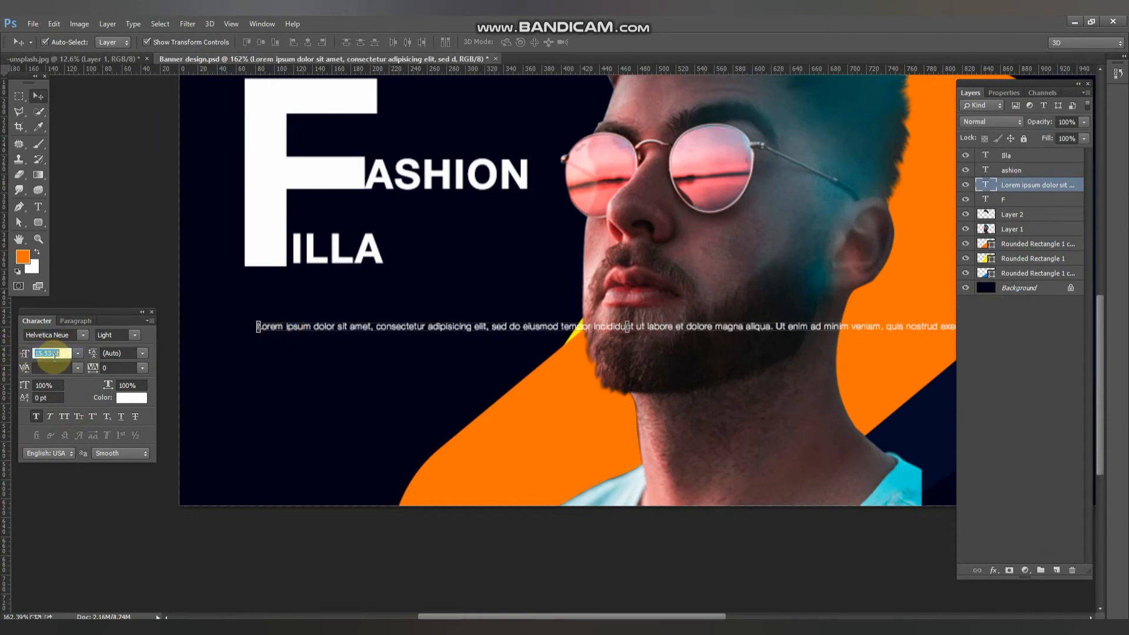
pyautogui.press('Return')
pyautogui.moveTo(331, 328); pyautogui.dragTo(319, 296)
# Break the placeholder text into three lines after "adipisicing" and "dolore", and delete everything following "magna aliqua.".
pyautogui.press('t')
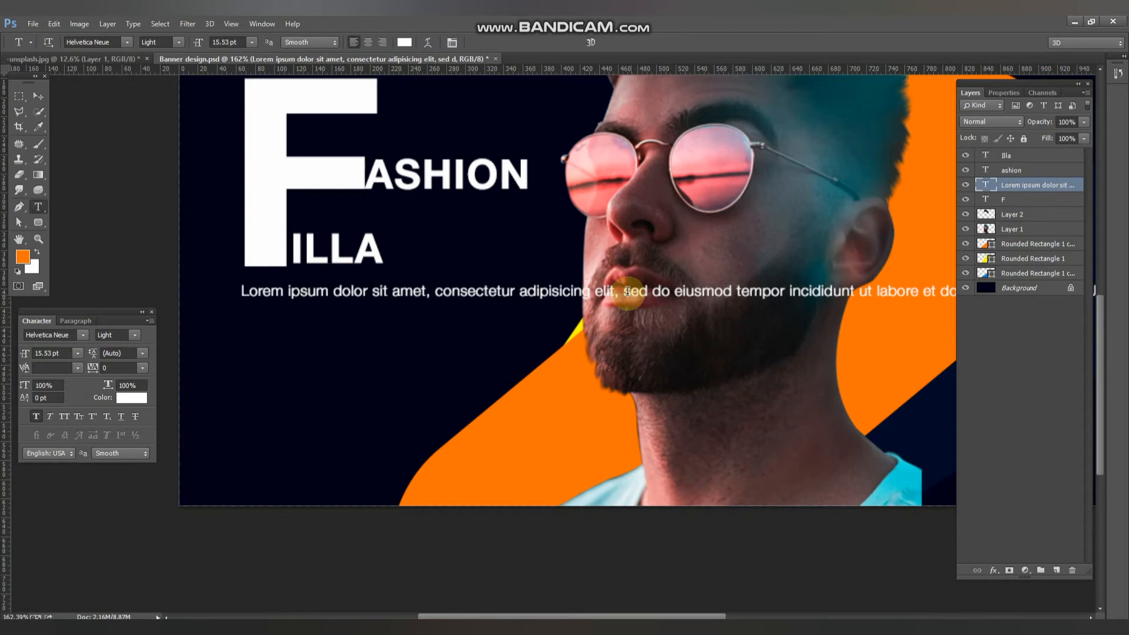
pyautogui.click(593, 291)
pyautogui.press('Return')
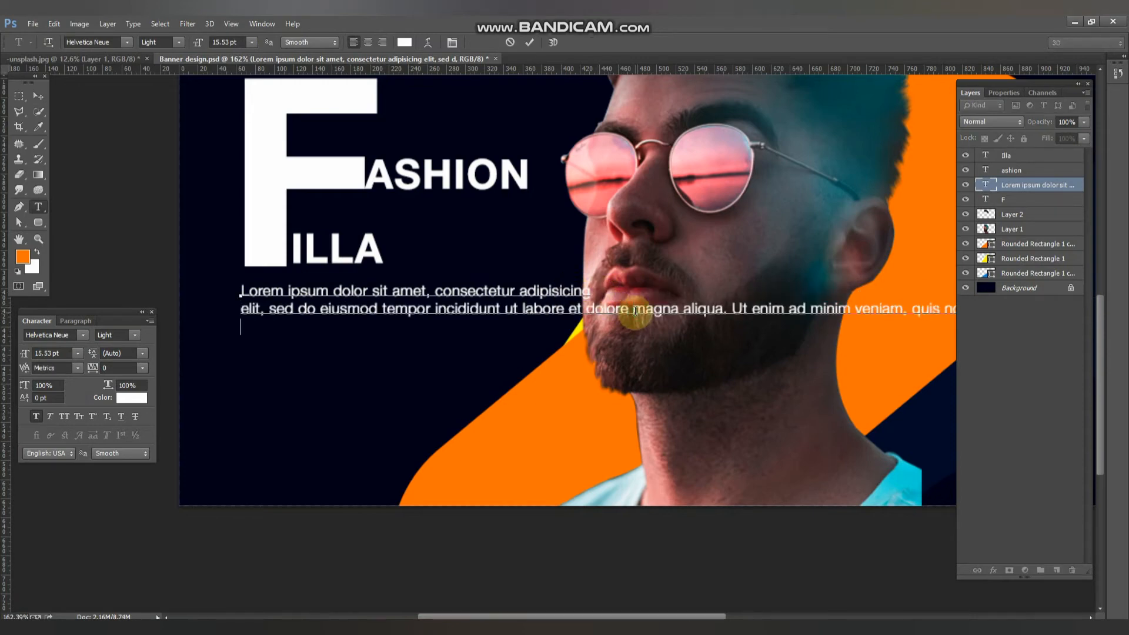
pyautogui.moveTo(340, 327); pyautogui.dragTo(802, 330)
pyautogui.press('BackSpace')
pyautogui.click(41, 100)
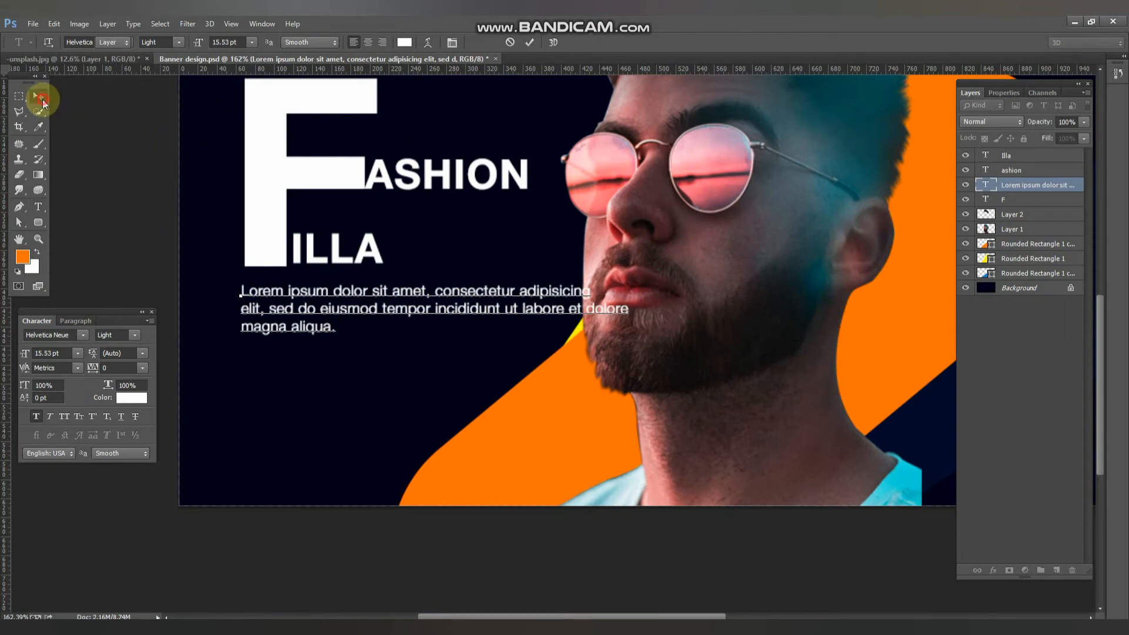
# Scale the three-line placeholder paragraph down to about 83% so it clears the man's face.
pyautogui.click(632, 334)
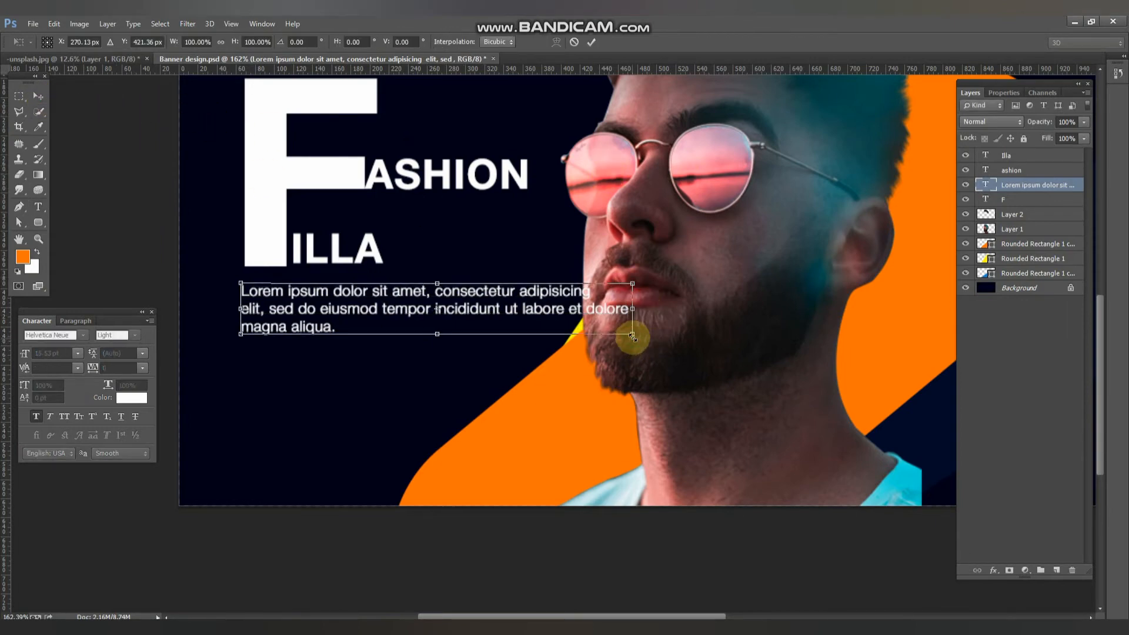
pyautogui.moveTo(632, 335); pyautogui.dragTo(565, 325)
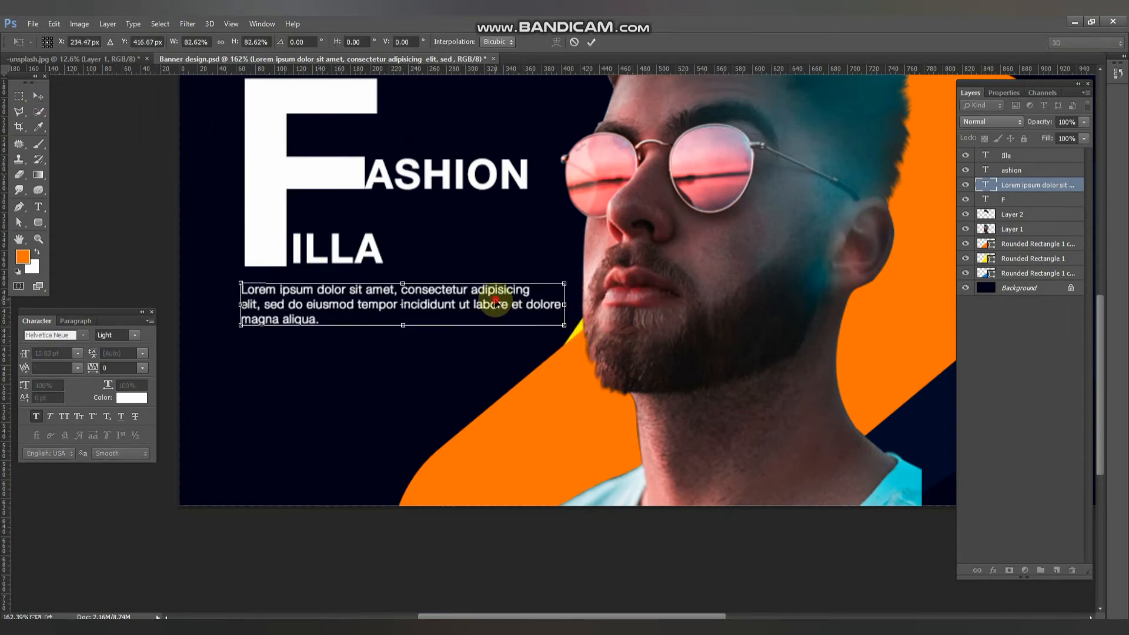
pyautogui.doubleClick(496, 302)
pyautogui.hotkey('ctrl', '0')
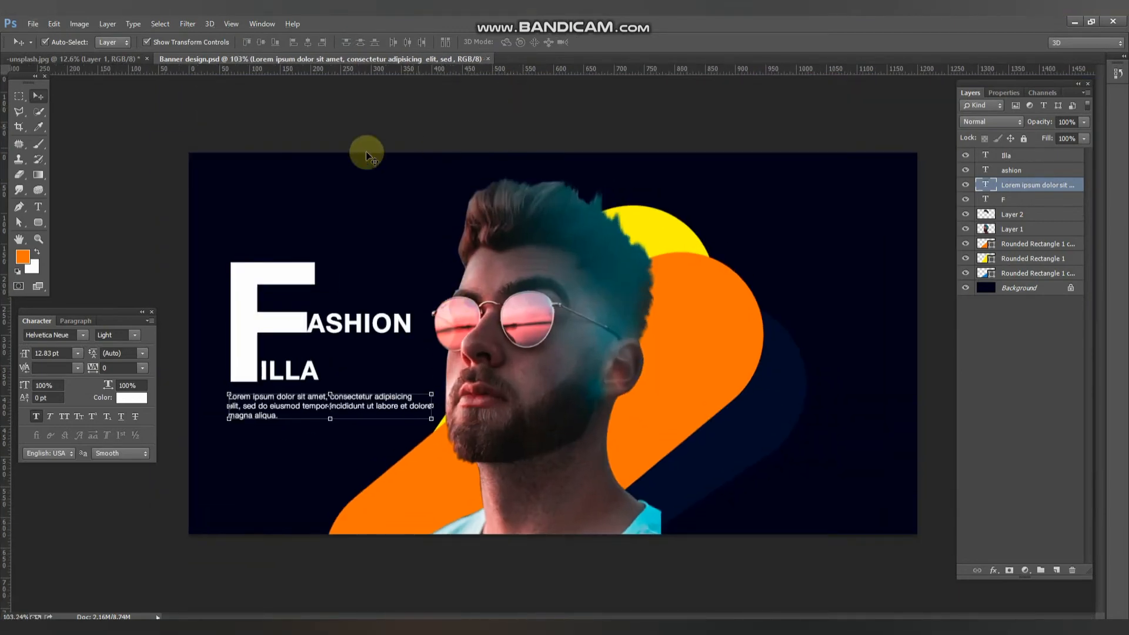
pyautogui.click(192, 160)
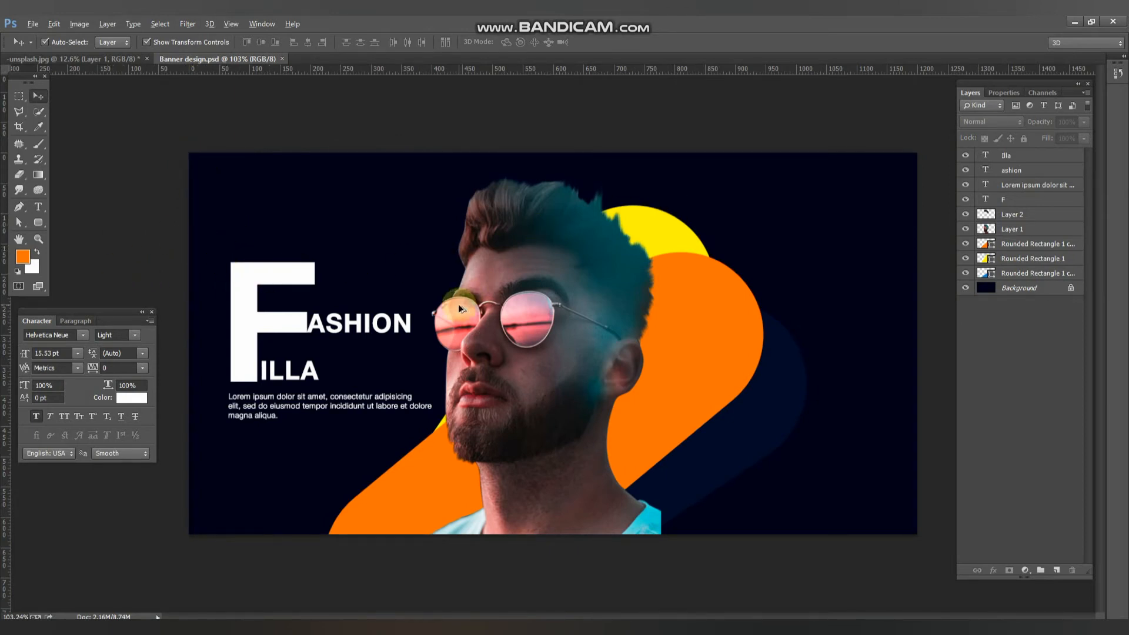
# Add the white menu text "Home services blog aboutus cont" in 15.53 pt Helvetica Neue Light and move it above the yellow shape.
pyautogui.scroll(4, 530, 299)
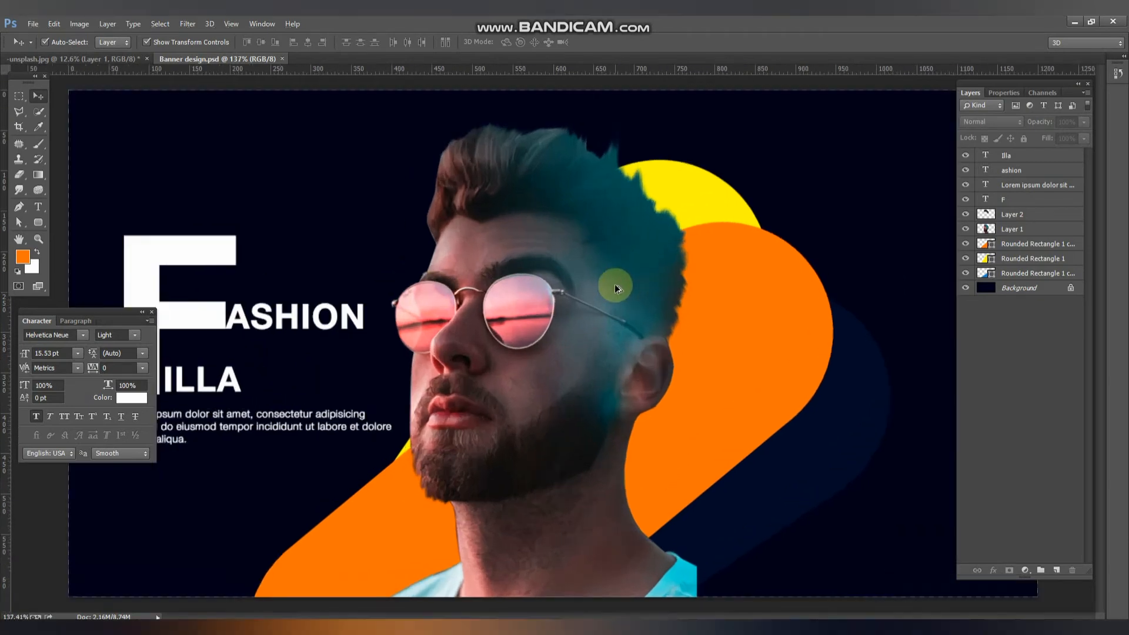
pyautogui.moveTo(797, 191); pyautogui.dragTo(617, 296)
pyautogui.scroll(3, 548, 243)
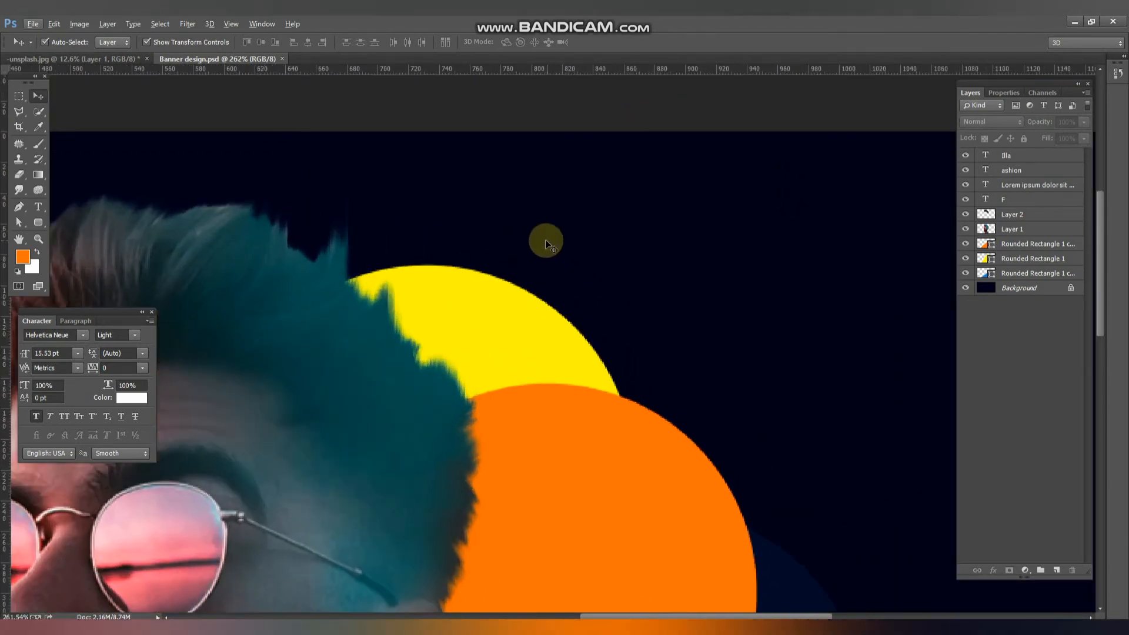
pyautogui.press('t')
pyautogui.click(524, 229)
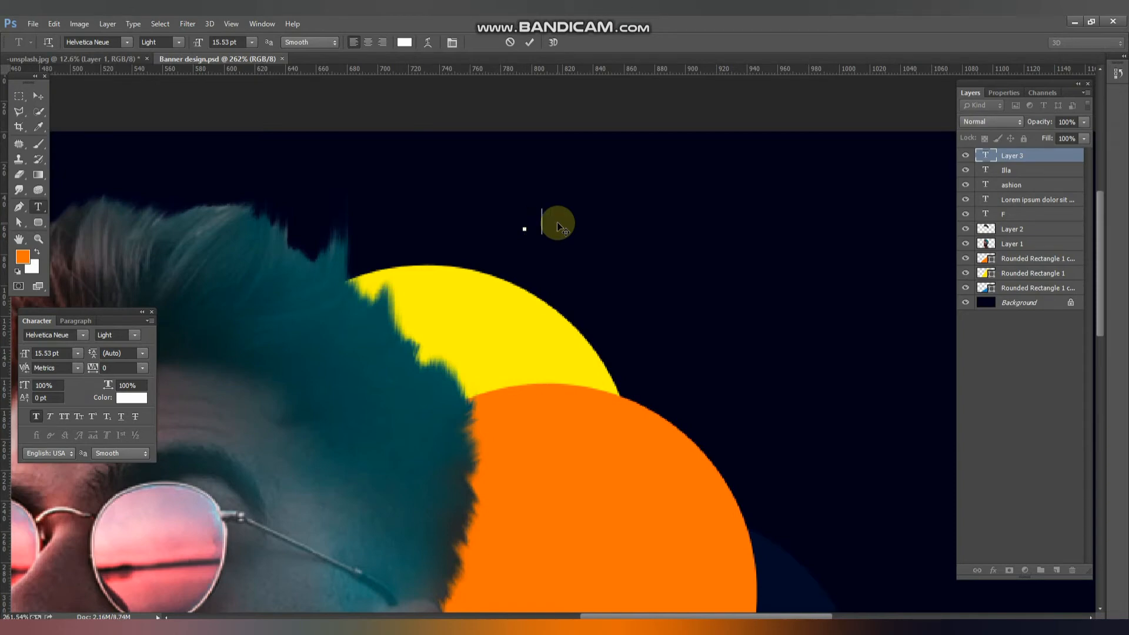
pyautogui.write('Home    services    blog    aboutus')
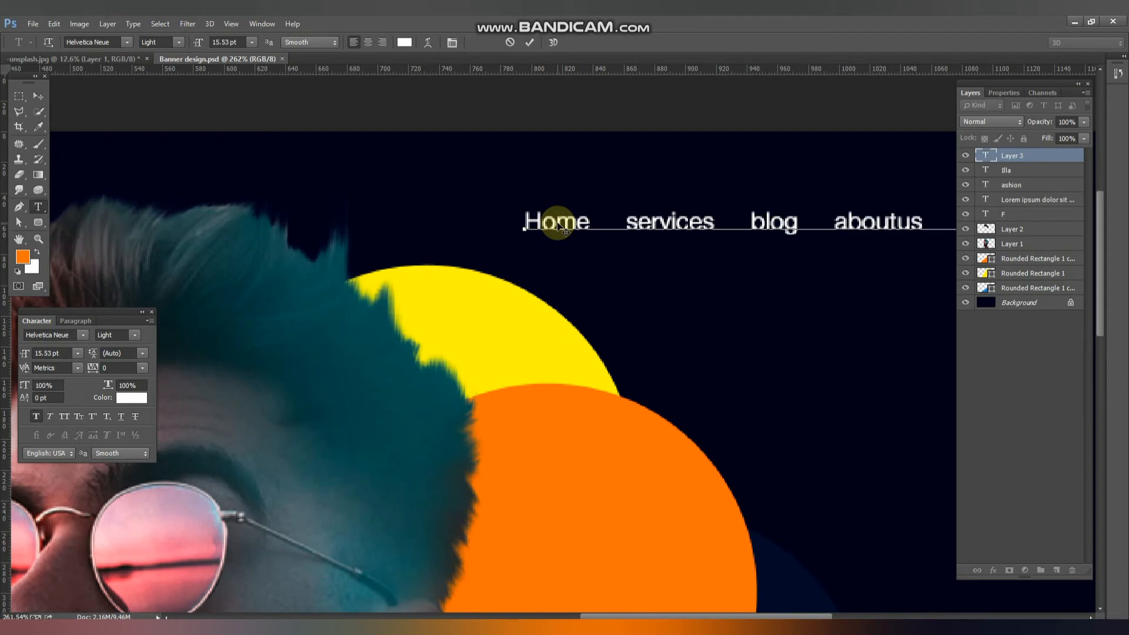
pyautogui.click(38, 95)
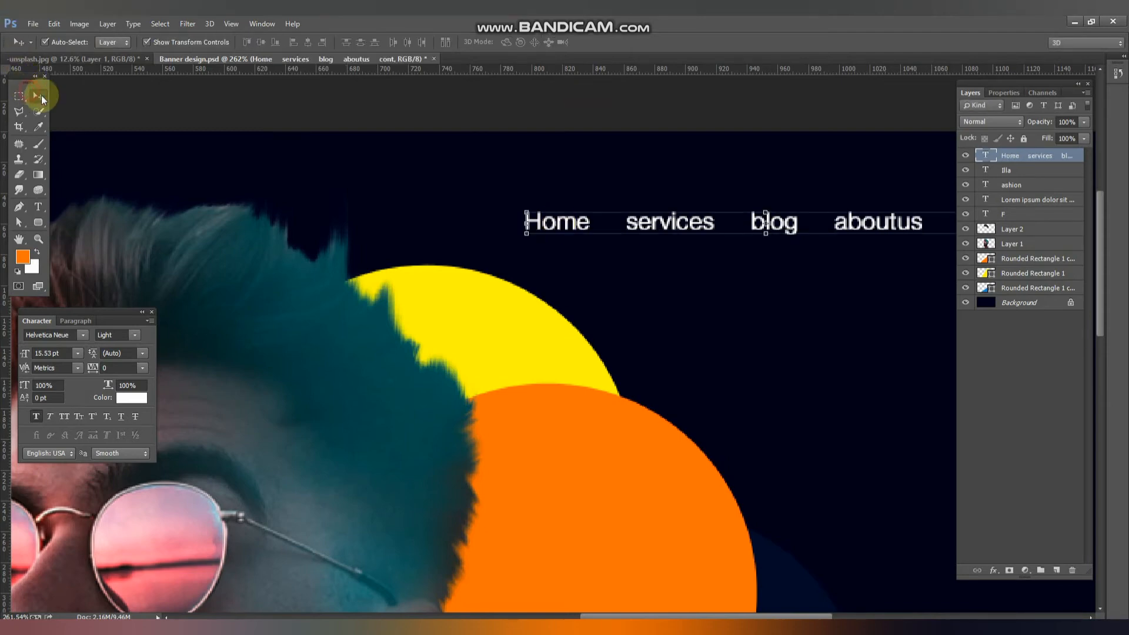
pyautogui.moveTo(578, 210); pyautogui.dragTo(381, 198)
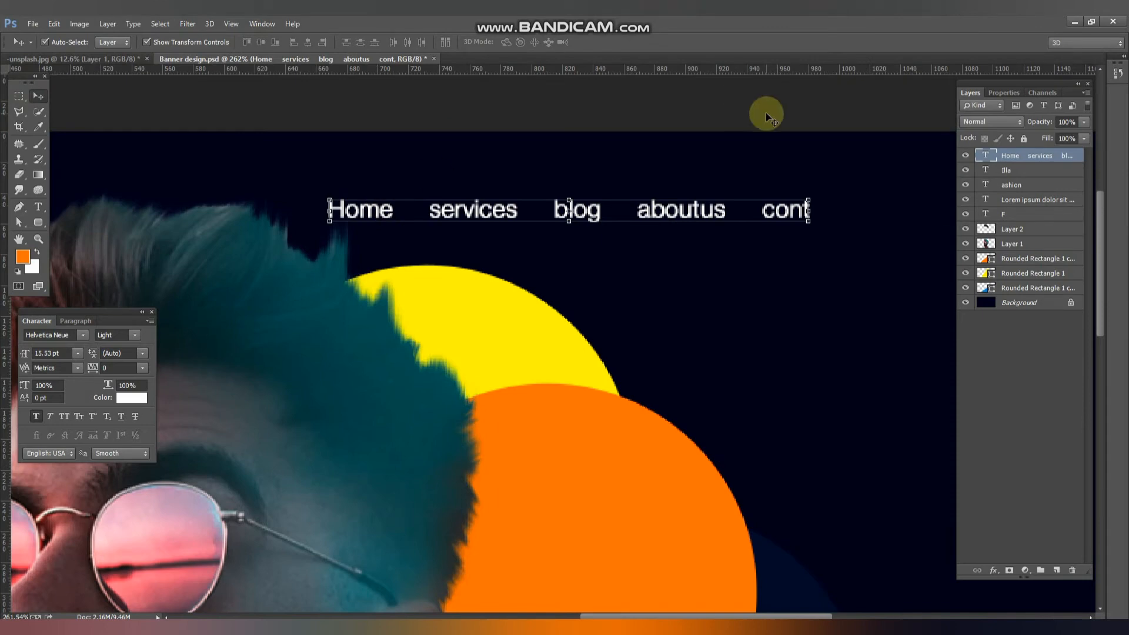
# Extend the last menu entry so it reads "contact Us".
pyautogui.press('t')
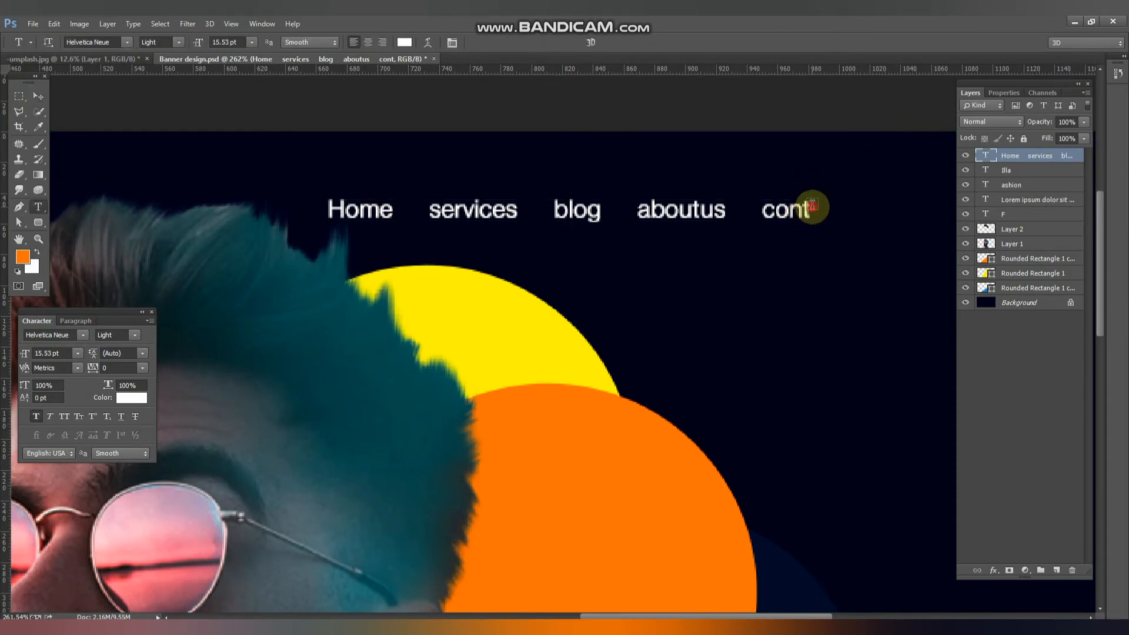
pyautogui.click(812, 209)
pyautogui.click(523, 44)
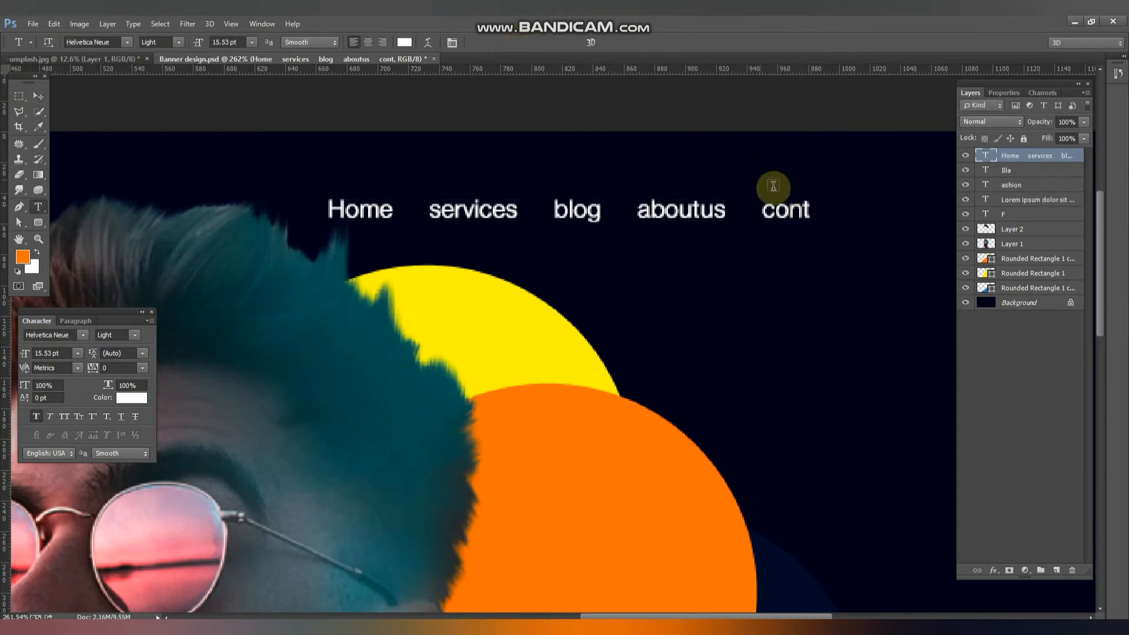
pyautogui.click(817, 210)
pyautogui.click(510, 43)
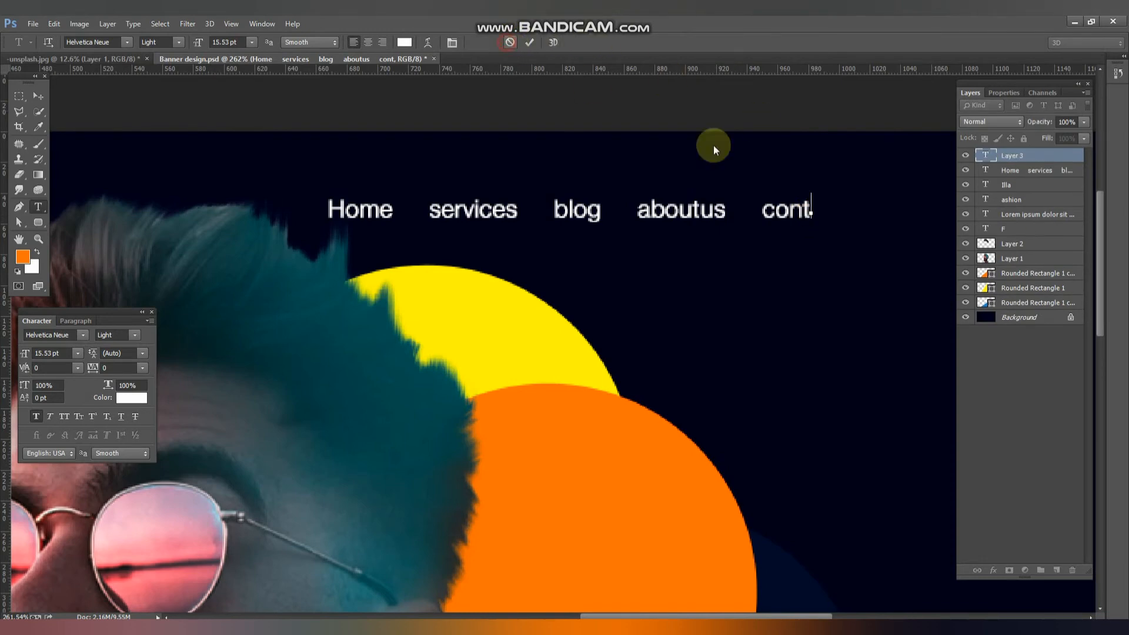
pyautogui.click(811, 211)
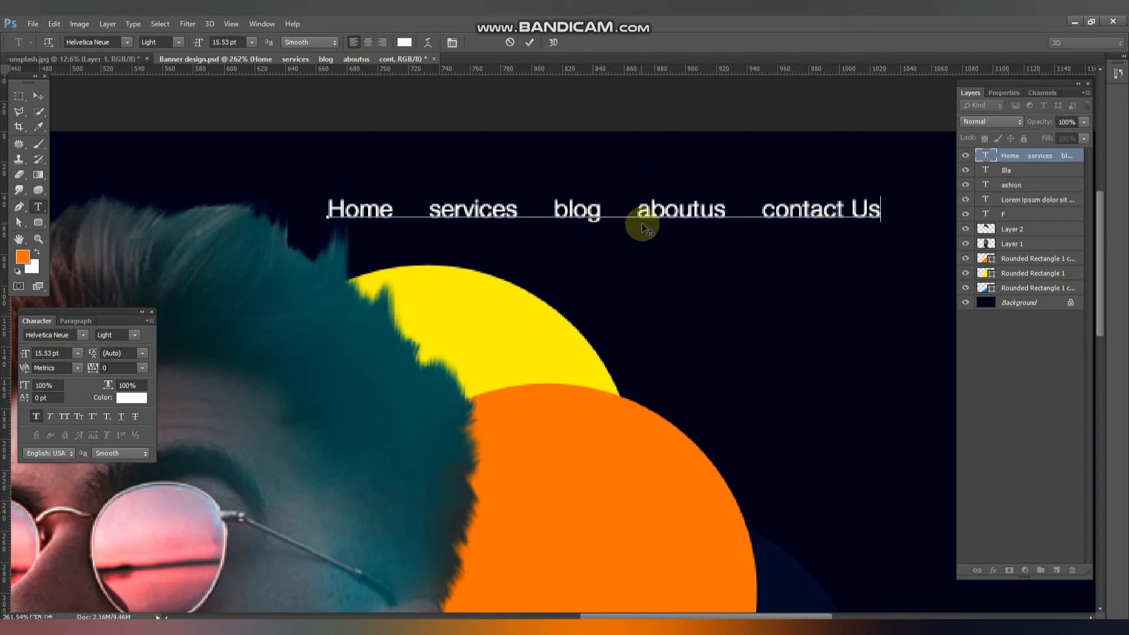
# Capitalise the first letters of the menu entries so they read "Services", "Blog", "Aboutus" and "Contact Us".
pyautogui.moveTo(646, 217); pyautogui.dragTo(644, 215)
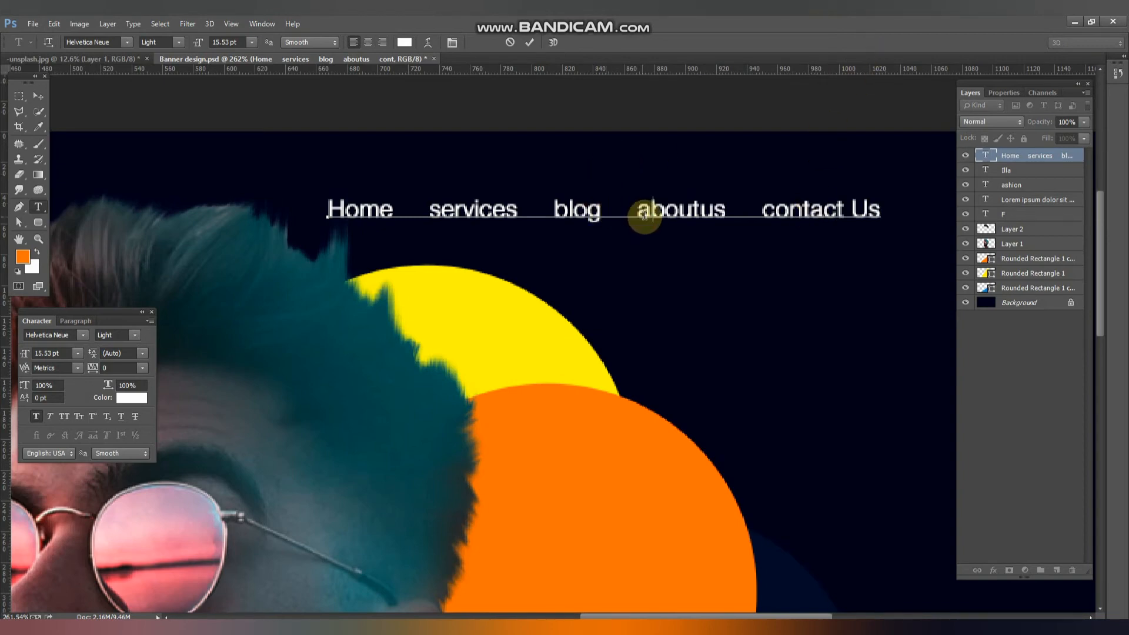
pyautogui.write('A')
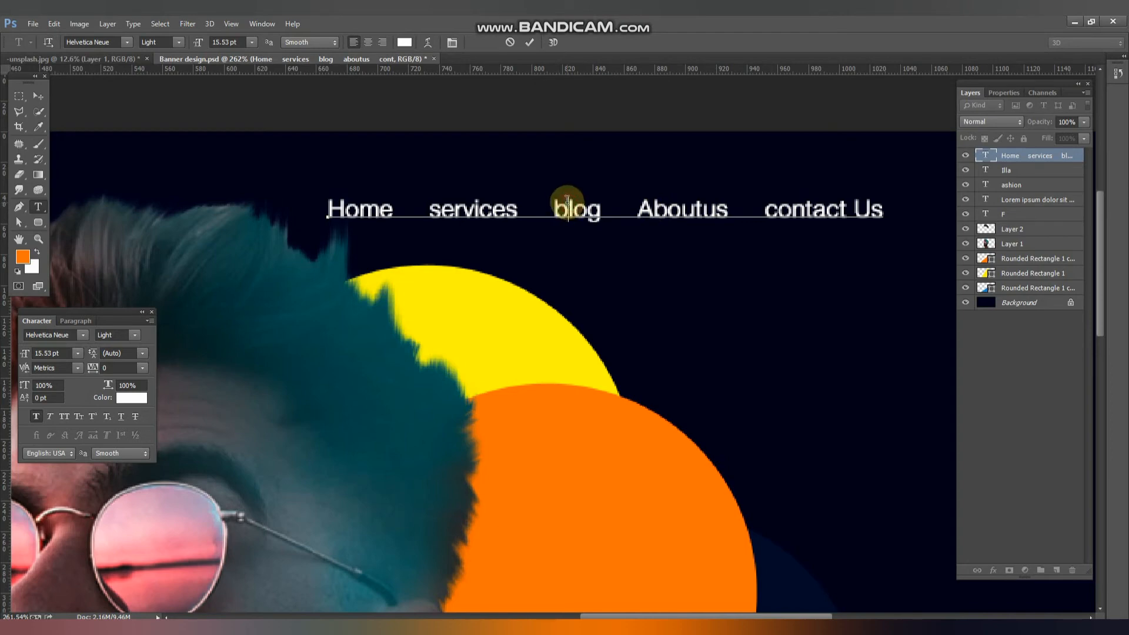
pyautogui.moveTo(567, 201); pyautogui.dragTo(548, 201)
pyautogui.write('B')
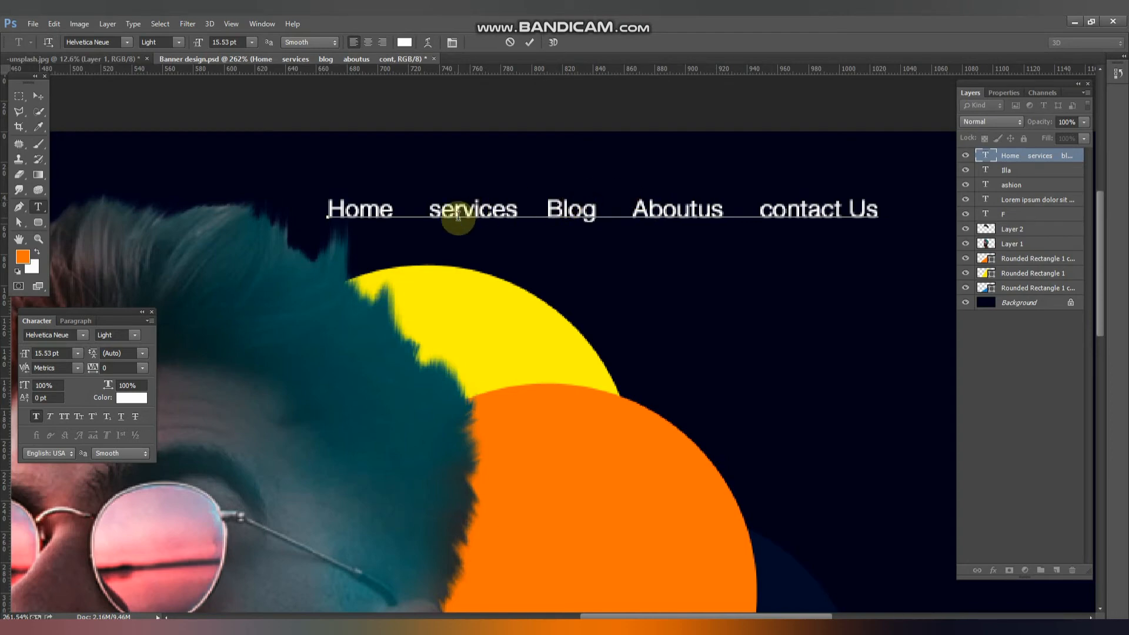
pyautogui.moveTo(441, 207); pyautogui.dragTo(430, 206)
pyautogui.write('S')
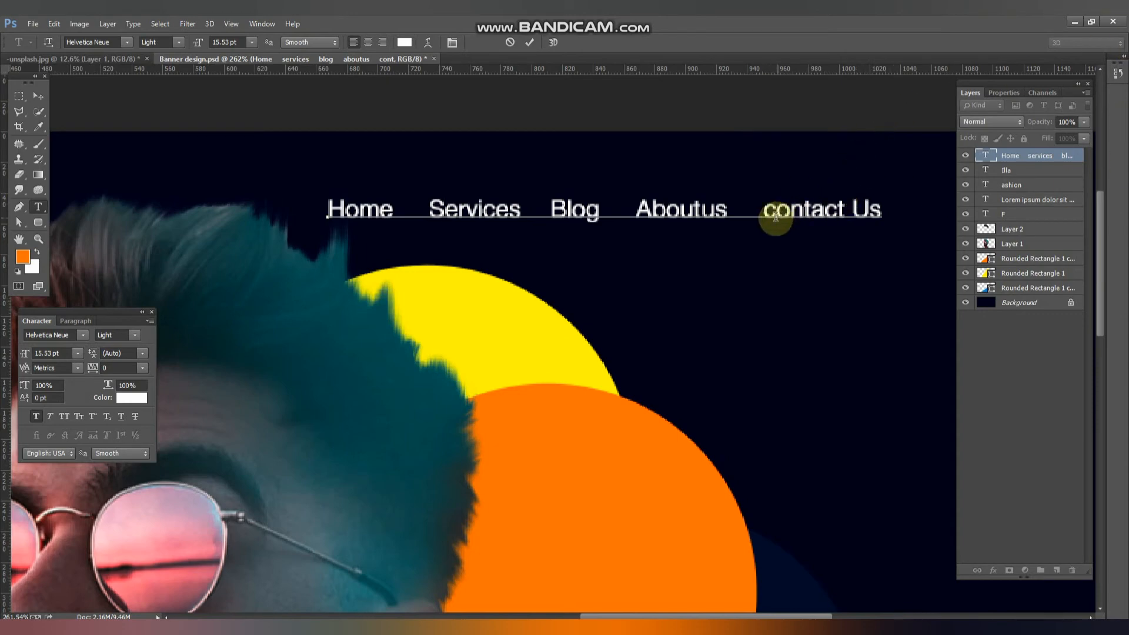
pyautogui.moveTo(769, 212); pyautogui.dragTo(776, 215)
pyautogui.write('C')
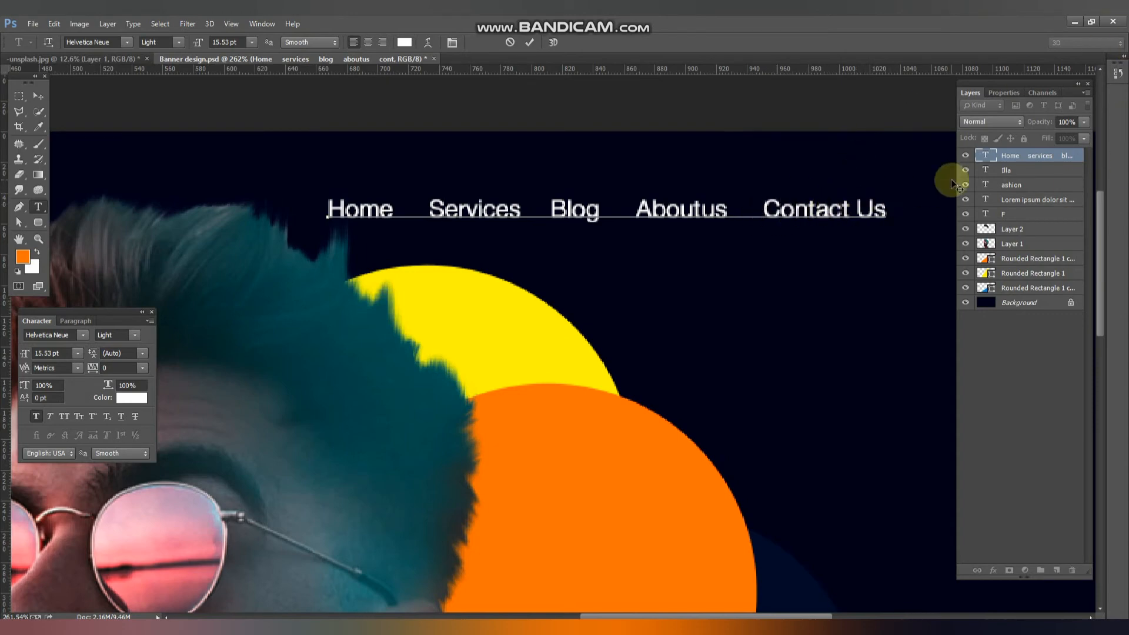
# Cut "Aboutus" from the menu text and paste it between "Home" and "Services".
pyautogui.click(634, 212)
pyautogui.doubleClick(675, 212)
pyautogui.hotkey('ctrl', 'c')
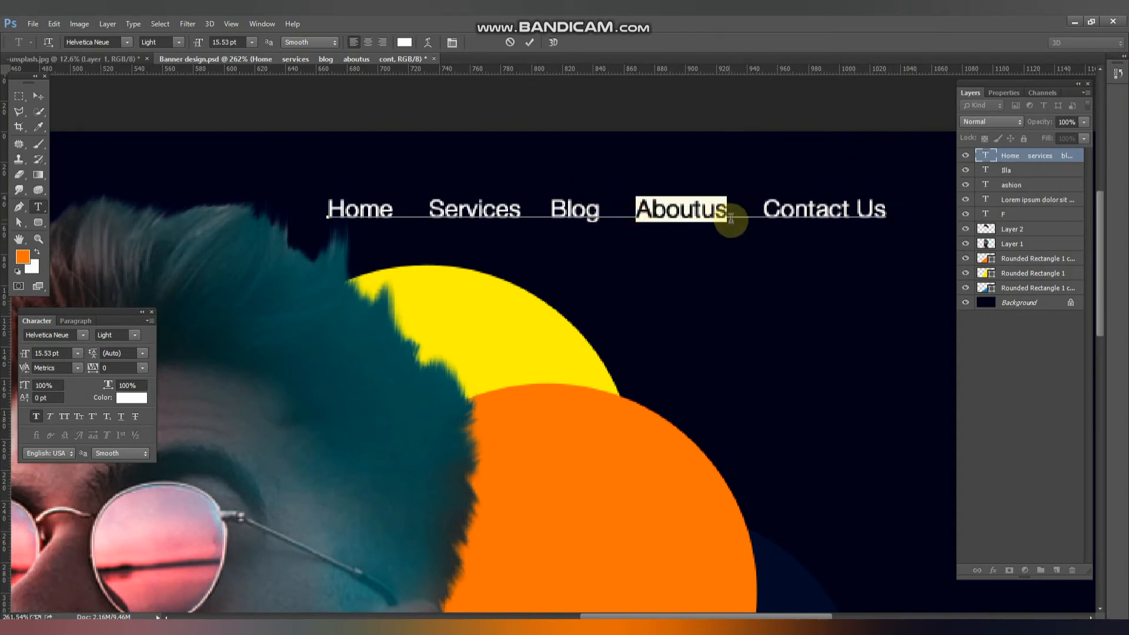
pyautogui.press('BackSpace')
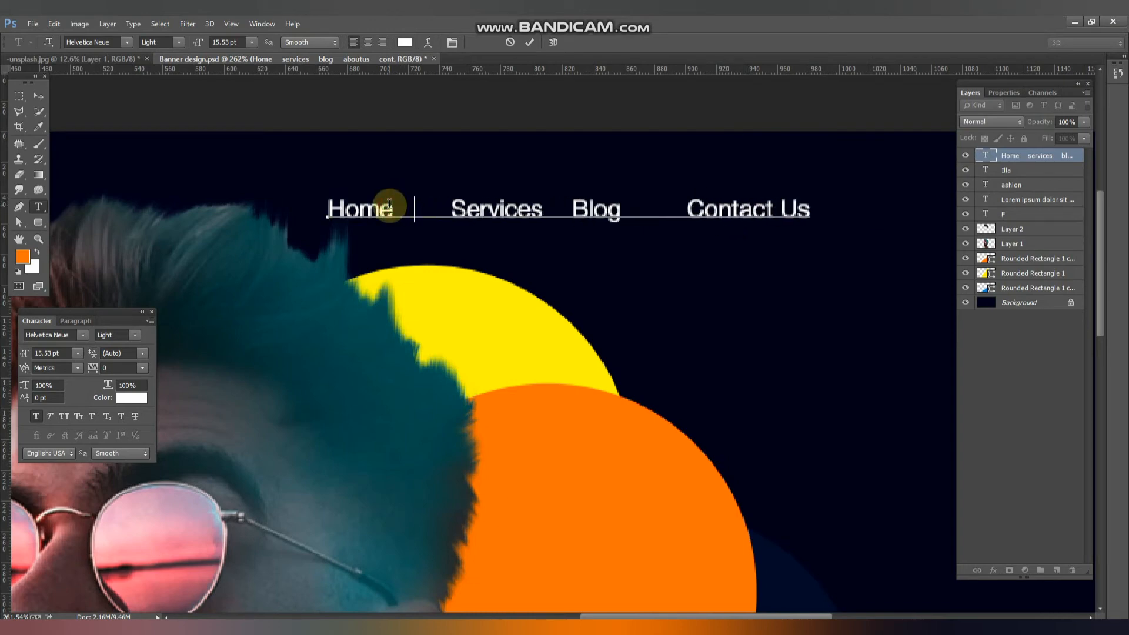
pyautogui.press('ctrl')
pyautogui.hotkey('ctrl', 'v')
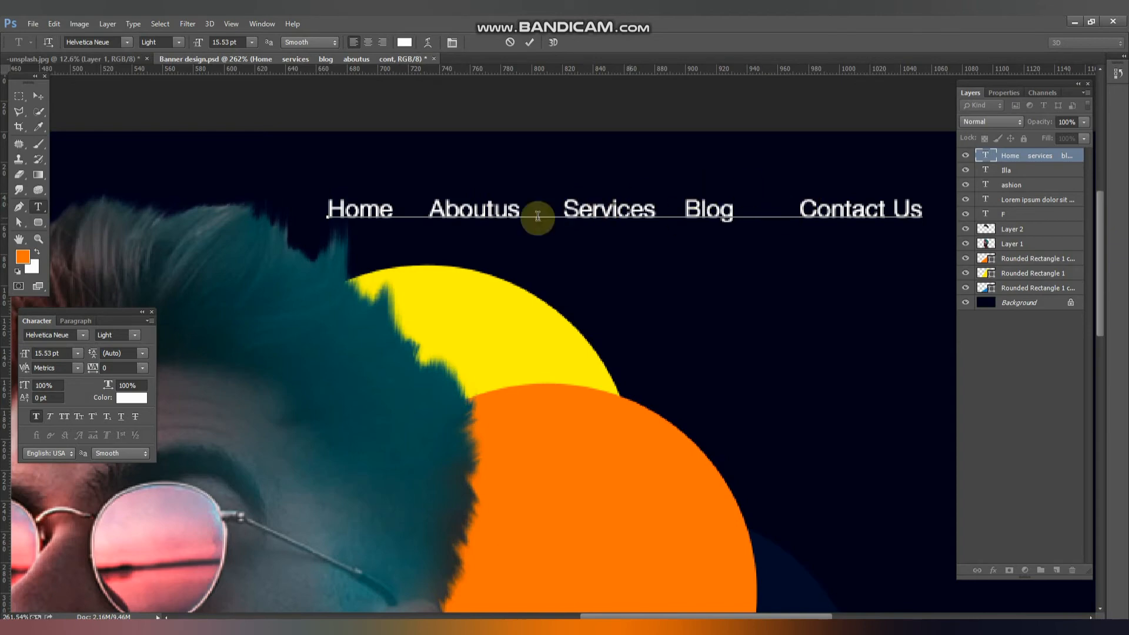
# Even out the gaps around "Blog" in the menu text by adjusting the spaces before it and before "Contact Us".
pyautogui.click(797, 209)
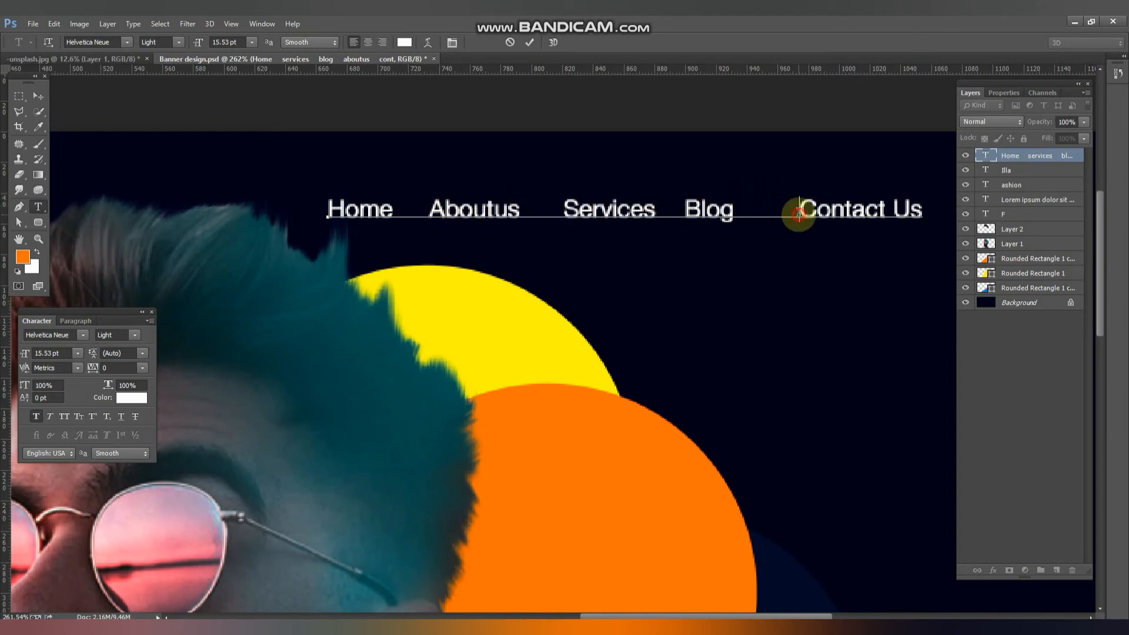
pyautogui.press('BackSpace')
pyautogui.press('BackSpace')
pyautogui.press('BackSpace')
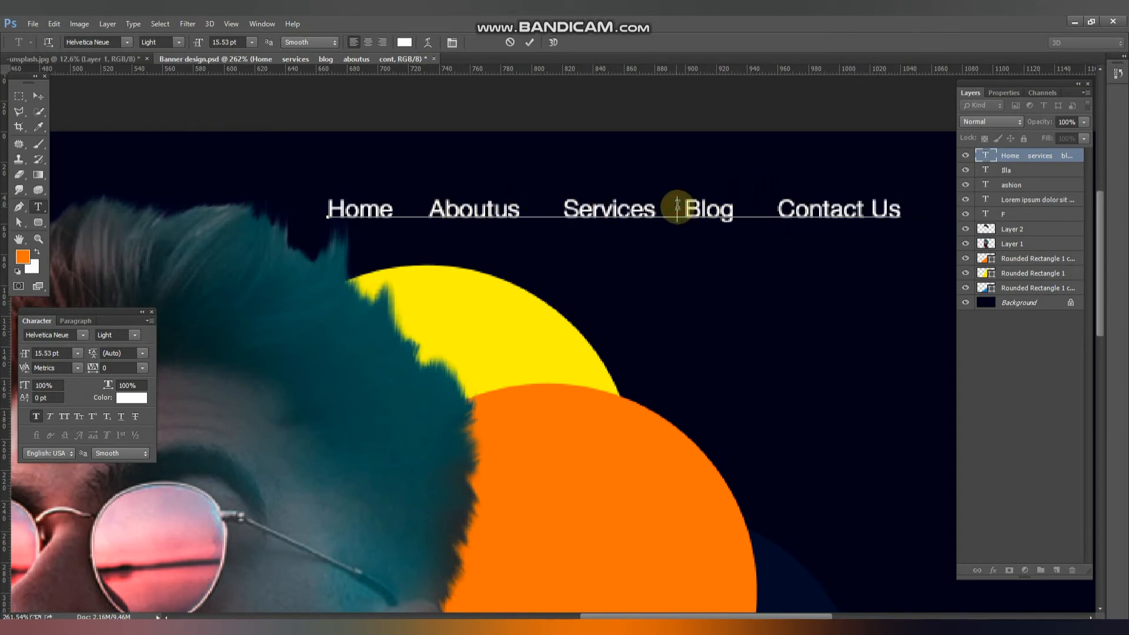
pyautogui.moveTo(678, 208); pyautogui.dragTo(657, 202)
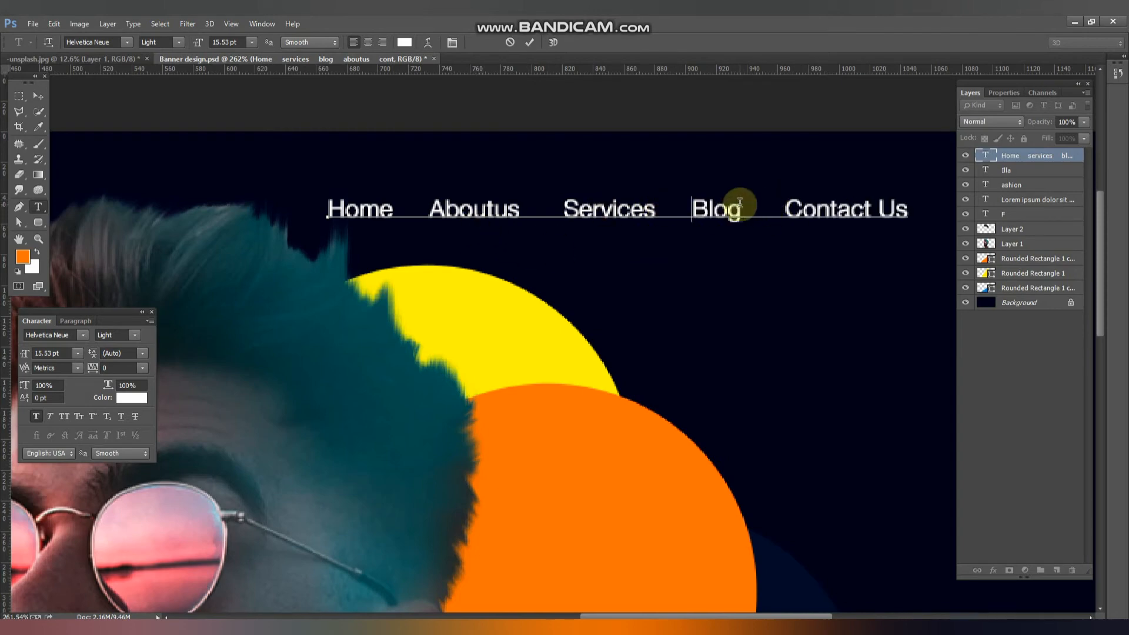
pyautogui.moveTo(787, 209); pyautogui.dragTo(738, 207)
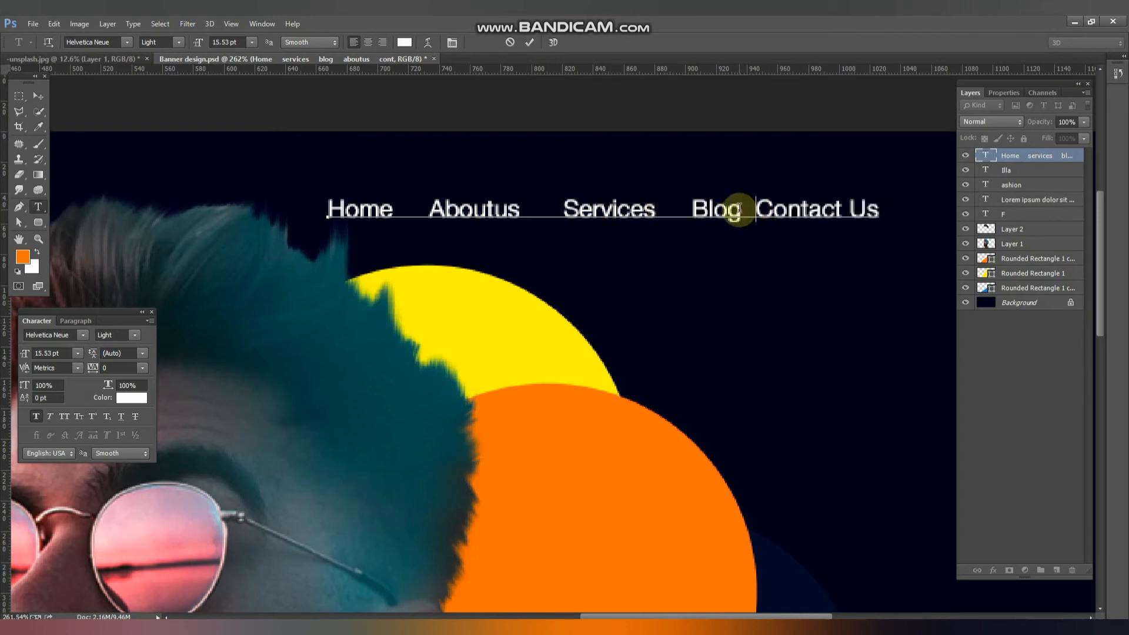
# Finish editing the menu text and move it into the banner's upper-right corner.
pyautogui.click(35, 96)
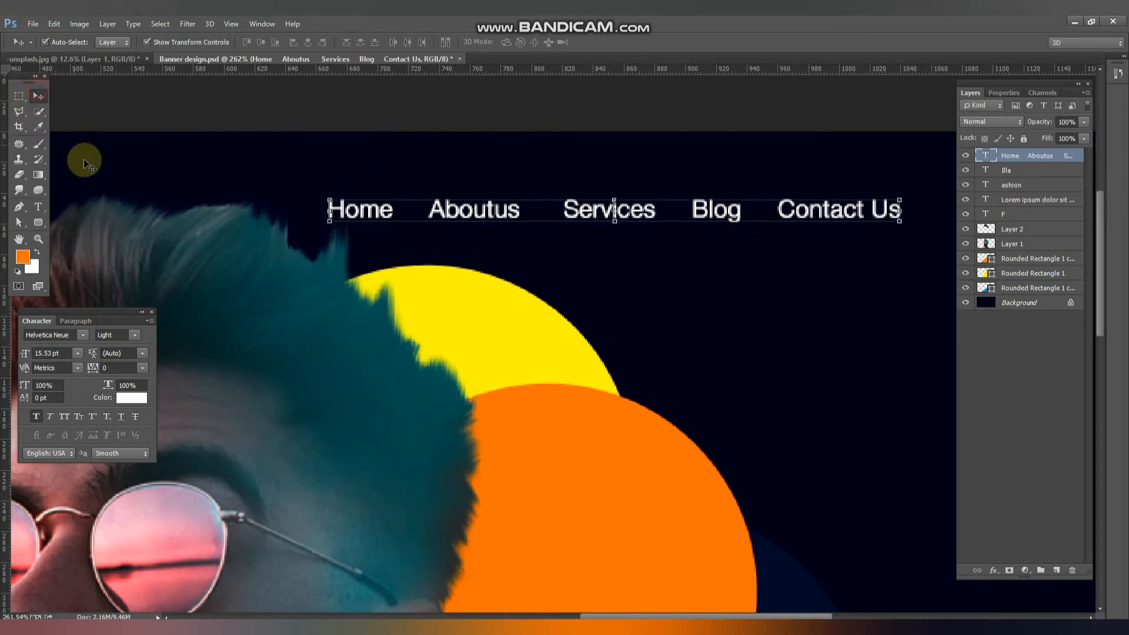
pyautogui.hotkey('ctrl', '0')
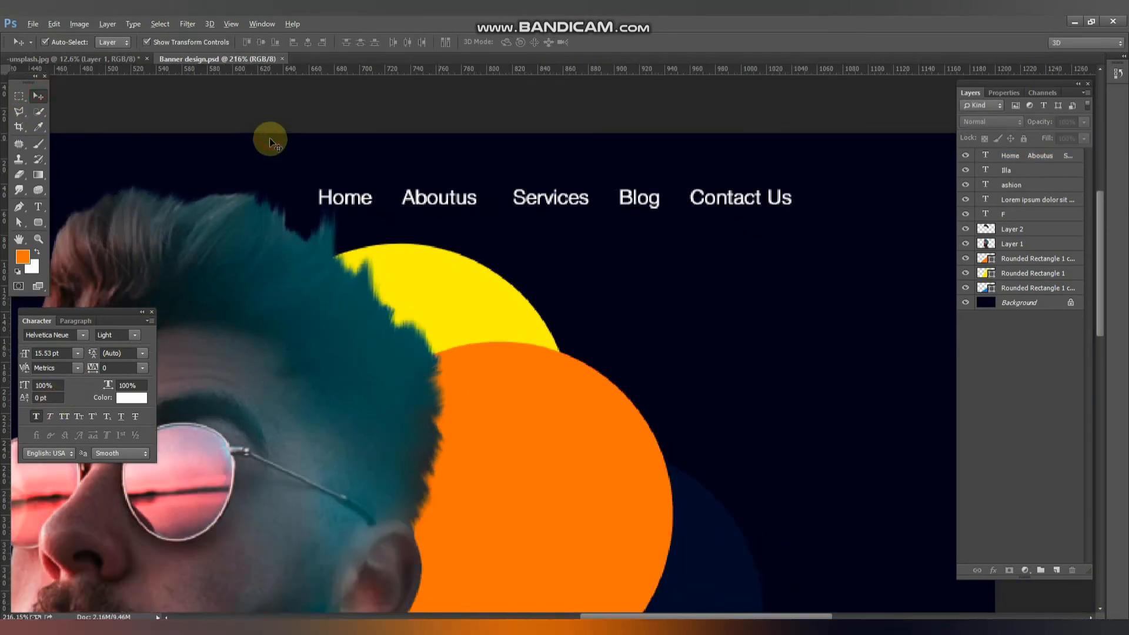
pyautogui.moveTo(763, 170); pyautogui.dragTo(845, 159)
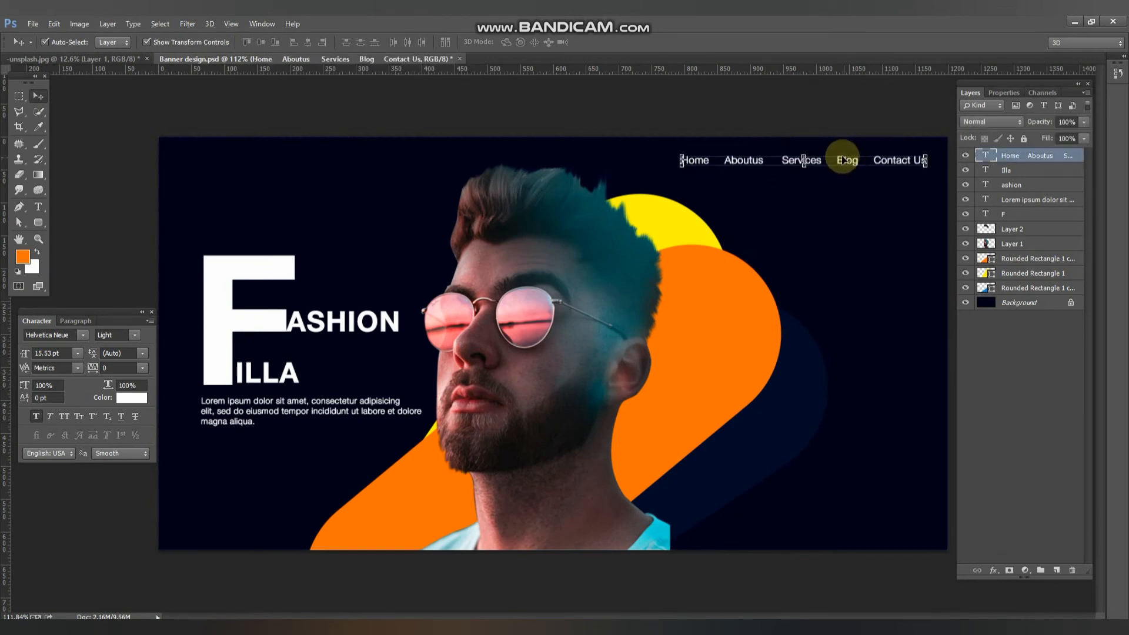
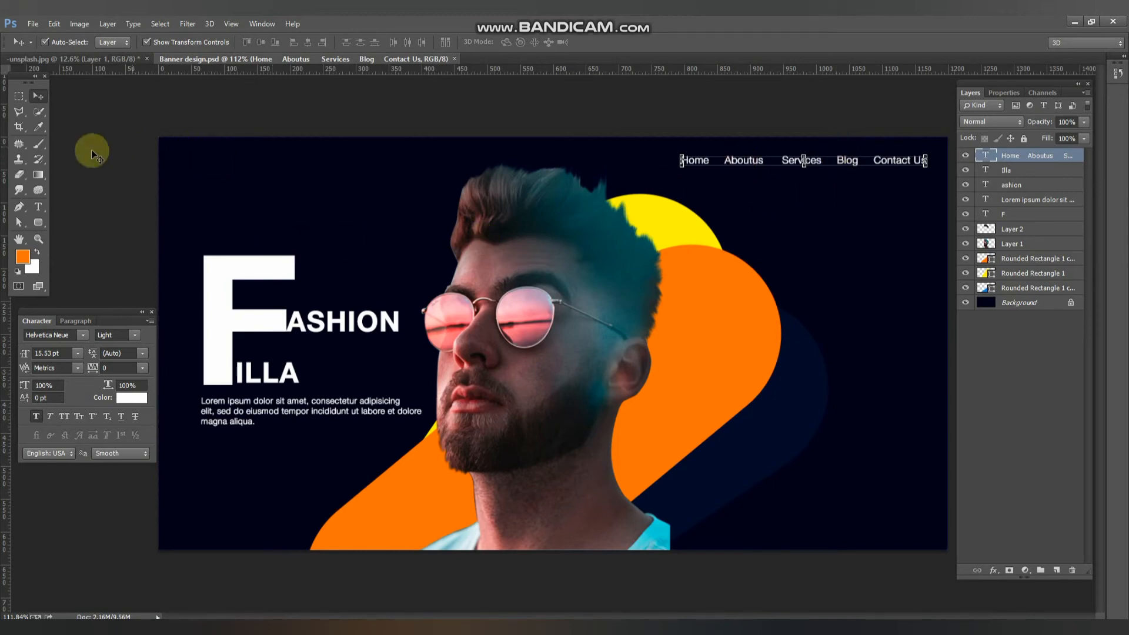
# Draw a narrow vertical orange rectangle about 10 × 55 px across the banner's bottom edge, near its left corner.
pyautogui.click(38, 224)
pyautogui.click(58, 222)
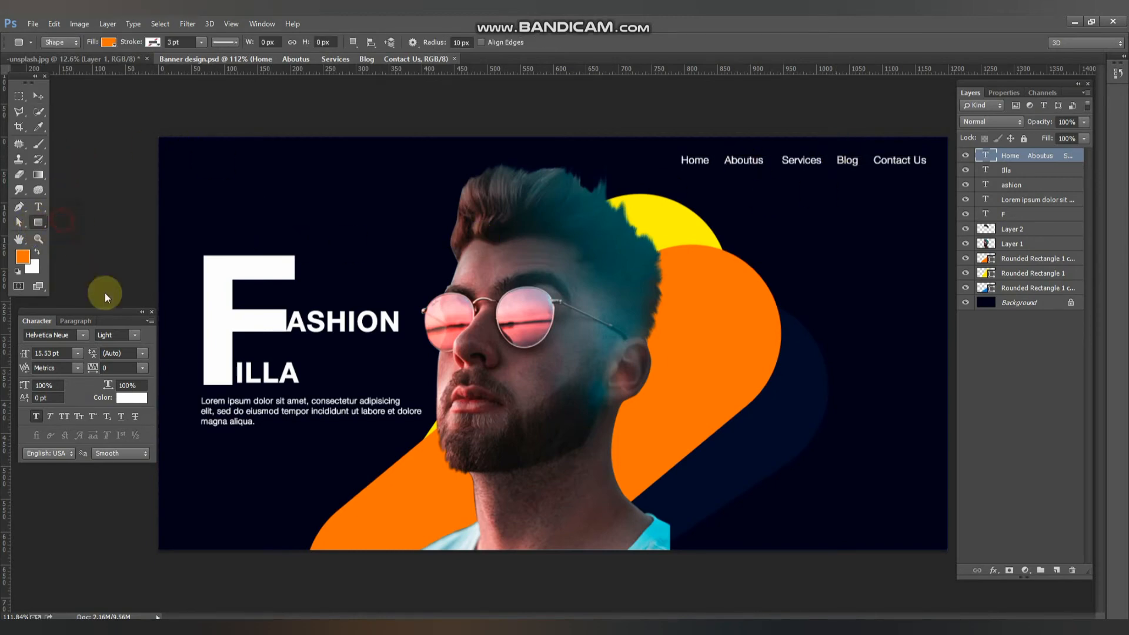
pyautogui.moveTo(190, 541); pyautogui.dragTo(194, 564)
pyautogui.click(33, 100)
pyautogui.click(68, 157)
# Duplicate the orange bar twice, placing the copies side by side to its right.
pyautogui.scroll(7, 212, 459)
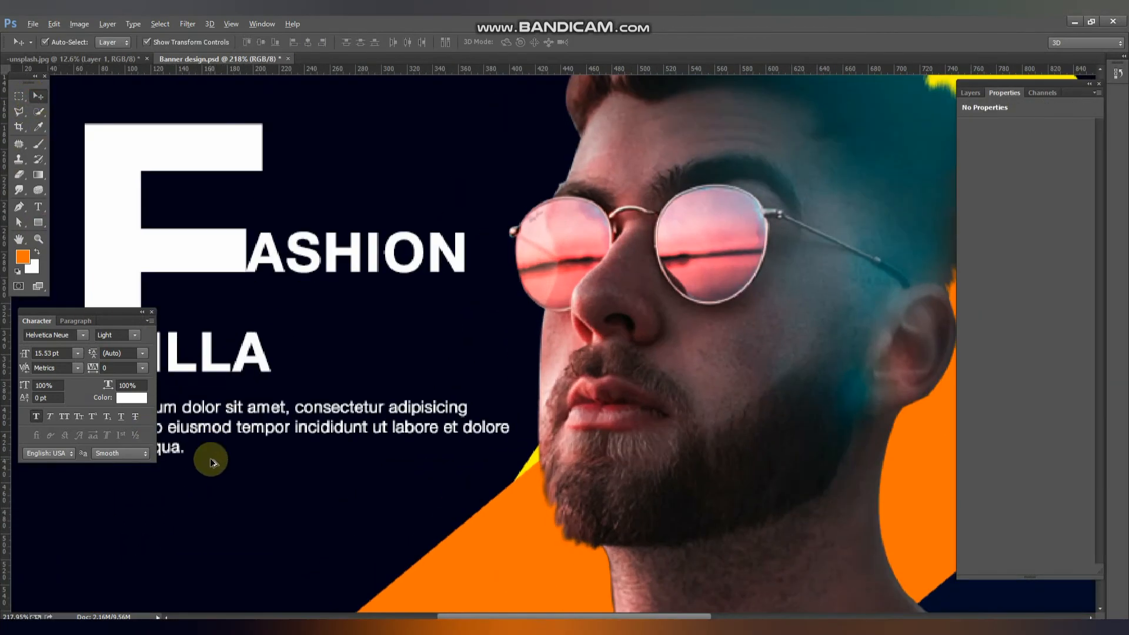
pyautogui.moveTo(327, 425); pyautogui.dragTo(490, 158)
pyautogui.moveTo(220, 403); pyautogui.dragTo(265, 404)
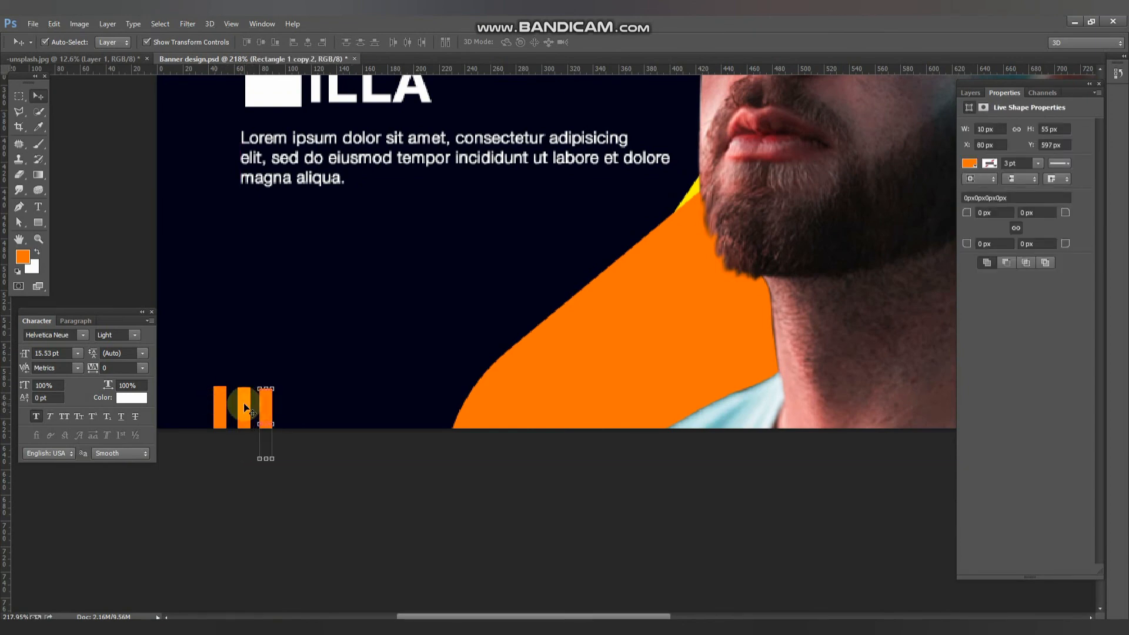
# Align the top edges of the three orange bars, distribute them evenly horizontally, and save the banner.
pyautogui.keyDown('shift'); pyautogui.click(243, 404); pyautogui.keyUp('shift')
pyautogui.keyDown('shift'); pyautogui.click(213, 404); pyautogui.keyUp('shift')
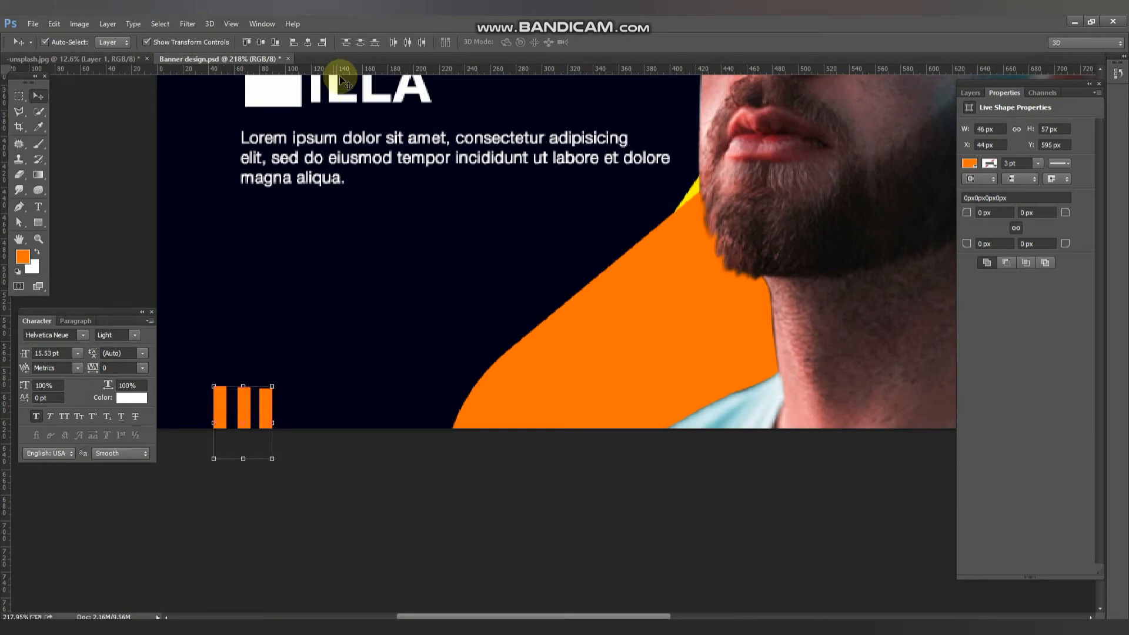
pyautogui.click(249, 40)
pyautogui.click(394, 42)
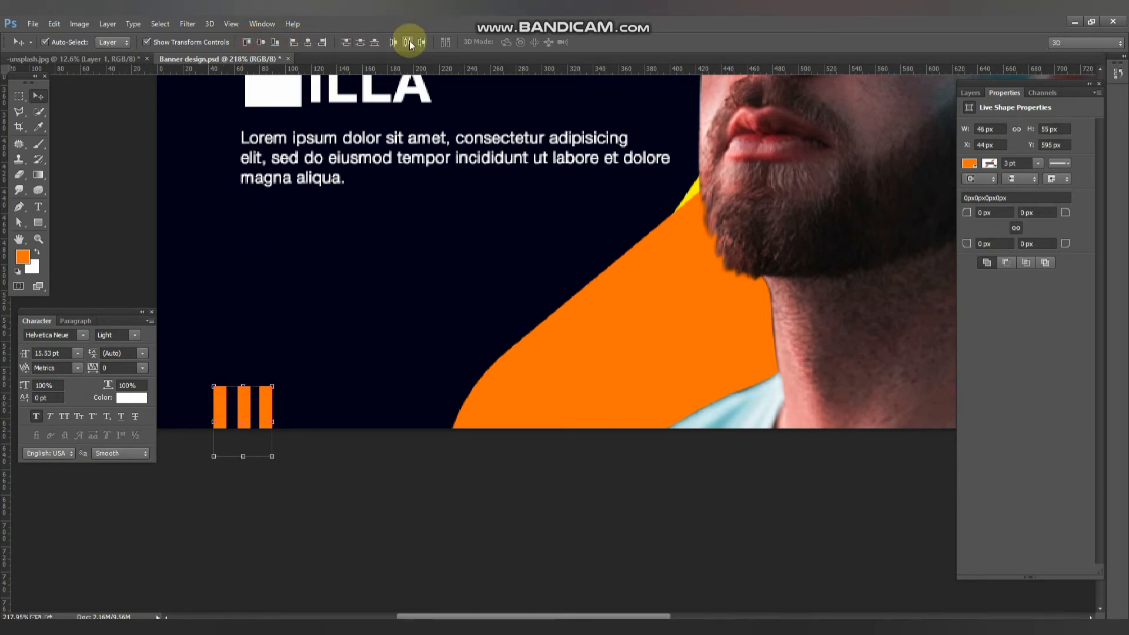
pyautogui.click(354, 460)
pyautogui.scroll(-5, 283, 340)
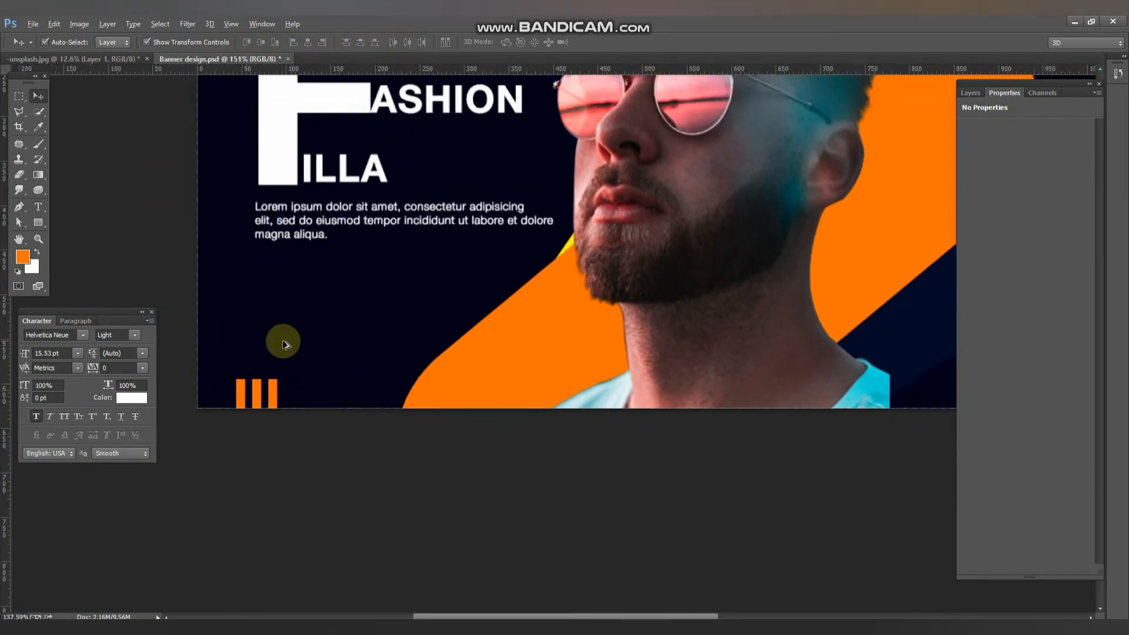
pyautogui.hotkey('ctrl', 's')
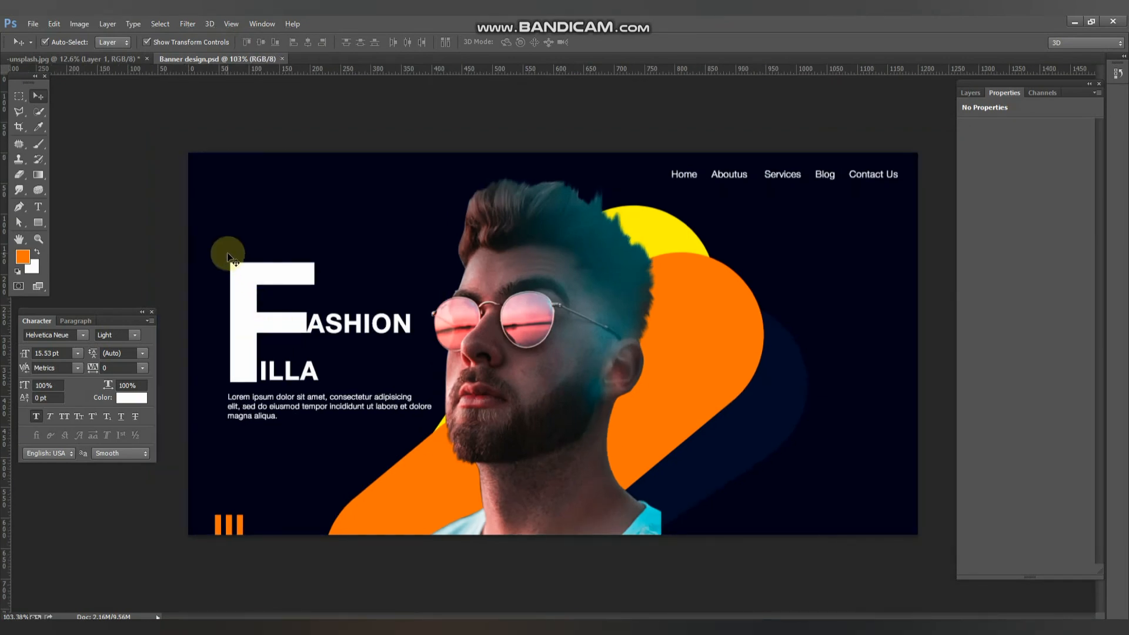
# Duplicate the three-line placeholder paragraph and place the copy below the menu text on the banner's right side.
pyautogui.moveTo(275, 405); pyautogui.dragTo(780, 203)
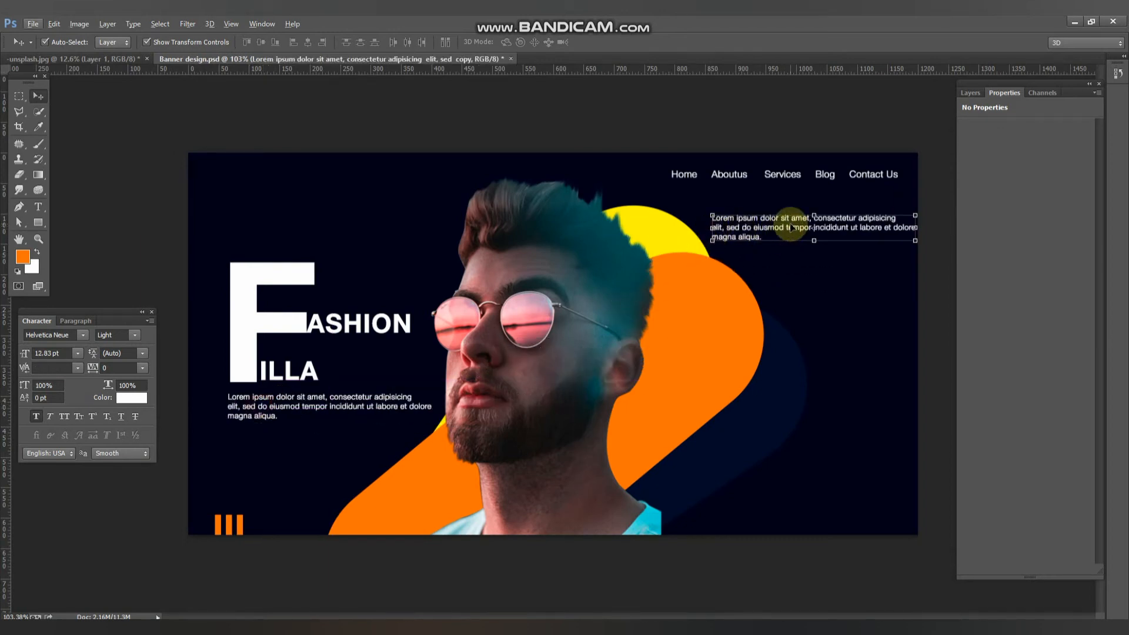
pyautogui.scroll(4, 800, 244)
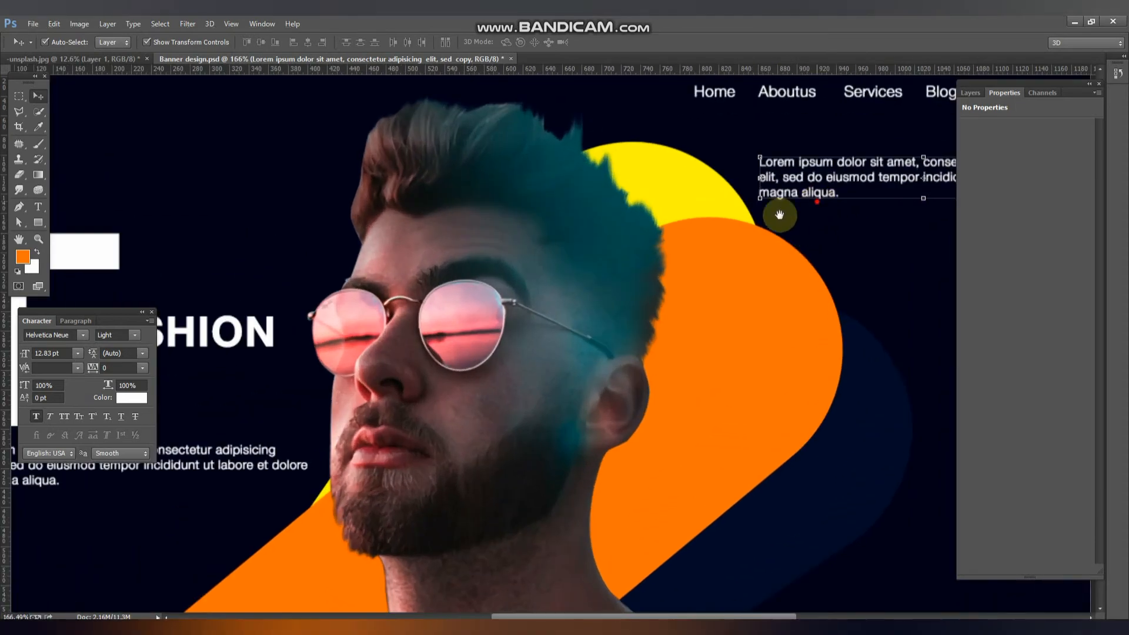
# Rewrap the paragraph copy under the menu so its first line ends at "consectetur" and its second at "tempor".
pyautogui.press('t')
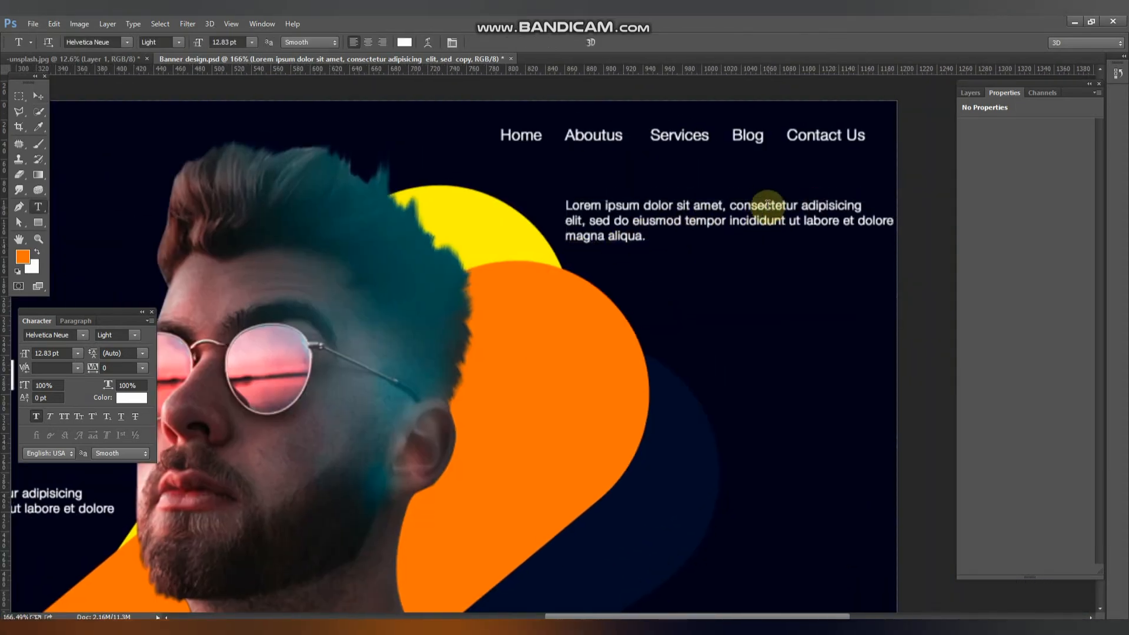
pyautogui.click(802, 204)
pyautogui.press('Return')
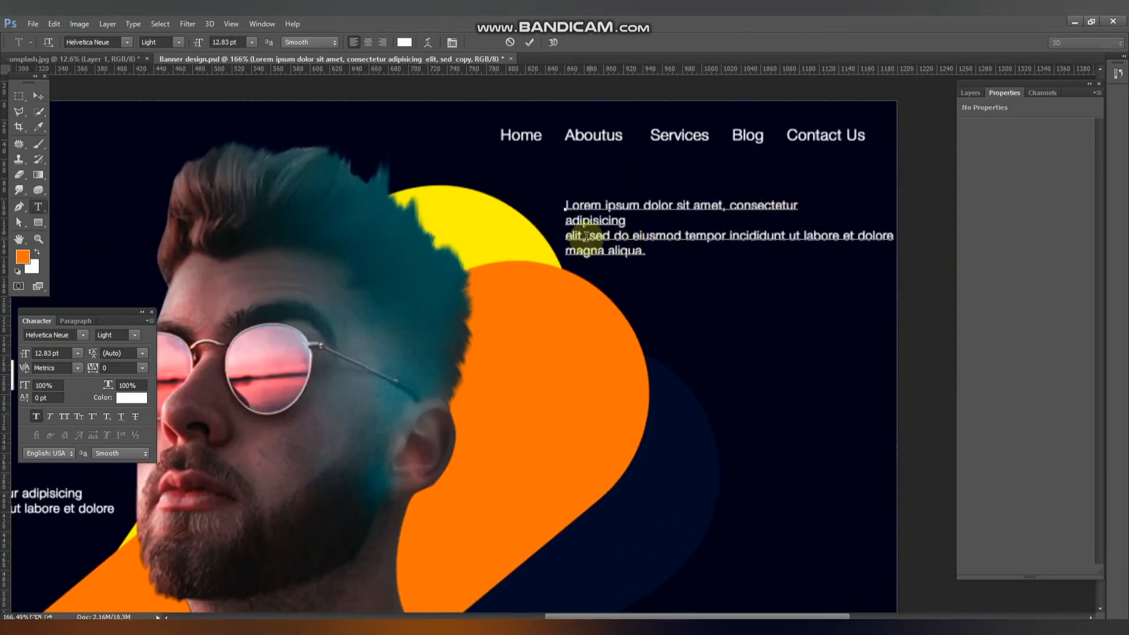
pyautogui.press('BackSpace')
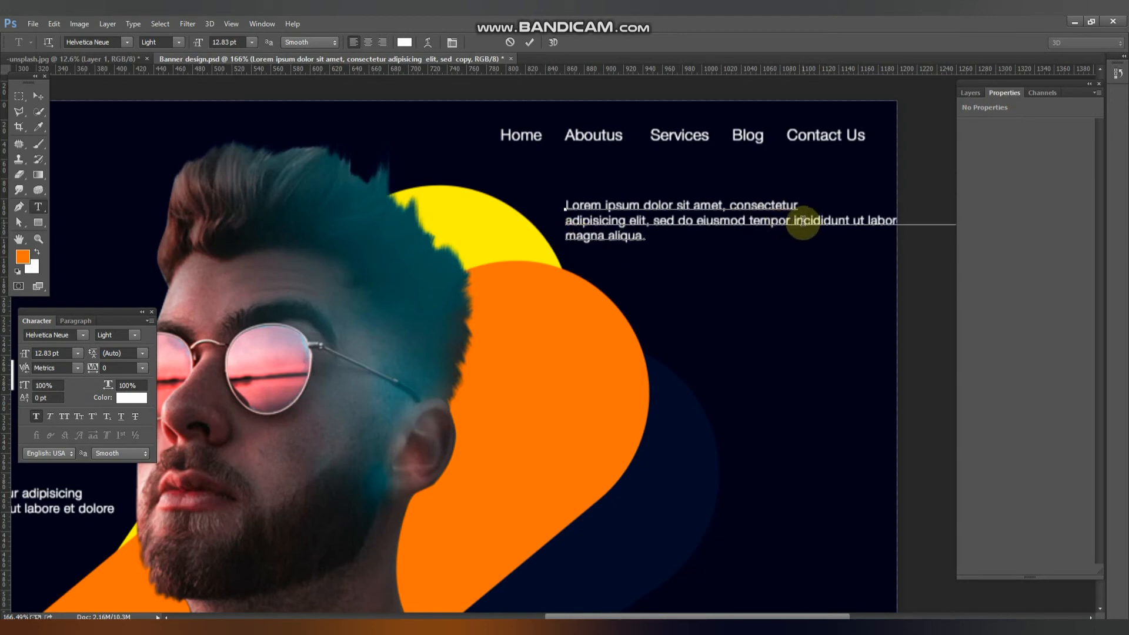
pyautogui.click(793, 220)
pyautogui.press('Return')
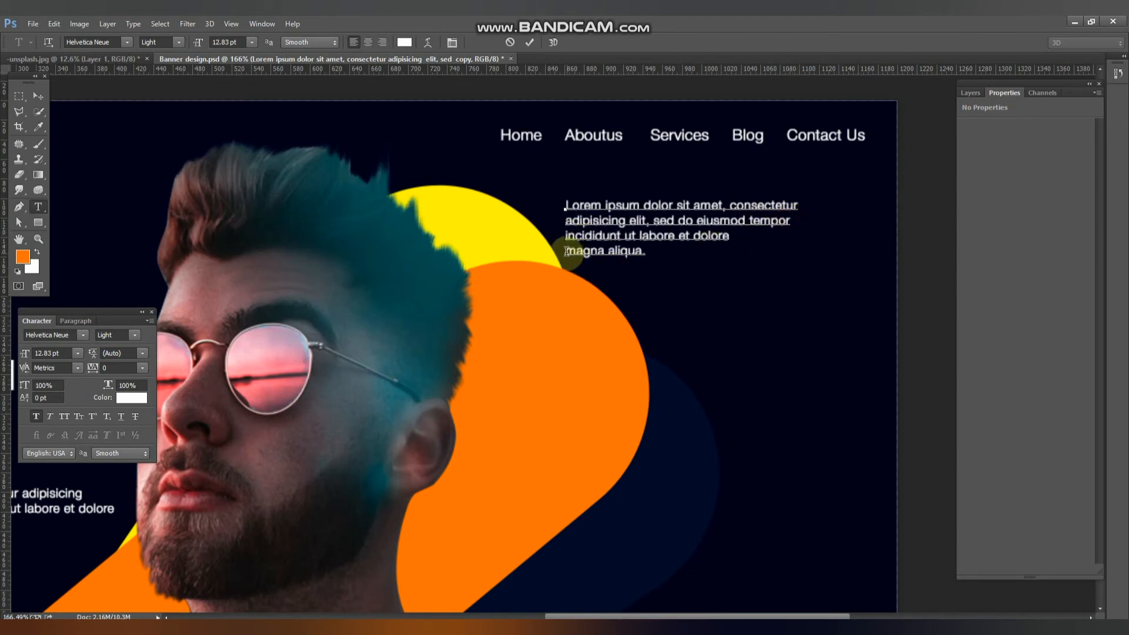
pyautogui.press('Delete')
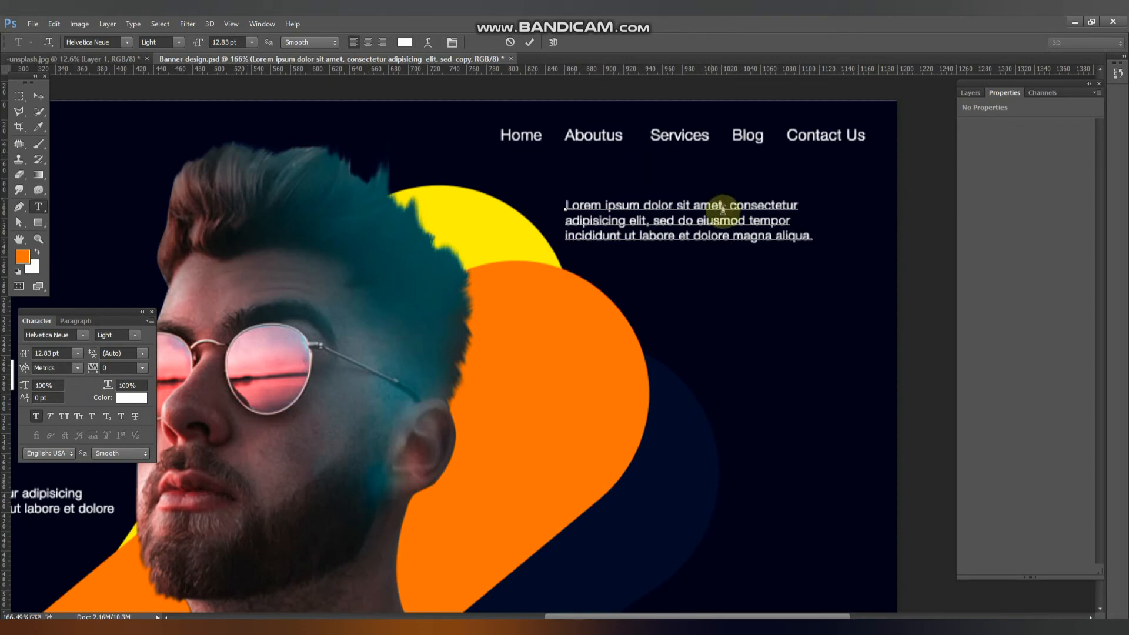
# Shorten the paragraph copy by deleting "et dolore magna aliqua" from its last line.
pyautogui.moveTo(676, 235); pyautogui.dragTo(898, 227)
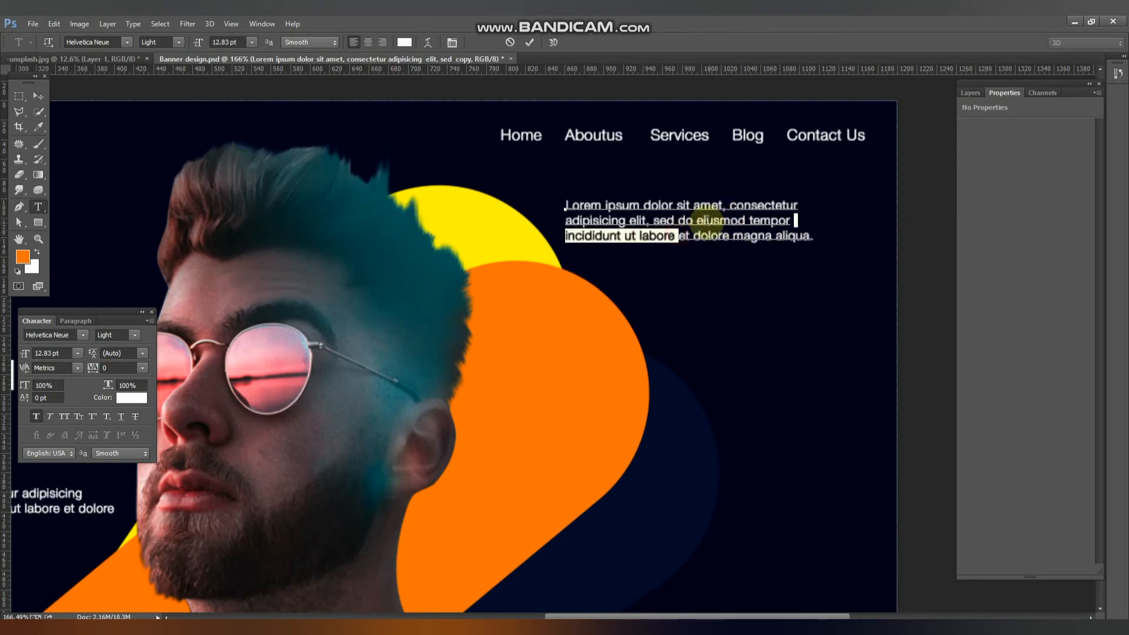
pyautogui.click(681, 235)
pyautogui.moveTo(681, 234); pyautogui.dragTo(846, 247)
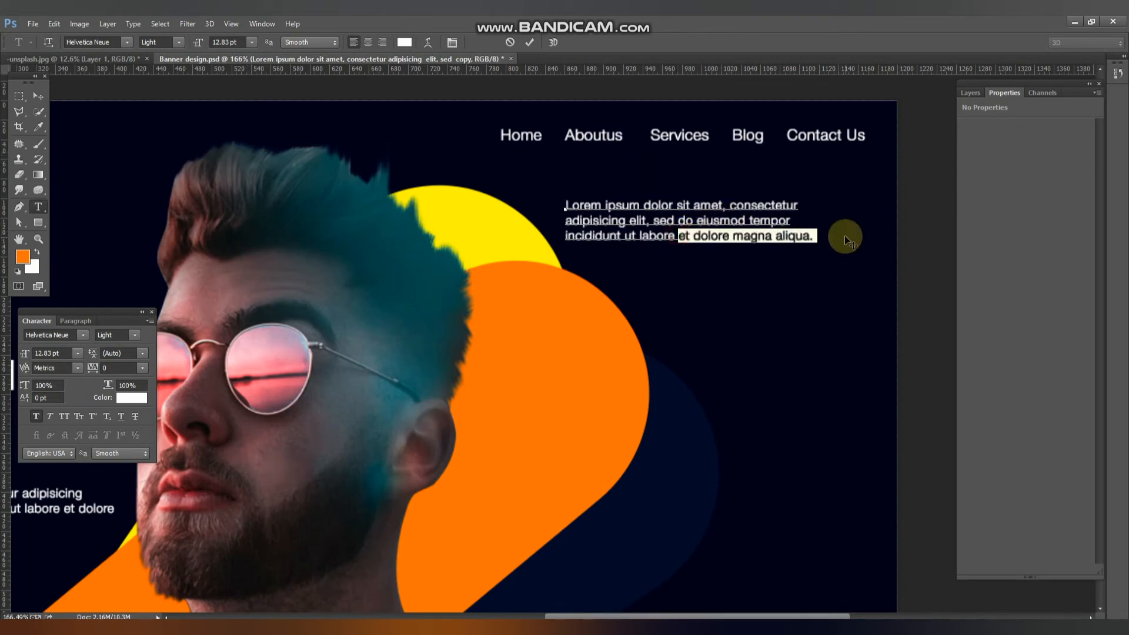
pyautogui.press('BackSpace')
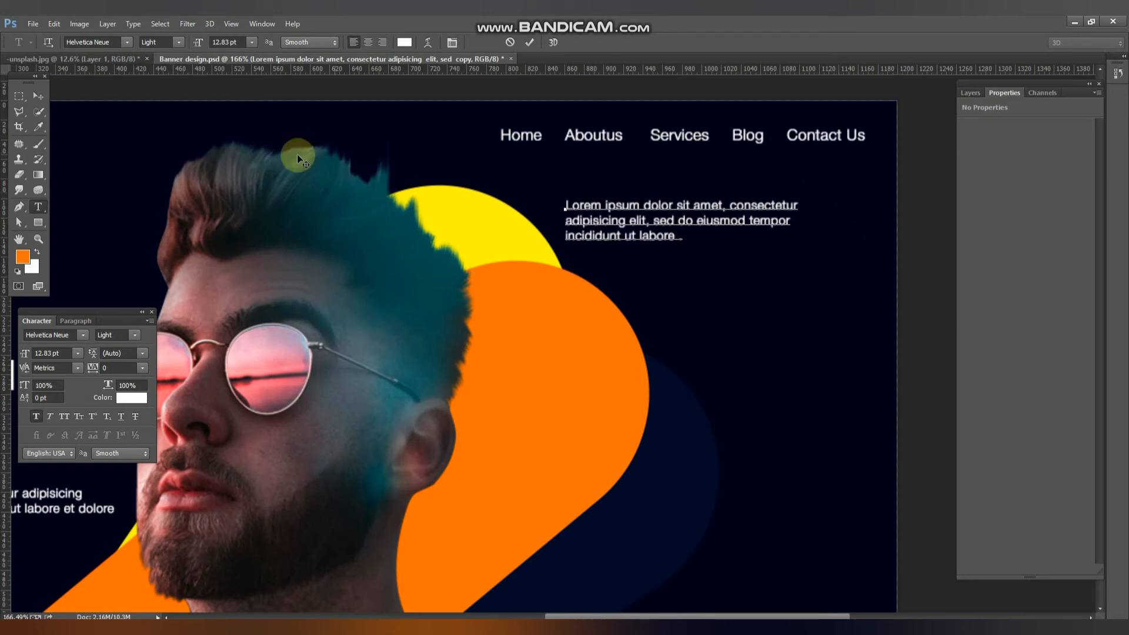
pyautogui.click(40, 96)
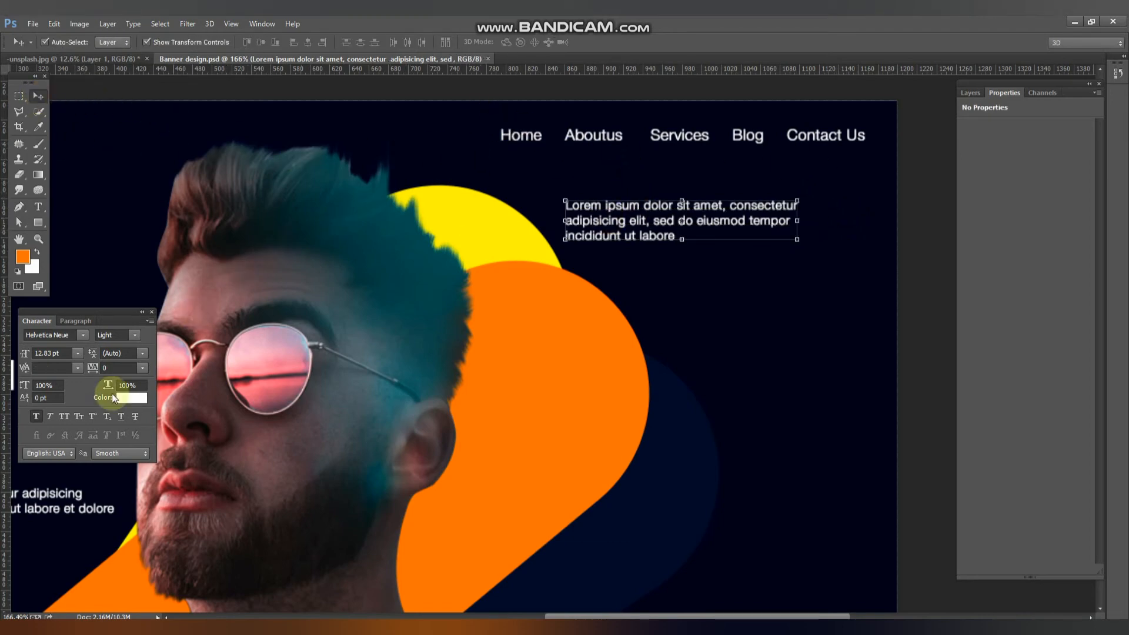
# Right-justify the paragraph copy, align its right edge with the navigation menu, and shift both 20 px left.
pyautogui.click(75, 321)
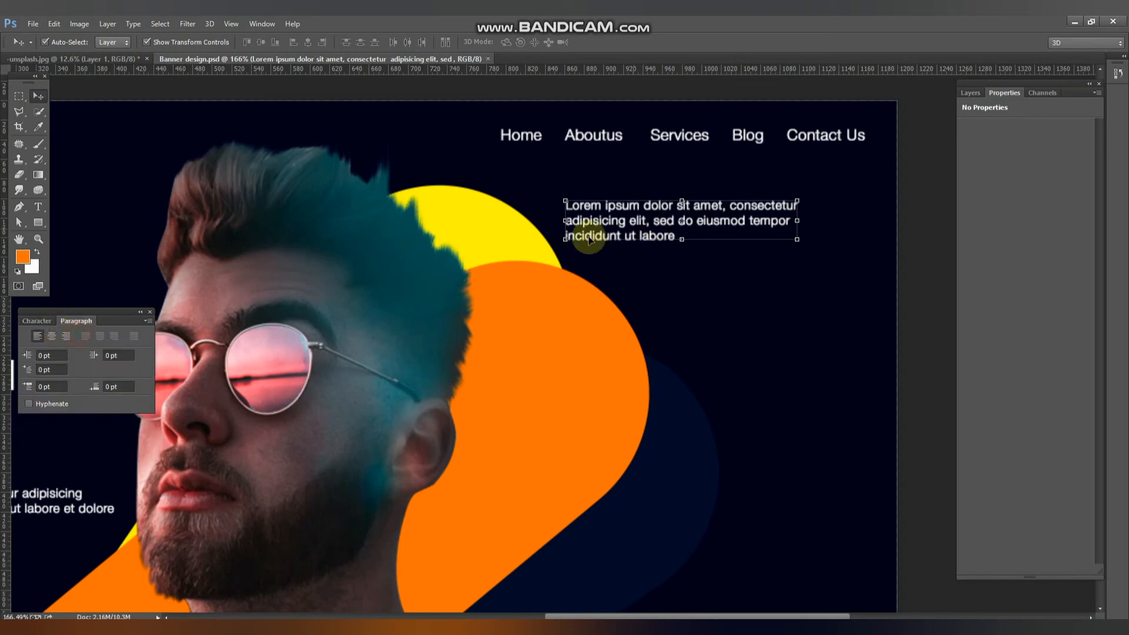
pyautogui.click(65, 336)
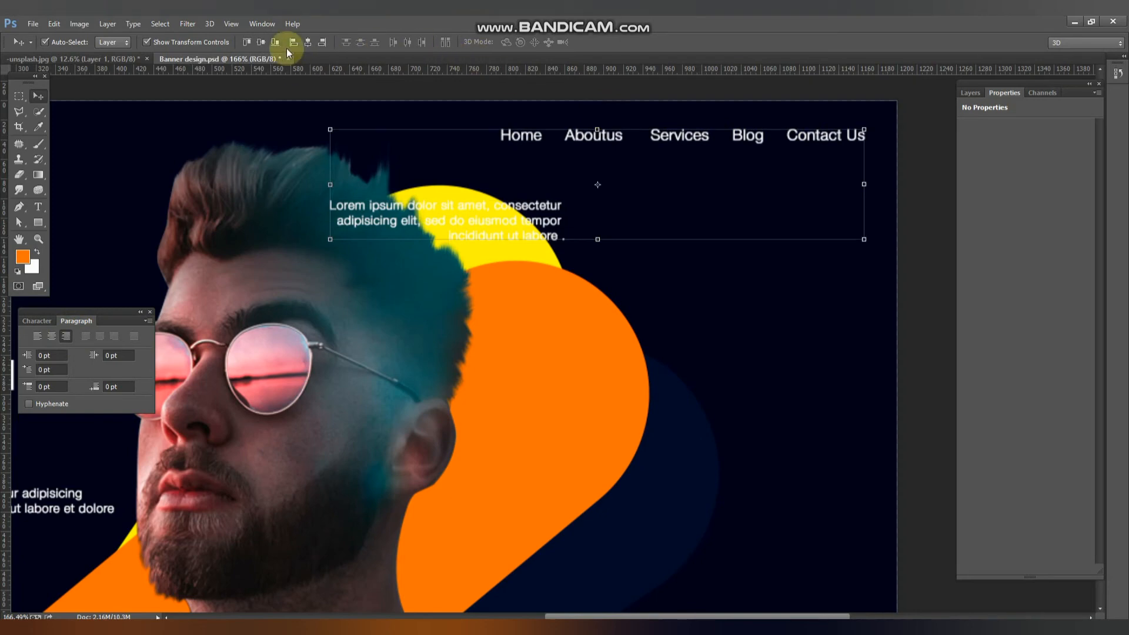
pyautogui.click(323, 42)
pyautogui.hotkey('shift', 'Left')
pyautogui.hotkey('shift', 'Left')
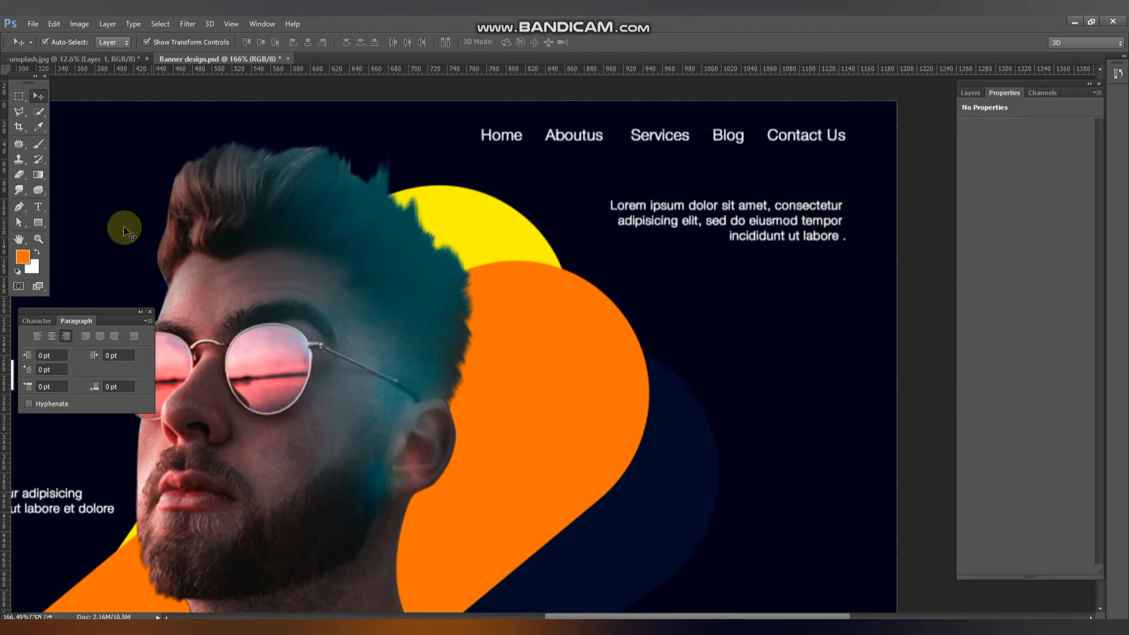
# Add the text "MORE INFO" below the right-justified paragraph.
pyautogui.scroll(4, 809, 255)
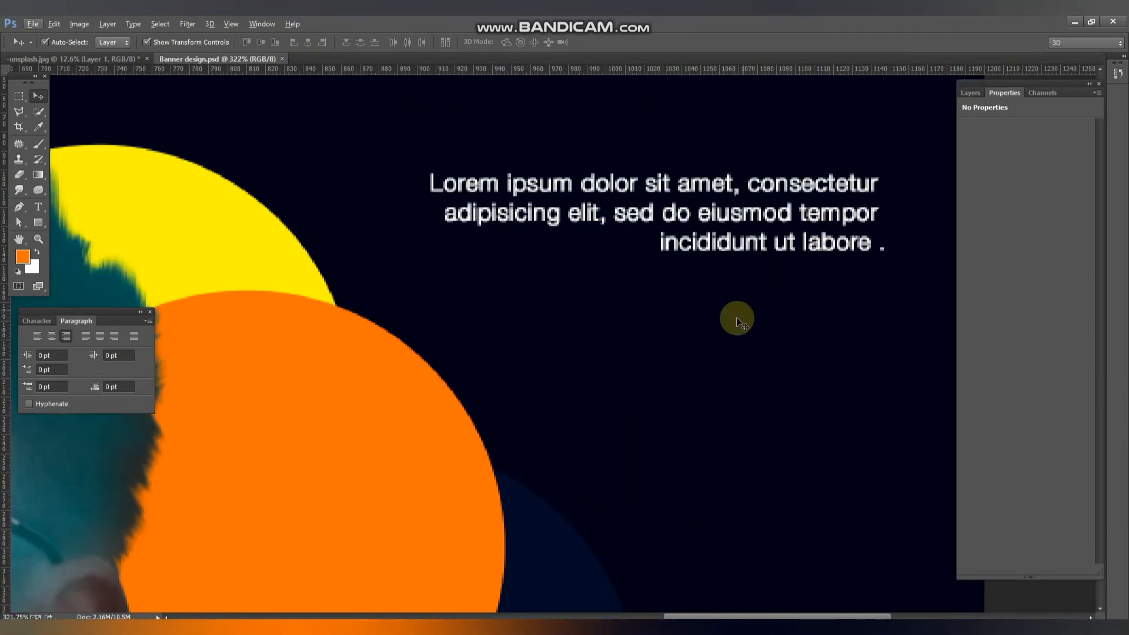
pyautogui.press('t')
pyautogui.click(729, 324)
pyautogui.write('MOR')
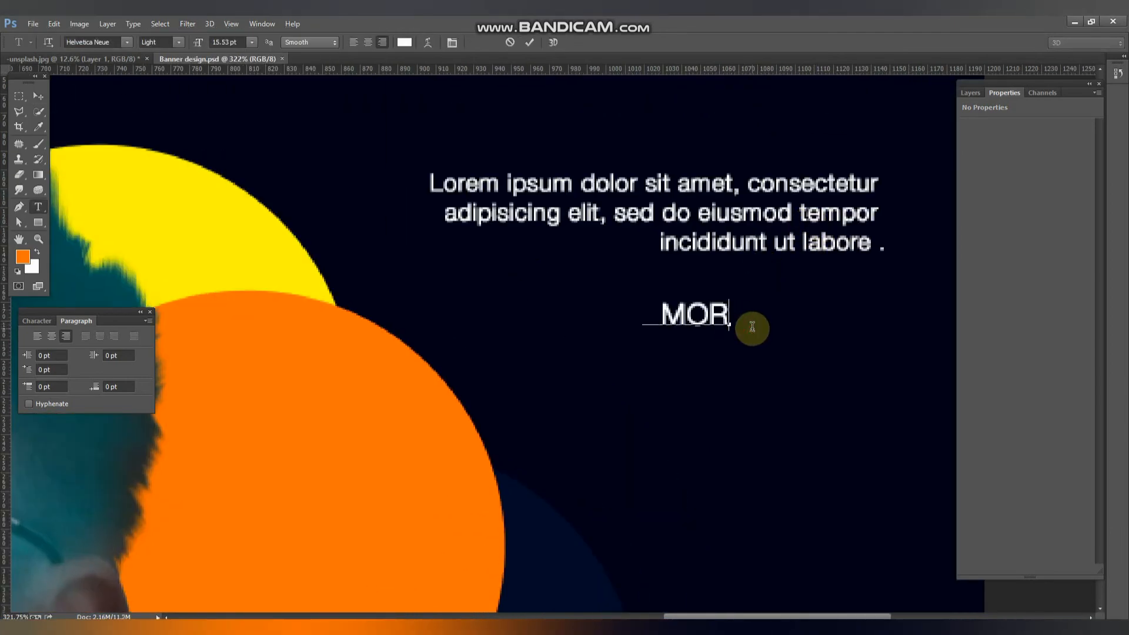
pyautogui.write('E INFO.')
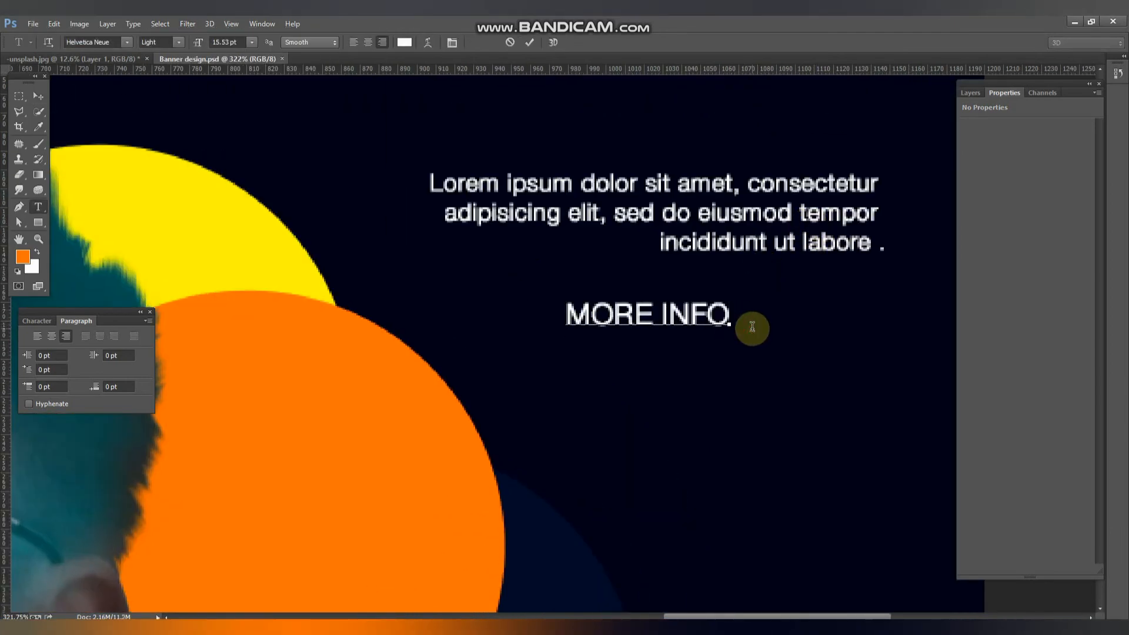
pyautogui.click(34, 97)
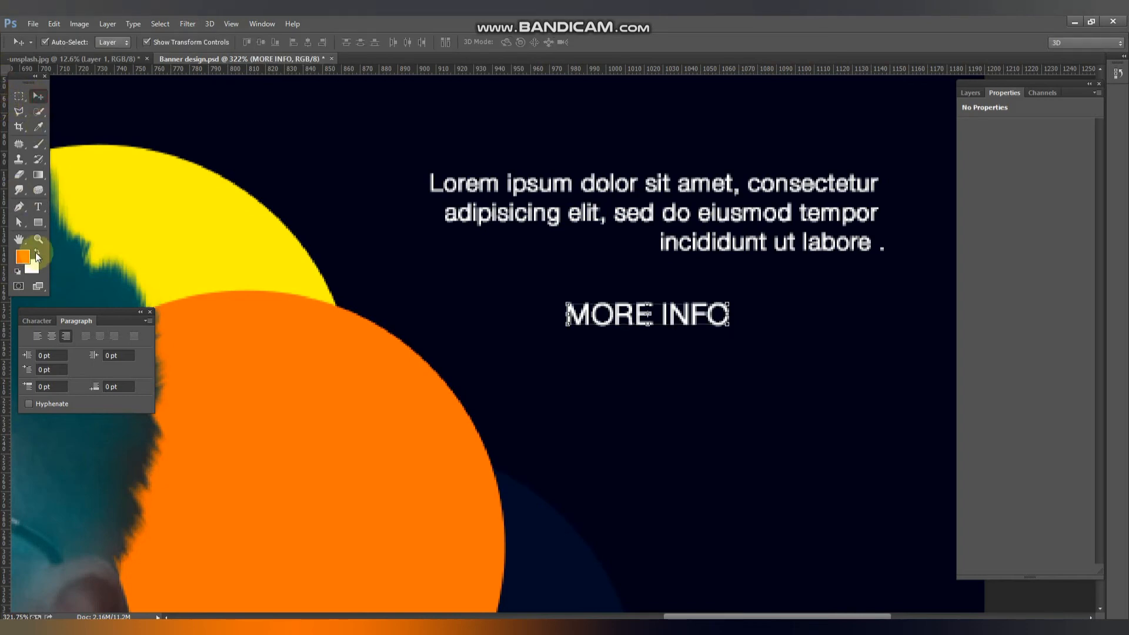
# Recolour the MORE INFO text with the yellow #fff600 sampled from the yellow shape.
pyautogui.click(24, 256)
pyautogui.click(231, 210)
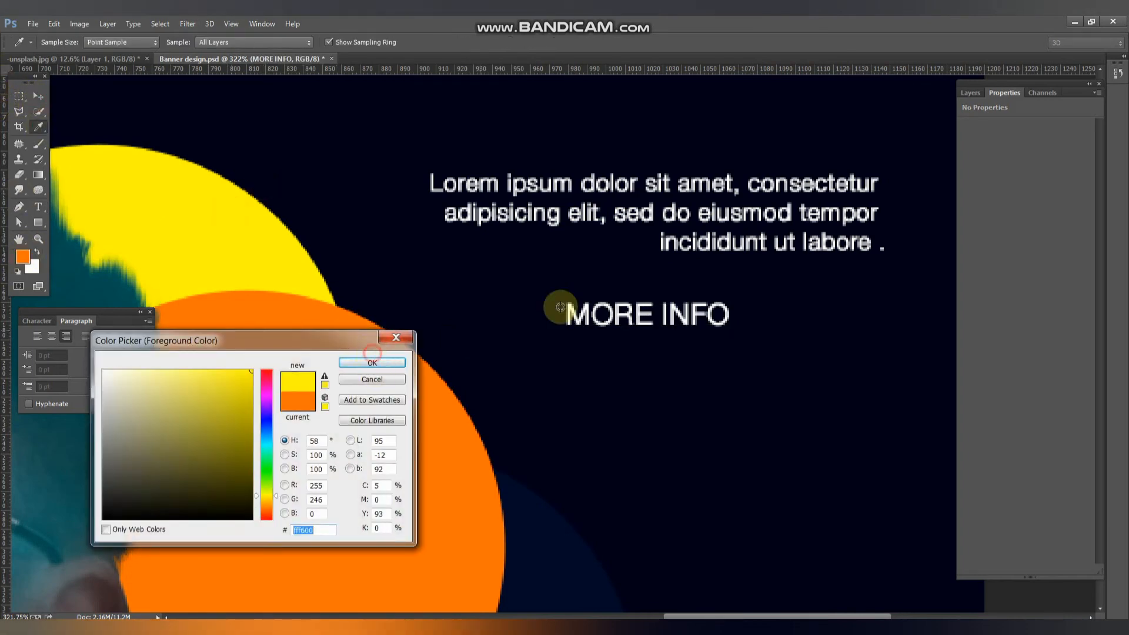
pyautogui.click(402, 366)
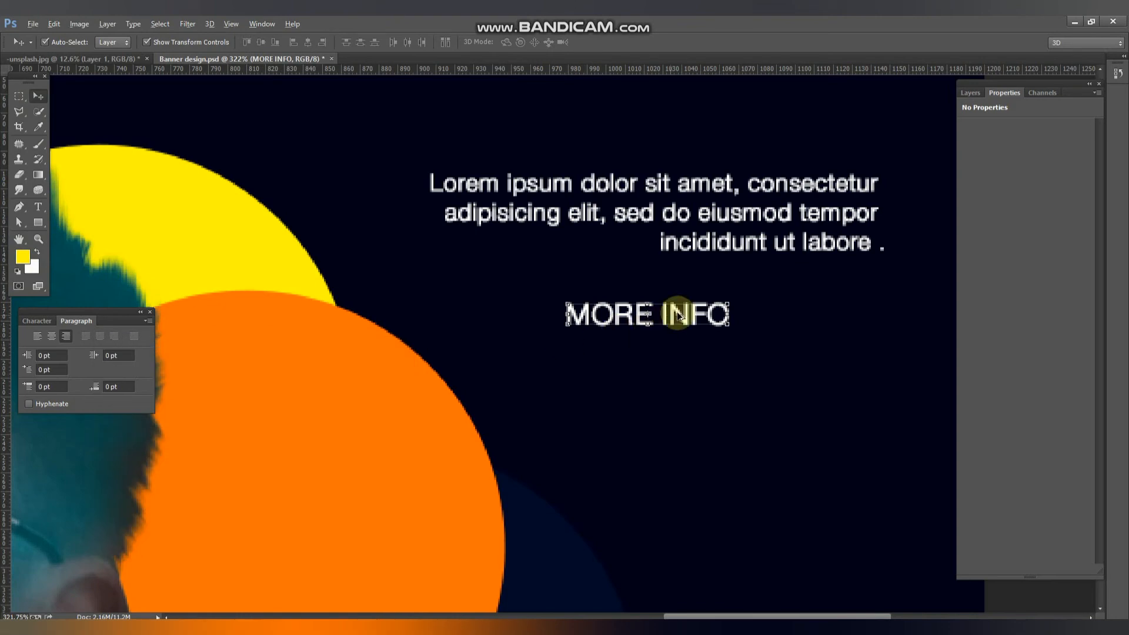
pyautogui.hotkey('alt', 'BackSpace')
# Align the right edge of the MORE INFO text with the paragraph above it.
pyautogui.keyDown('shift'); pyautogui.click(741, 220); pyautogui.keyUp('shift')
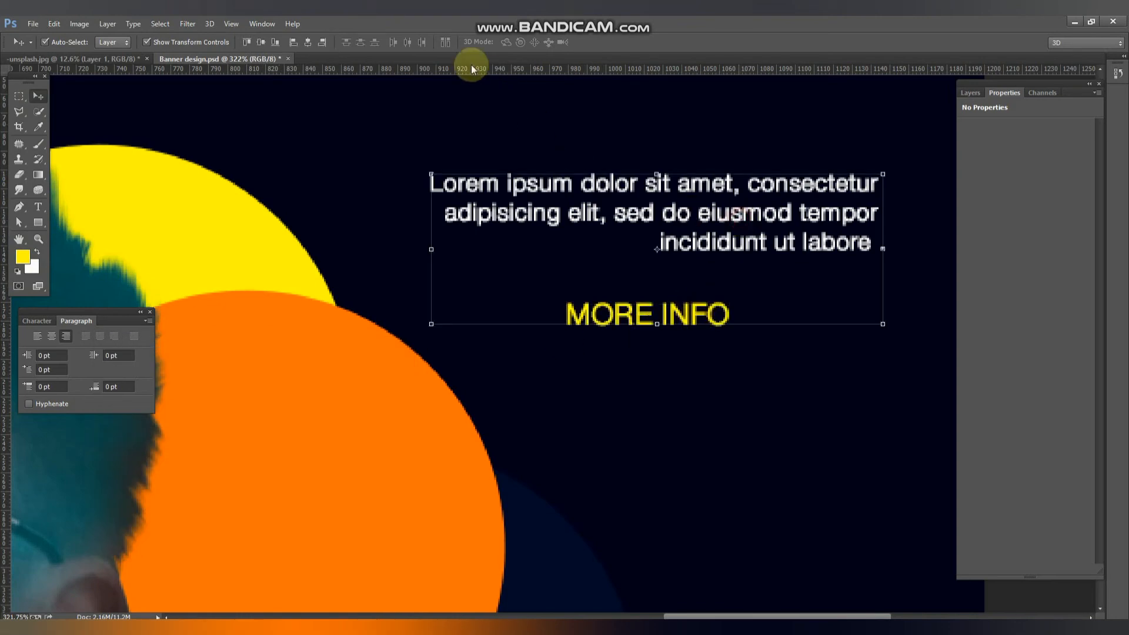
pyautogui.click(324, 43)
pyautogui.click(758, 426)
pyautogui.scroll(-5, 608, 293)
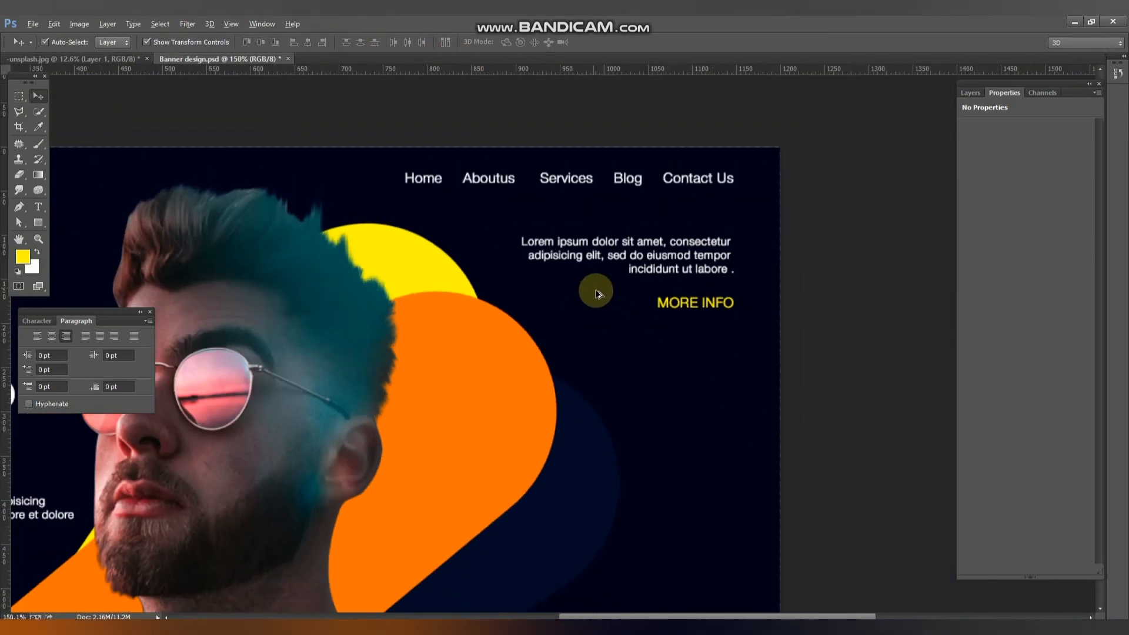
# Draw a small yellow rectangle below MORE INFO and stretch it downward into a vertical bar about 6 × 400 px.
pyautogui.click(40, 224)
pyautogui.press('v')
pyautogui.scroll(-2, 860, 292)
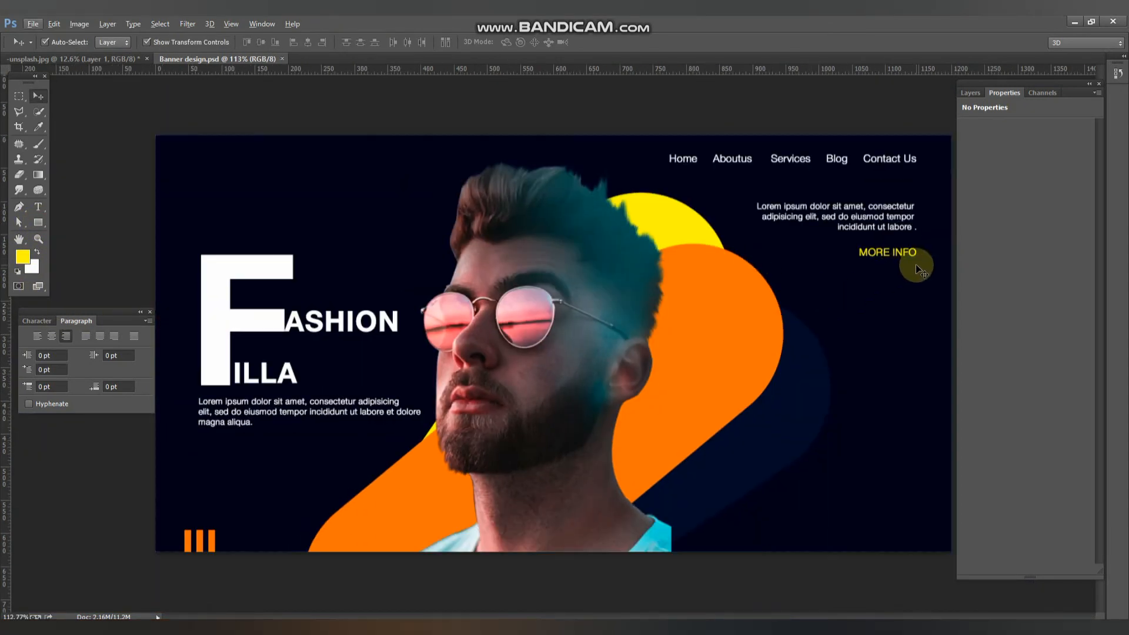
pyautogui.click(39, 223)
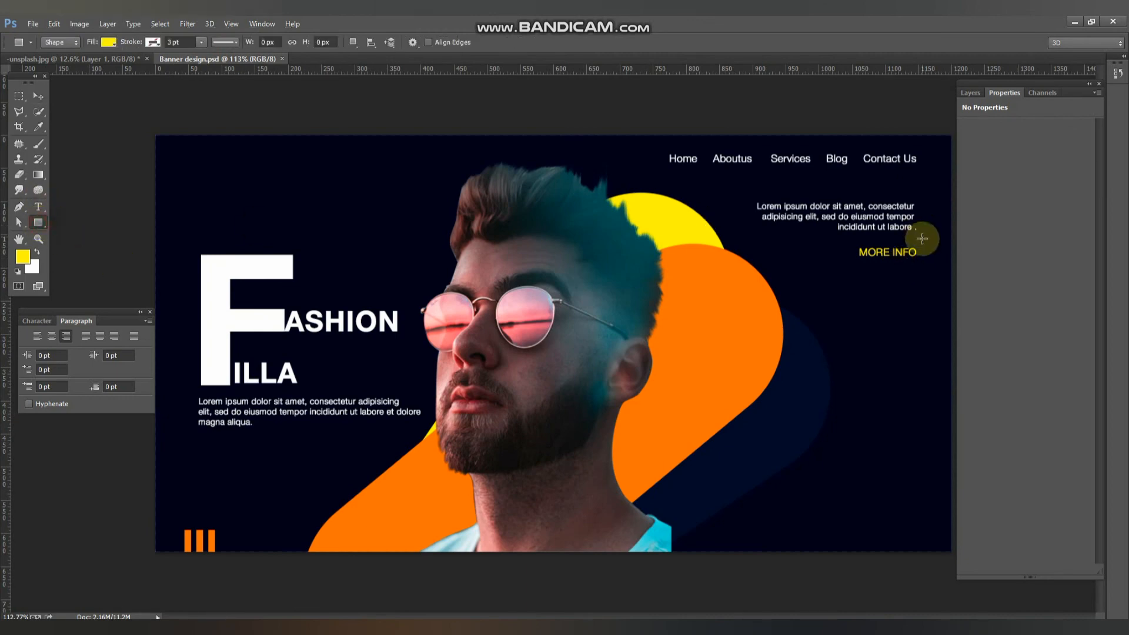
pyautogui.moveTo(909, 261); pyautogui.dragTo(911, 513)
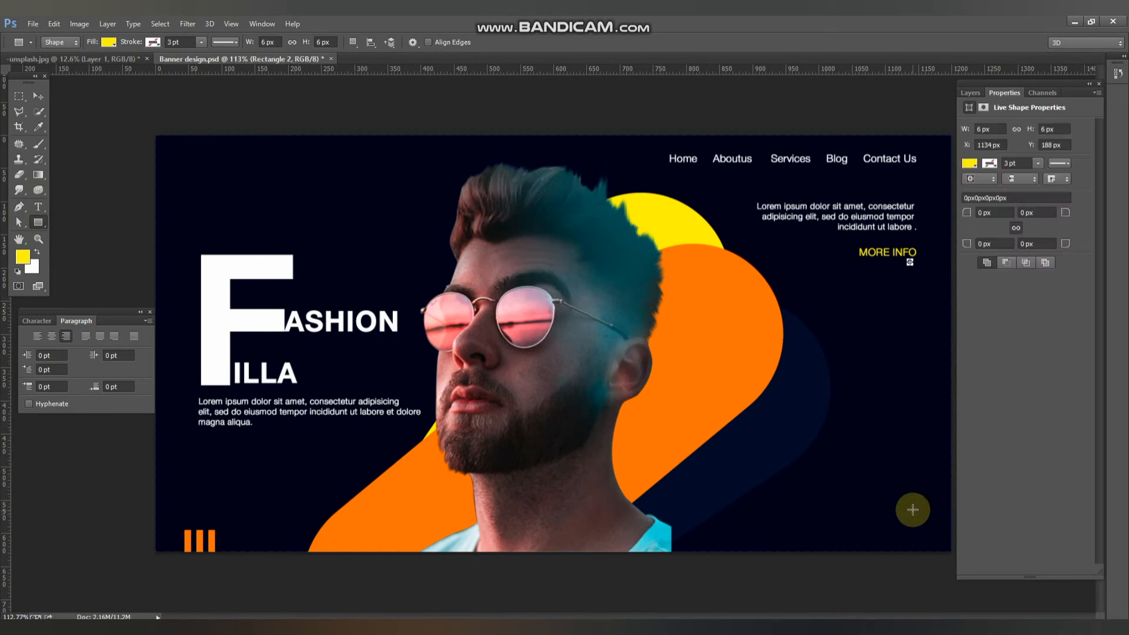
pyautogui.click(38, 96)
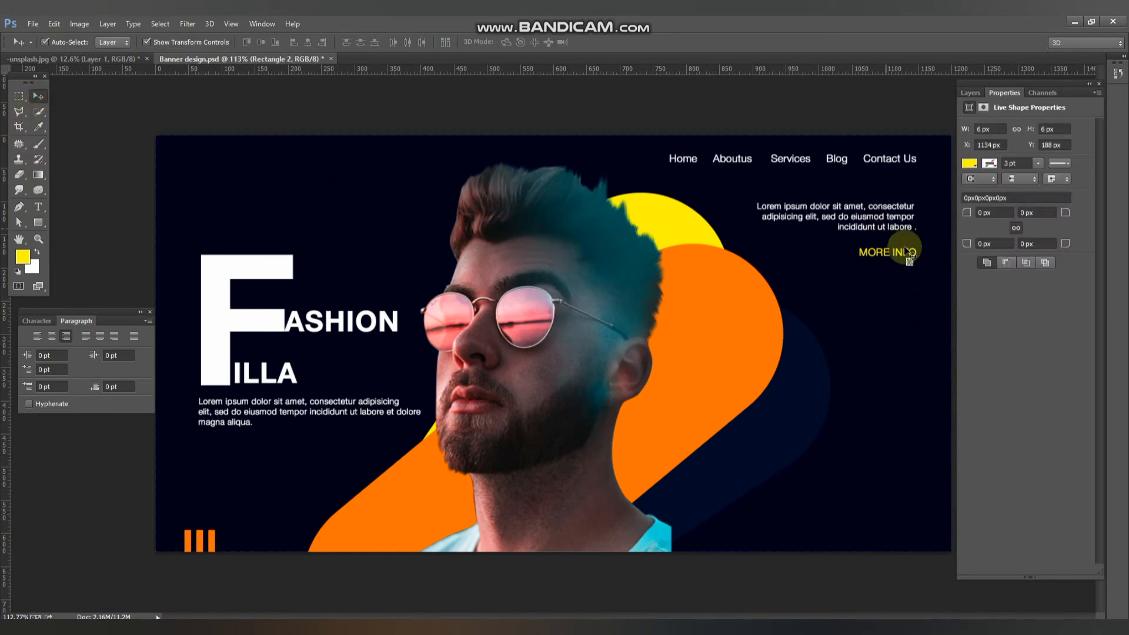
pyautogui.moveTo(910, 263); pyautogui.dragTo(910, 527)
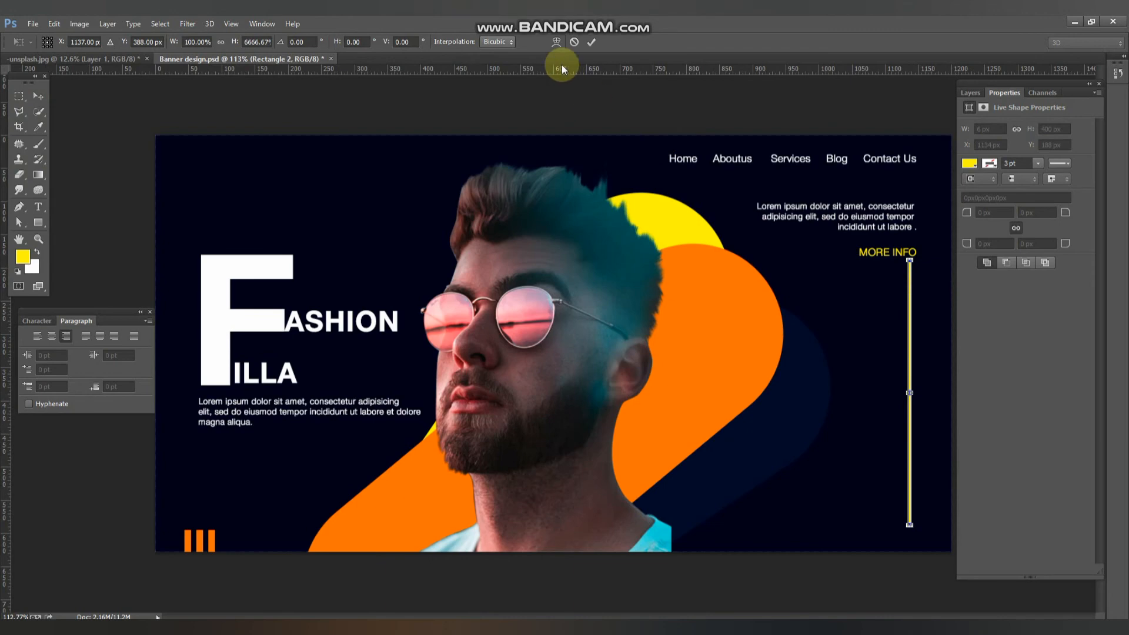
pyautogui.click(591, 42)
# Try rotating the MORE INFO text 90° clockwise, undo it, and rotate the text 90° counter-clockwise instead.
pyautogui.scroll(2, 874, 320)
pyautogui.moveTo(859, 315); pyautogui.dragTo(517, 265)
pyautogui.scroll(1, 640, 218)
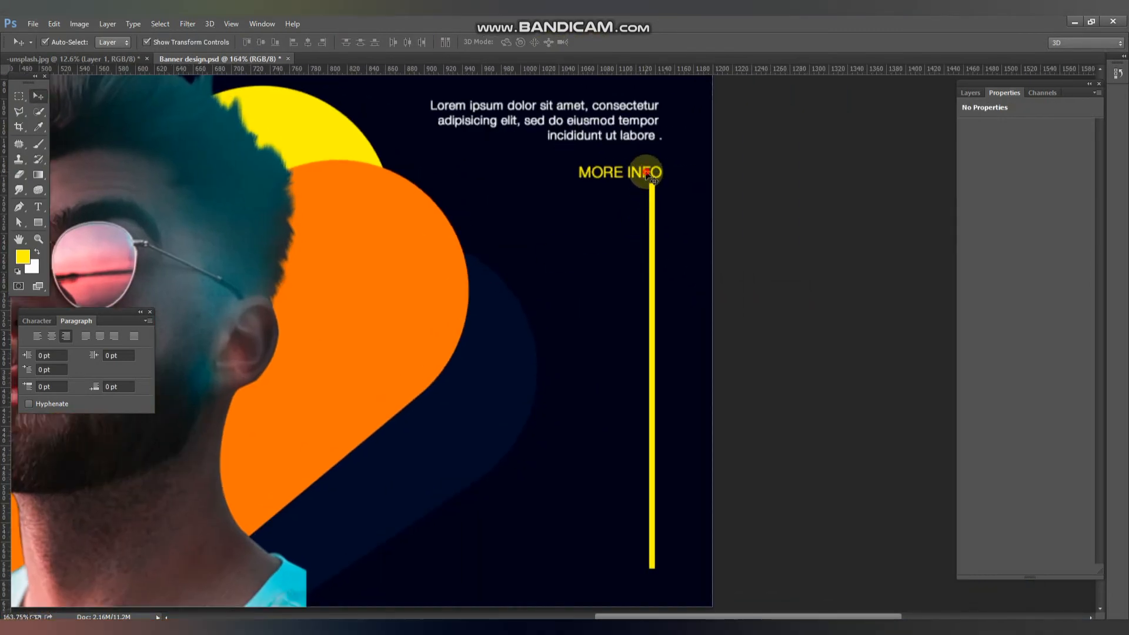
pyautogui.click(647, 173)
pyautogui.hotkey('ctrl', 't')
pyautogui.rightClick(646, 173)
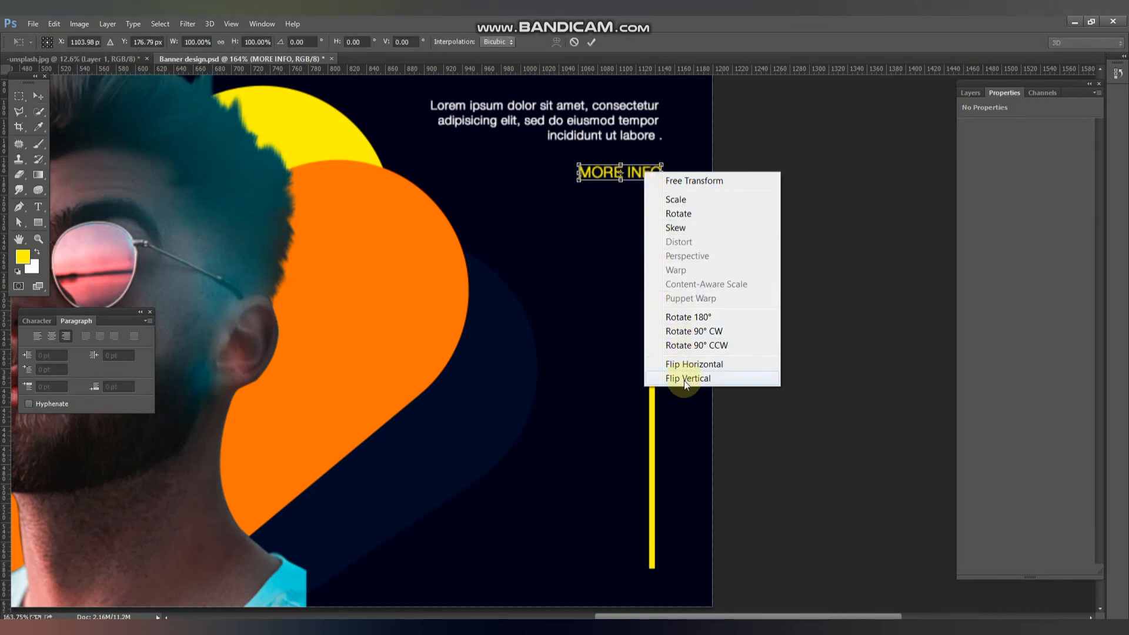
pyautogui.click(686, 331)
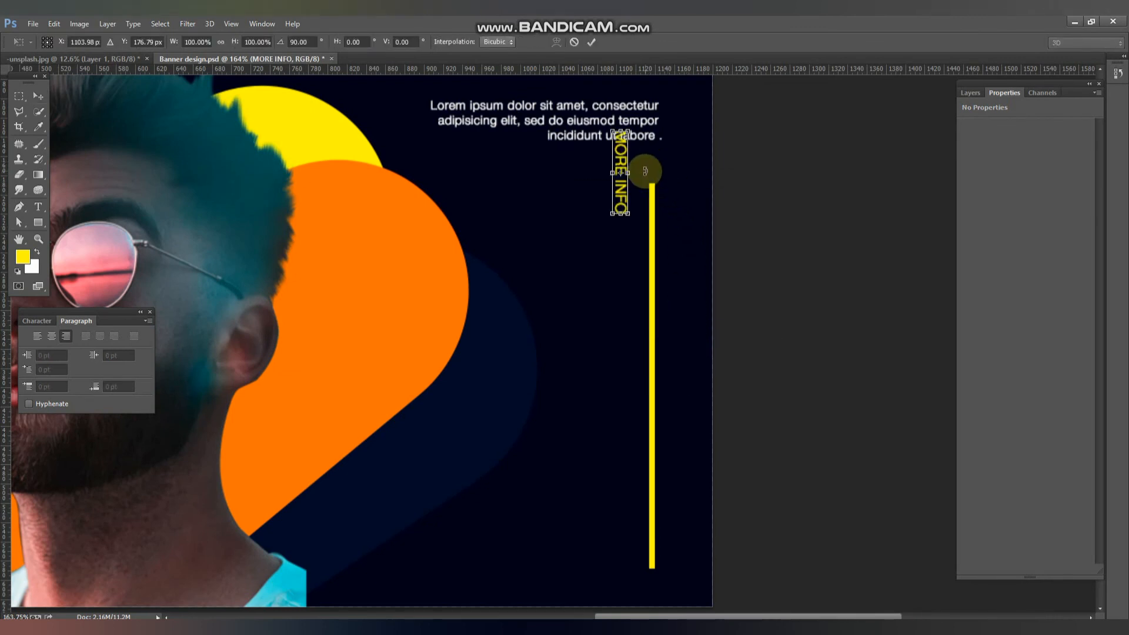
pyautogui.hotkey('ctrl', 'z')
pyautogui.rightClick(647, 173)
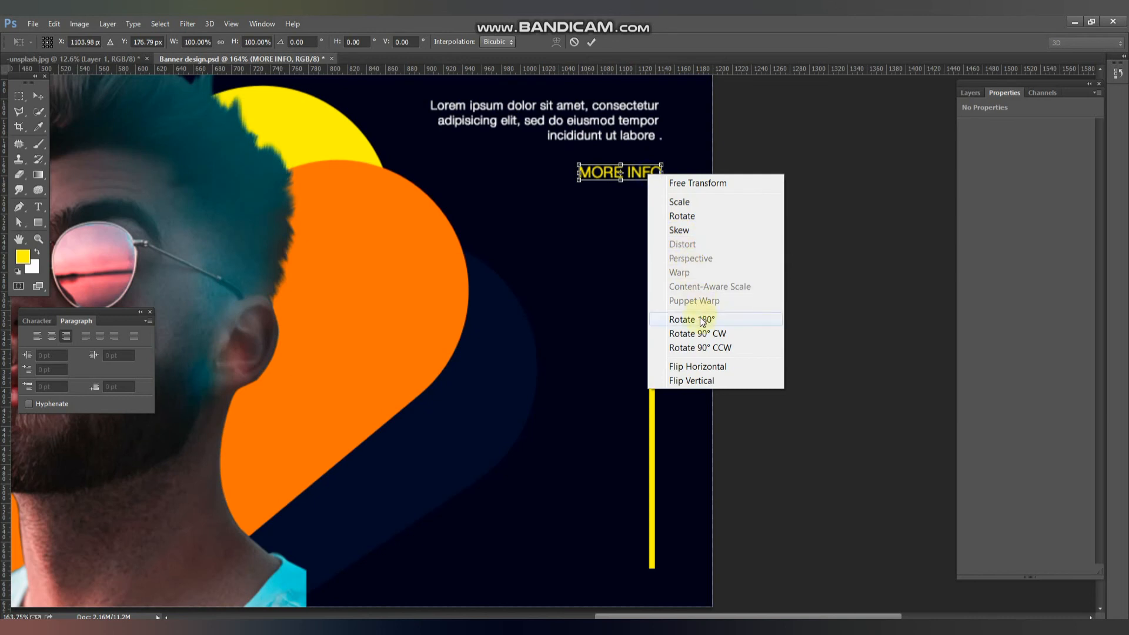
pyautogui.click(706, 347)
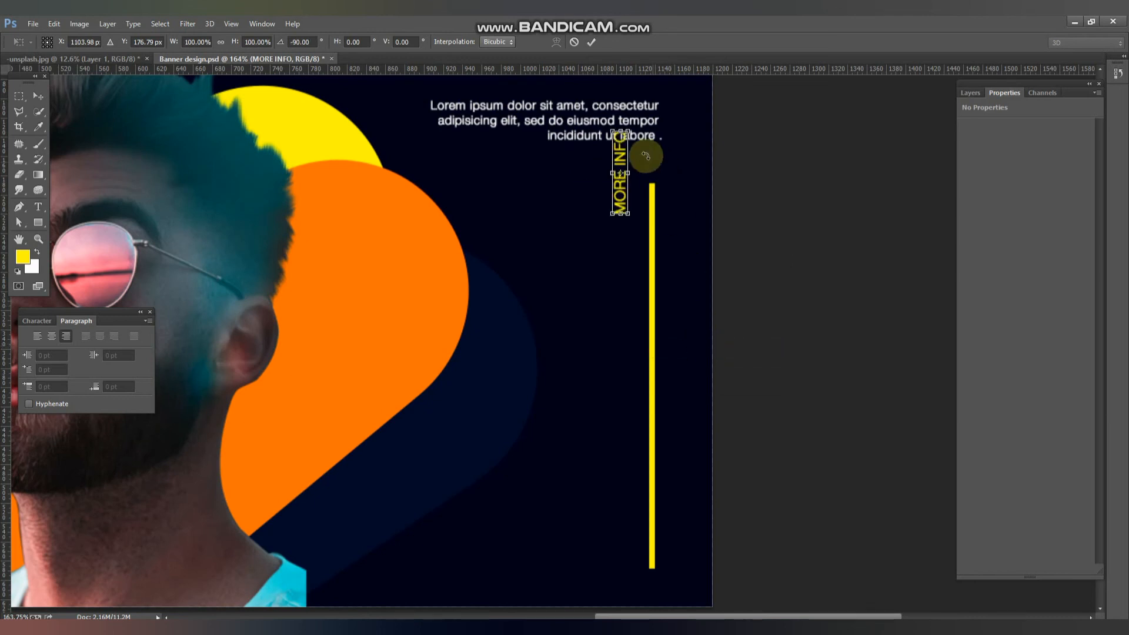
pyautogui.doubleClick(620, 154)
# Lower the yellow bar past the banner's bottom edge, place the rotated MORE INFO text centred directly above it, and save the banner.
pyautogui.moveTo(650, 220); pyautogui.dragTo(651, 257)
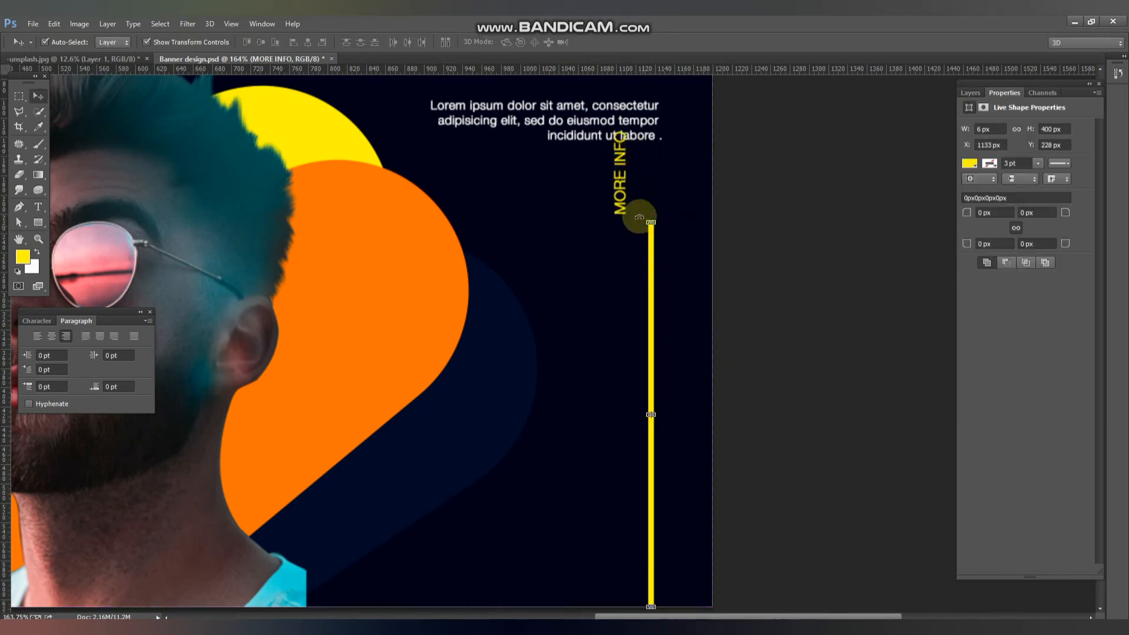
pyautogui.moveTo(622, 189); pyautogui.dragTo(657, 268)
pyautogui.click(651, 350)
pyautogui.hotkey('shift', 'Down')
pyautogui.hotkey('shift', 'Down')
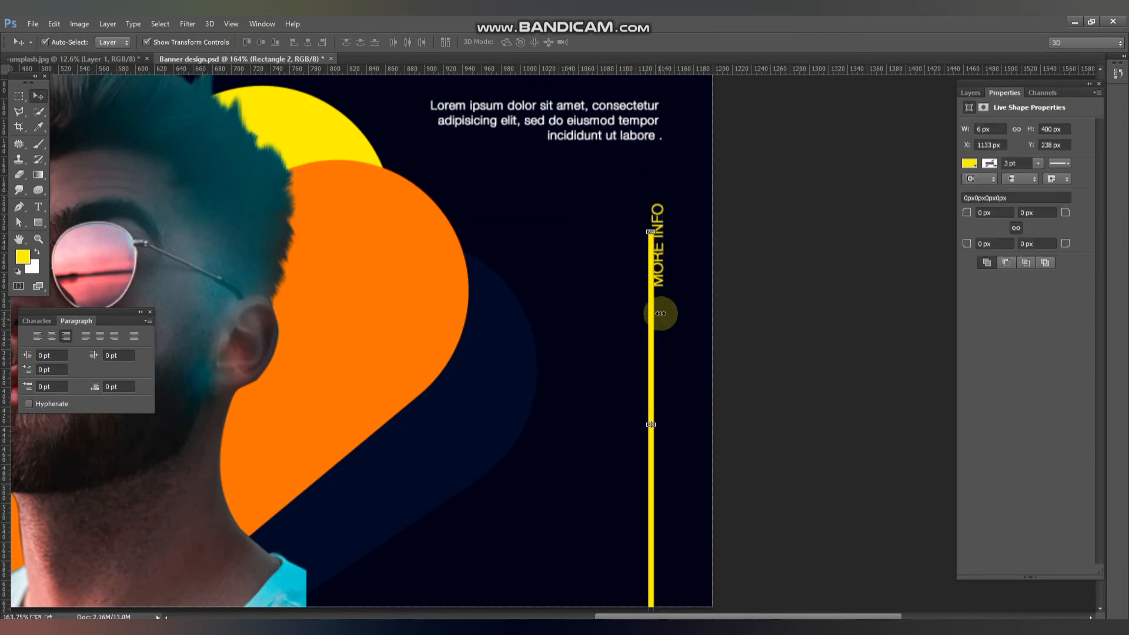
pyautogui.moveTo(664, 225); pyautogui.dragTo(651, 252)
pyautogui.click(792, 222)
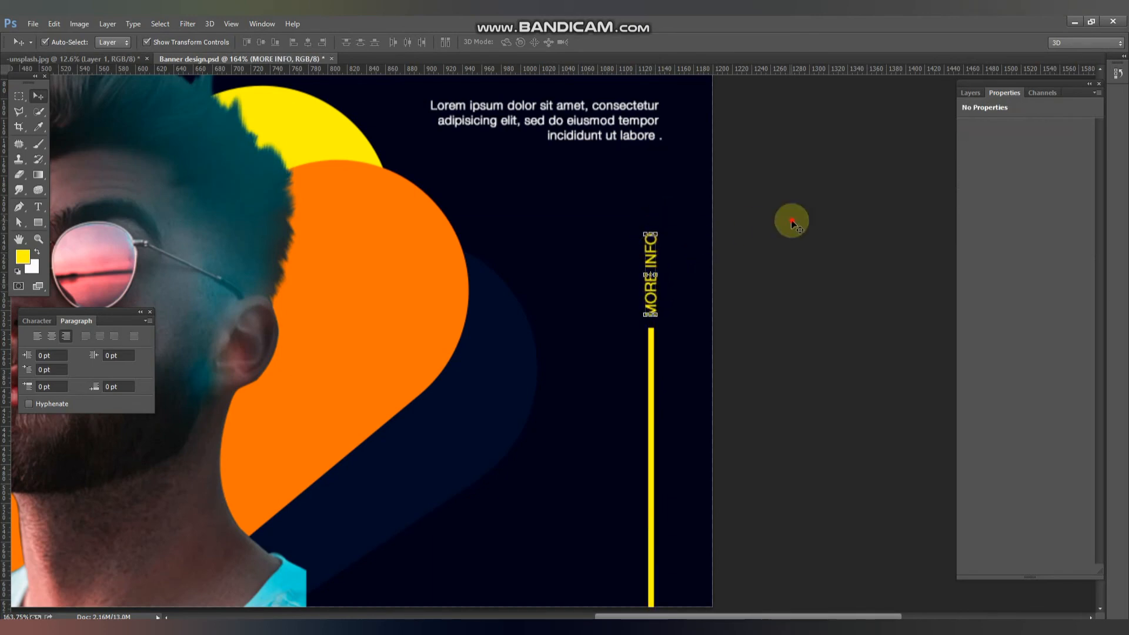
pyautogui.hotkey('ctrl', '0')
pyautogui.press('alt')
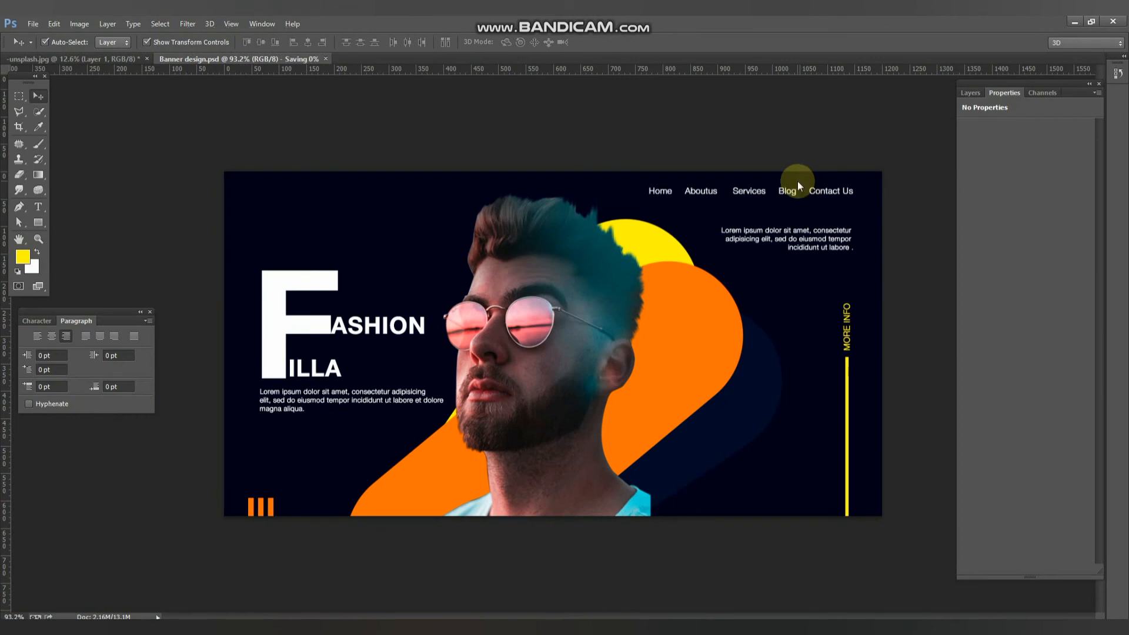
# Draw a yellow bar about 175 × 16 px across the banner's upper-left edge, round its corners to 7.5 px, and place an offset copy below it.
pyautogui.rightClick(38, 224)
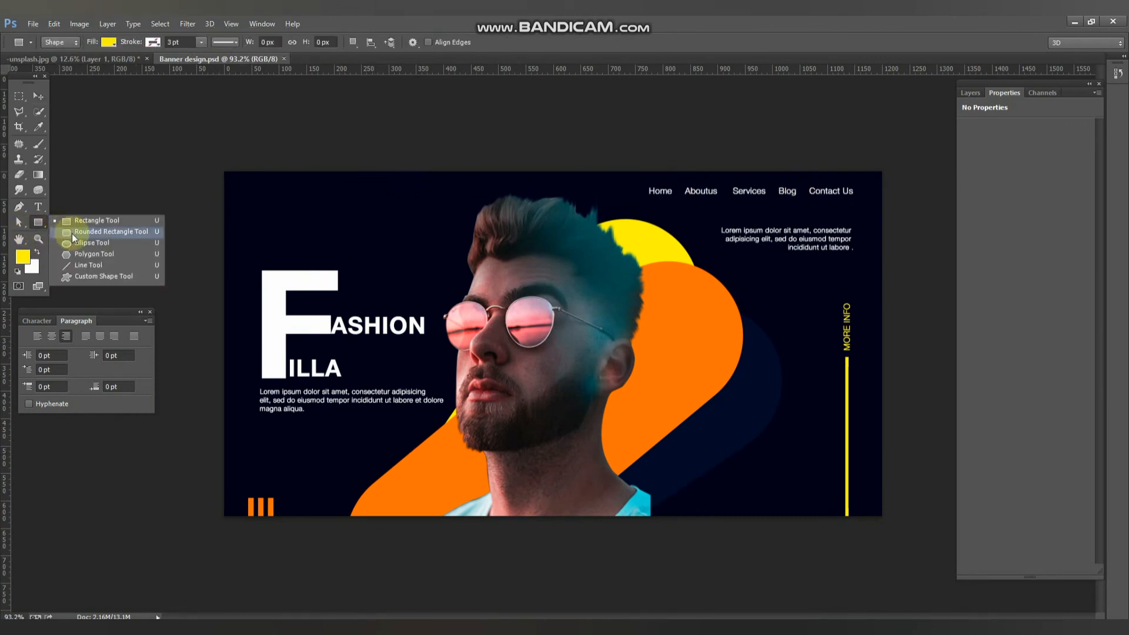
pyautogui.click(73, 225)
pyautogui.moveTo(195, 187); pyautogui.dragTo(291, 195)
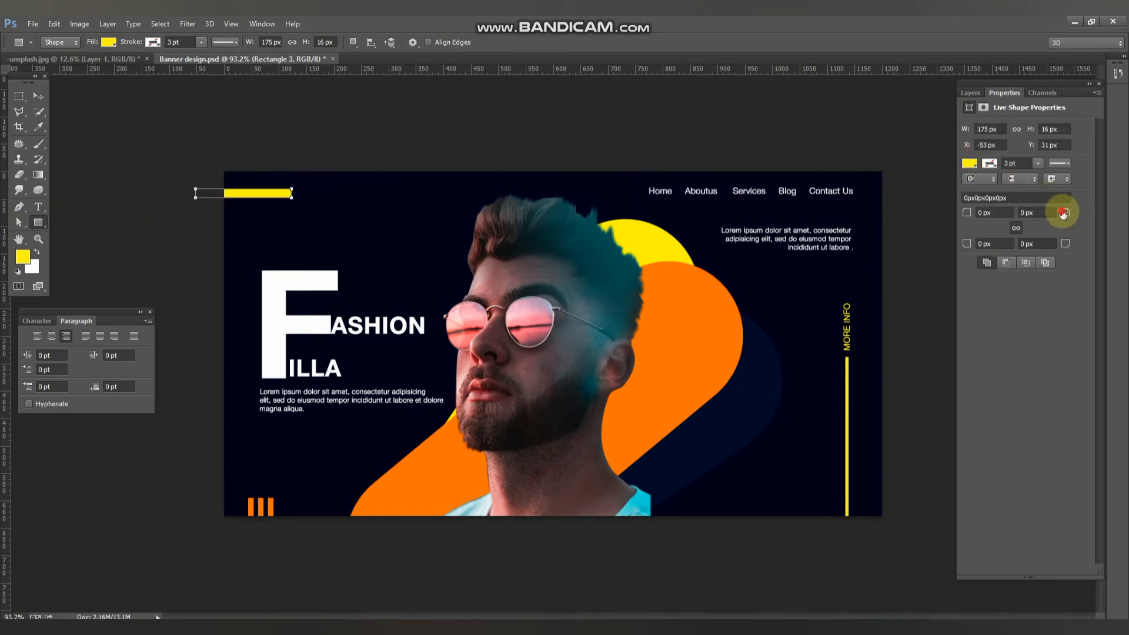
pyautogui.click(38, 96)
pyautogui.click(248, 203)
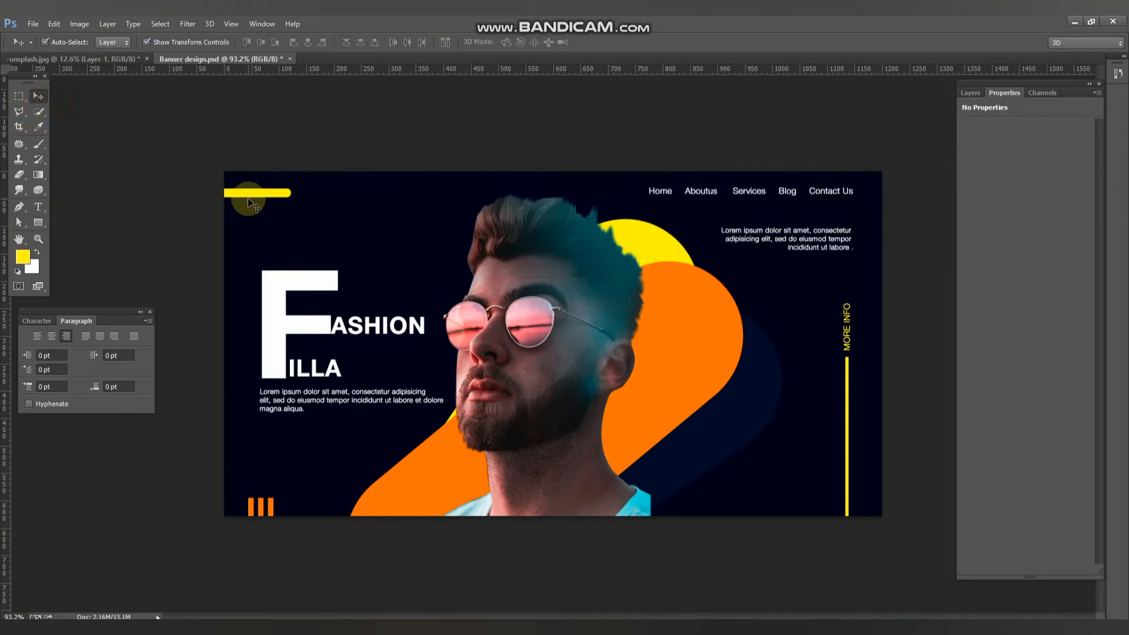
pyautogui.moveTo(277, 194); pyautogui.dragTo(226, 220)
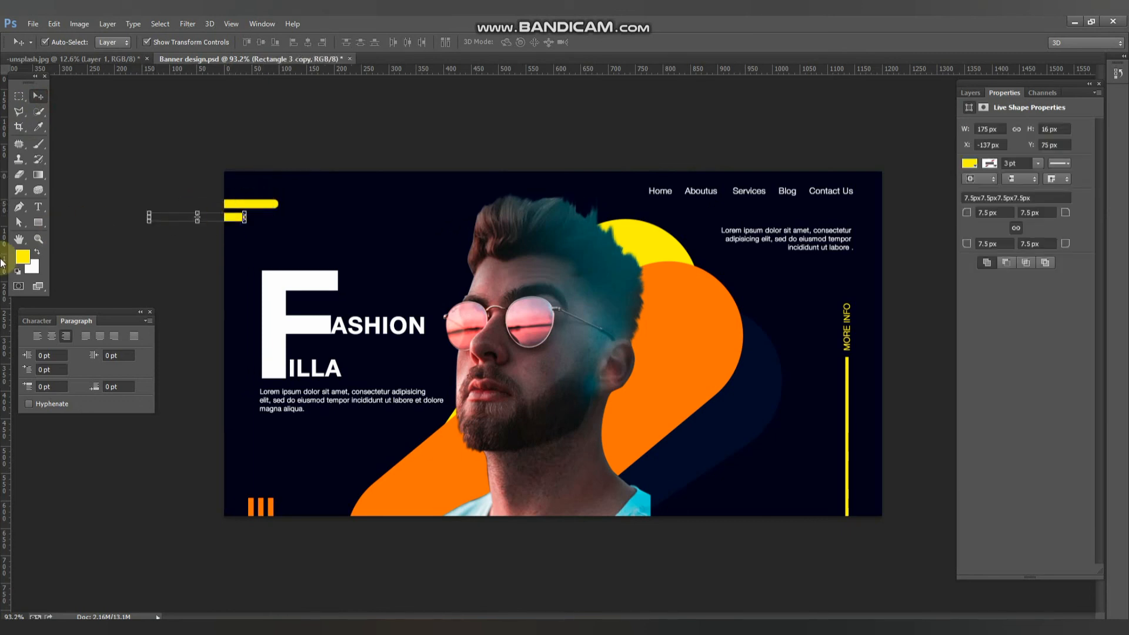
# Fill the lower bar with the dark navy #010a26 sampled from the rounded shape behind the man.
pyautogui.click(23, 256)
pyautogui.click(734, 410)
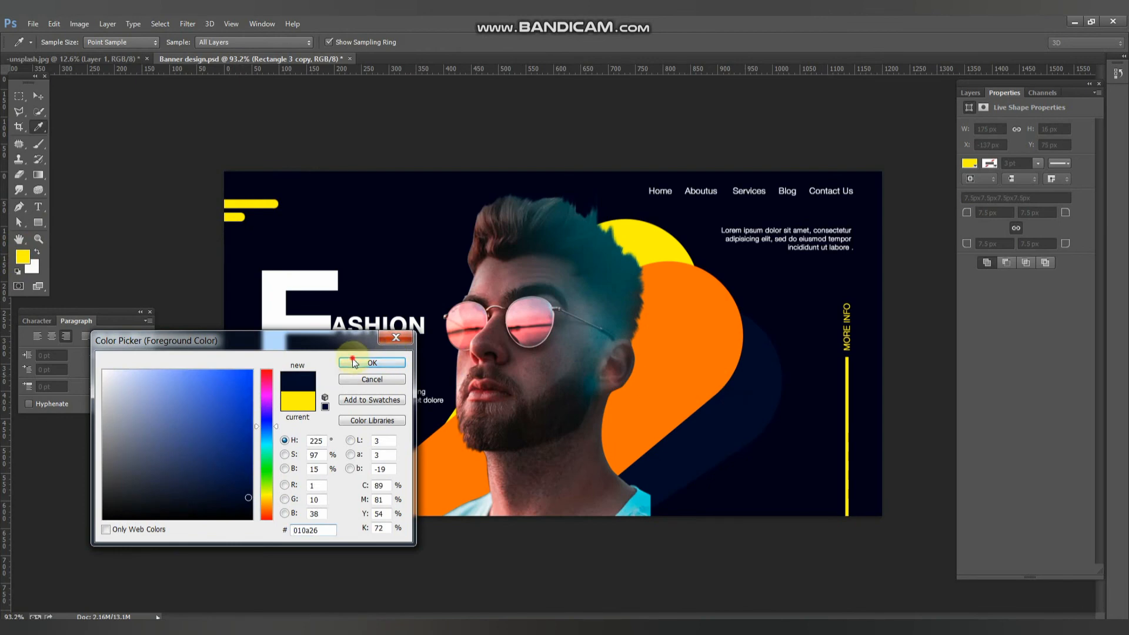
pyautogui.click(371, 363)
pyautogui.hotkey('alt', 'BackSpace')
pyautogui.click(324, 133)
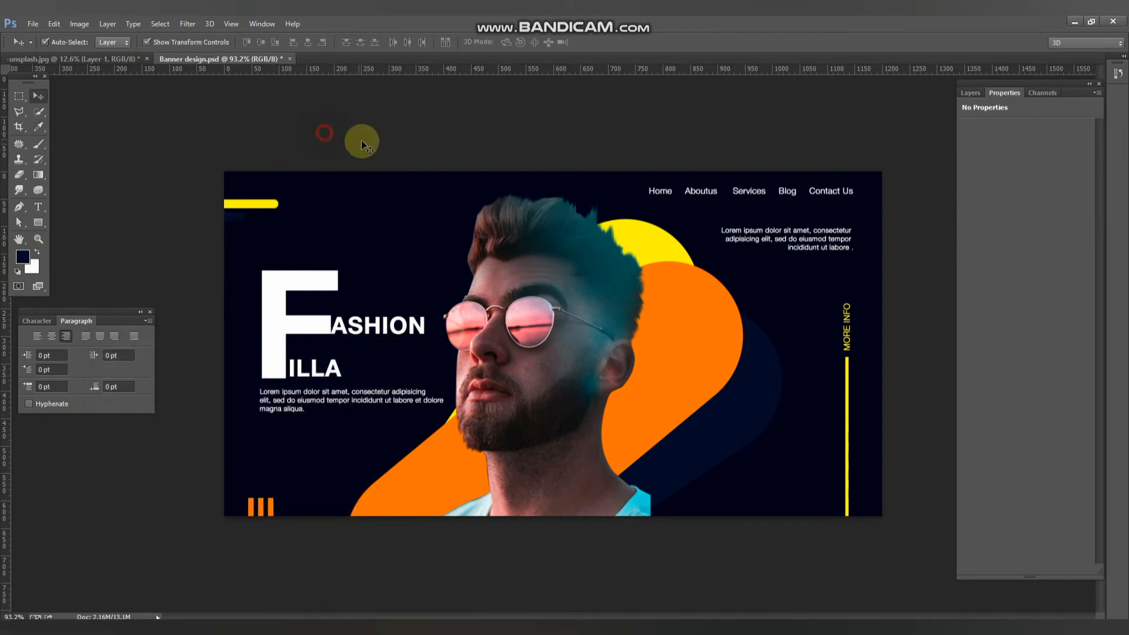
# Recolour the lower bar at the banner's upper-left edge to the brighter blue #1d388b.
pyautogui.click(234, 219)
pyautogui.click(22, 256)
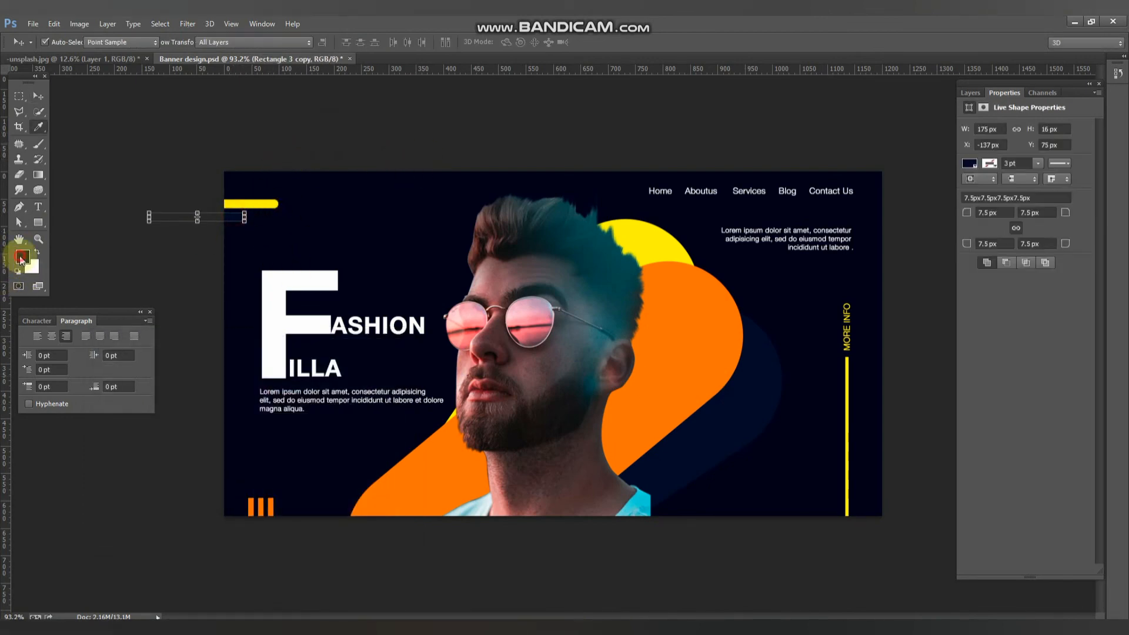
pyautogui.click(221, 438)
pyautogui.click(368, 357)
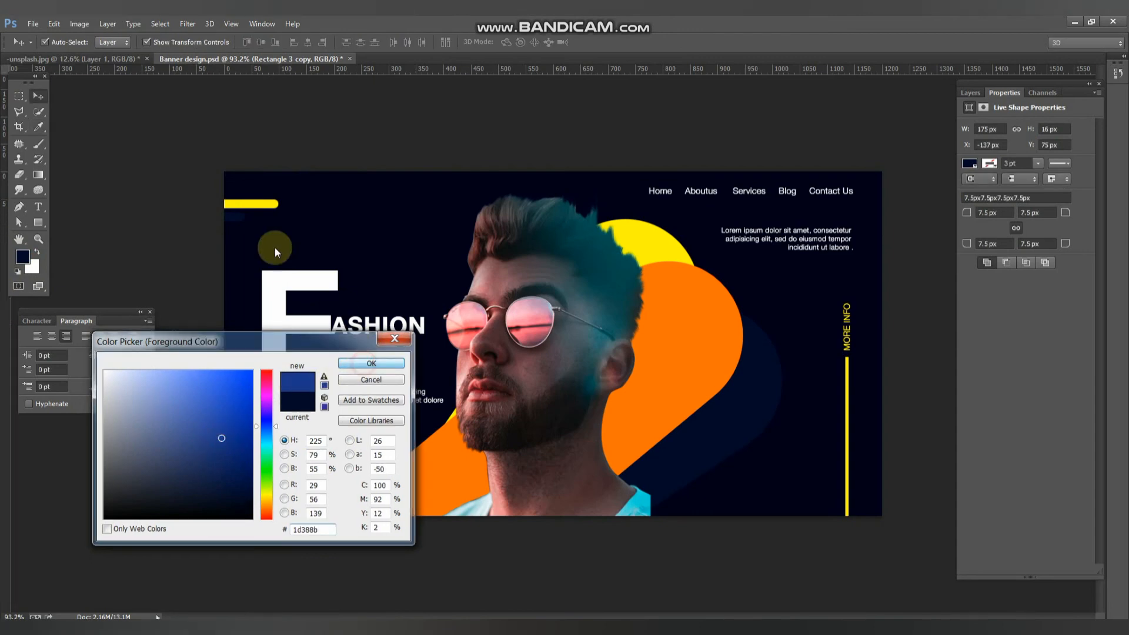
pyautogui.click(319, 149)
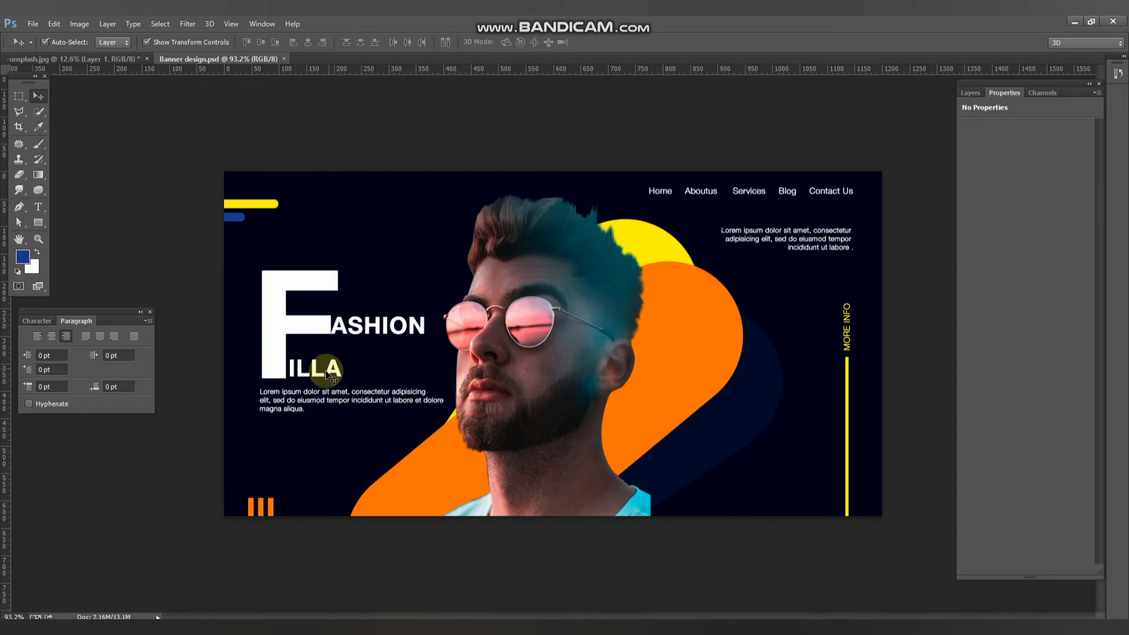
# Draw a yellow rounded rectangle button about 126 × 36 px with a 10 px corner radius below the paragraph under the title.
pyautogui.scroll(3, 275, 458)
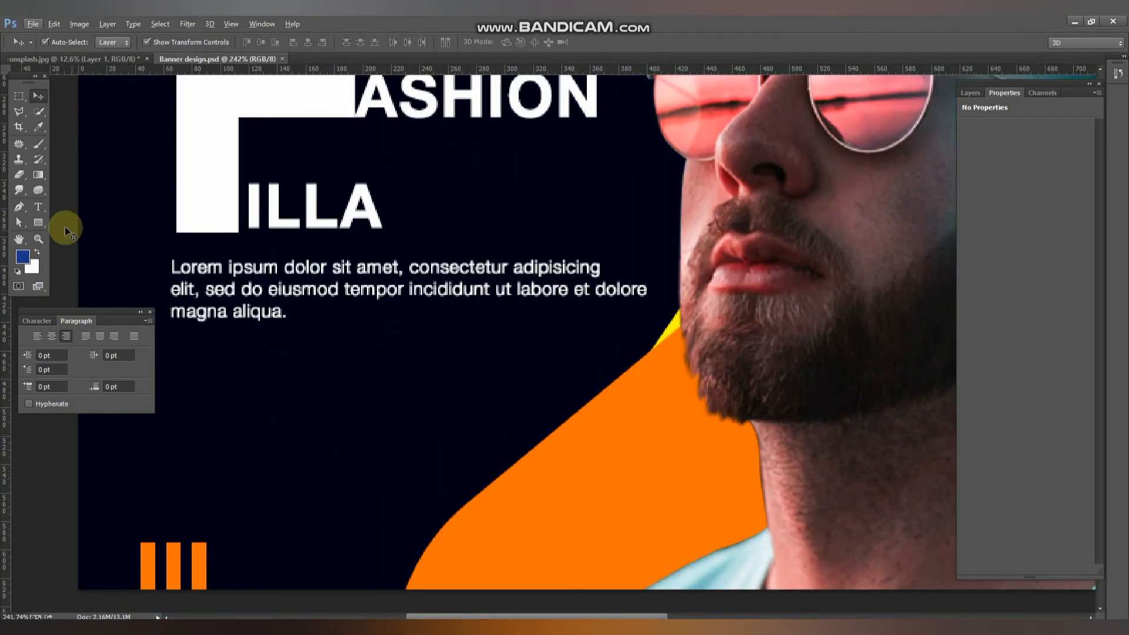
pyautogui.moveTo(40, 223); pyautogui.dragTo(45, 225)
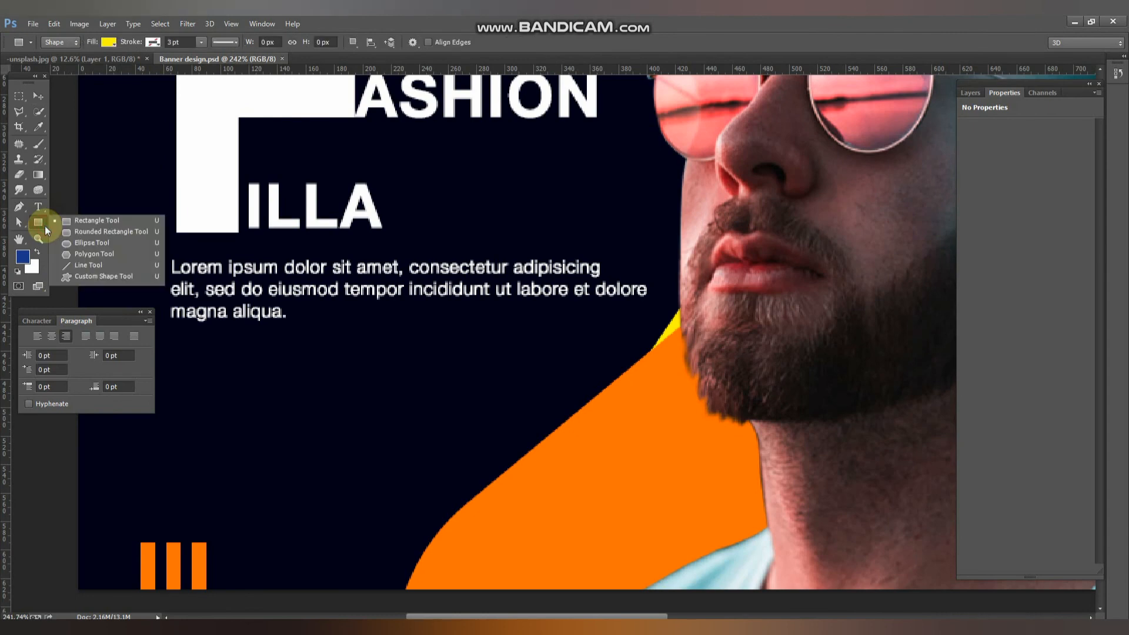
pyautogui.click(64, 235)
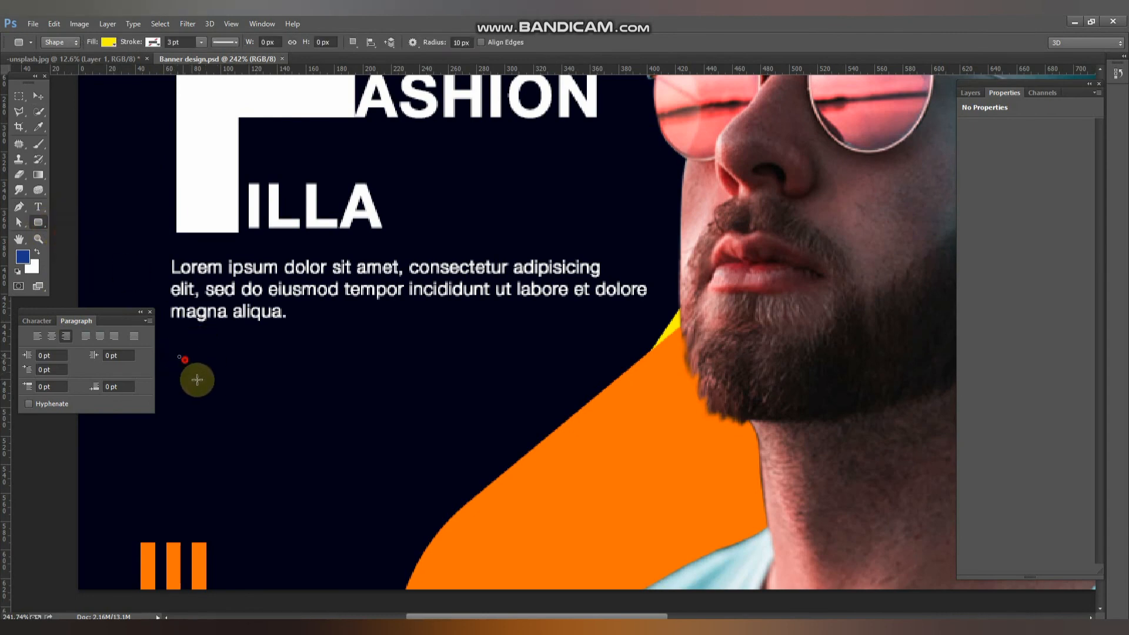
pyautogui.moveTo(178, 354); pyautogui.dragTo(357, 405)
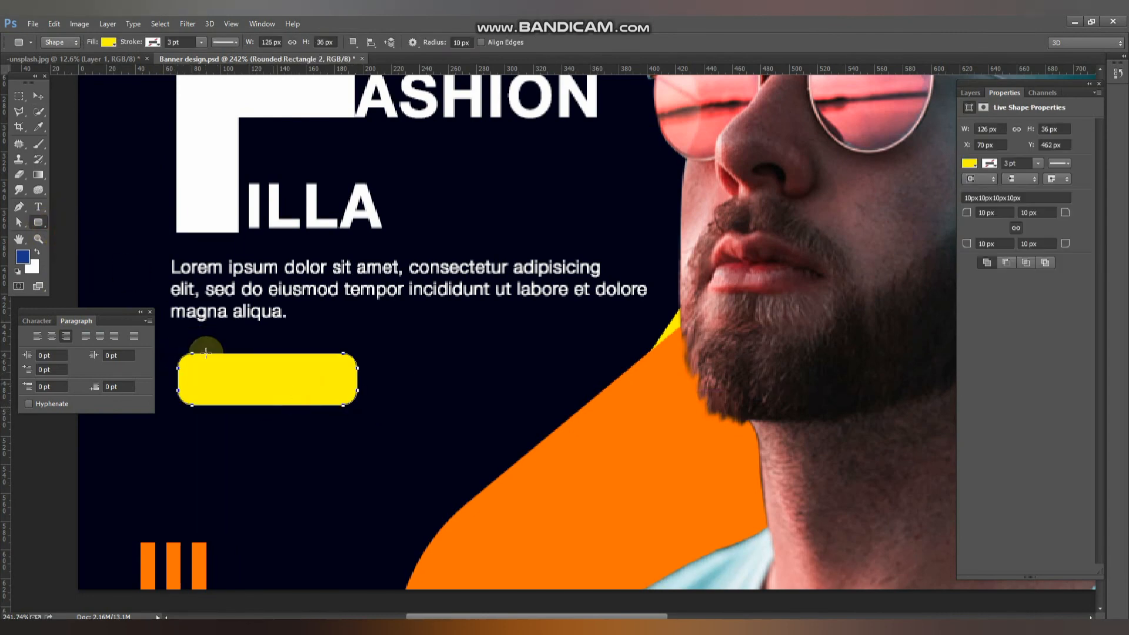
pyautogui.click(33, 99)
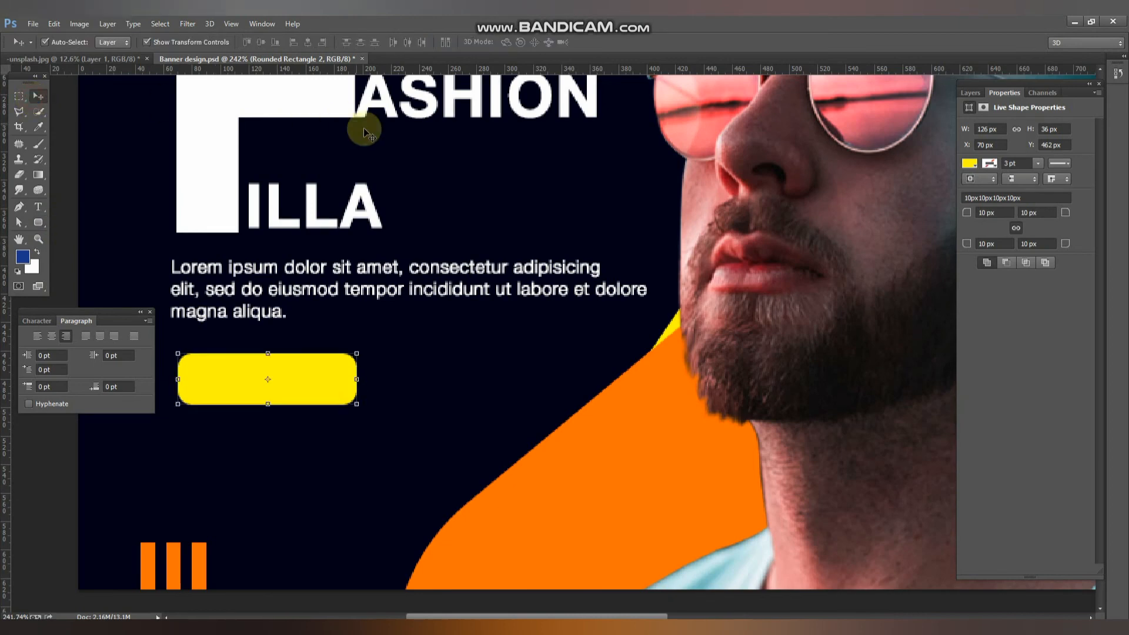
pyautogui.click(207, 188)
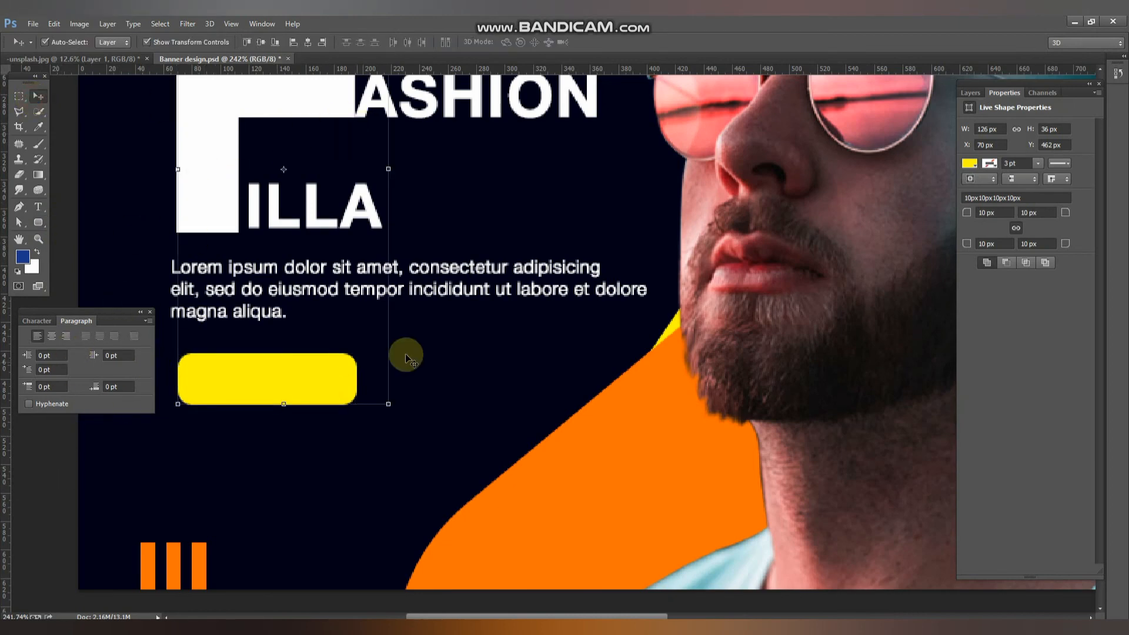
pyautogui.click(37, 463)
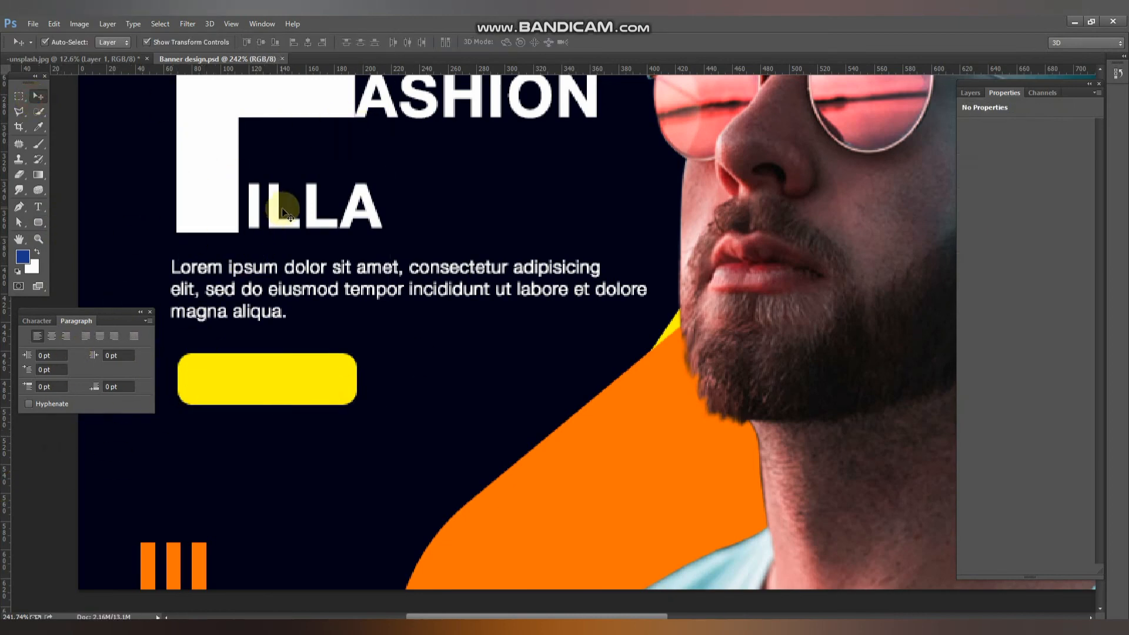
# Place a copy of the ILLA text in front of the yellow button and select its wording for editing.
pyautogui.moveTo(281, 207); pyautogui.dragTo(245, 380)
pyautogui.hotkey('ctrl', 'shift', ']')
pyautogui.press('t')
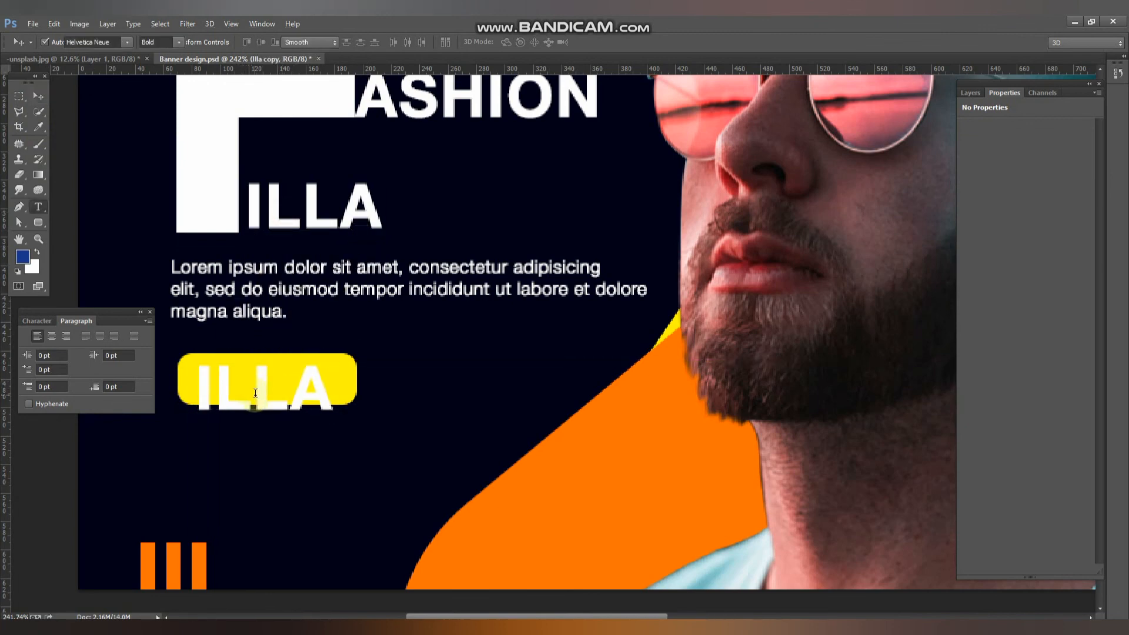
pyautogui.click(255, 393)
pyautogui.doubleClick(255, 393)
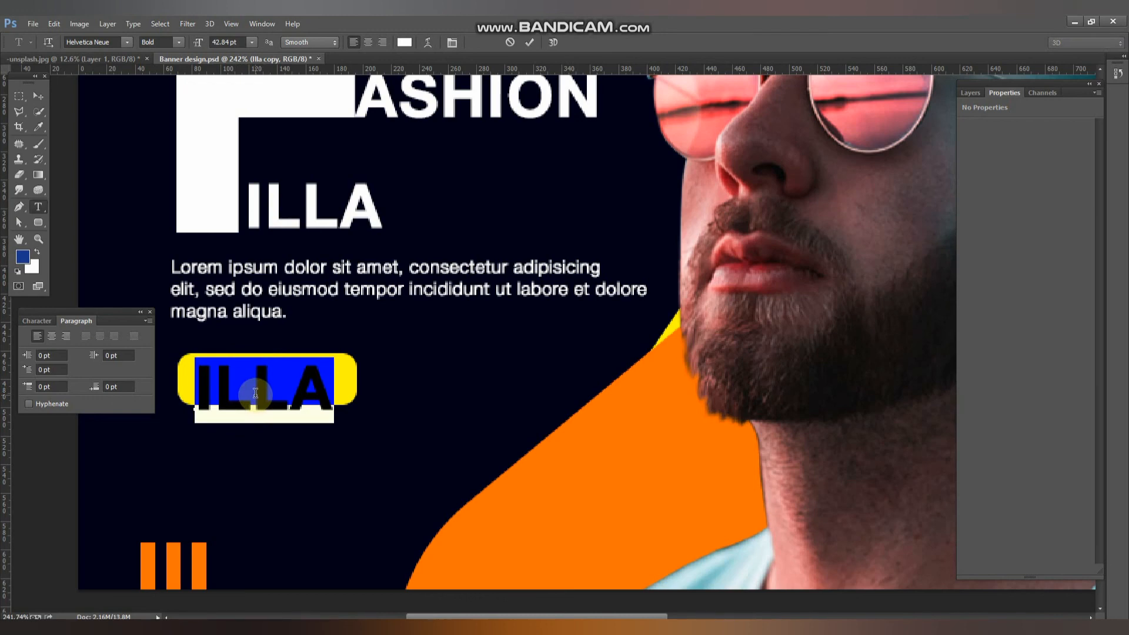
# Try VISIT as the button wording and clear it again.
pyautogui.write('VISIT')
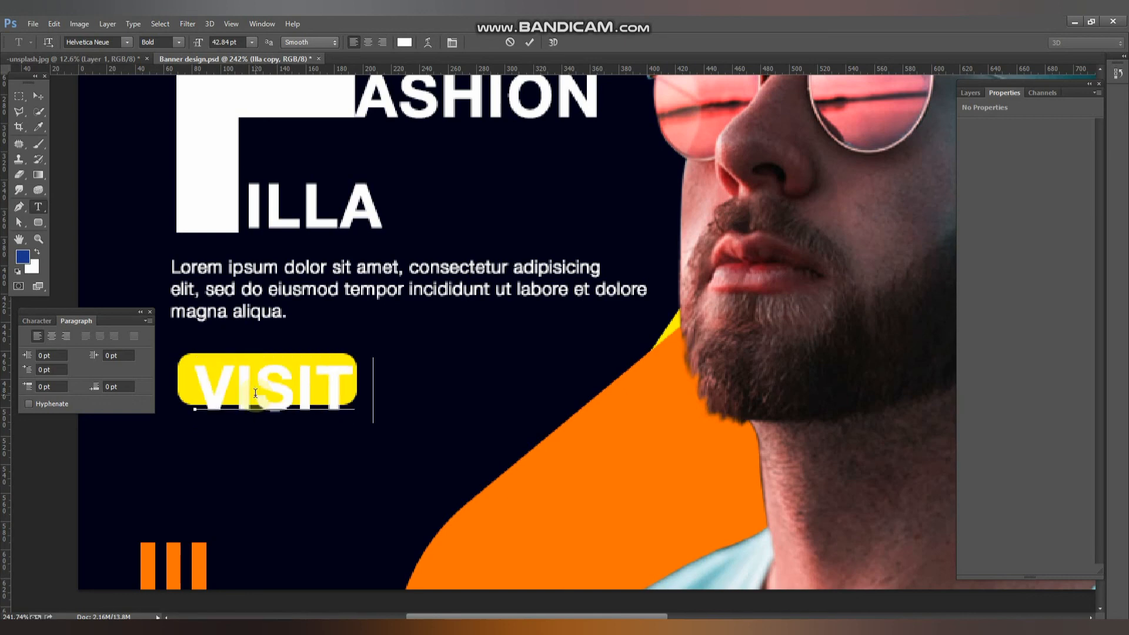
pyautogui.press('BackSpace')
pyautogui.press('BackSpace')
pyautogui.press('BackSpace')
pyautogui.press('BackSpace')
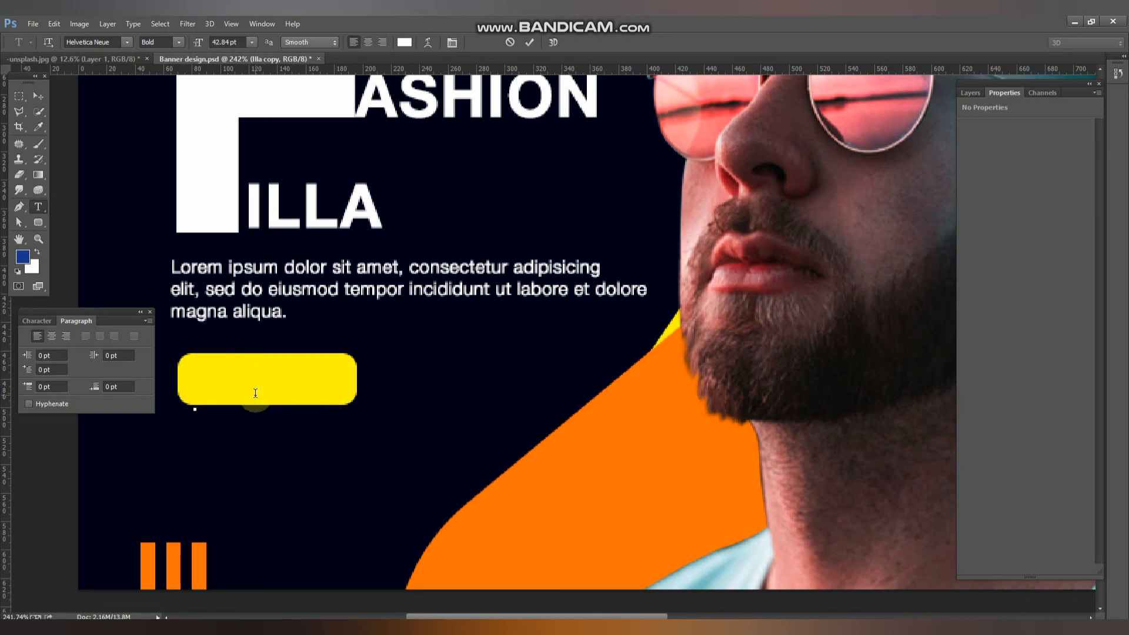
# Enter MORE as the button wording, correcting the swapped last two letters.
pyautogui.write('MOER')
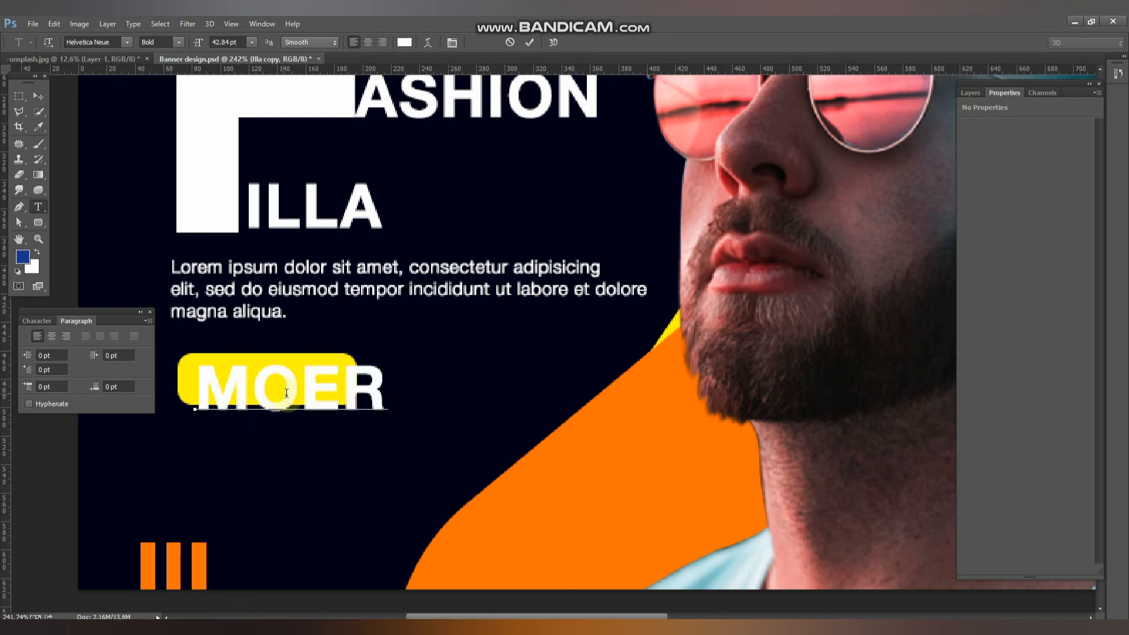
pyautogui.moveTo(287, 393); pyautogui.dragTo(443, 399)
pyautogui.write('RE')
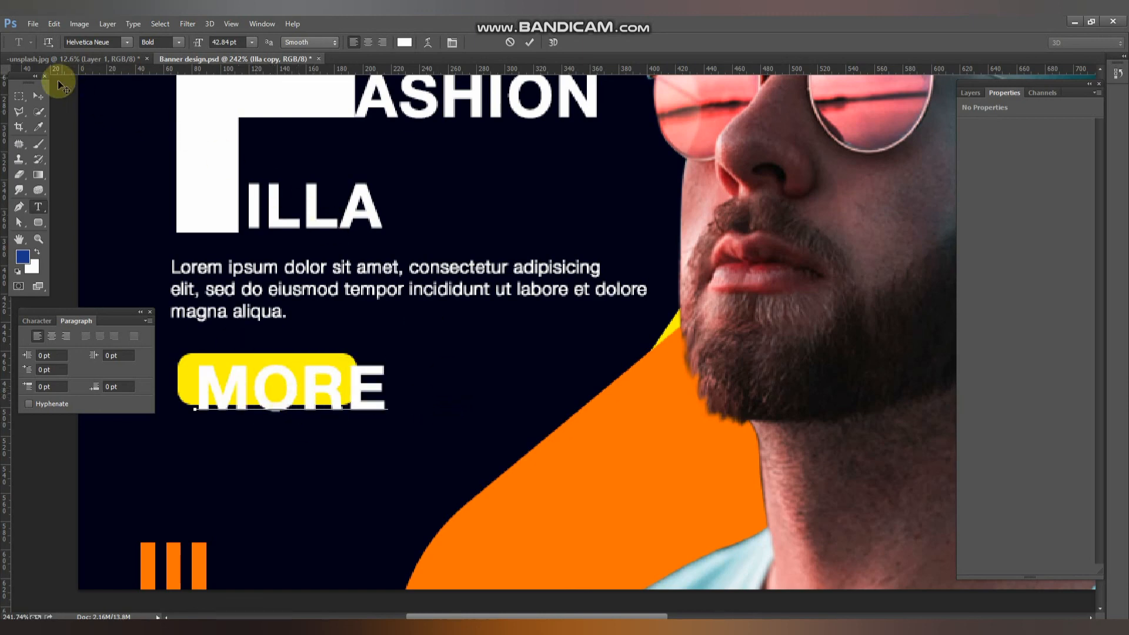
# Scale the MORE text down to about 35%, place it on the yellow button, and fill it with the blue foreground colour.
pyautogui.click(38, 95)
pyautogui.moveTo(392, 359); pyautogui.dragTo(279, 378)
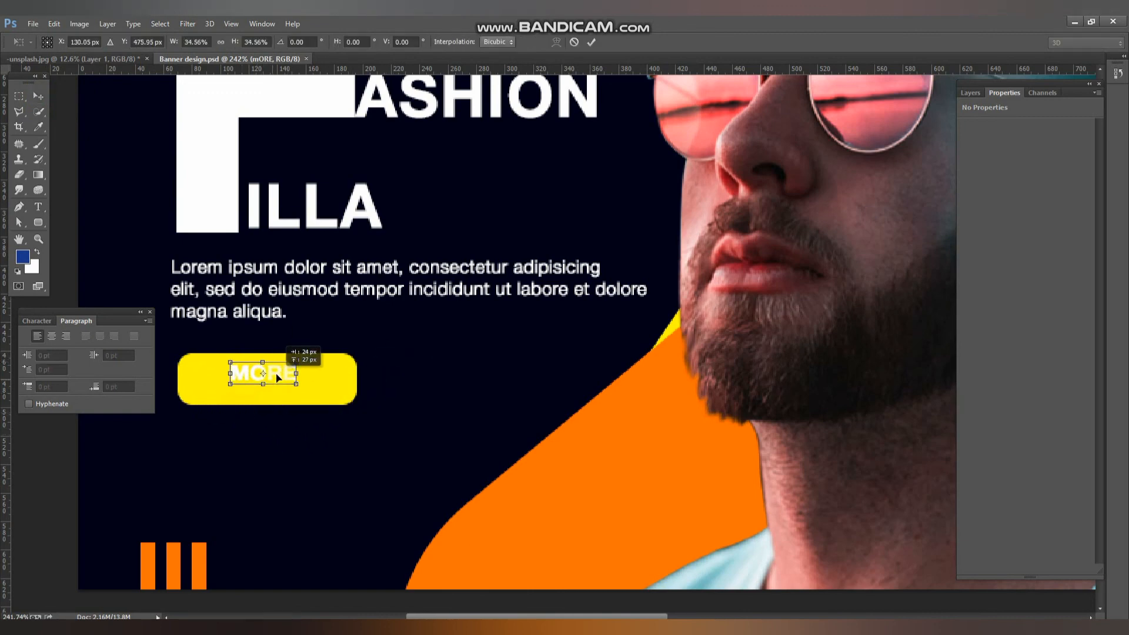
pyautogui.press('Return')
pyautogui.hotkey('alt', 'BackSpace')
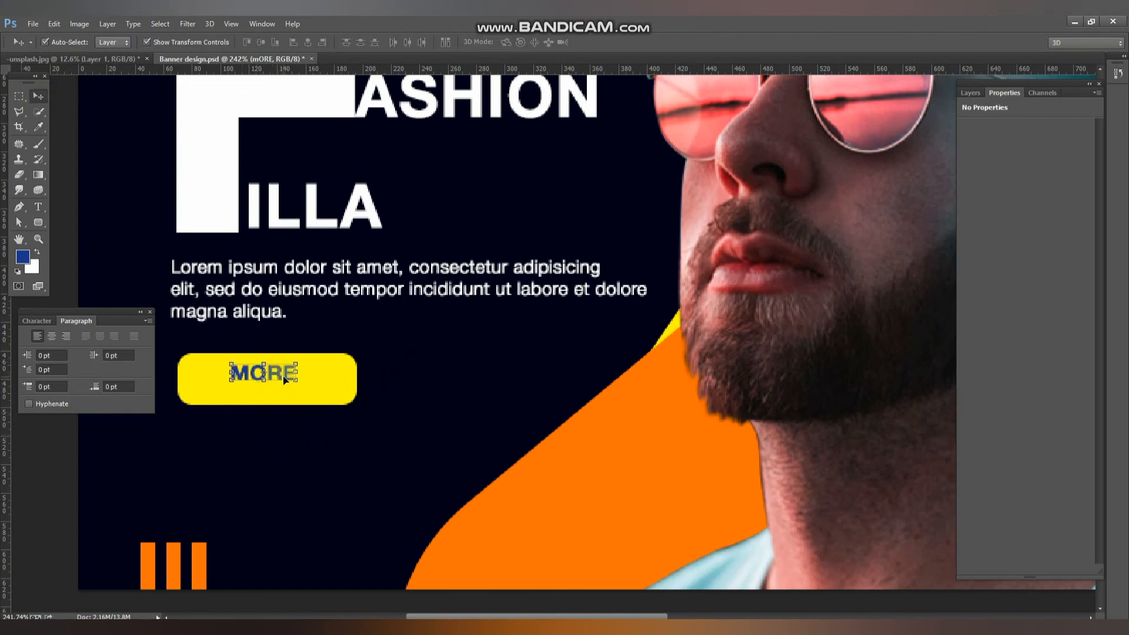
# Recolour the MORE text black and centre it horizontally and vertically on the yellow button.
pyautogui.press('s')
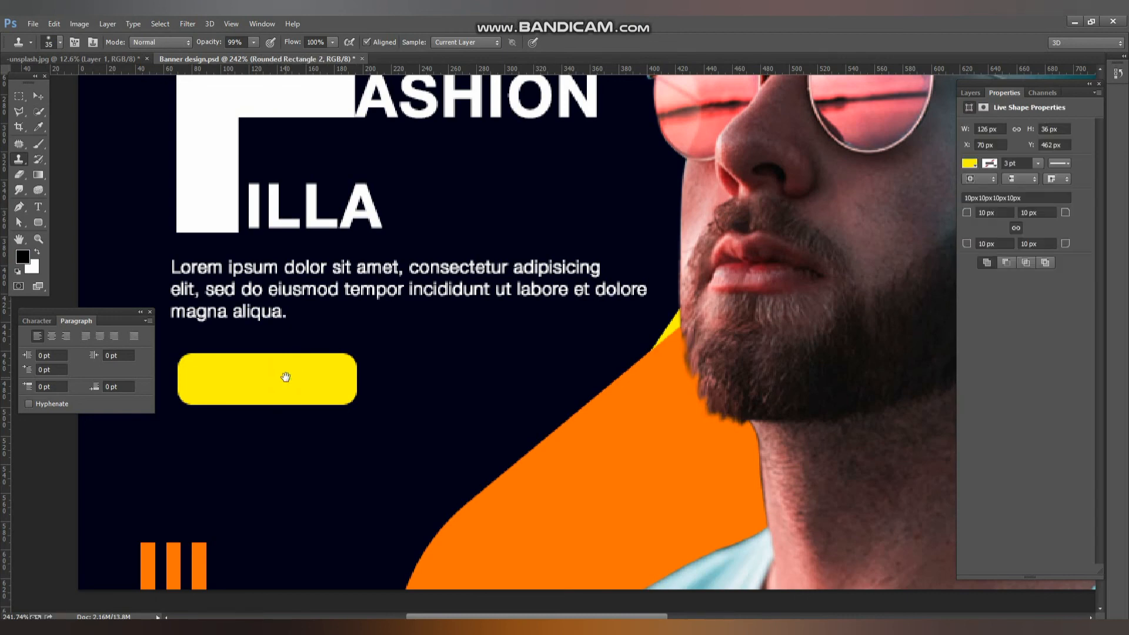
pyautogui.click(38, 96)
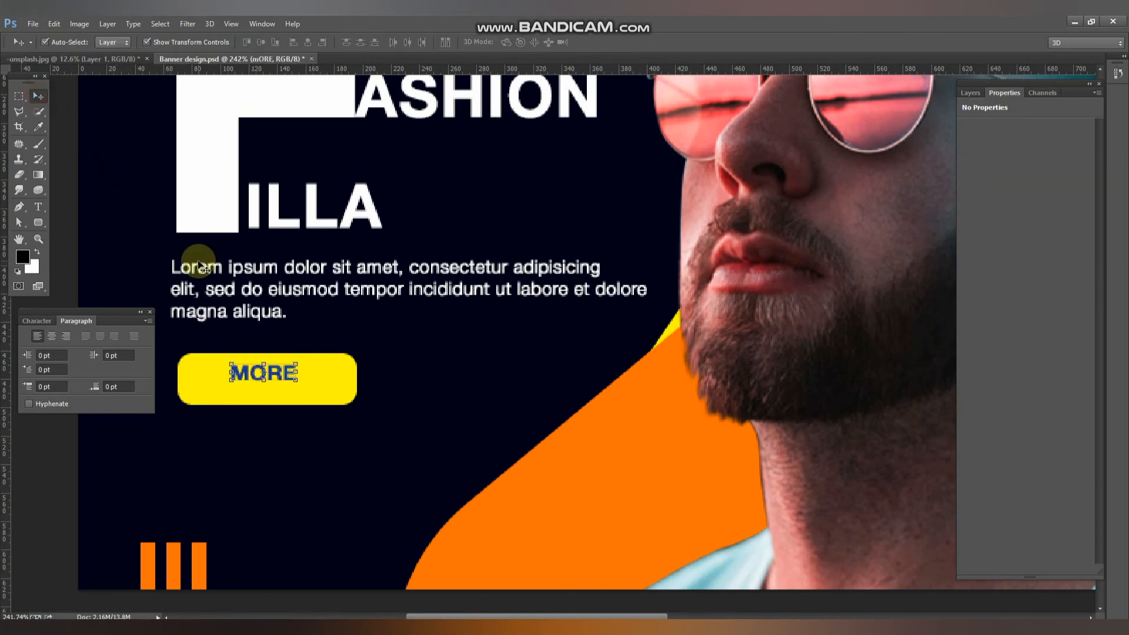
pyautogui.click(337, 385)
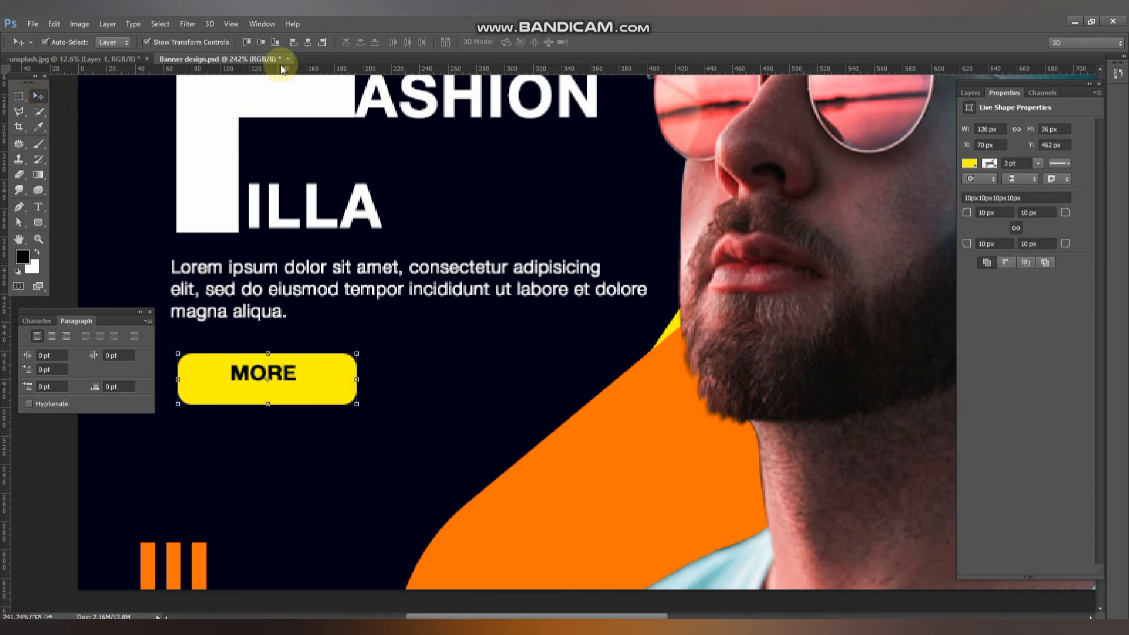
pyautogui.click(308, 43)
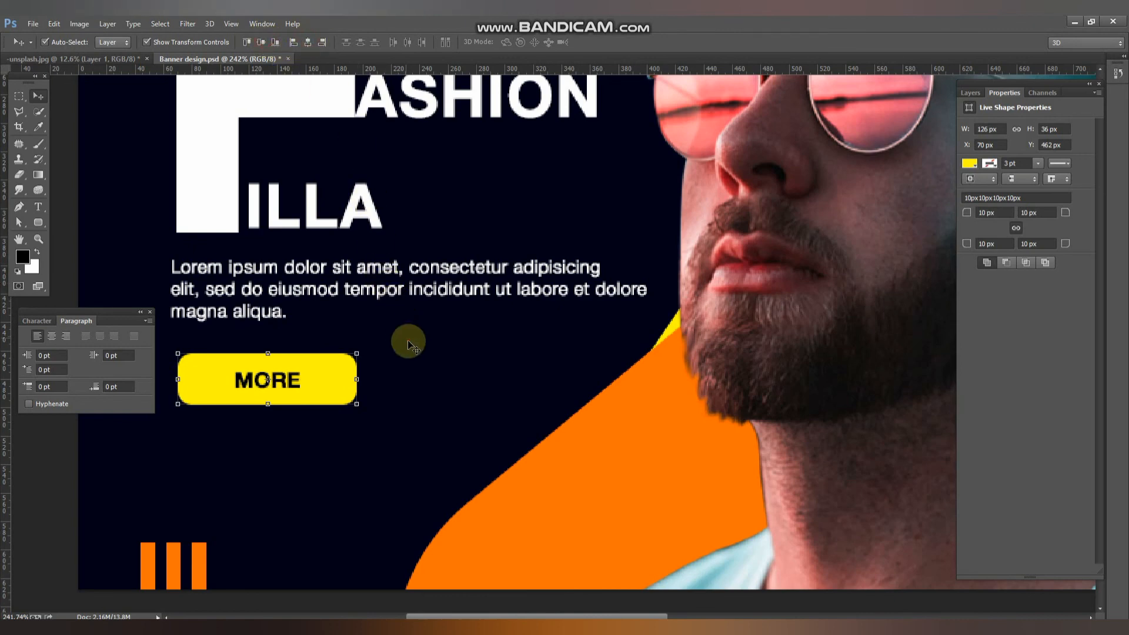
pyautogui.click(409, 342)
# Fill the MORE button with the orange #ff7200 sampled from the large rounded shape behind the man.
pyautogui.scroll(-7, 409, 342)
pyautogui.scroll(-3, 410, 344)
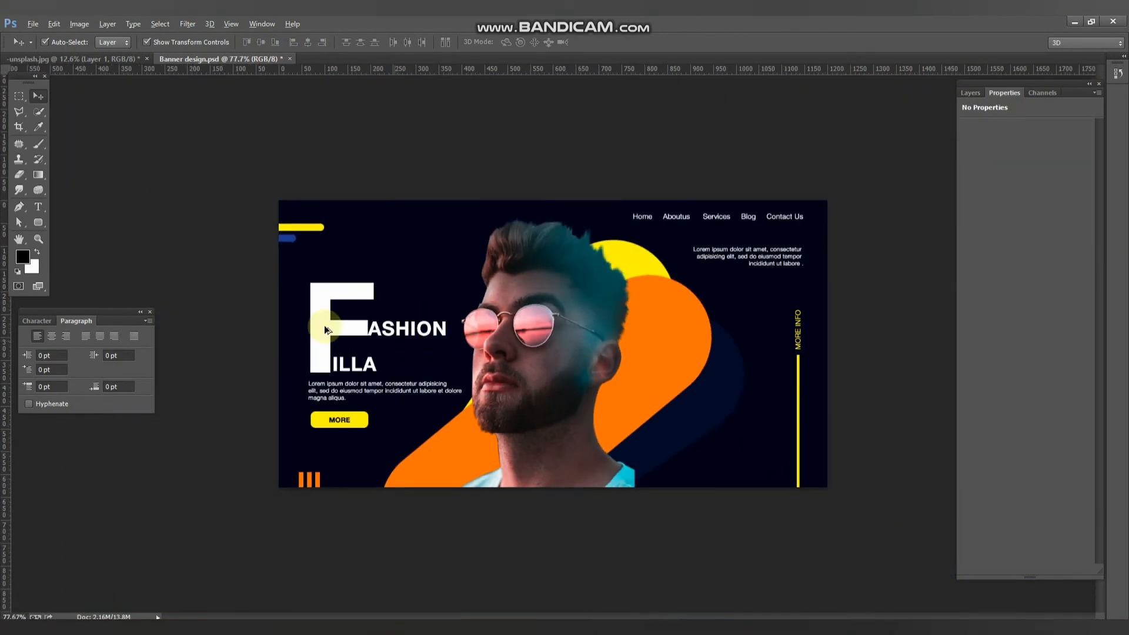
pyautogui.click(365, 421)
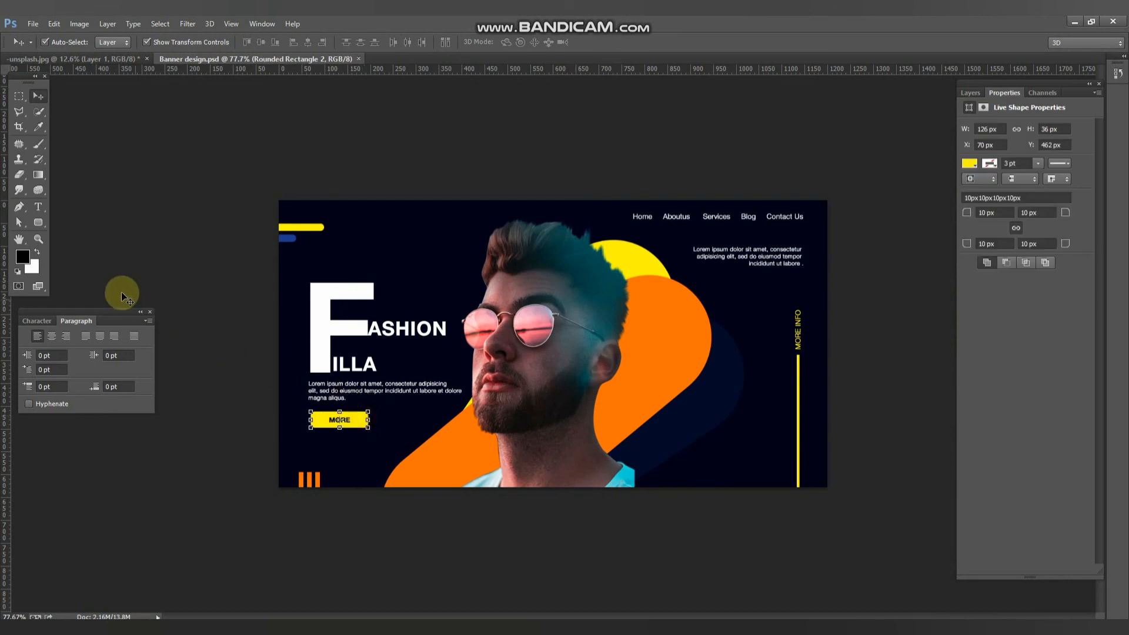
pyautogui.click(22, 256)
pyautogui.click(676, 341)
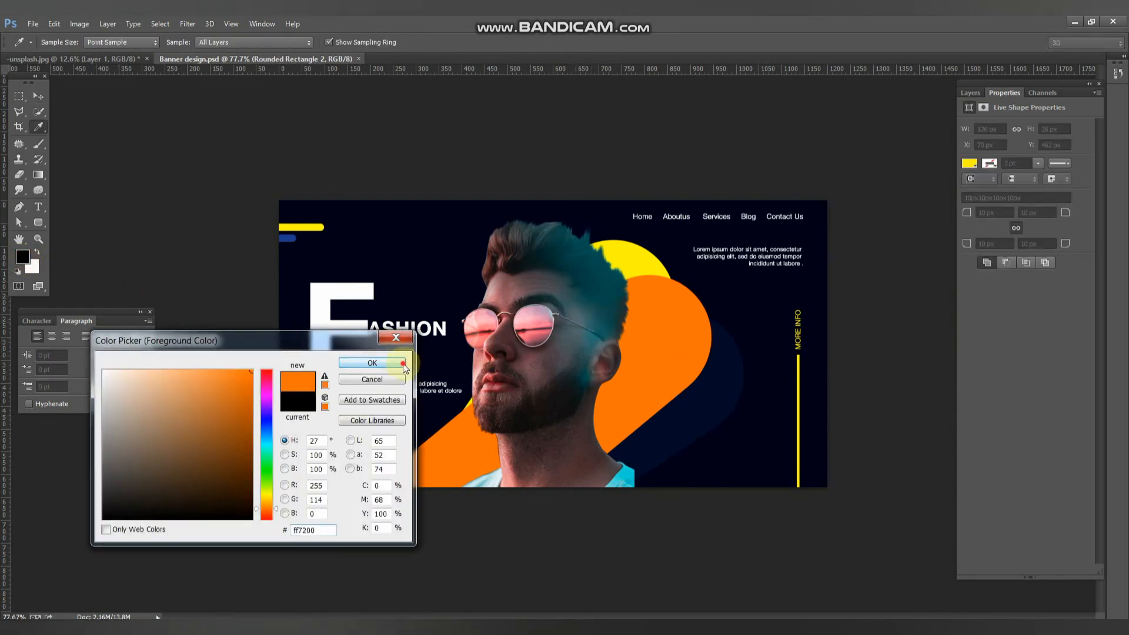
pyautogui.click(373, 362)
pyautogui.press('v')
pyautogui.hotkey('alt', 'BackSpace')
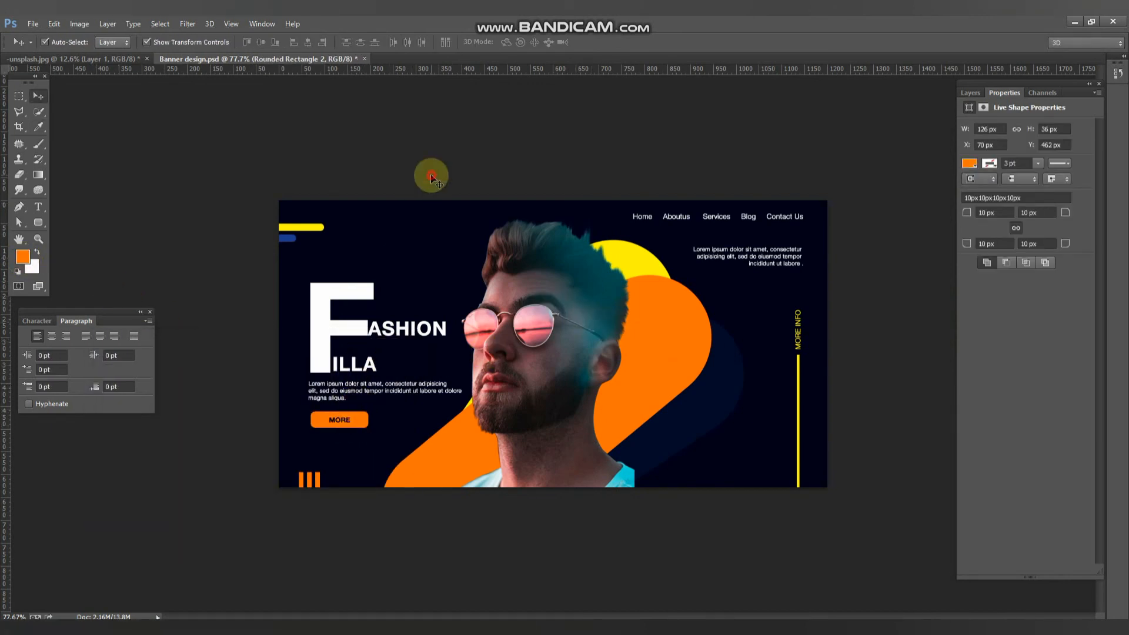
pyautogui.click(431, 177)
# Save the banner as a JPEG named Banner design on Local Disk (E:).
pyautogui.hotkey('ctrl', 'shift', 's')
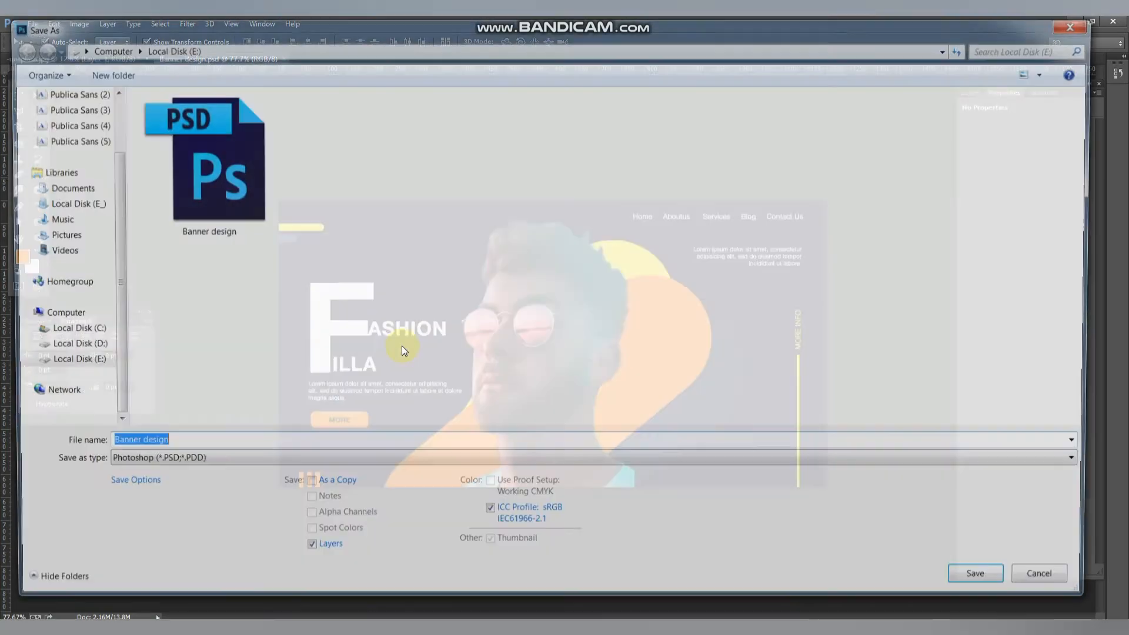
pyautogui.click(245, 459)
pyautogui.click(195, 316)
pyautogui.press('Return')
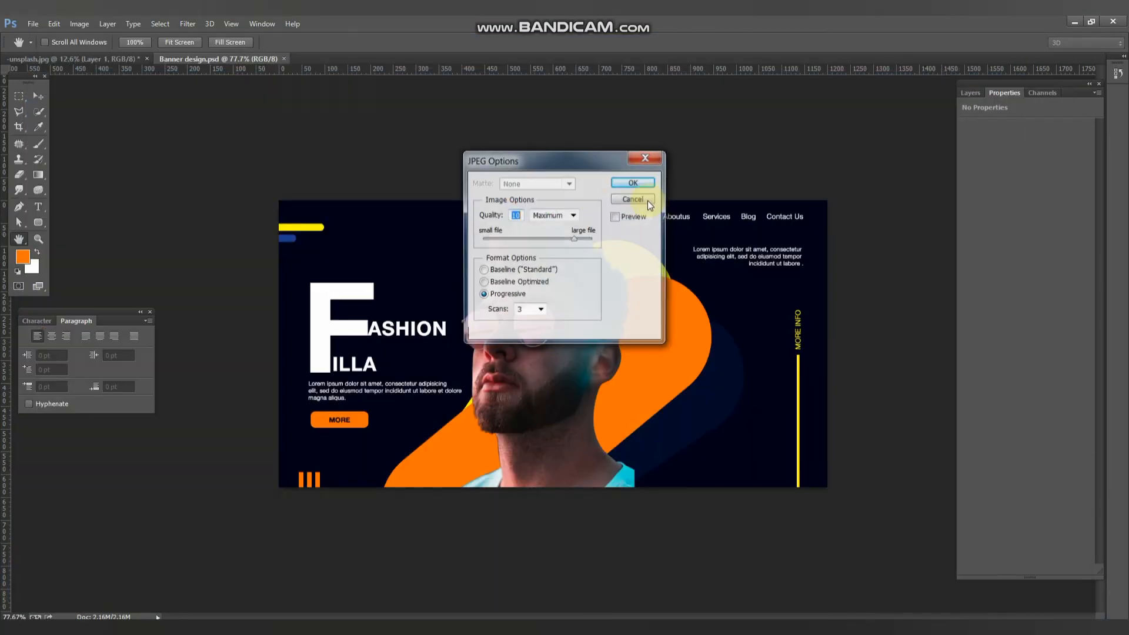
pyautogui.click(647, 200)
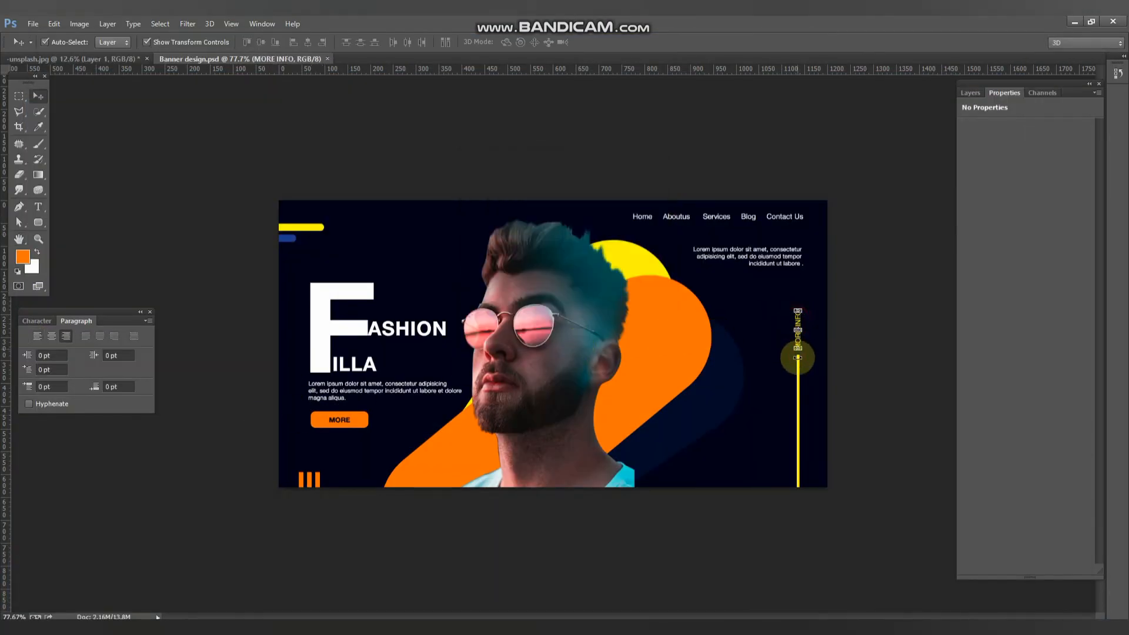
# Align the yellow vertical line and MORE INFO text to the right edges of the lorem ipsum paragraph and menu, and save the document.
pyautogui.click(798, 389)
pyautogui.keyDown('shift'); pyautogui.click(778, 250); pyautogui.keyUp('shift')
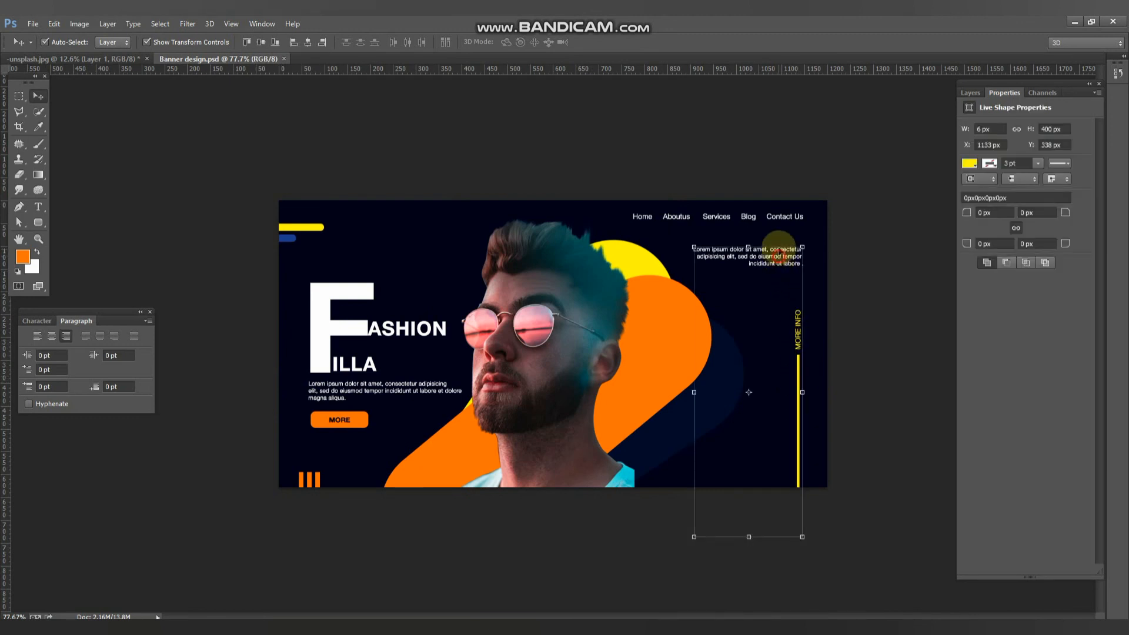
pyautogui.keyDown('shift'); pyautogui.click(780, 218); pyautogui.keyUp('shift')
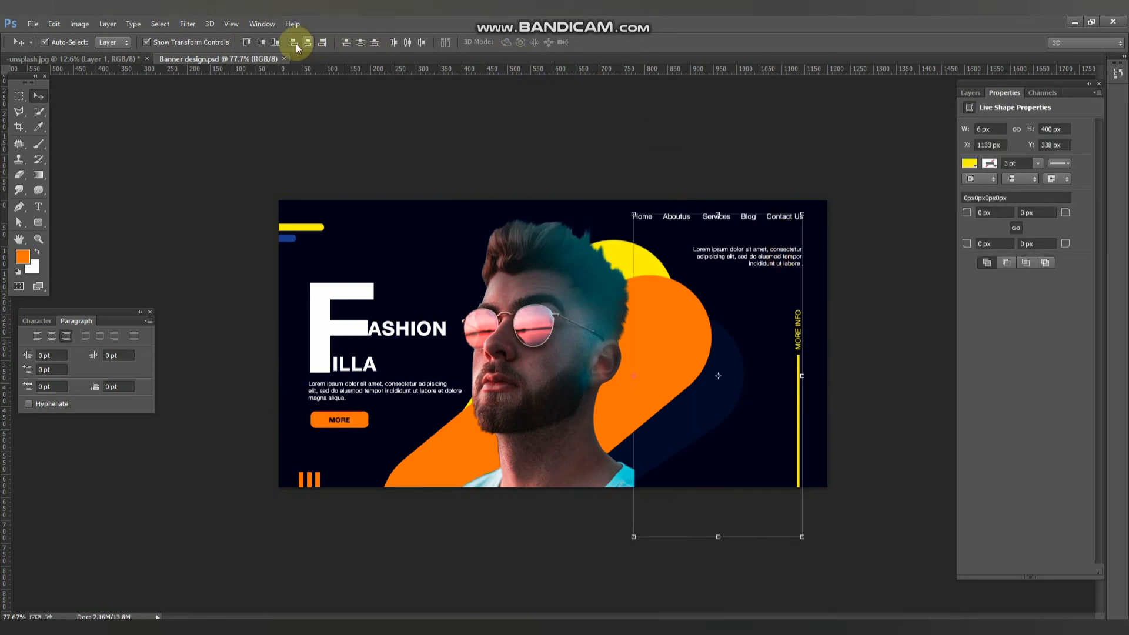
pyautogui.click(318, 42)
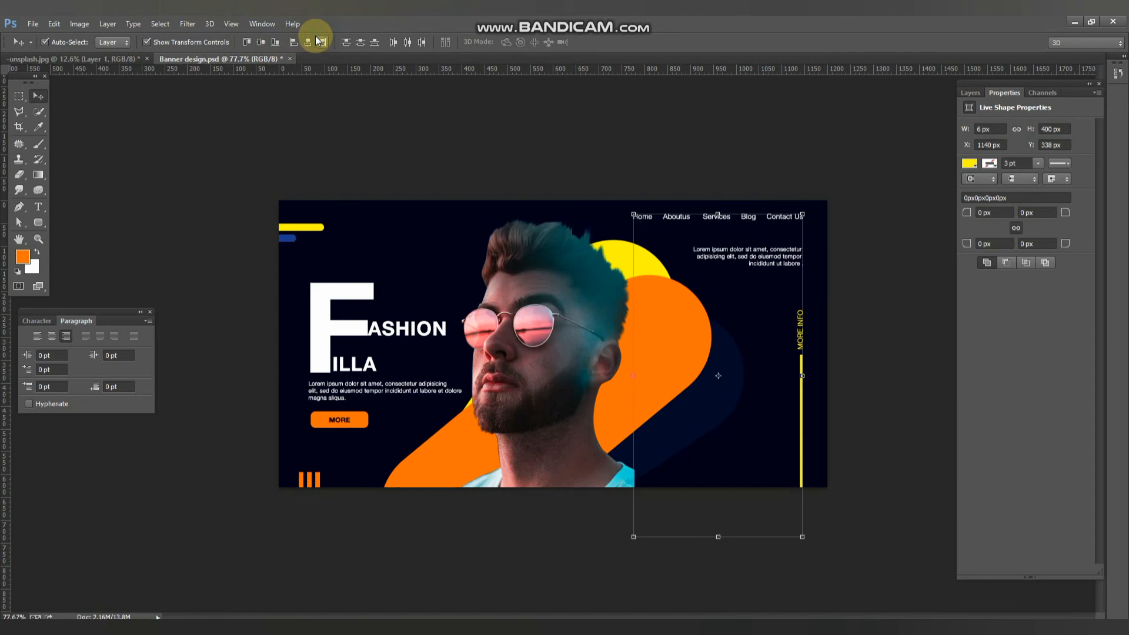
pyautogui.click(458, 121)
pyautogui.hotkey('ctrl', 's')
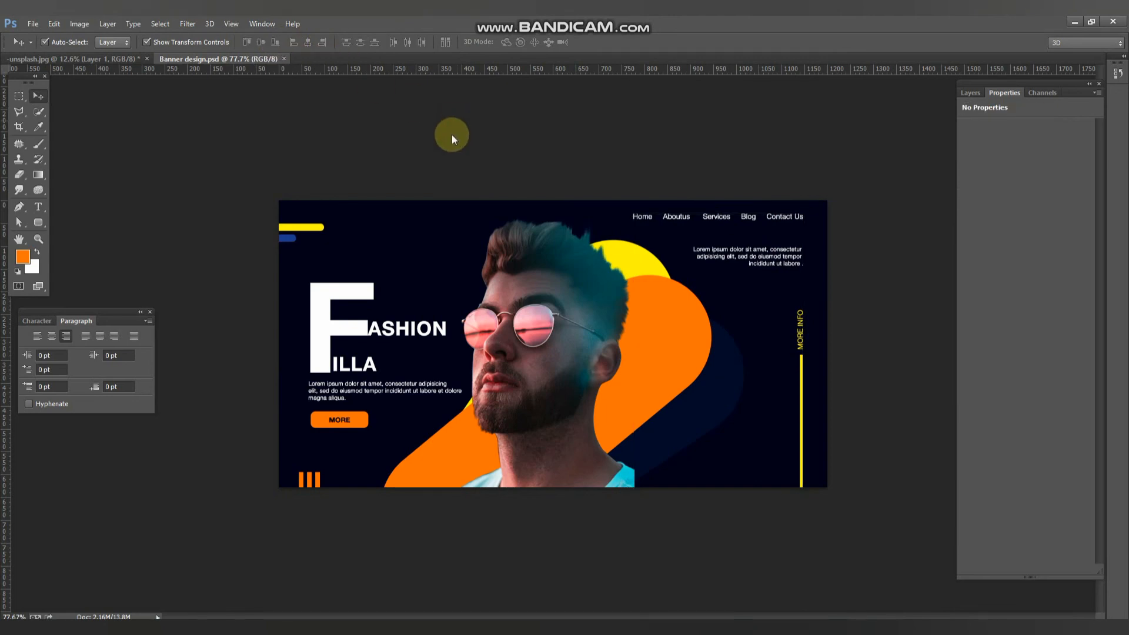
# Save the banner as a JPEG over Banner design on Local Disk (E:), and open the exported image in Windows Photo Viewer.
pyautogui.hotkey('ctrl', 'shift', 's')
pyautogui.click(235, 464)
pyautogui.click(184, 308)
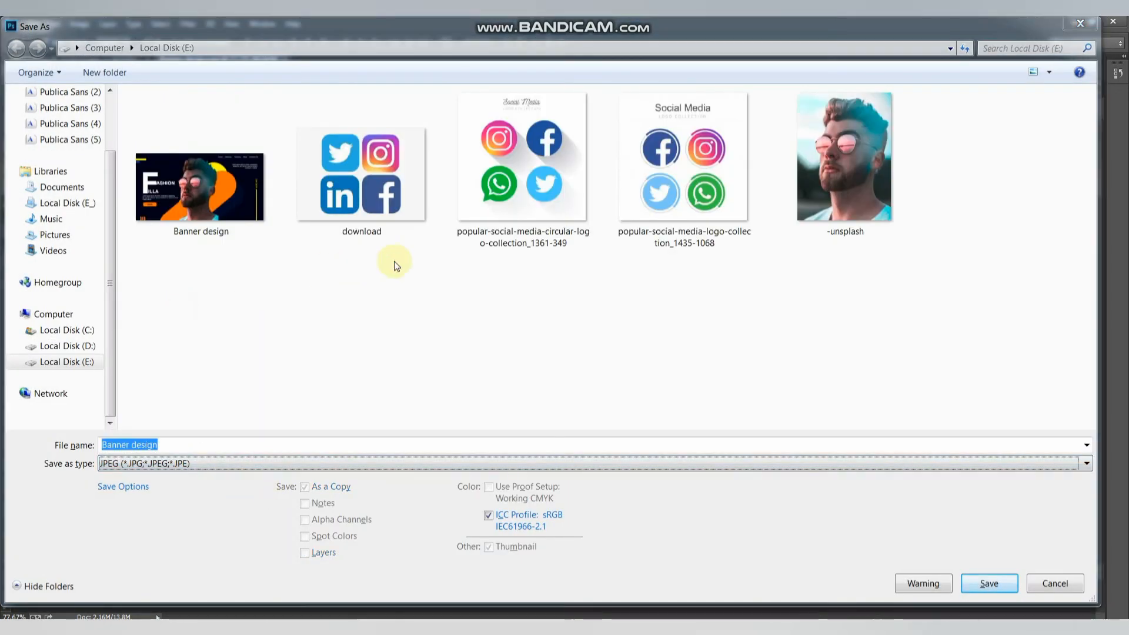
pyautogui.press('Return')
pyautogui.click(617, 328)
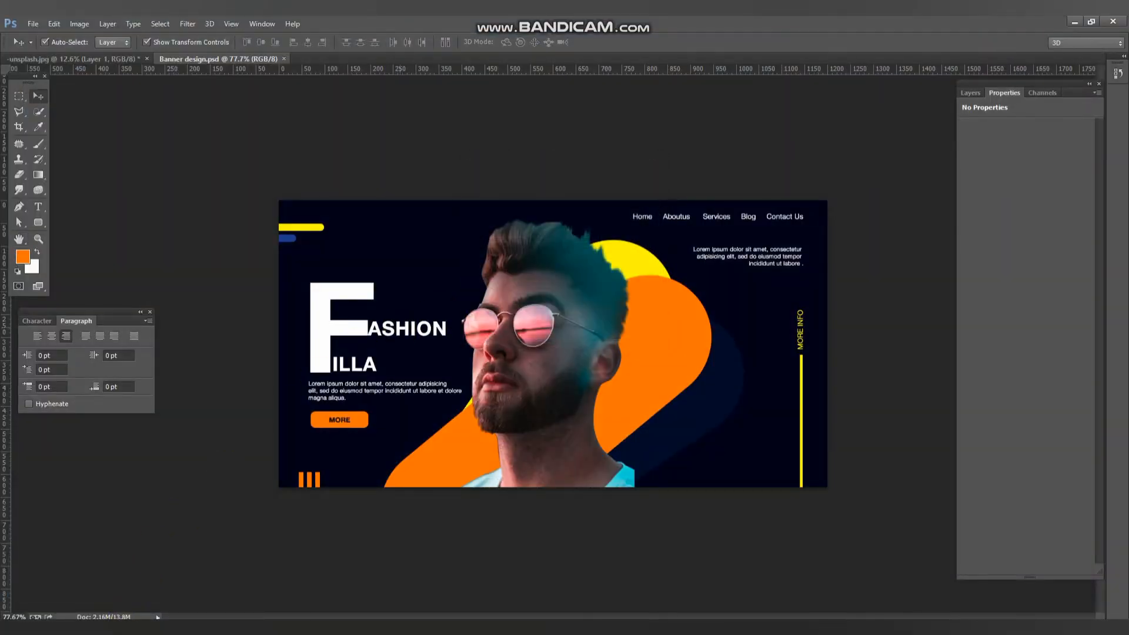
pyautogui.hotkey('alt', 'Tab')
pyautogui.doubleClick(209, 383)
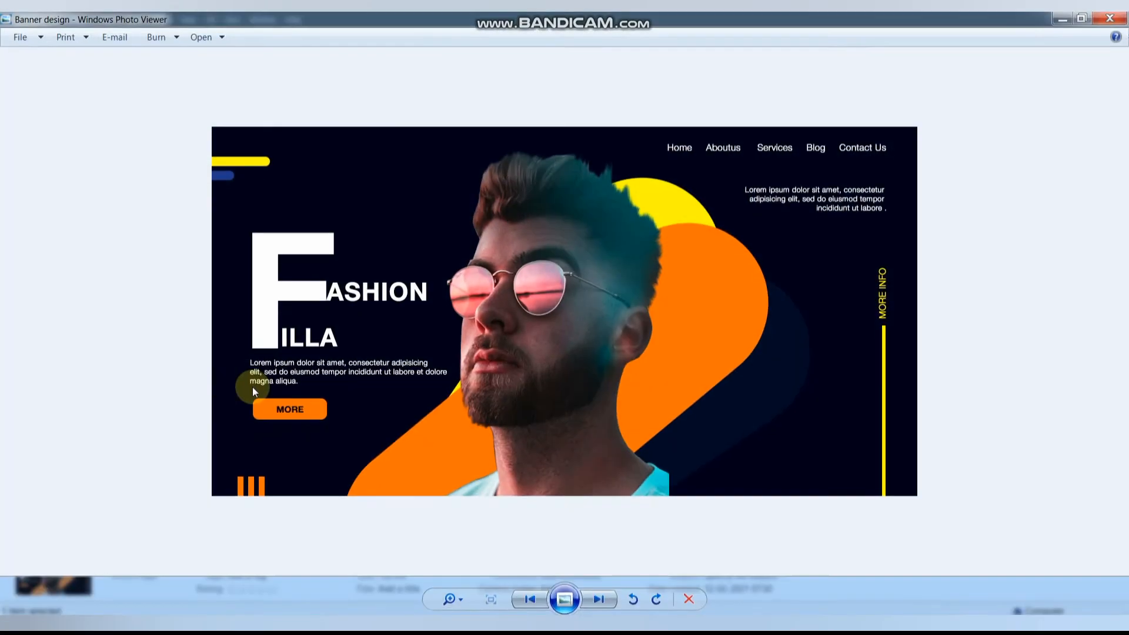